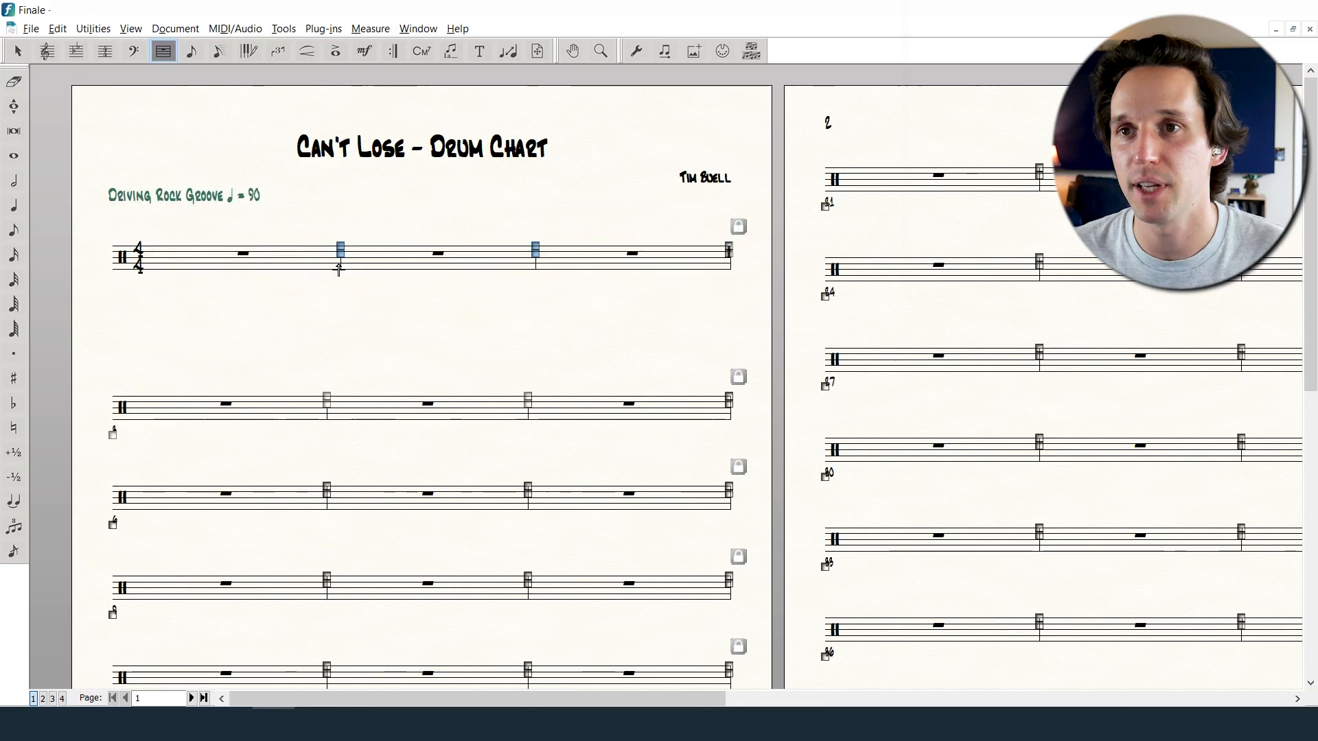
- Move the first system on page 1 lower to close the large gap before the second system
{"action": "left_click", "coordinate": [537, 52]}
{"action": "left_click", "coordinate": [487, 275]}
- Fit measures 1 through 50 so the layout is locked with 4 measures per system
{"action": "left_click", "coordinate": [163, 50]}
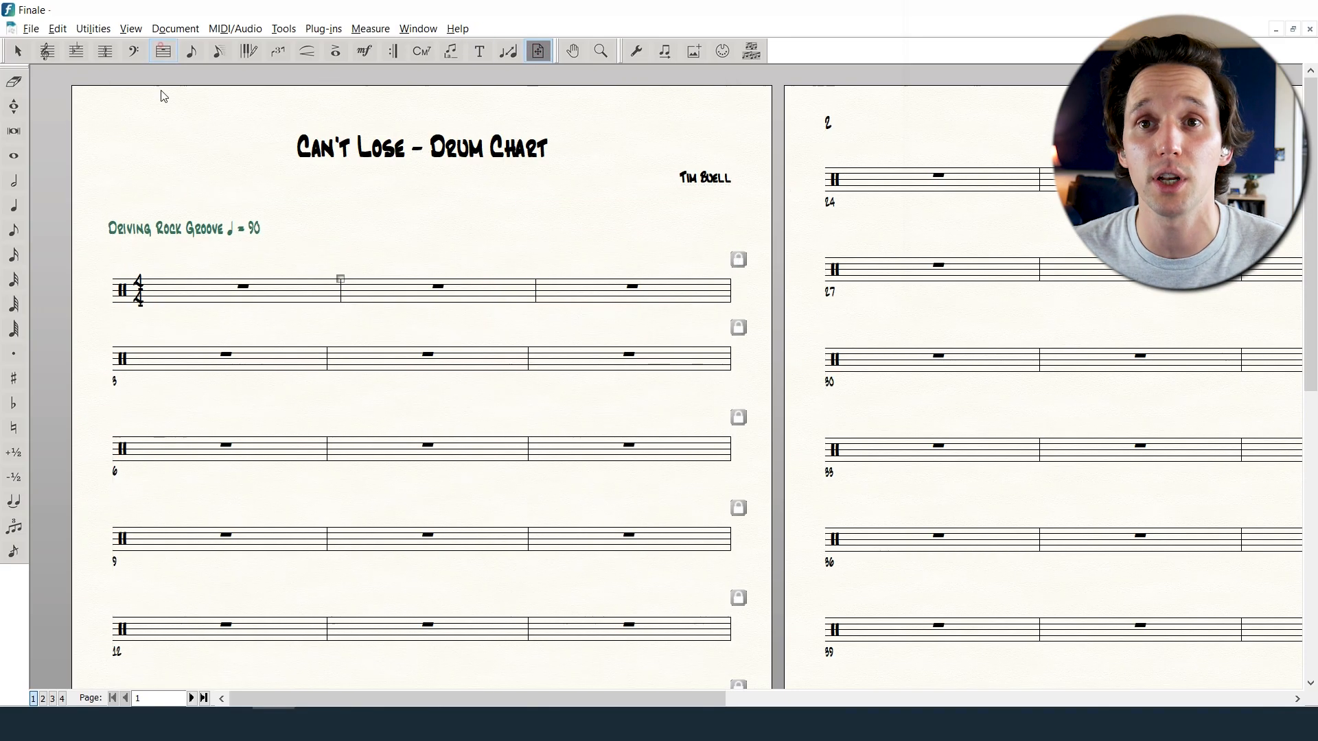
{"action": "left_click", "coordinate": [233, 294]}
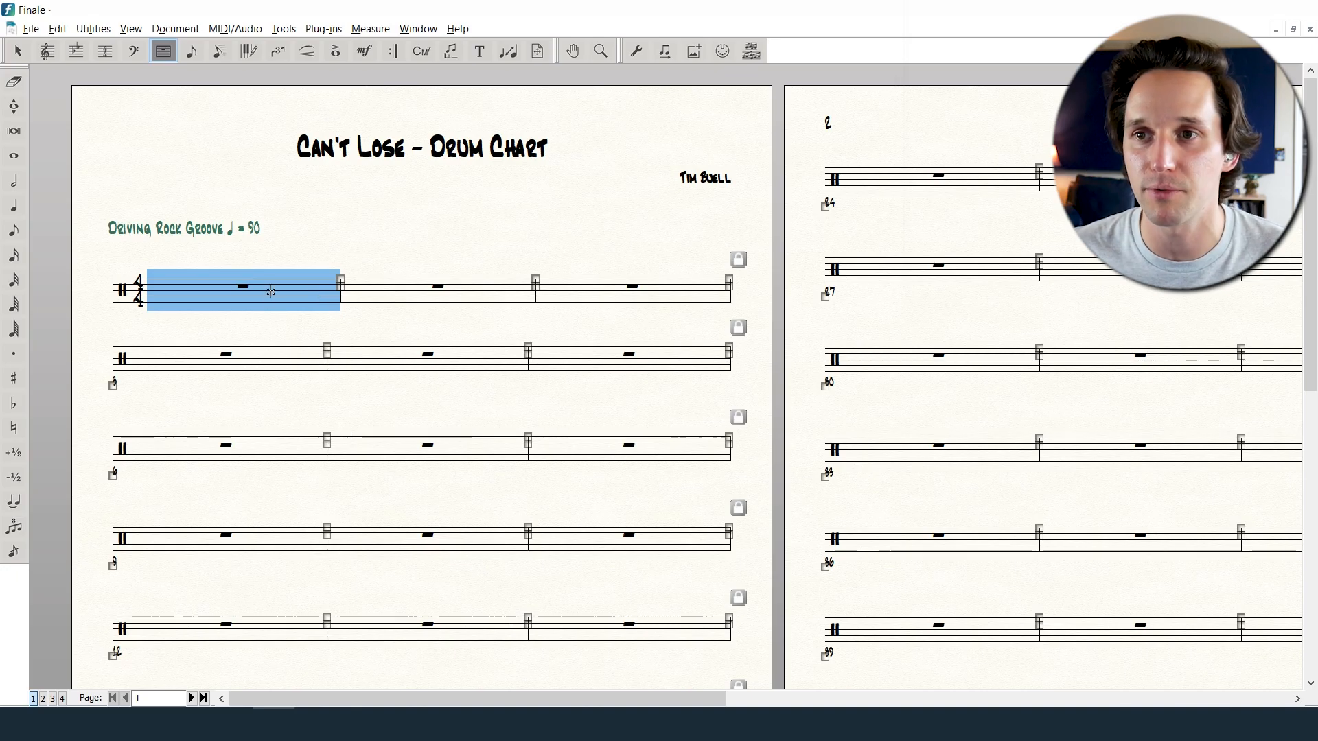
{"action": "left_click", "coordinate": [205, 698]}
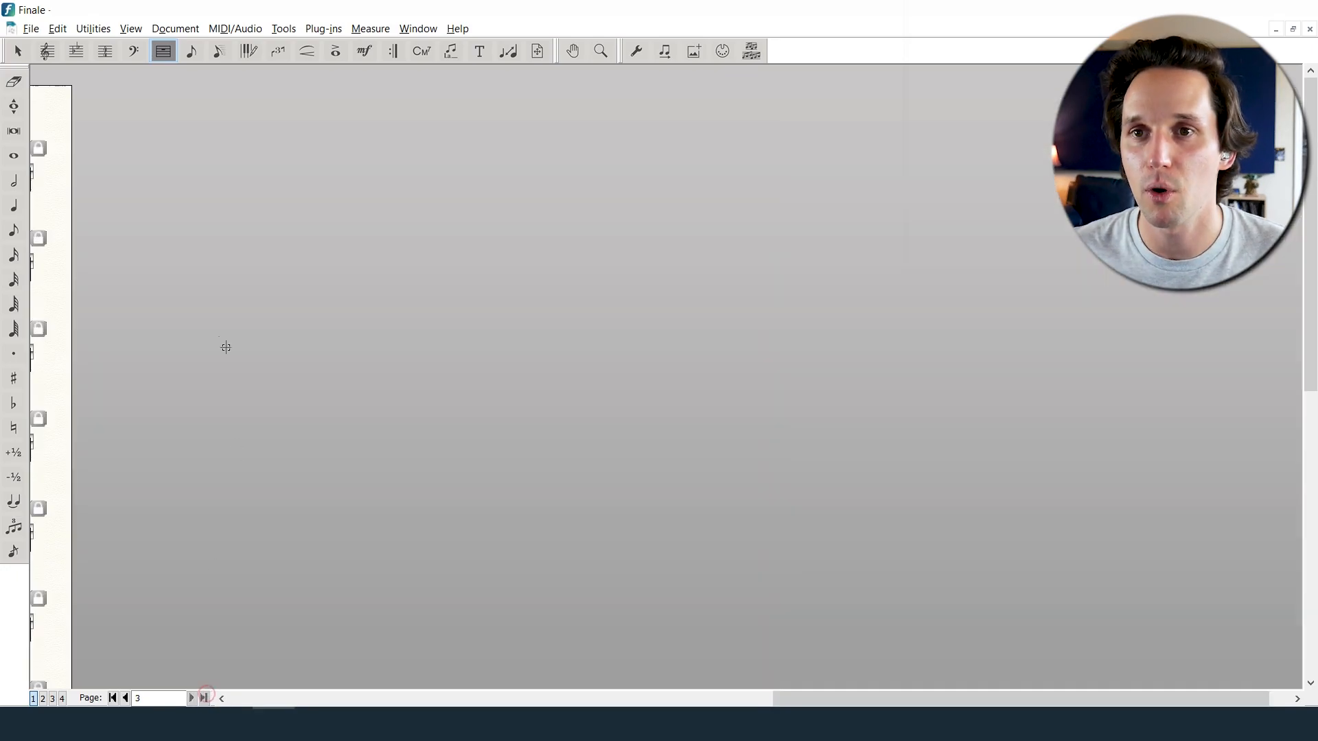
{"action": "scroll", "coordinate": [325, 347], "scroll_direction": "down", "scroll_amount": 8}
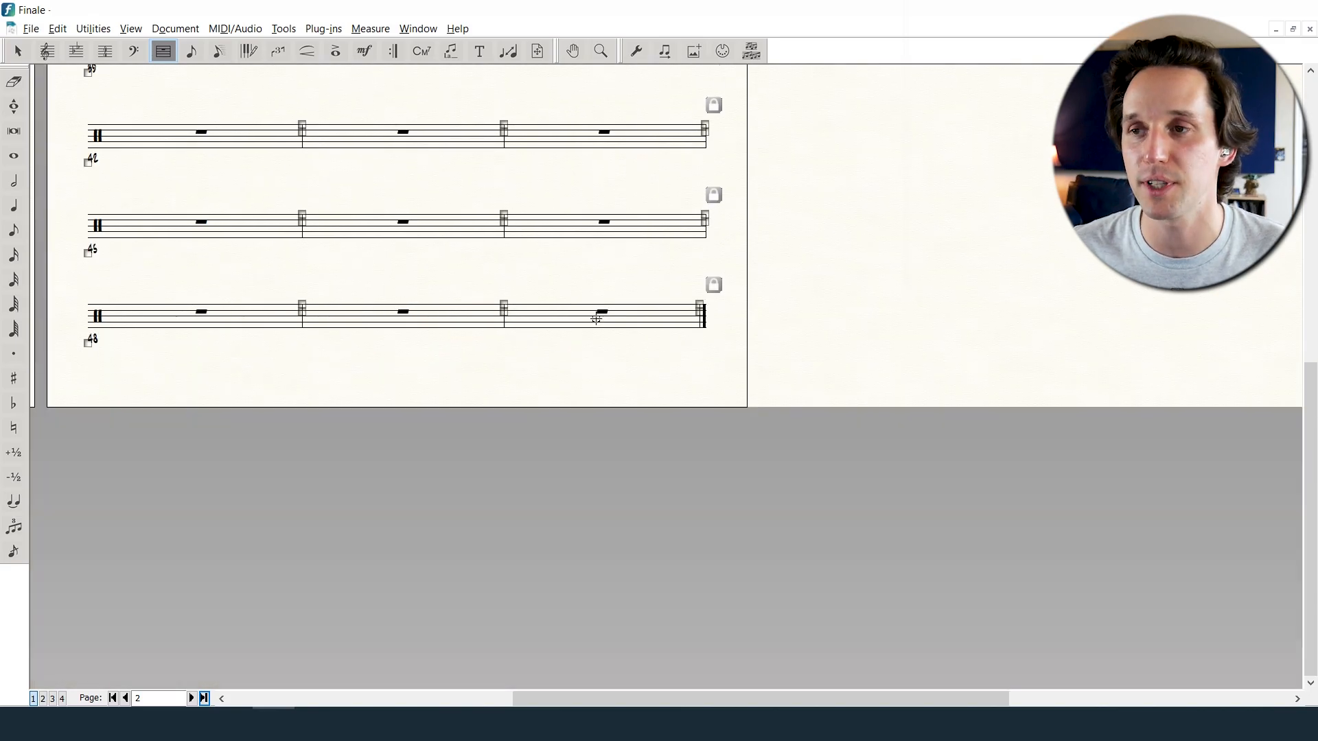
{"action": "key", "text": "ctrl+a"}
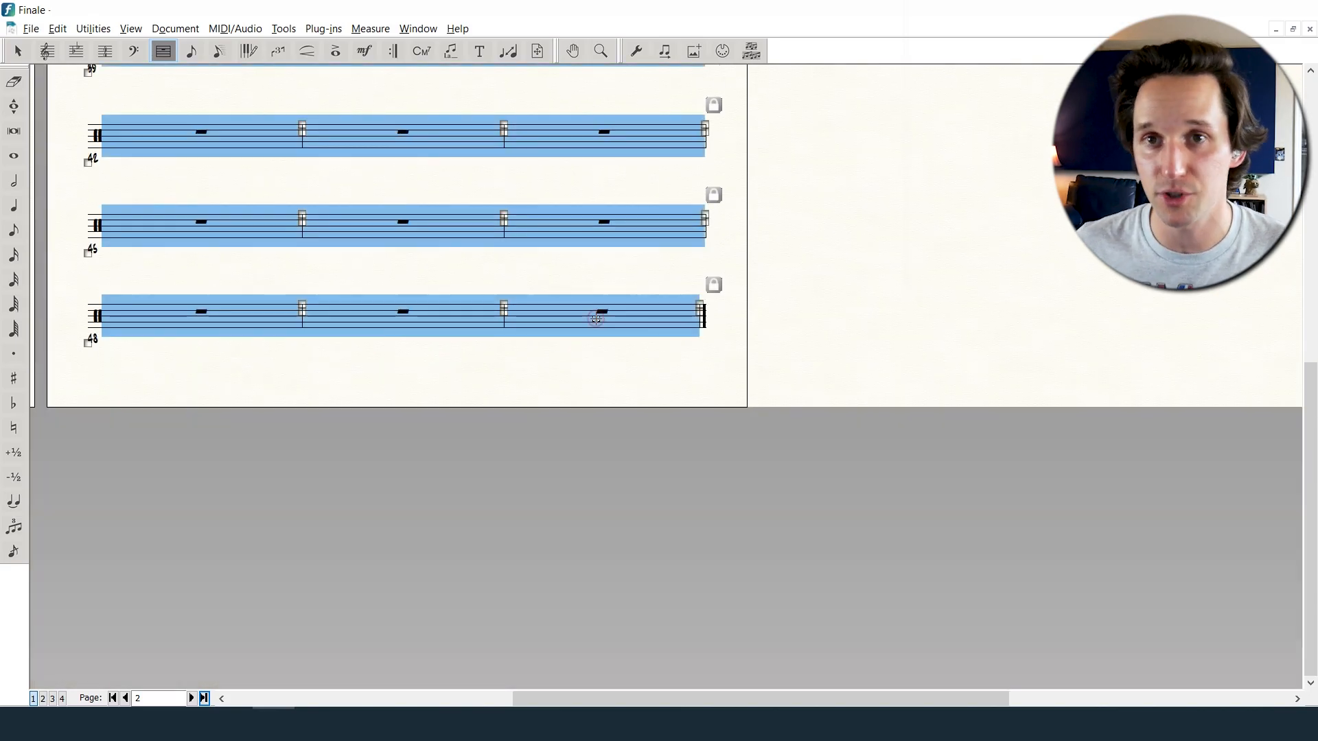
{"action": "key", "text": "ctrl+m"}
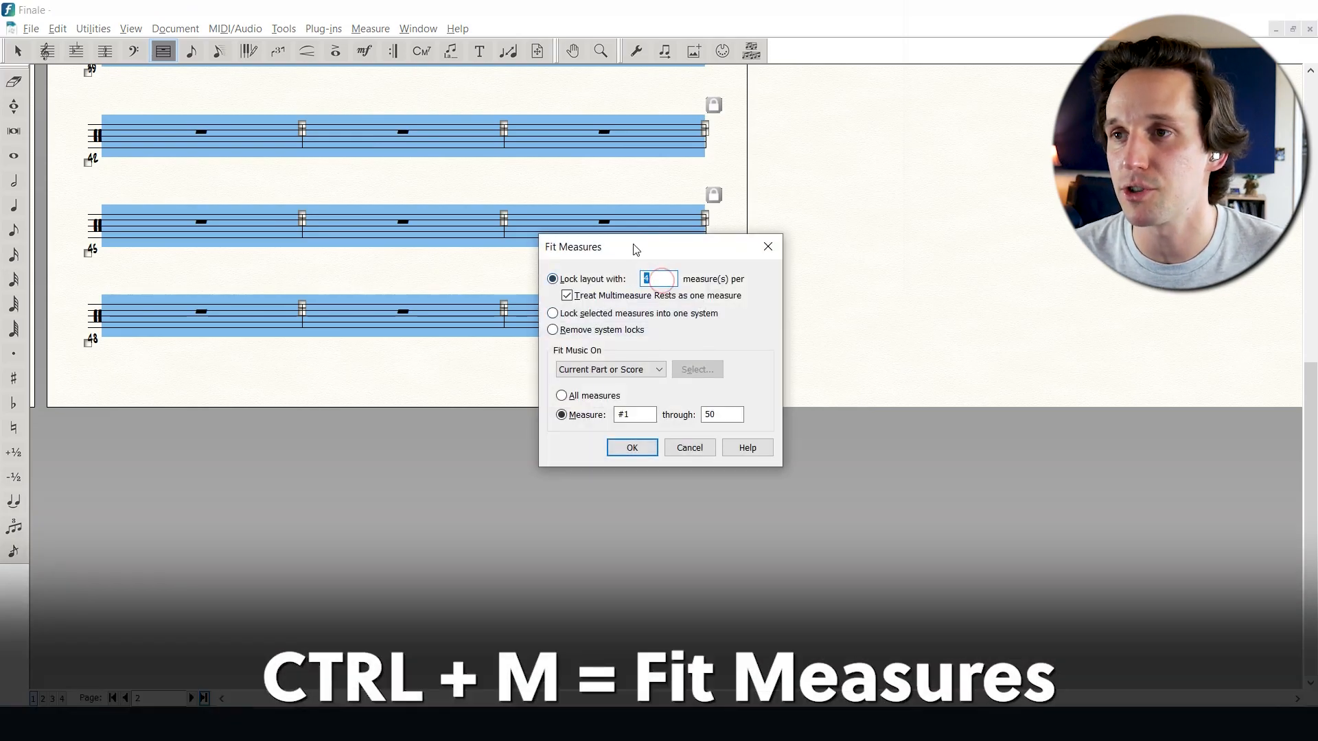
{"action": "key", "text": "Return"}
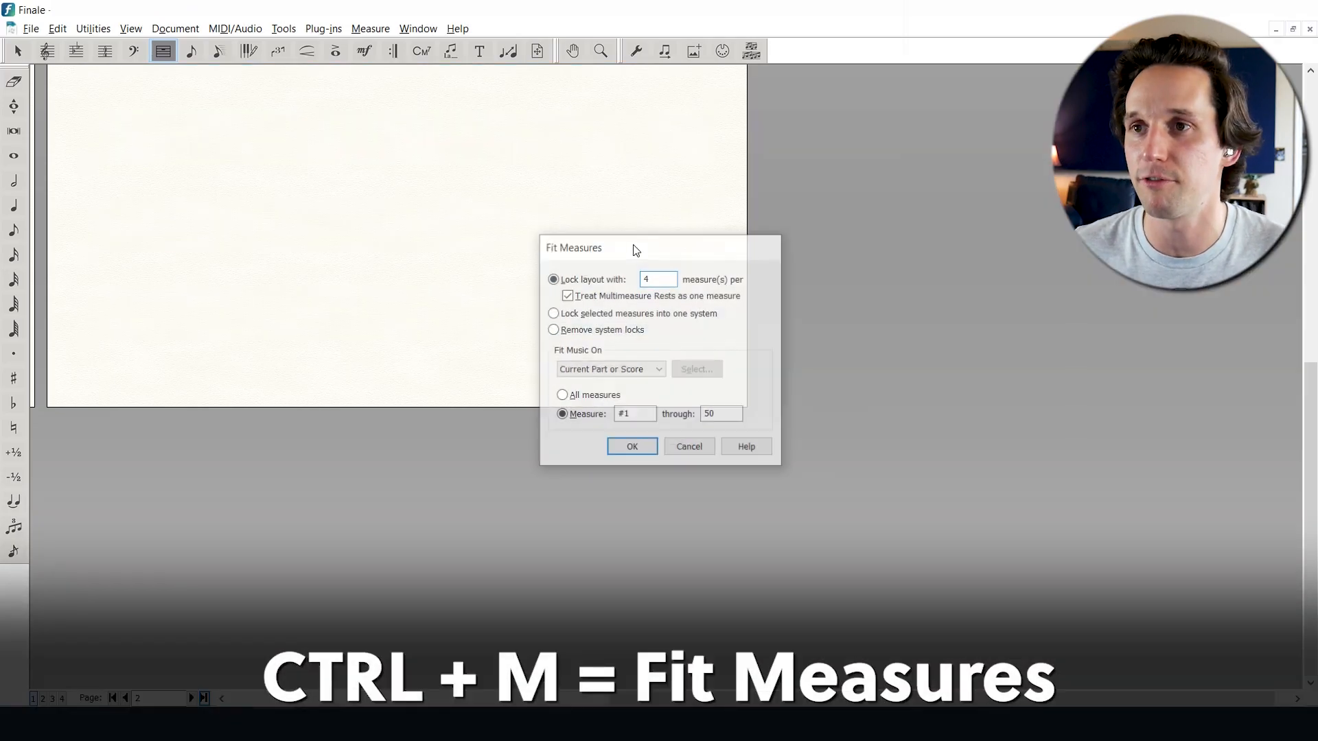
{"action": "left_click", "coordinate": [112, 698]}
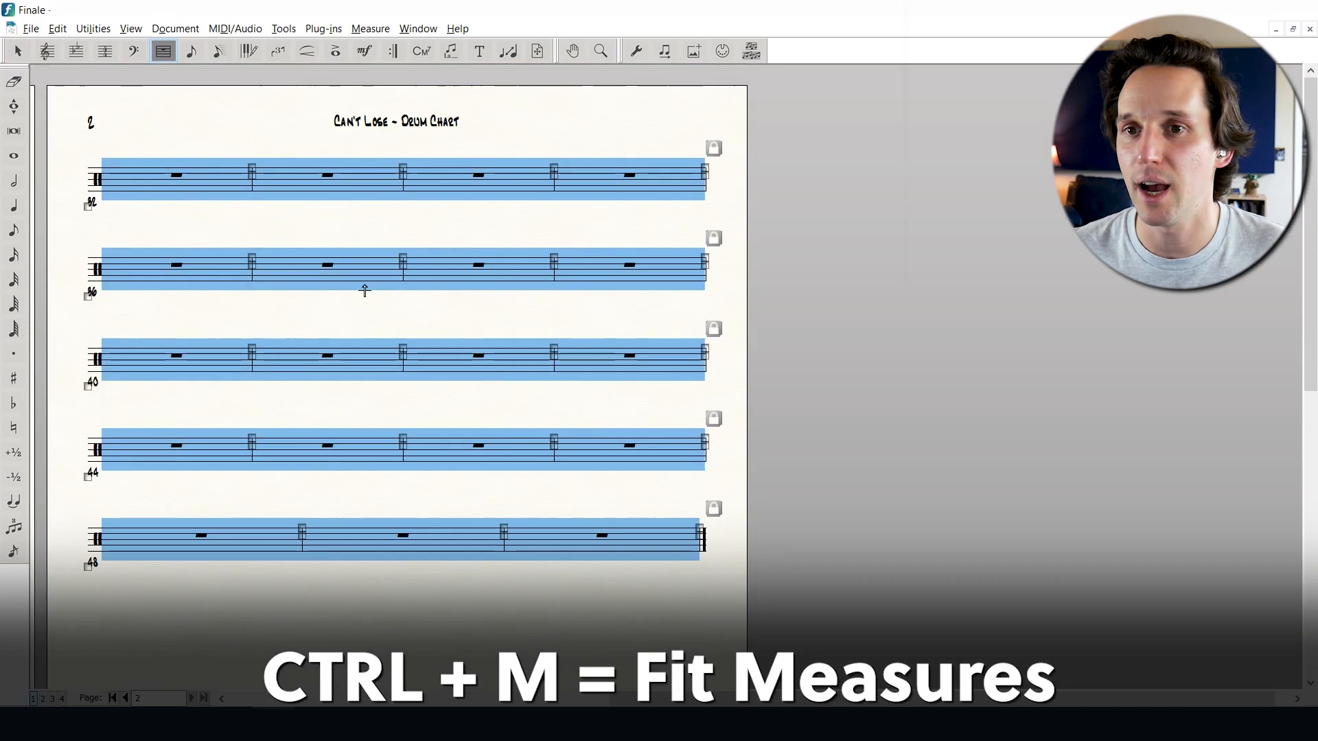
{"action": "scroll", "coordinate": [491, 241], "scroll_direction": "down", "scroll_amount": 8}
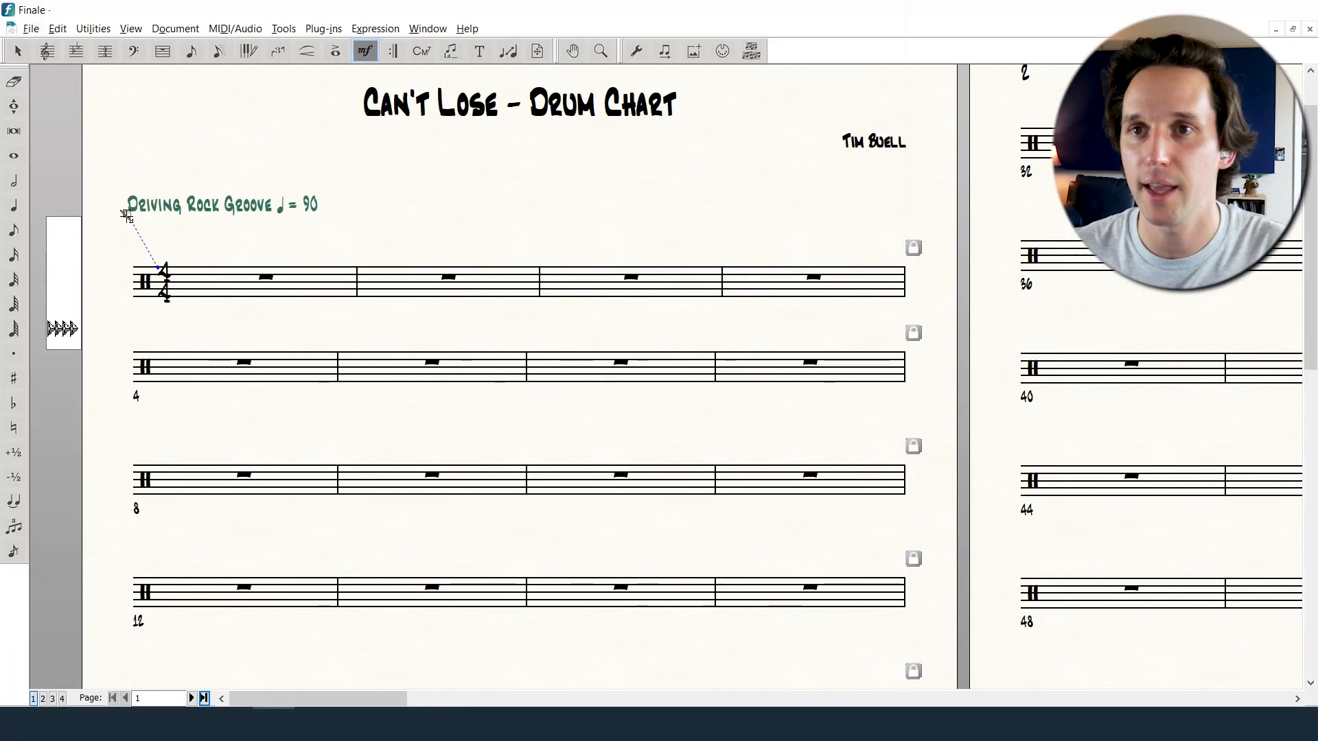
- Edit the tempo mark above the first measure so its style text reads "Modern Pop"
{"action": "double_click", "coordinate": [125, 217]}
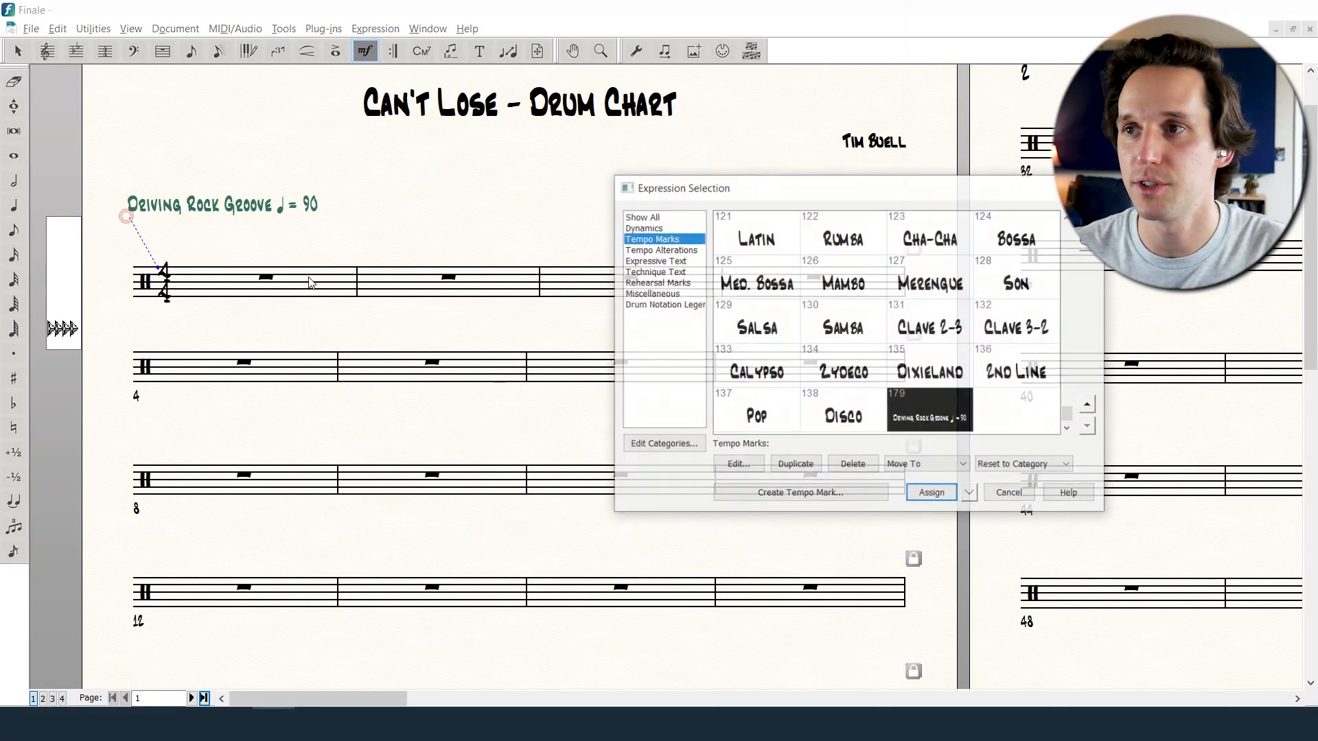
{"action": "left_click", "coordinate": [738, 466]}
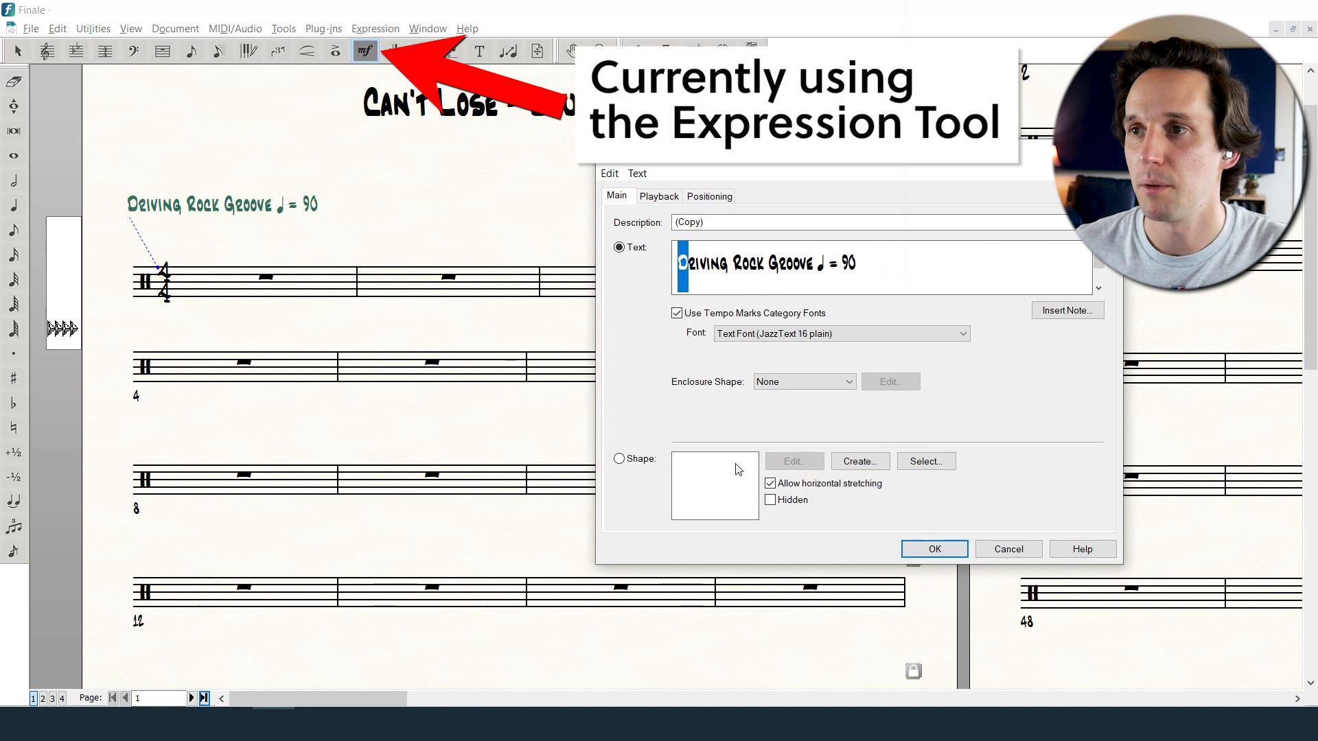
{"action": "key", "text": "shift+Right"}
{"action": "key", "text": "shift+Right"}
{"action": "key", "text": "shift+Right"}
{"action": "key", "text": "shift+Right"}
{"action": "key", "text": "shift+Right"}
{"action": "key", "text": "shift+Right"}
{"action": "key", "text": "shift+Right"}
{"action": "key", "text": "shift+Right"}
{"action": "type", "text": "Pop"}
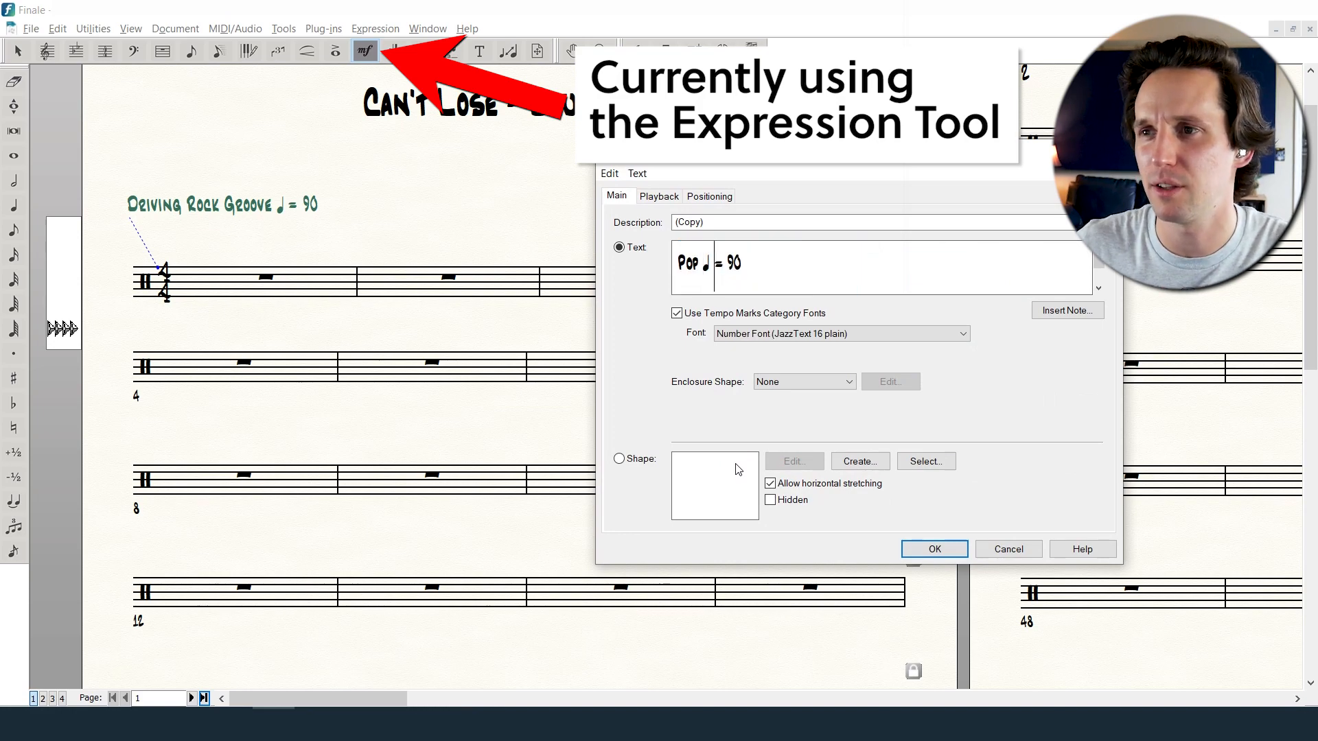
{"action": "key", "text": "Home"}
{"action": "type", "text": "Modern"}
- Set the quarter-note tempo in the tempo mark's text to 105
{"action": "key", "text": "End"}
{"action": "key", "text": "BackSpace"}
{"action": "type", "text": "1"}
{"action": "key", "text": "BackSpace"}
{"action": "type", "text": "0"}
{"action": "key", "text": "BackSpace"}
{"action": "key", "text": "BackSpace"}
{"action": "type", "text": "100"}
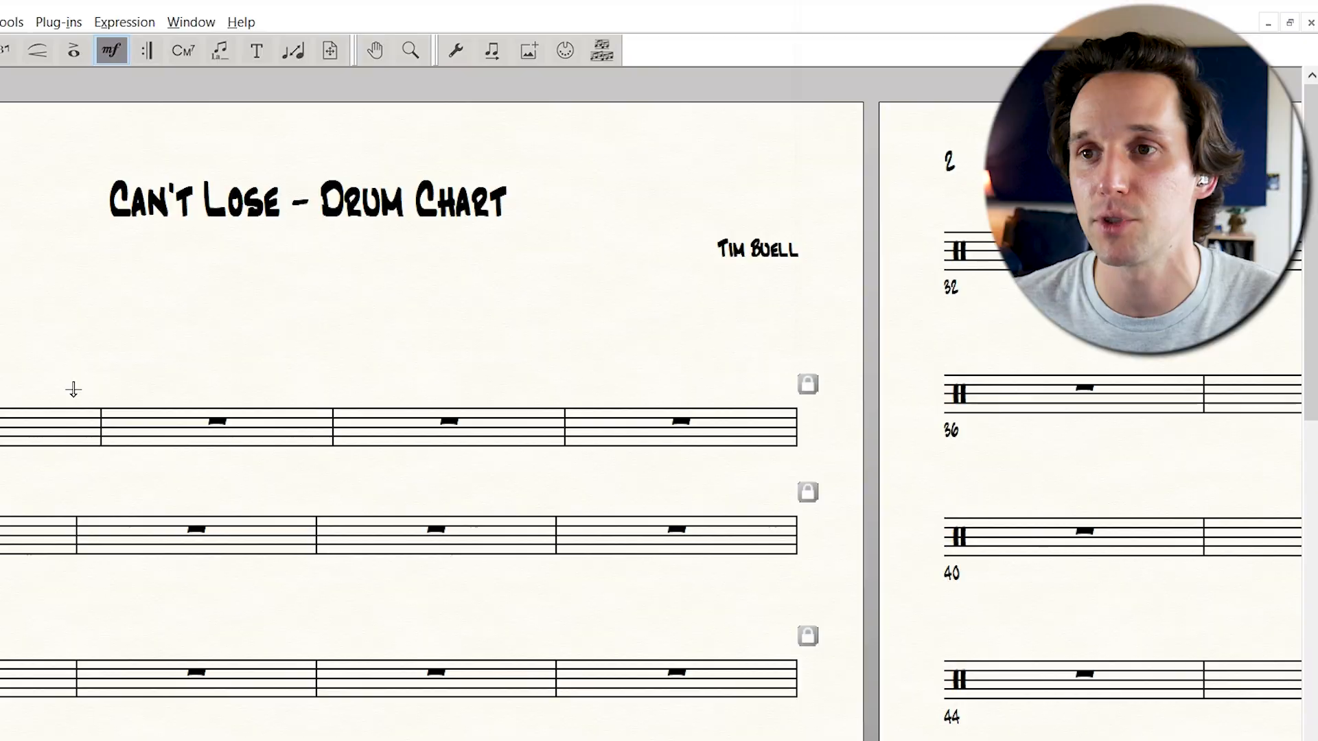
- Start a new expression above the first measure and duplicate the "Play Time" technique text for it
{"action": "double_click", "coordinate": [74, 389]}
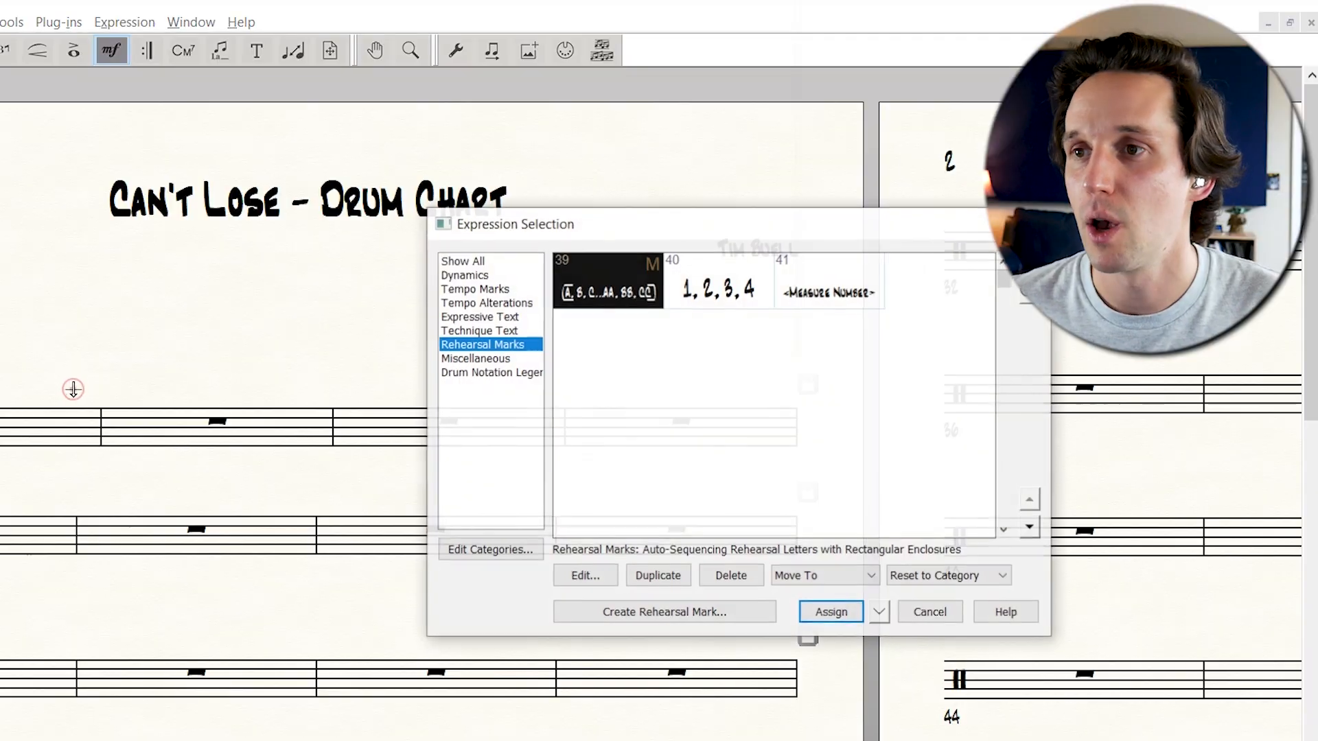
{"action": "left_click", "coordinate": [515, 331]}
{"action": "left_click", "coordinate": [516, 358]}
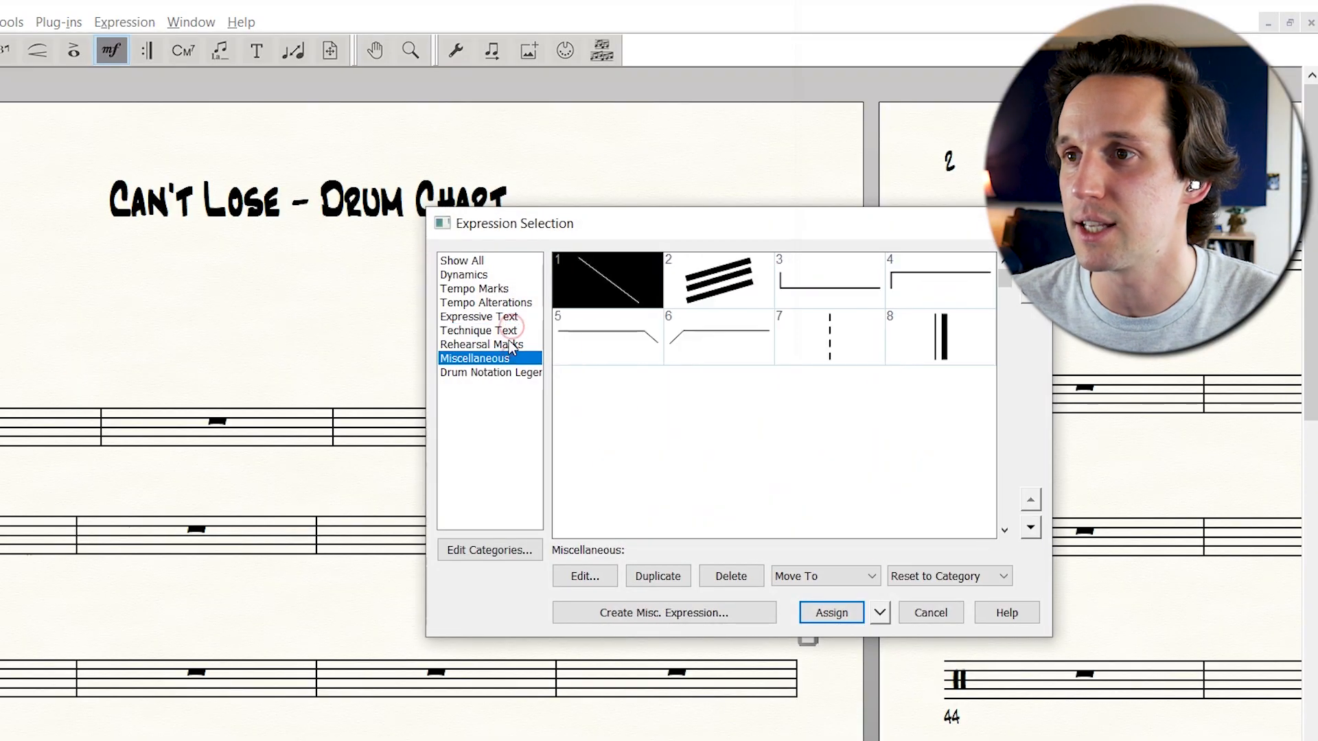
{"action": "left_click", "coordinate": [511, 344]}
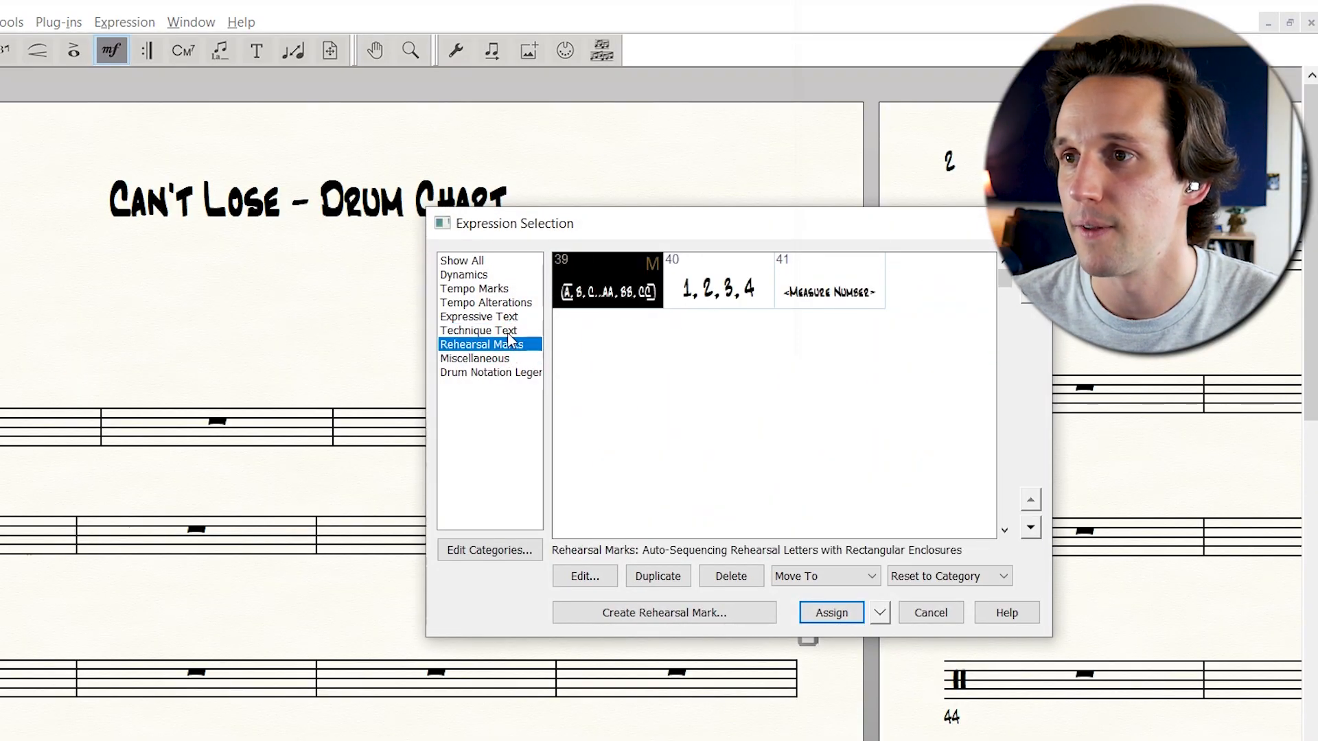
{"action": "left_click", "coordinate": [511, 332]}
{"action": "scroll", "coordinate": [748, 378], "scroll_direction": "down", "scroll_amount": 10}
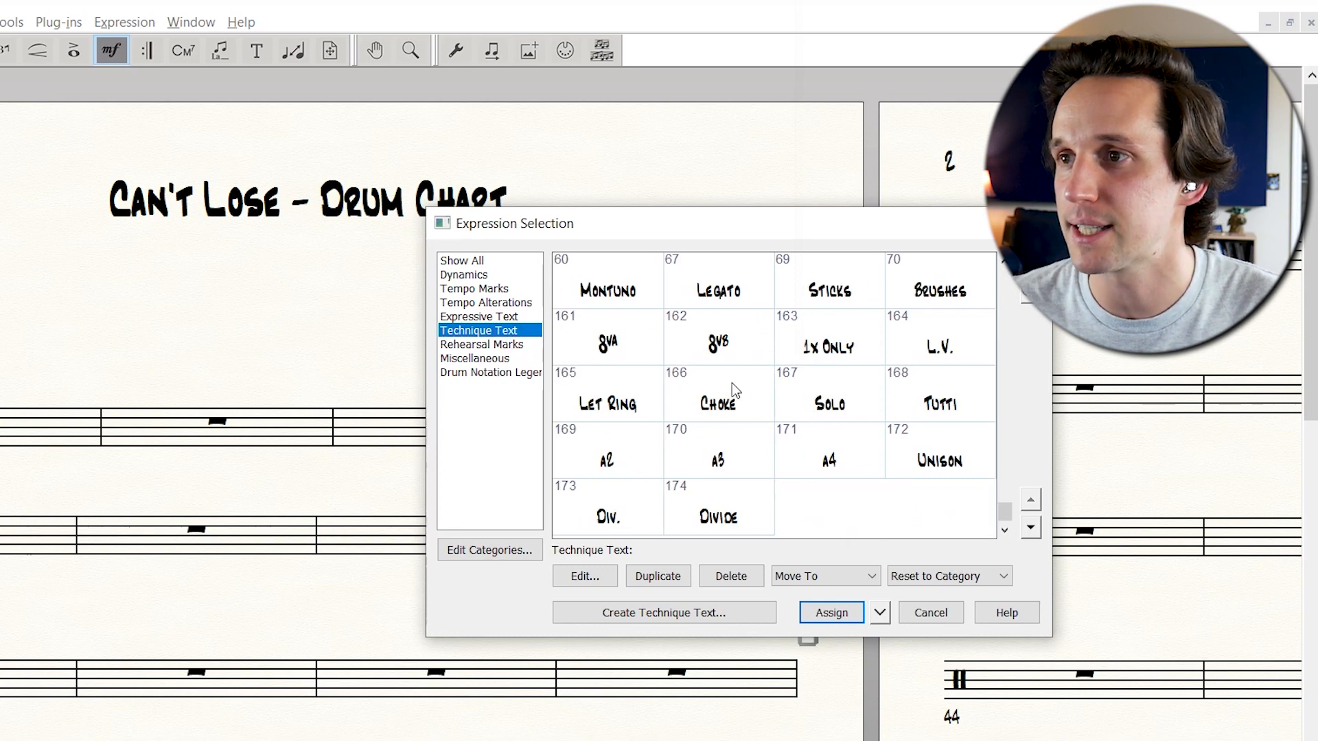
{"action": "scroll", "coordinate": [732, 381], "scroll_direction": "up", "scroll_amount": 4}
{"action": "left_click", "coordinate": [739, 399]}
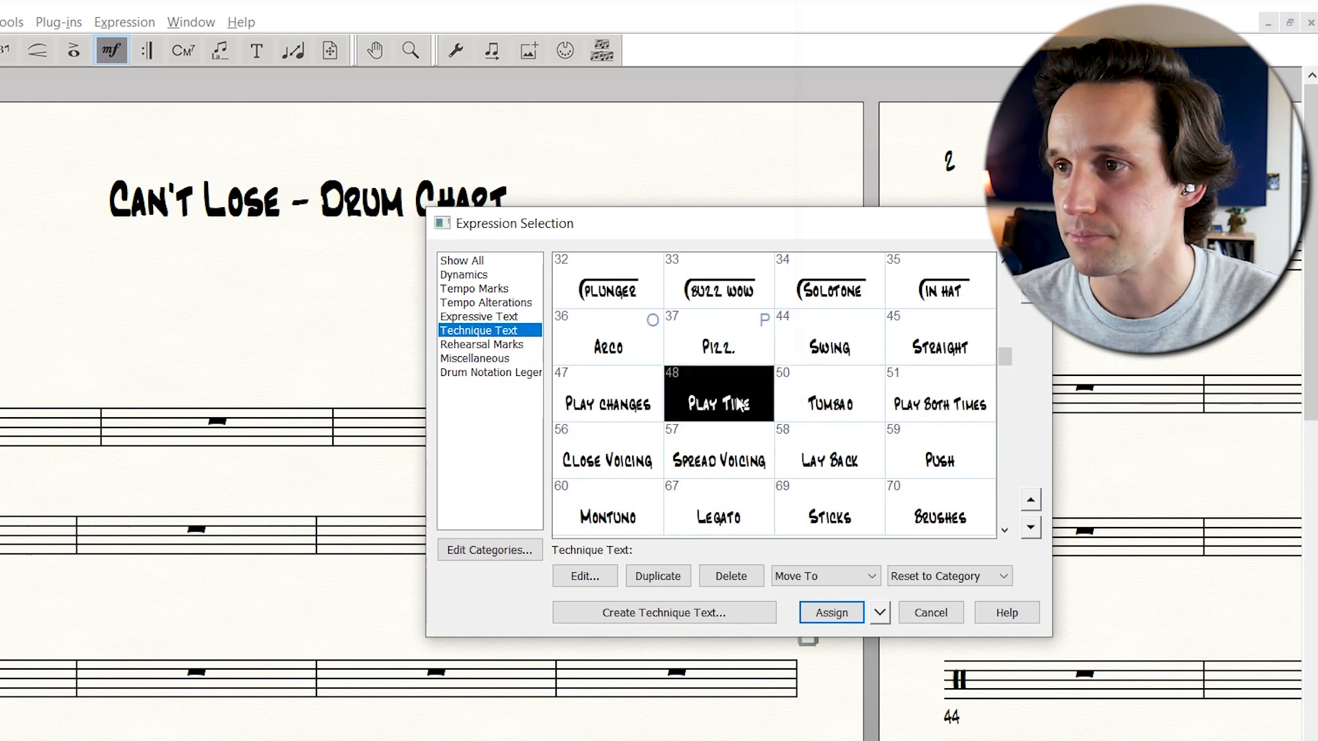
{"action": "left_click", "coordinate": [654, 578]}
- Edit the duplicated expression to read "INTRO" in JazzText size 14 with a rectangle enclosure
{"action": "left_click", "coordinate": [604, 575]}
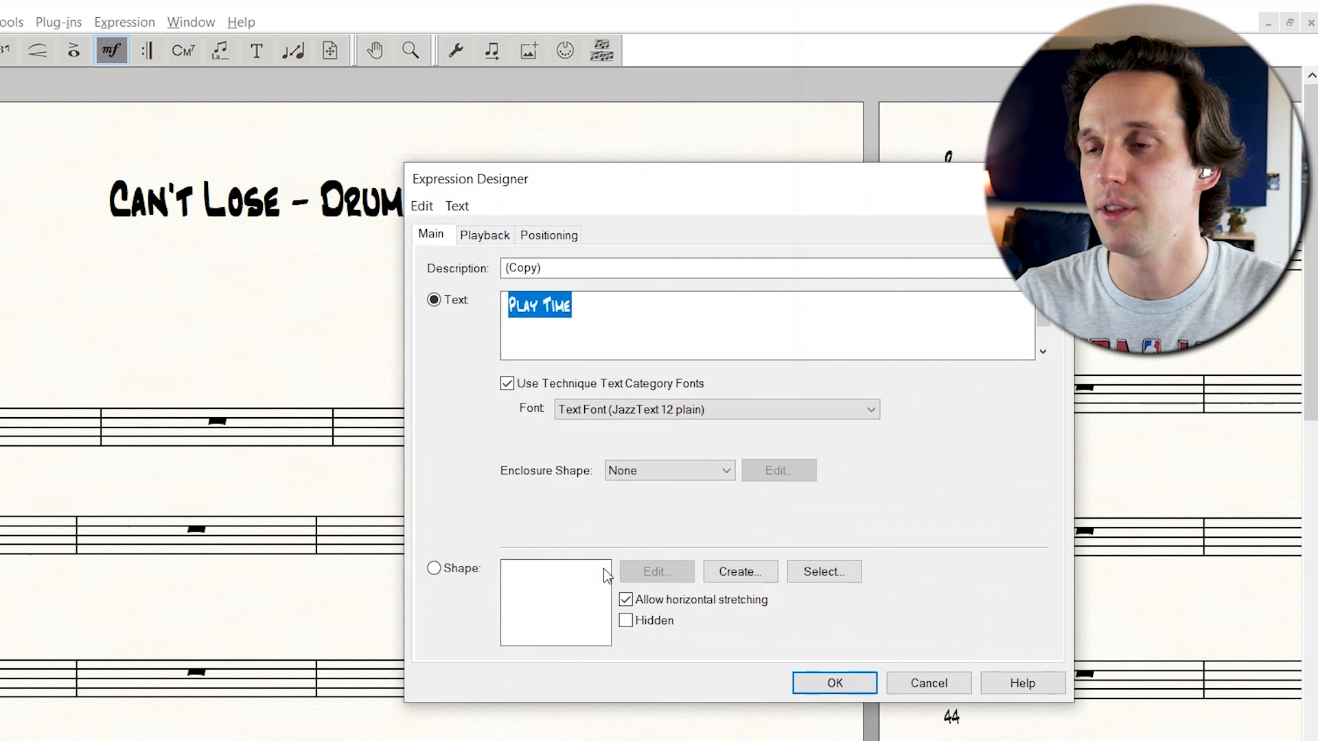
{"action": "type", "text": "INT"}
{"action": "key", "text": "ctrl+a"}
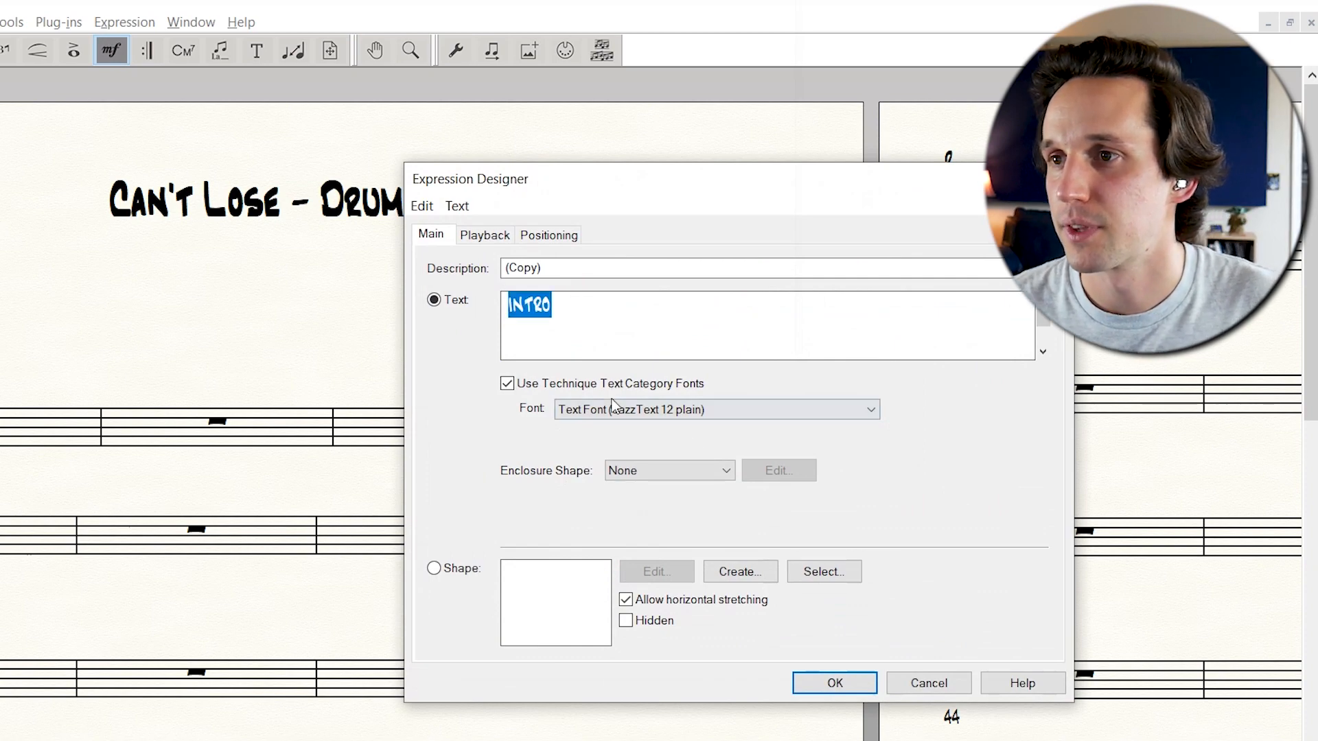
{"action": "left_click", "coordinate": [605, 383]}
{"action": "left_click", "coordinate": [920, 409]}
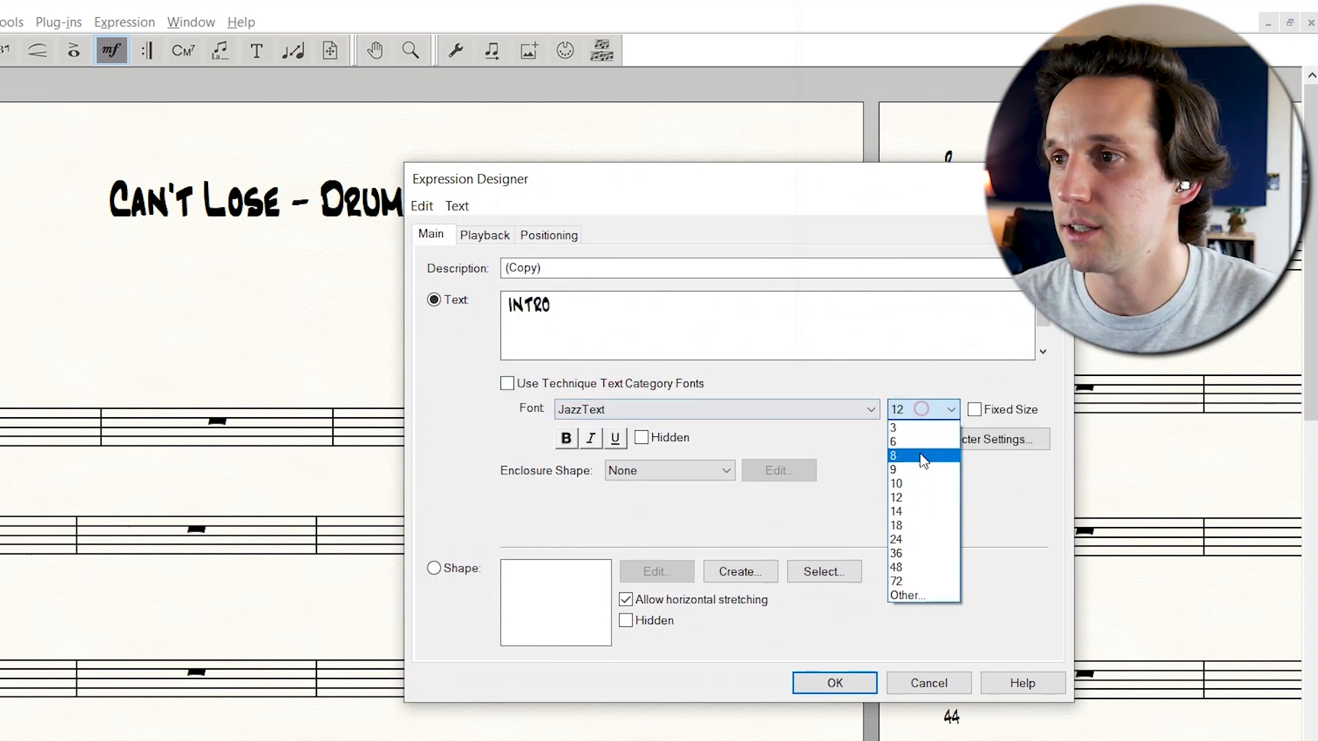
{"action": "left_click", "coordinate": [917, 512]}
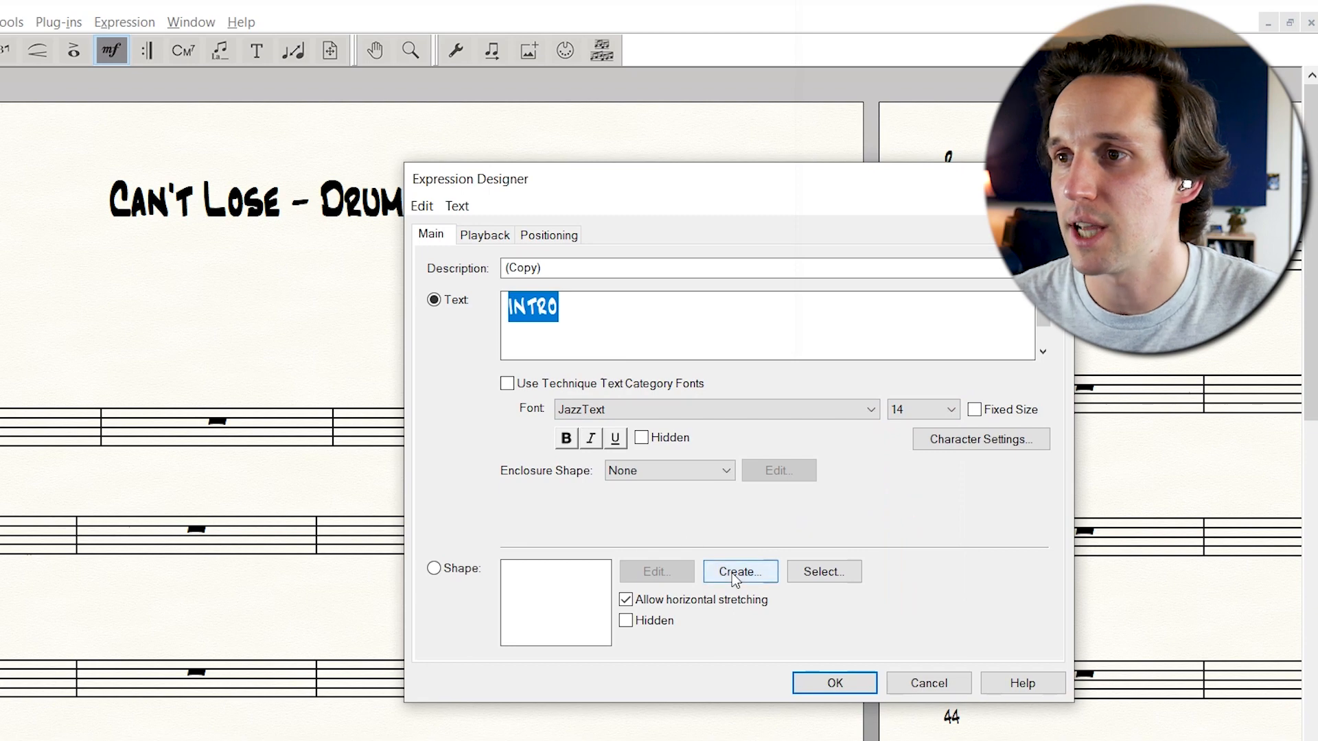
{"action": "left_click", "coordinate": [666, 468]}
{"action": "left_click", "coordinate": [678, 560]}
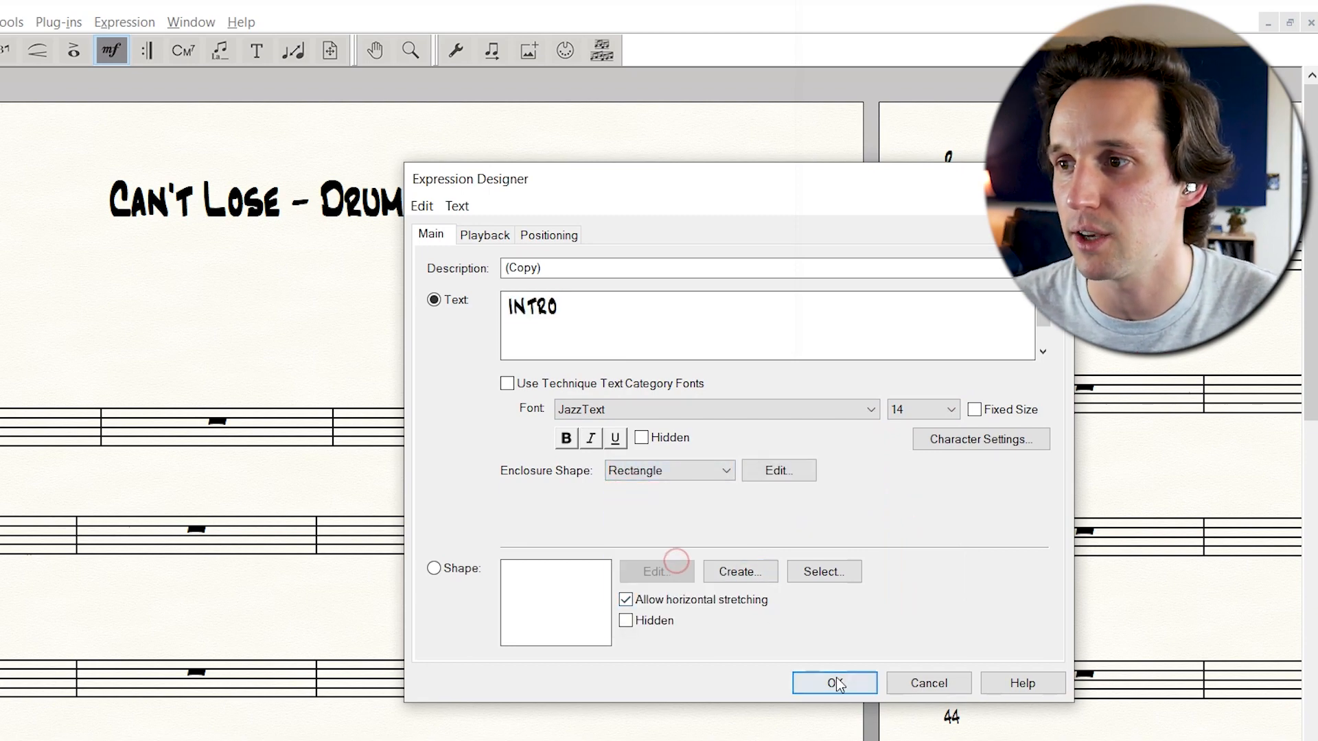
{"action": "left_click", "coordinate": [835, 682]}
- Place the INTRO mark above the start of the first measure and raise the tempo mark clear of it
{"action": "left_click_drag", "start_coordinate": [335, 310], "coordinate": [144, 302]}
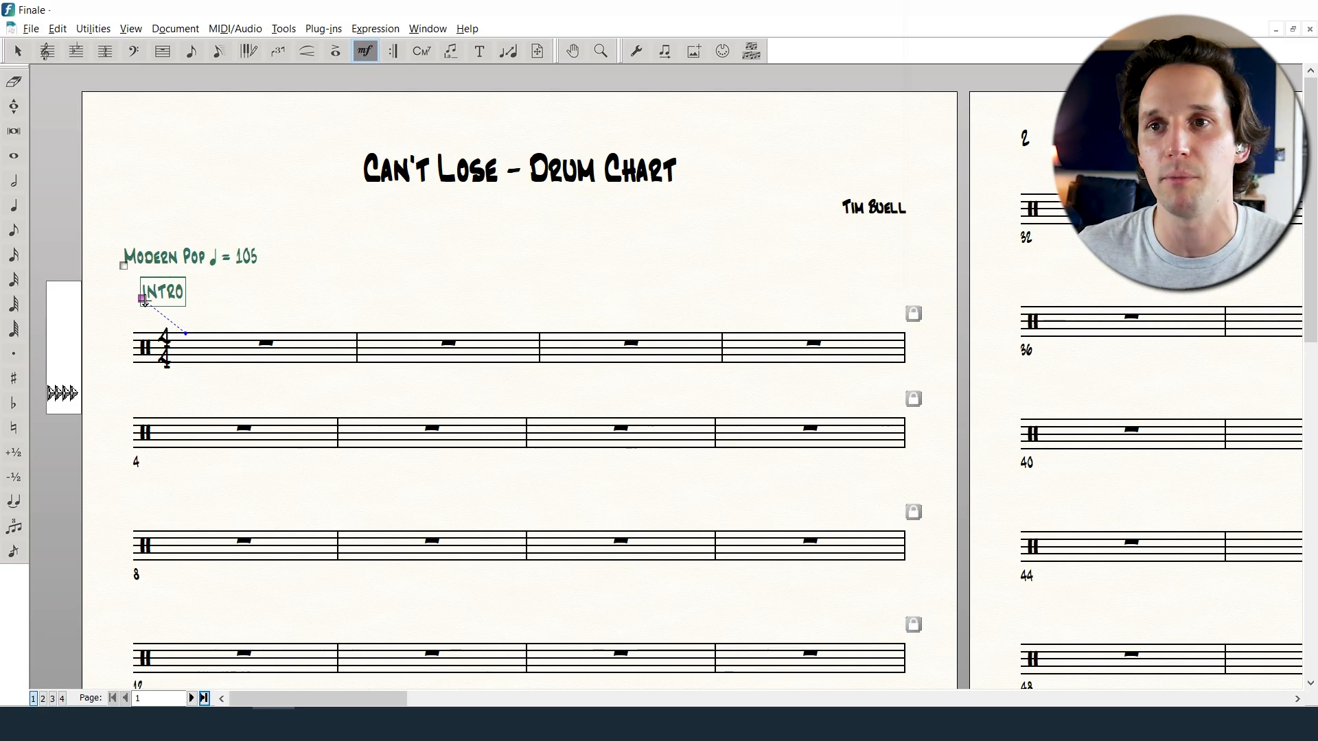
{"action": "left_click_drag", "start_coordinate": [126, 267], "coordinate": [126, 245]}
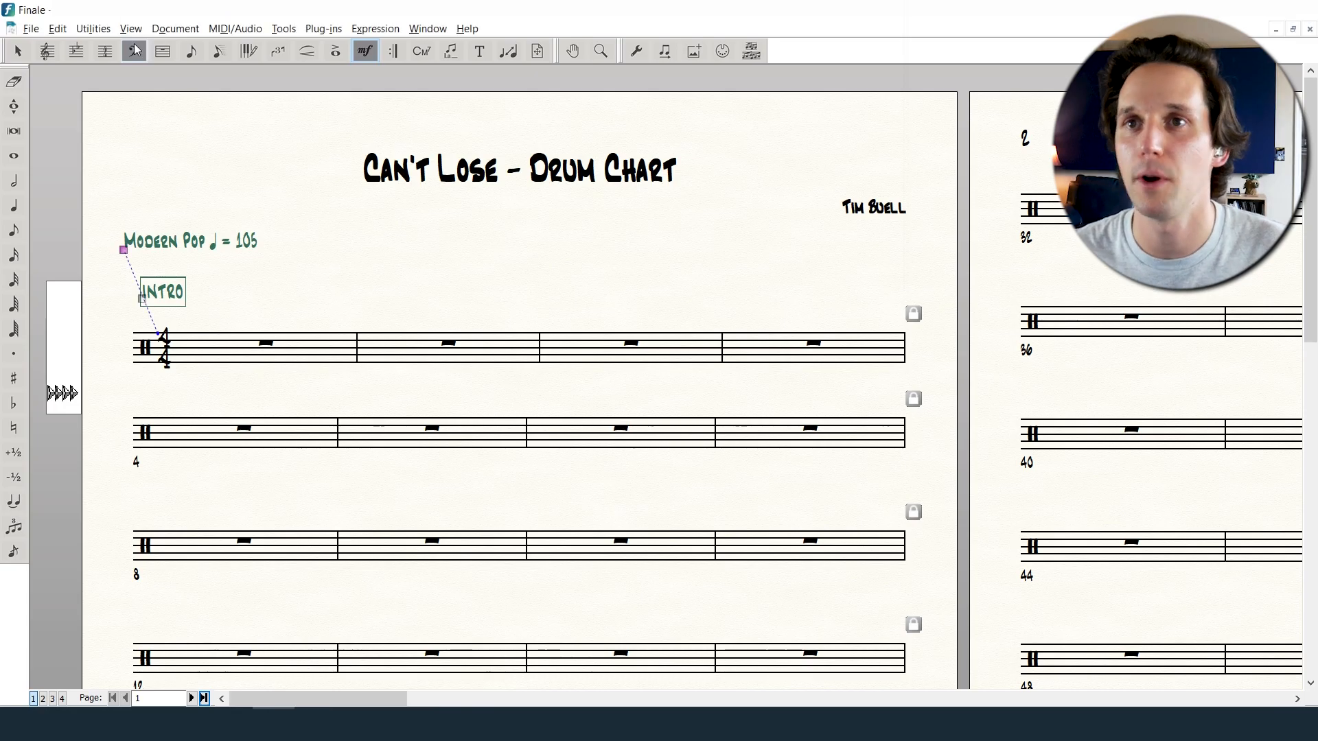
- Copy the first measure and insert the copy in front of it as a pickup measure
{"action": "left_click", "coordinate": [105, 51]}
{"action": "left_click", "coordinate": [244, 347]}
{"action": "left_click", "coordinate": [413, 352]}
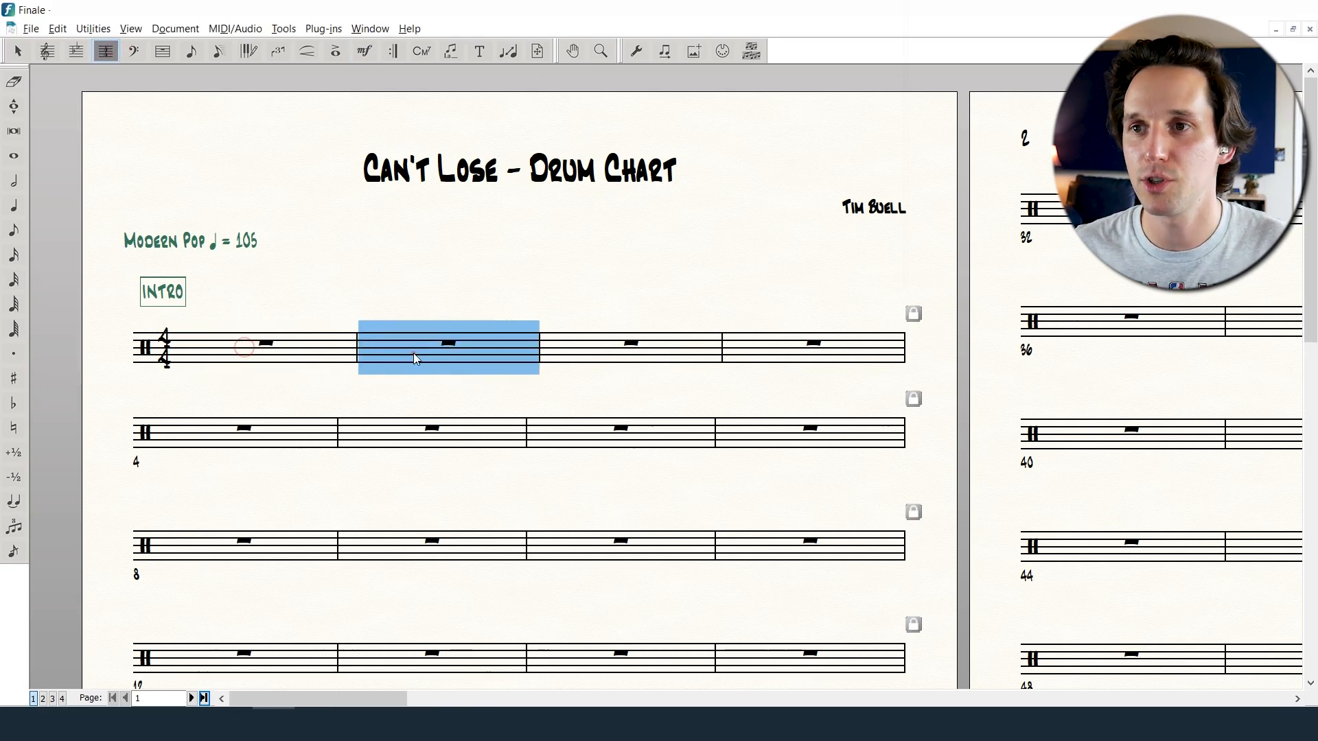
{"action": "left_click", "coordinate": [298, 353]}
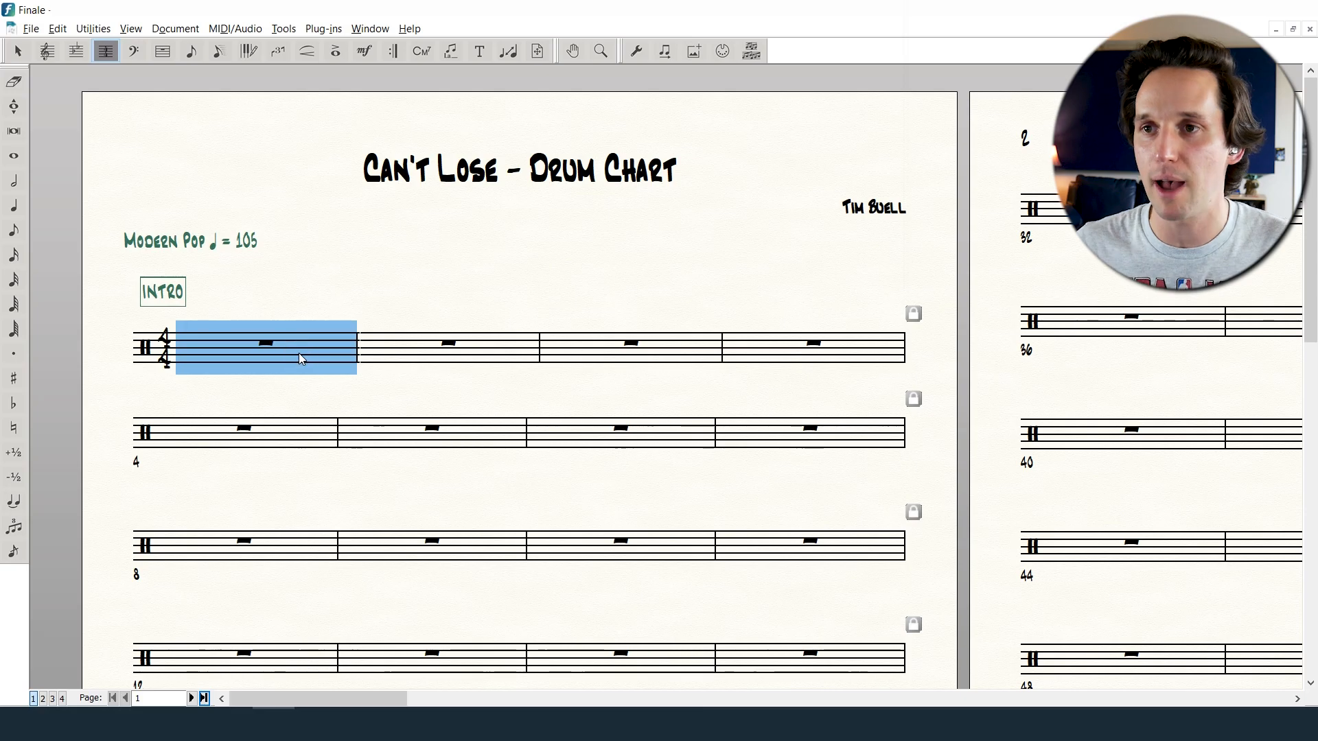
{"action": "left_click", "coordinate": [450, 347]}
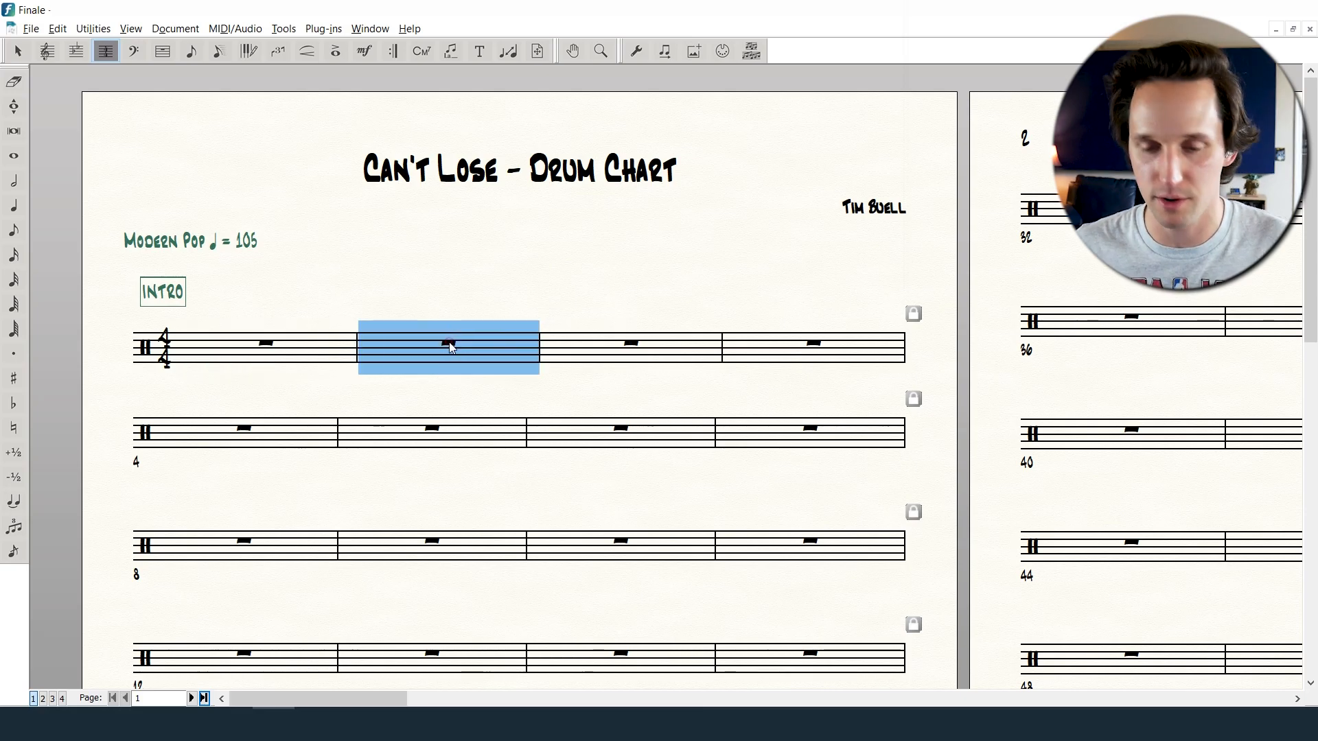
{"action": "left_click", "coordinate": [318, 354]}
{"action": "key", "text": "ctrl+c"}
{"action": "key", "text": "ctrl+i"}
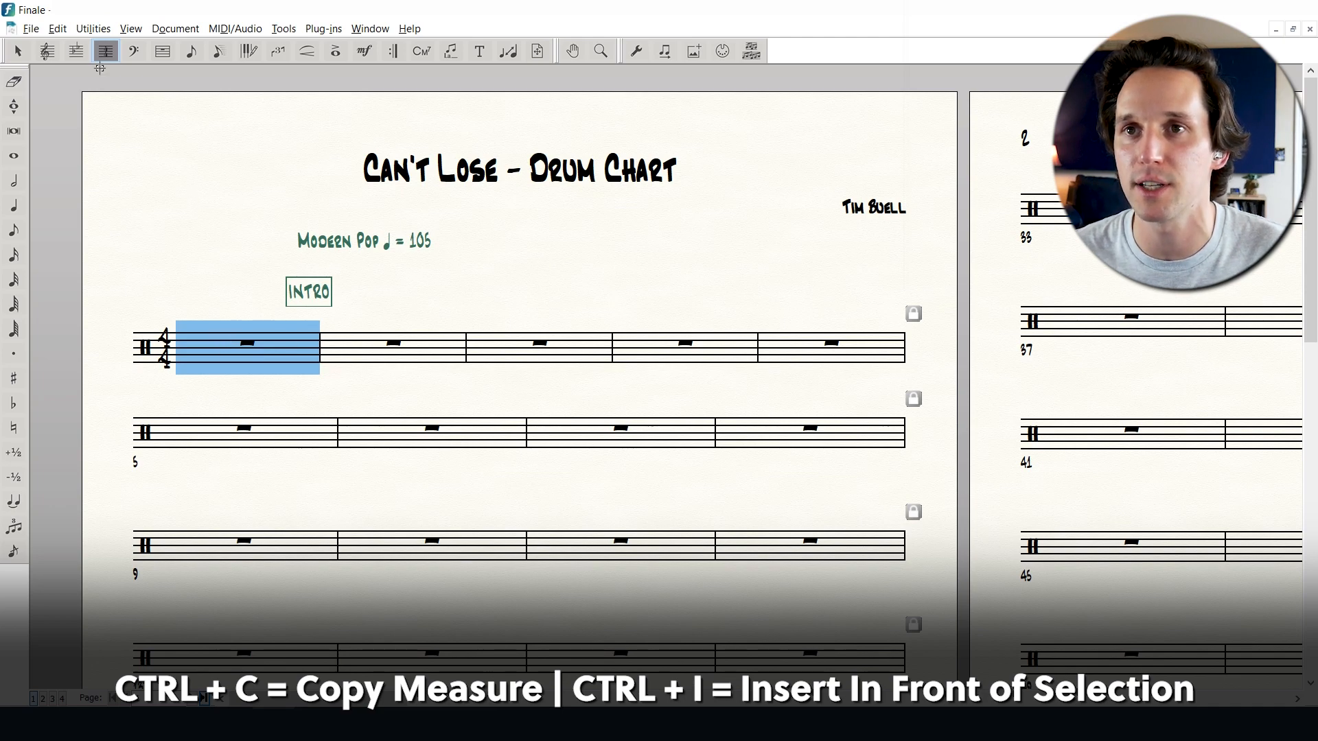
- Set the inserted first measure's time signature to 2/4 and the second measure's to 4/4
{"action": "left_click", "coordinate": [203, 337]}
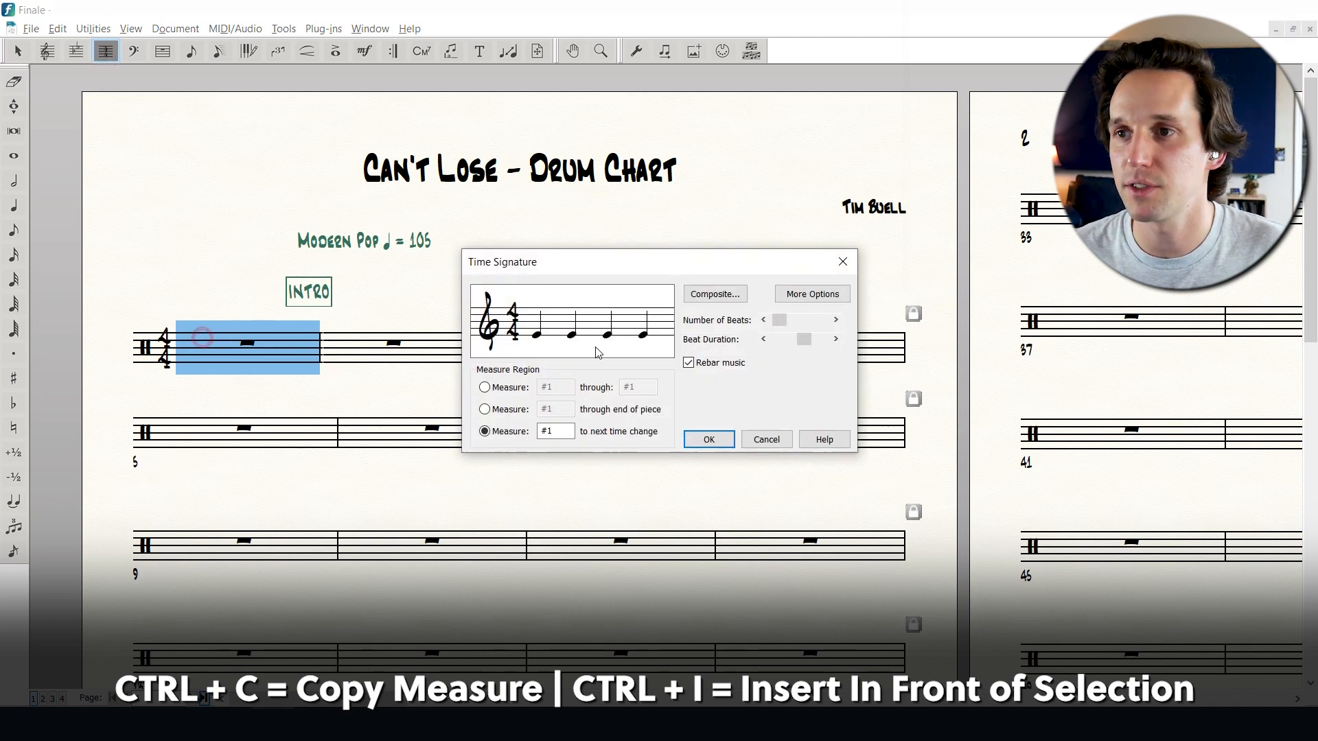
{"action": "left_click", "coordinate": [720, 438]}
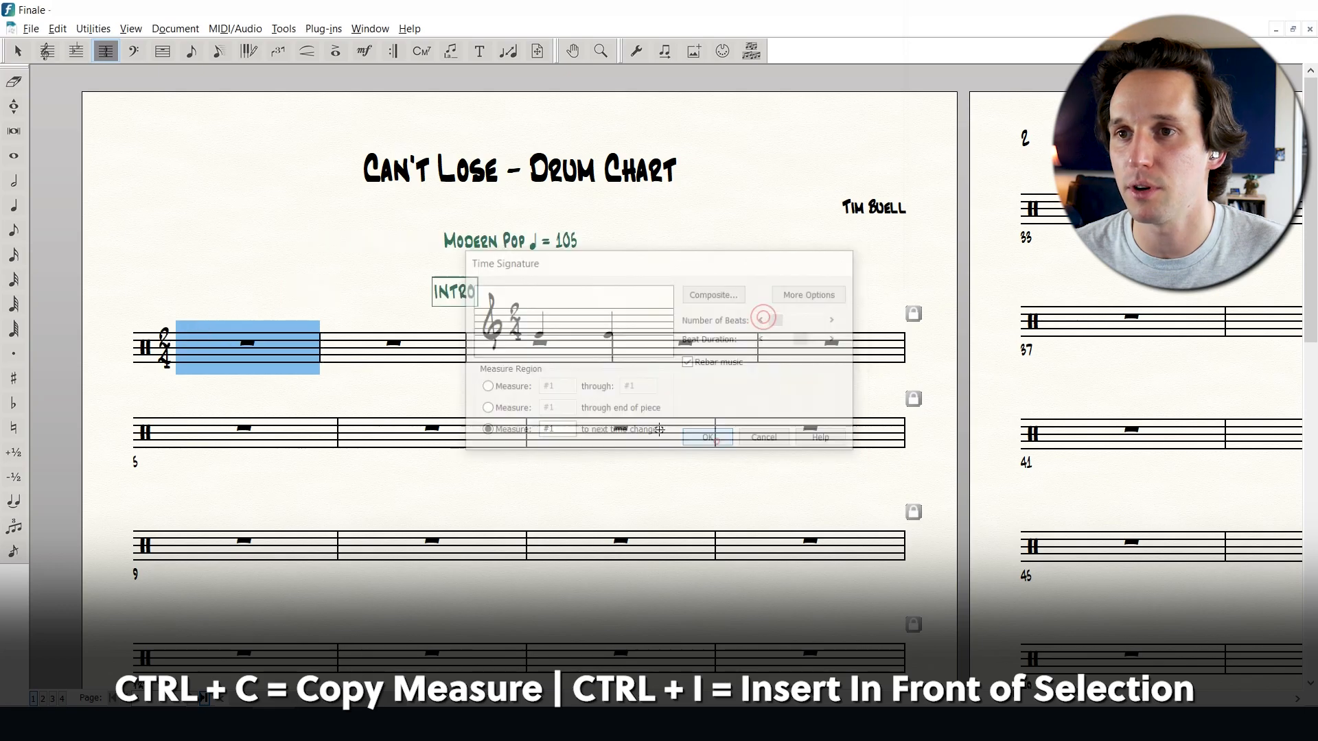
{"action": "right_click", "coordinate": [422, 355]}
{"action": "left_click", "coordinate": [503, 482]}
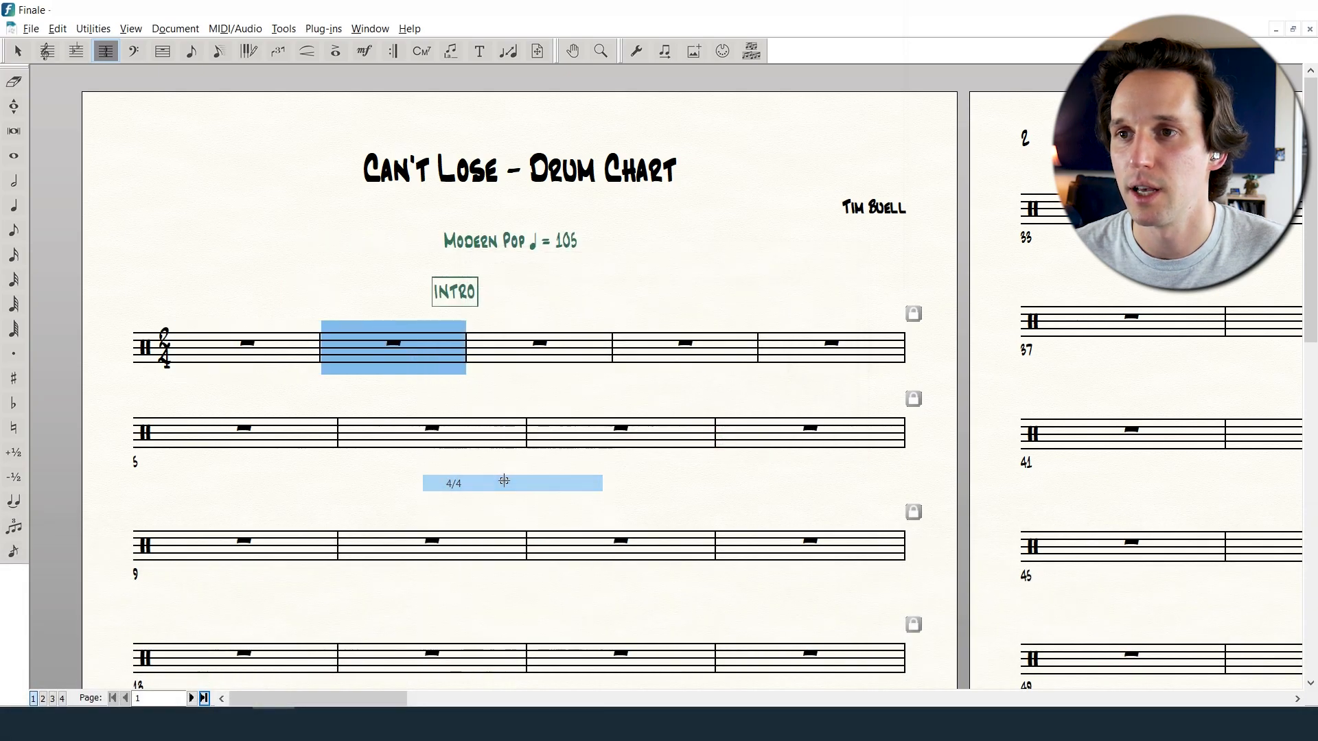
{"action": "left_click", "coordinate": [438, 409]}
- Align the INTRO mark and the tempo mark above the start of the 4/4 measure
{"action": "left_click", "coordinate": [364, 51]}
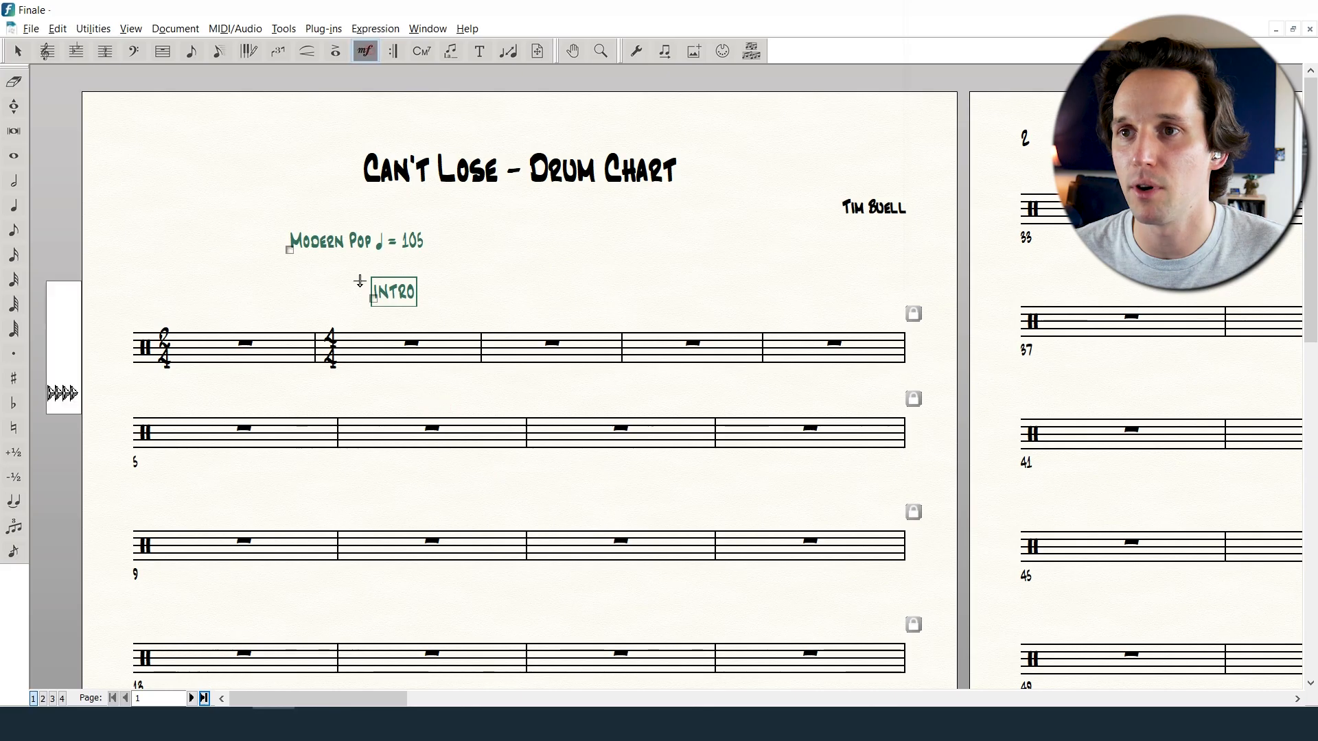
{"action": "left_click_drag", "start_coordinate": [372, 300], "coordinate": [321, 298]}
{"action": "left_click_drag", "start_coordinate": [289, 250], "coordinate": [311, 254]}
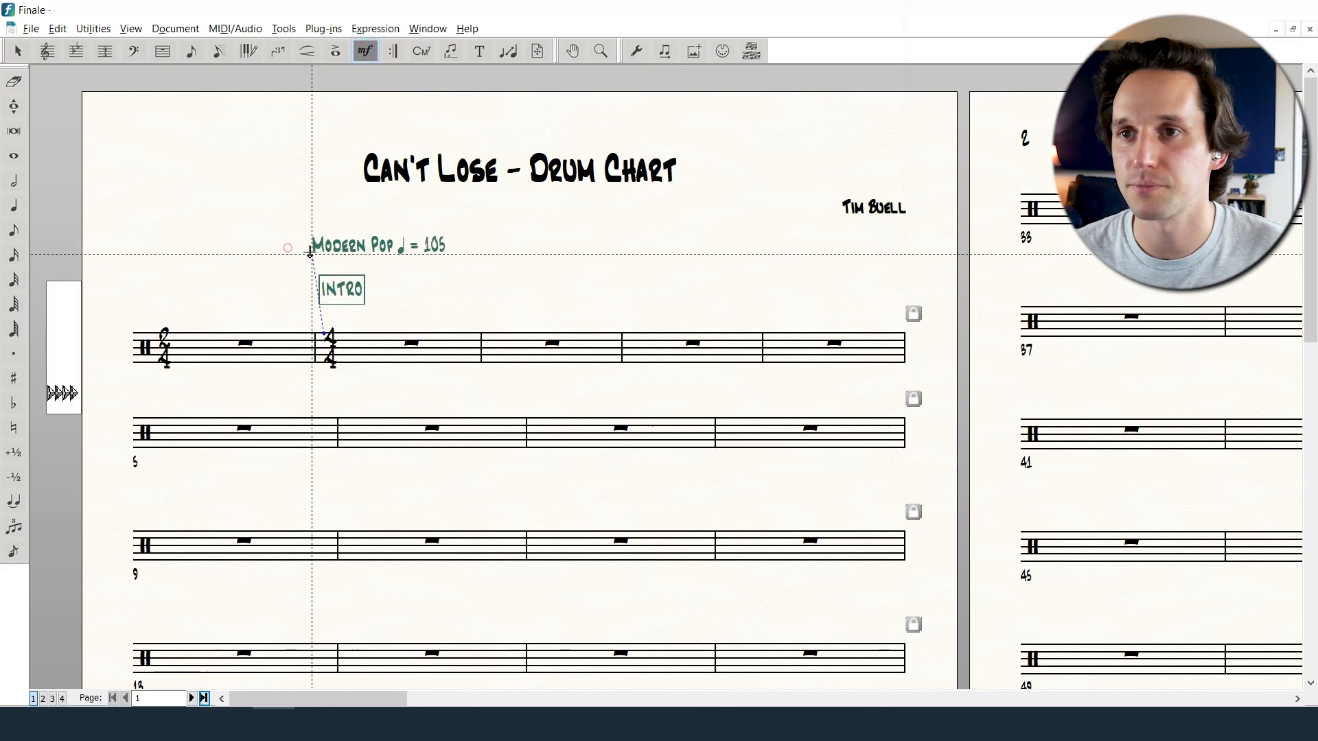
- Hide the time signature in the pickup measure's attributes
{"action": "left_click", "coordinate": [163, 52]}
{"action": "double_click", "coordinate": [216, 352]}
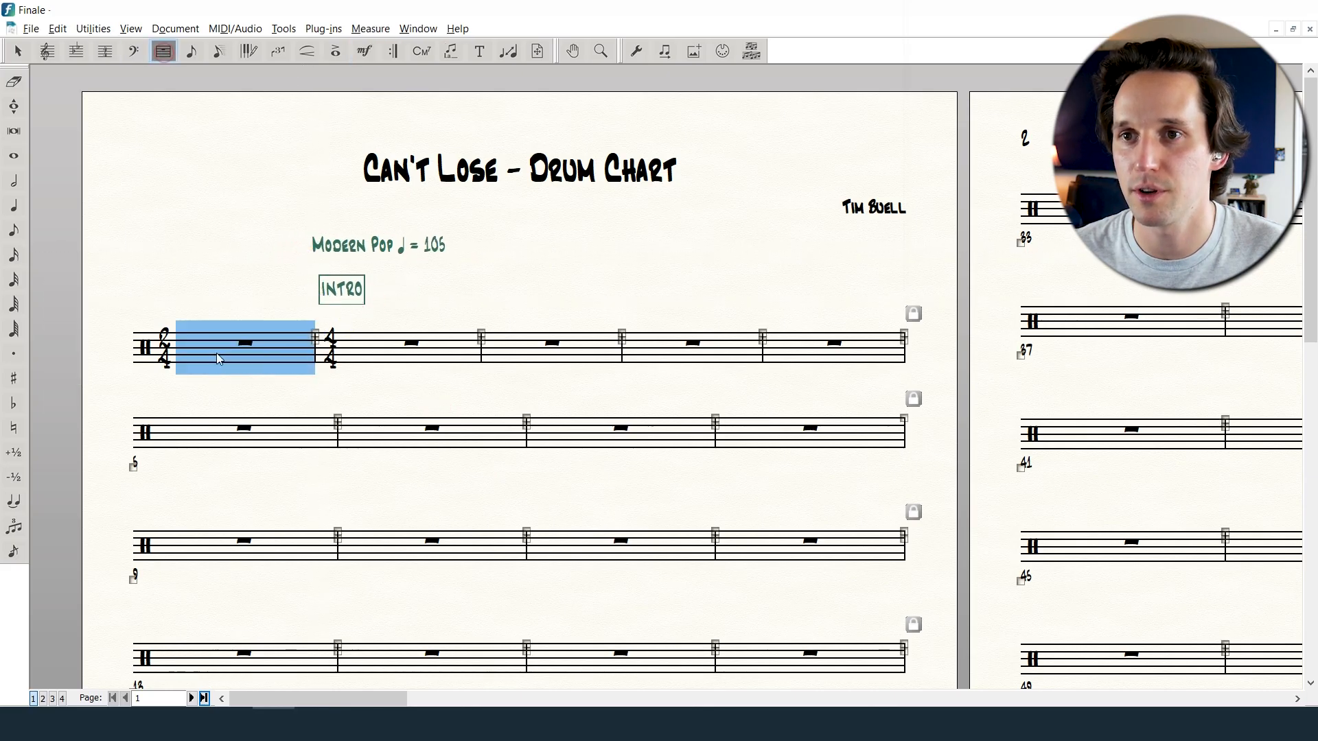
{"action": "left_click", "coordinate": [627, 467]}
{"action": "left_click", "coordinate": [583, 507]}
{"action": "left_click", "coordinate": [712, 542]}
- Change the barline at the end of the pickup measure to a double barline
{"action": "right_click", "coordinate": [267, 346]}
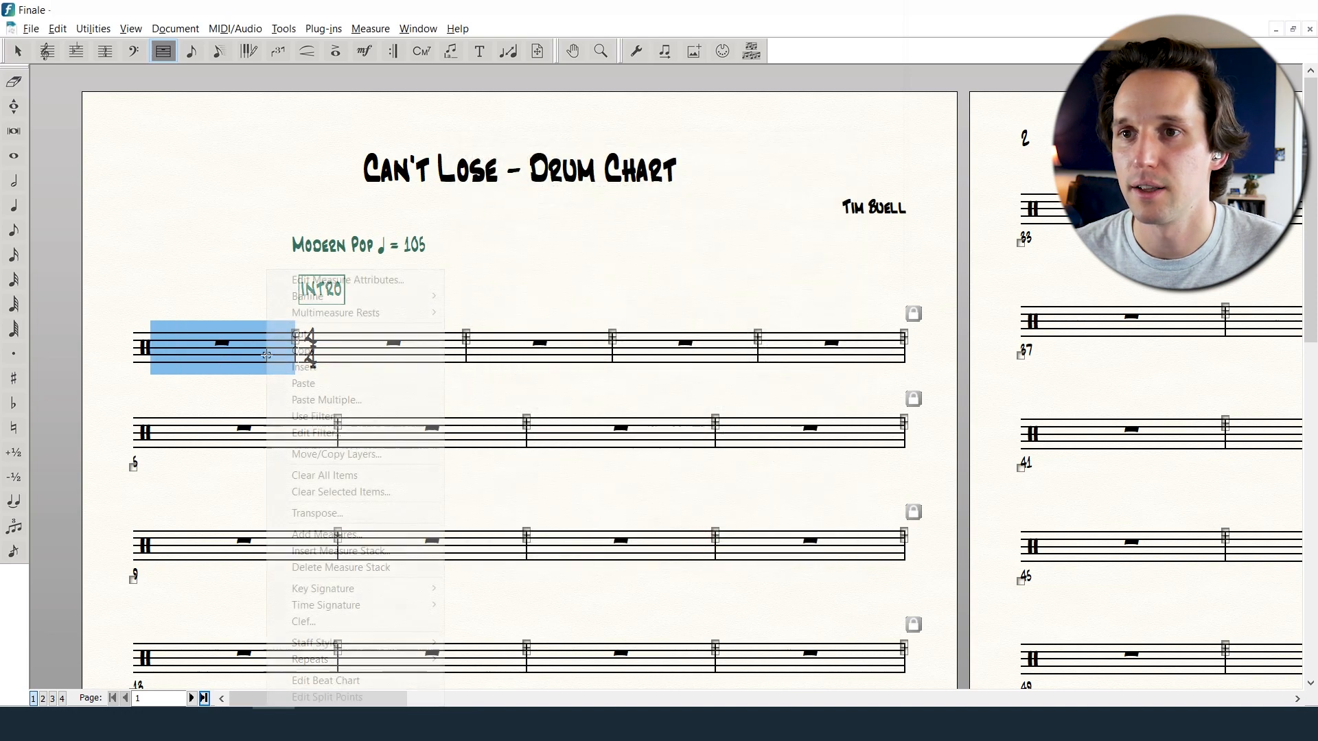
{"action": "mouse_move", "coordinate": [335, 296]}
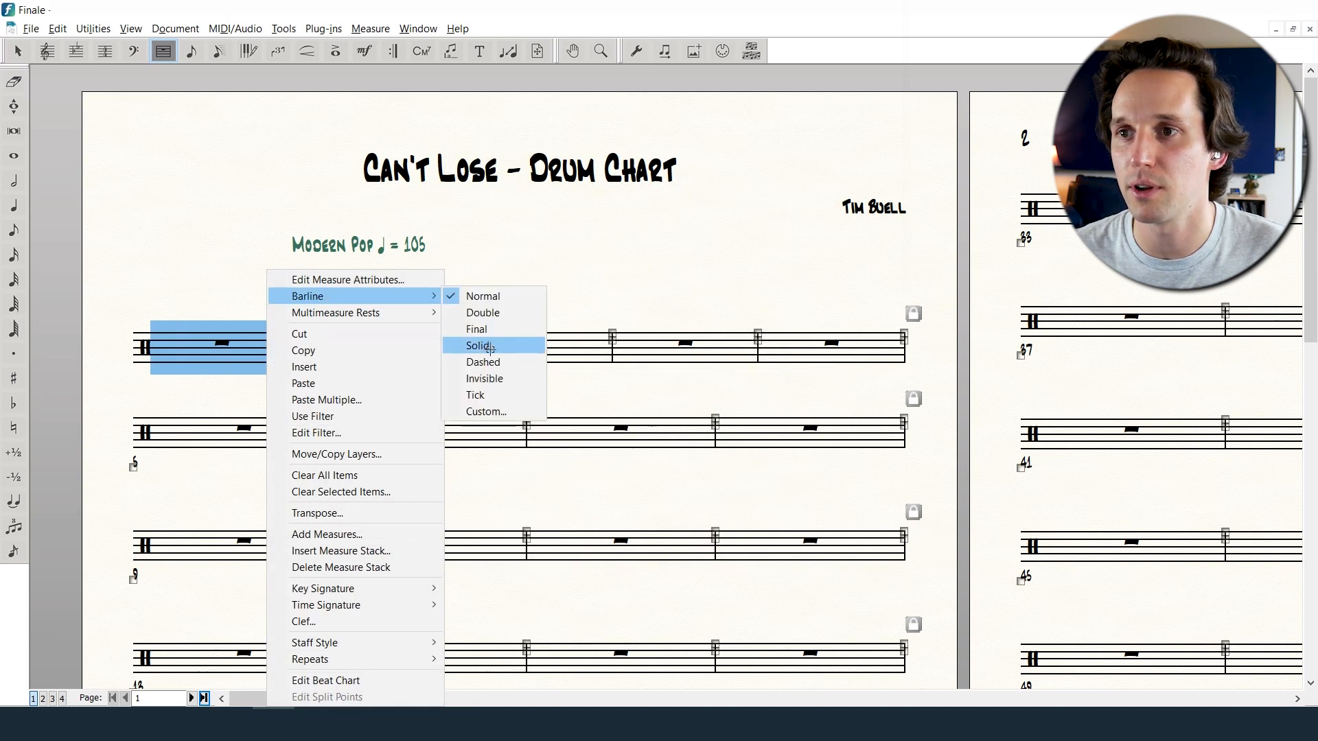
{"action": "left_click", "coordinate": [487, 313]}
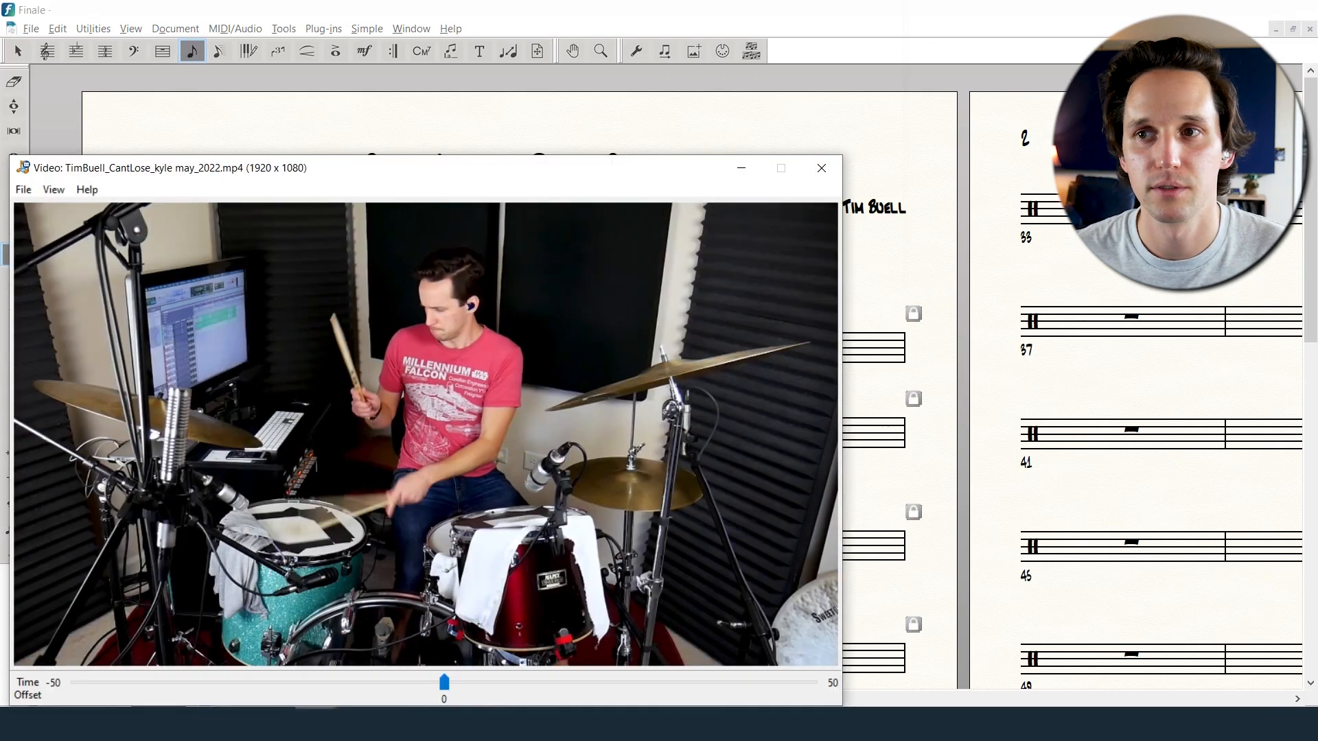
- Enter the pickup fill as sixteenth, eighth, sixteenth, eighth, sixteenth, sixteenth, with two snare notes followed by four on Floor Tom 1
{"action": "key", "text": "Down"}
{"action": "key", "text": "Down"}
{"action": "key", "text": "Down"}
{"action": "key", "text": "Down"}
{"action": "key", "text": "Down"}
{"action": "key", "text": "Down"}
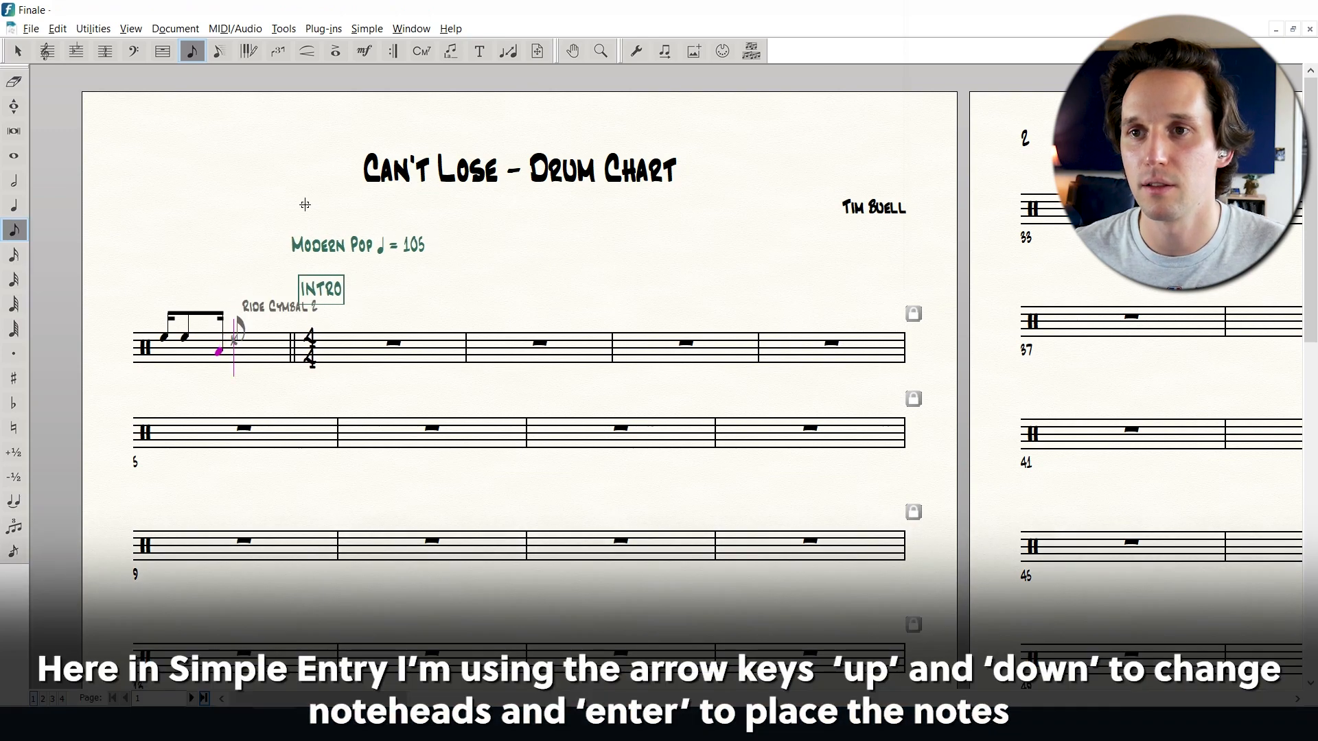
{"action": "key", "text": "Return"}
{"action": "key", "text": "3"}
{"action": "key", "text": "Return"}
{"action": "key", "text": "Return"}
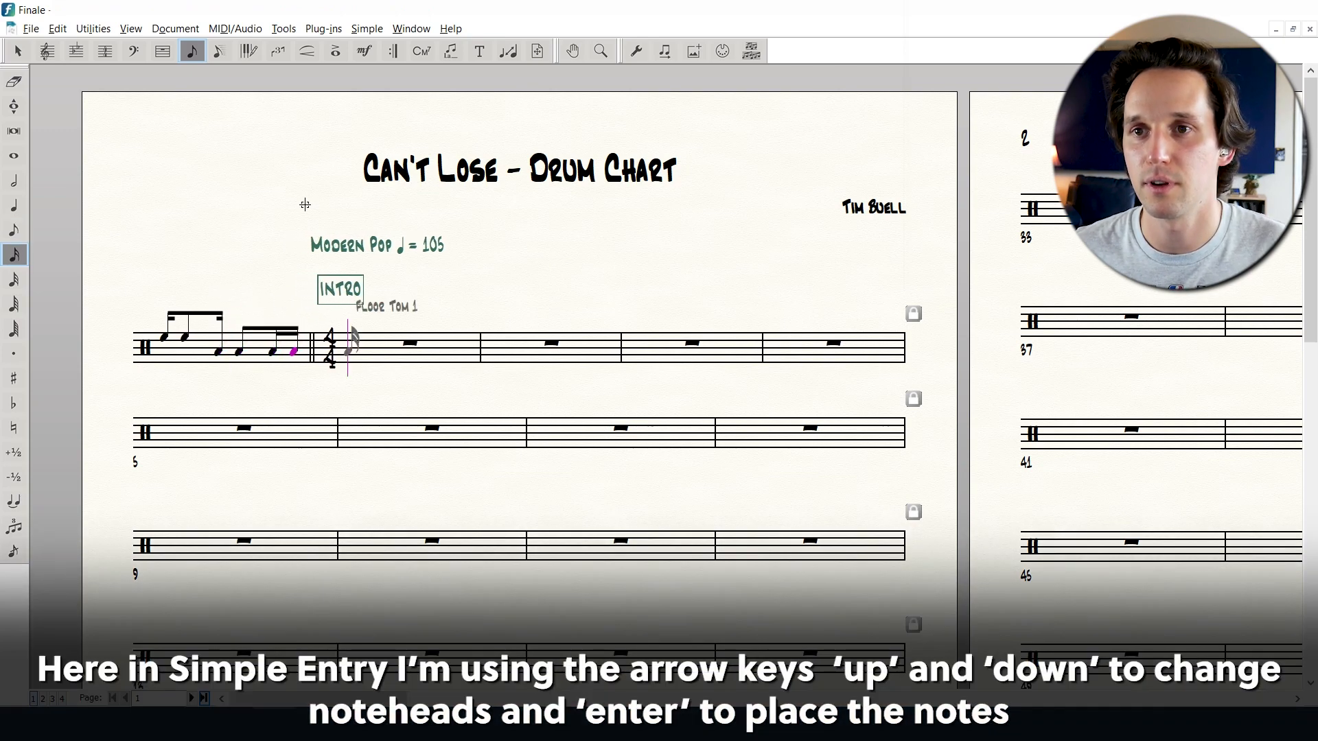
{"action": "scroll", "coordinate": [270, 166], "scroll_direction": "down", "scroll_amount": 1}
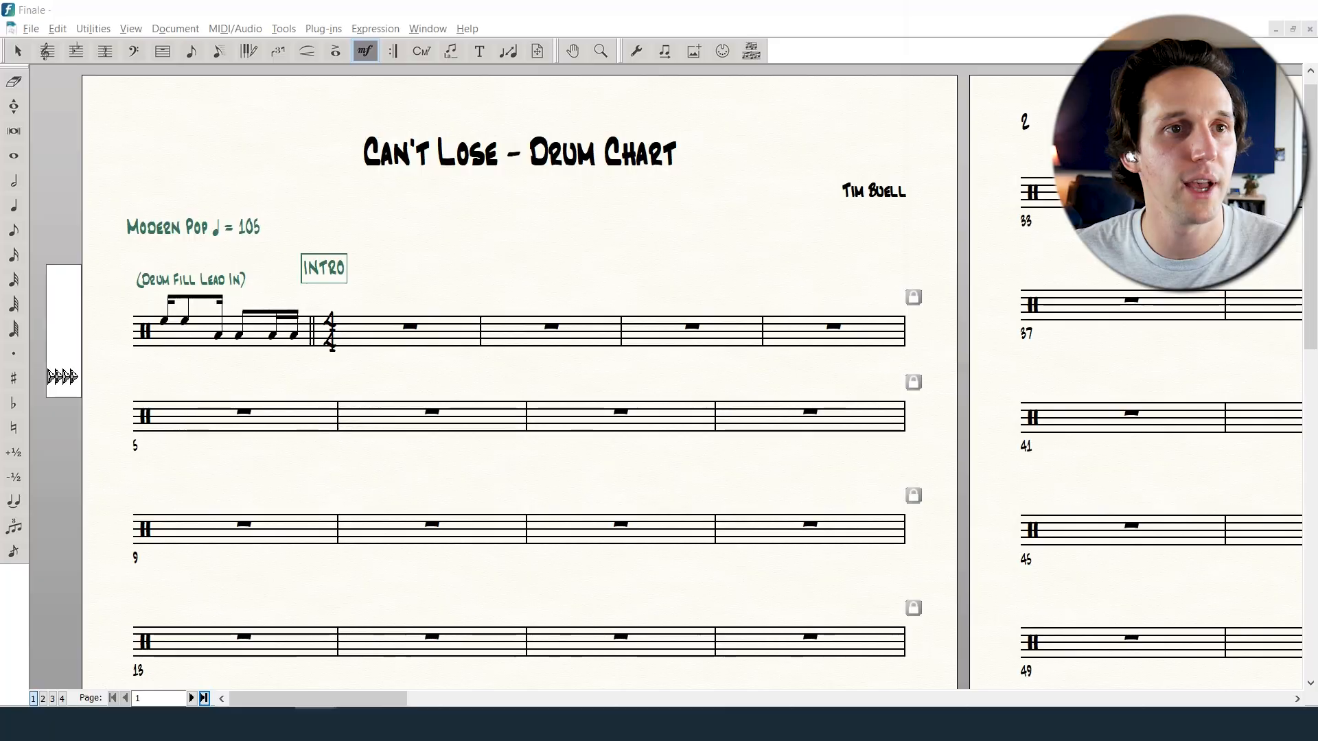
- Enter crash cymbal and kick drum together as a dotted eighth and a tied sixteenth at the start of the first INTRO measure
{"action": "key", "text": "alt+Tab"}
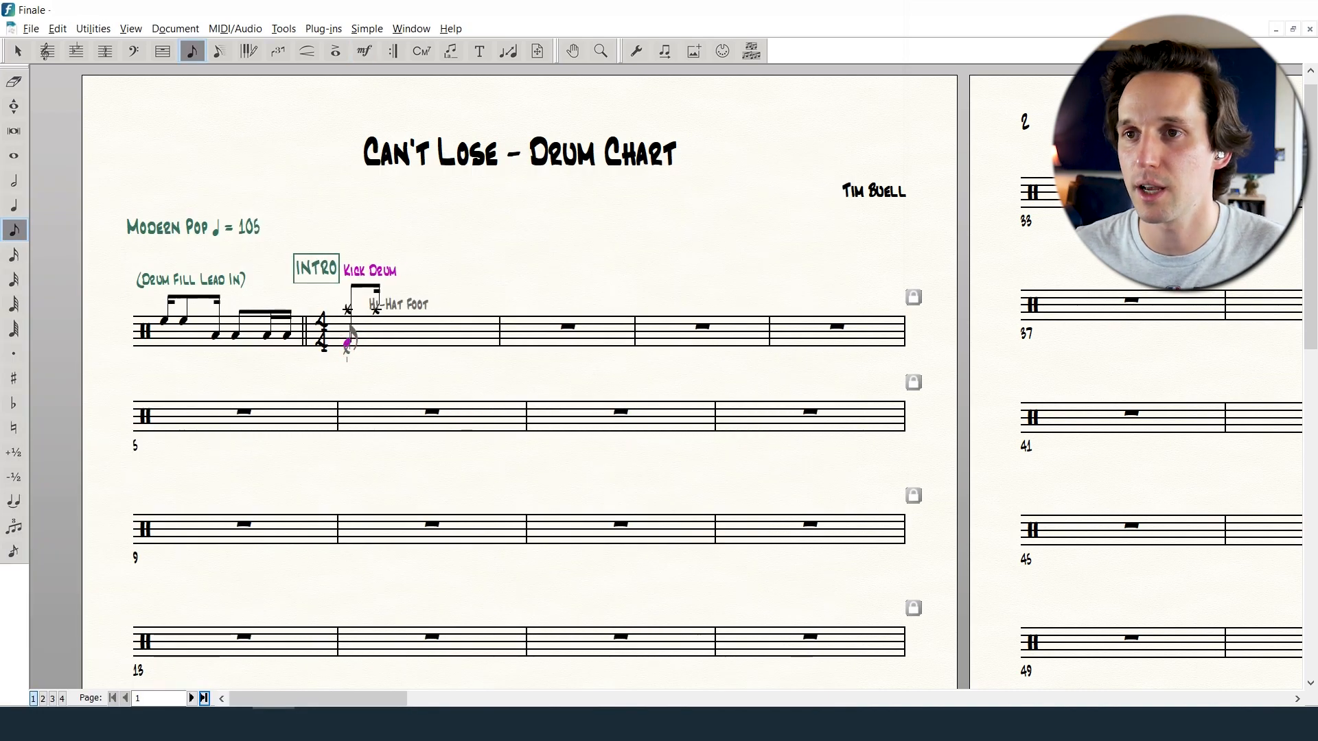
{"action": "key", "text": "3"}
{"action": "left_click", "coordinate": [374, 343]}
{"action": "key", "text": "Left"}
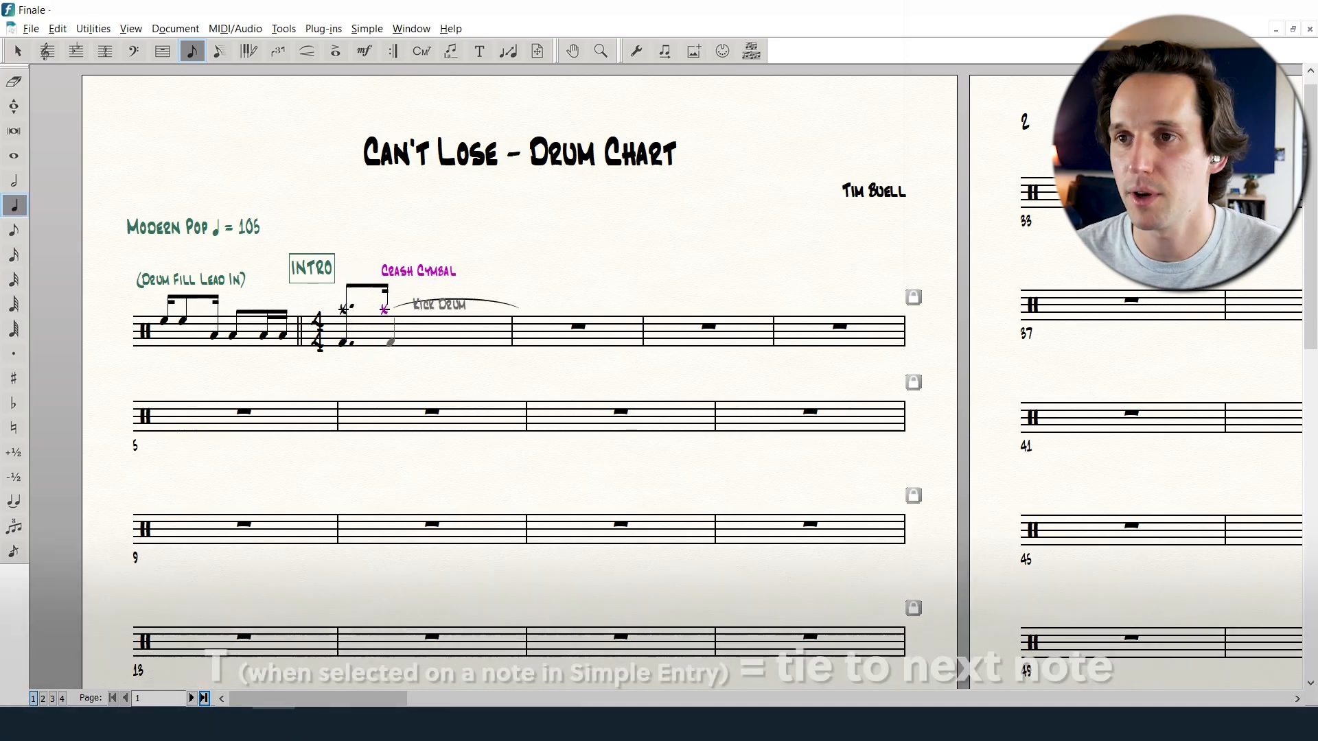
{"action": "key", "text": "4"}
{"action": "key", "text": "3"}
{"action": "left_click", "coordinate": [389, 342]}
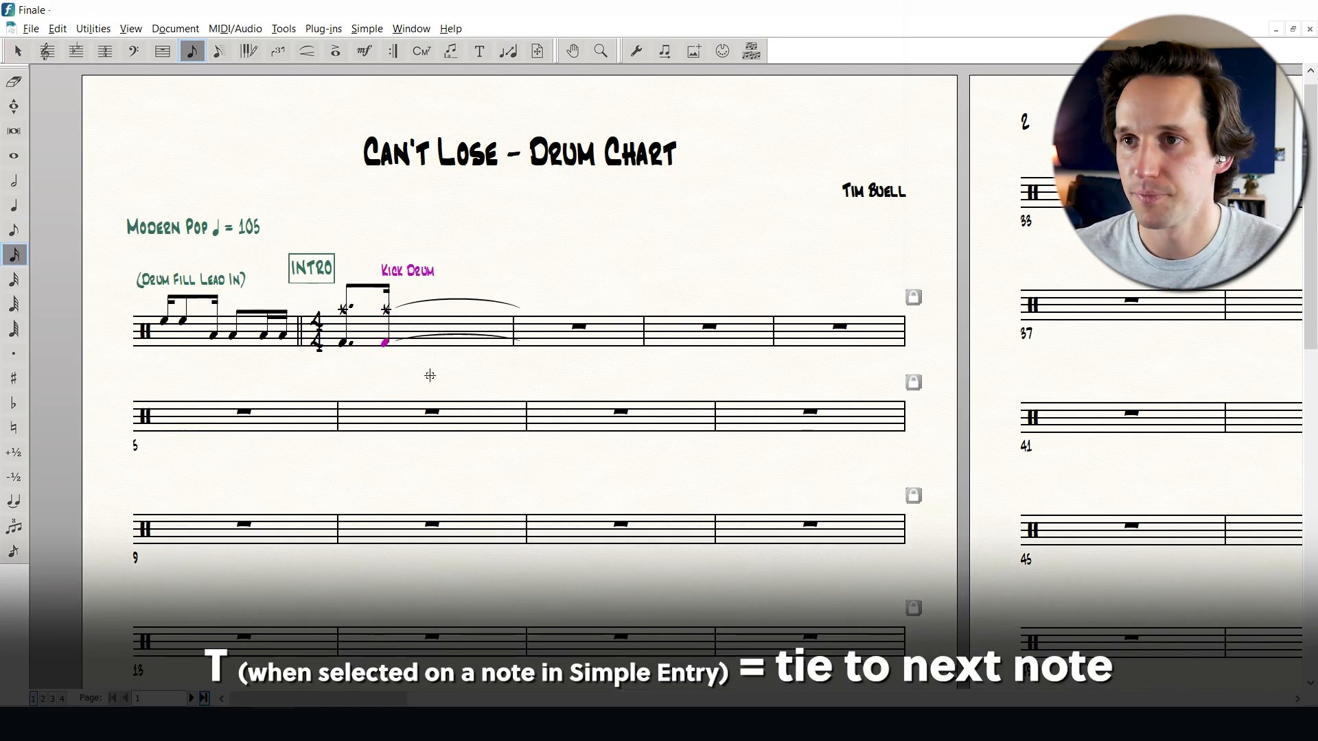
- Complete the first INTRO measure with a crash-and-kick quarter, a closed hi-hat eighth and two sixteenths, and an open hi-hat quarter
{"action": "key", "text": "5"}
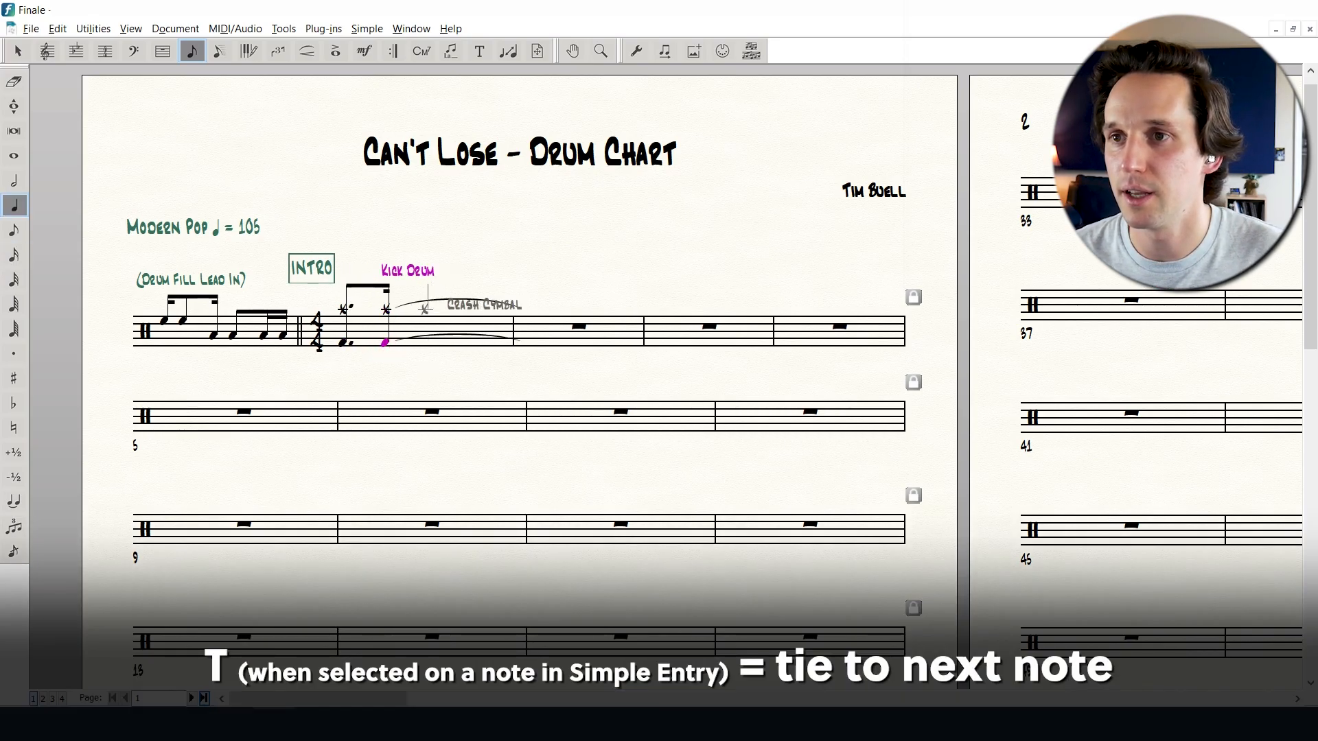
{"action": "left_click", "coordinate": [425, 310]}
{"action": "left_click", "coordinate": [403, 342]}
{"action": "key", "text": "3"}
{"action": "key", "text": "4"}
{"action": "key", "text": "5"}
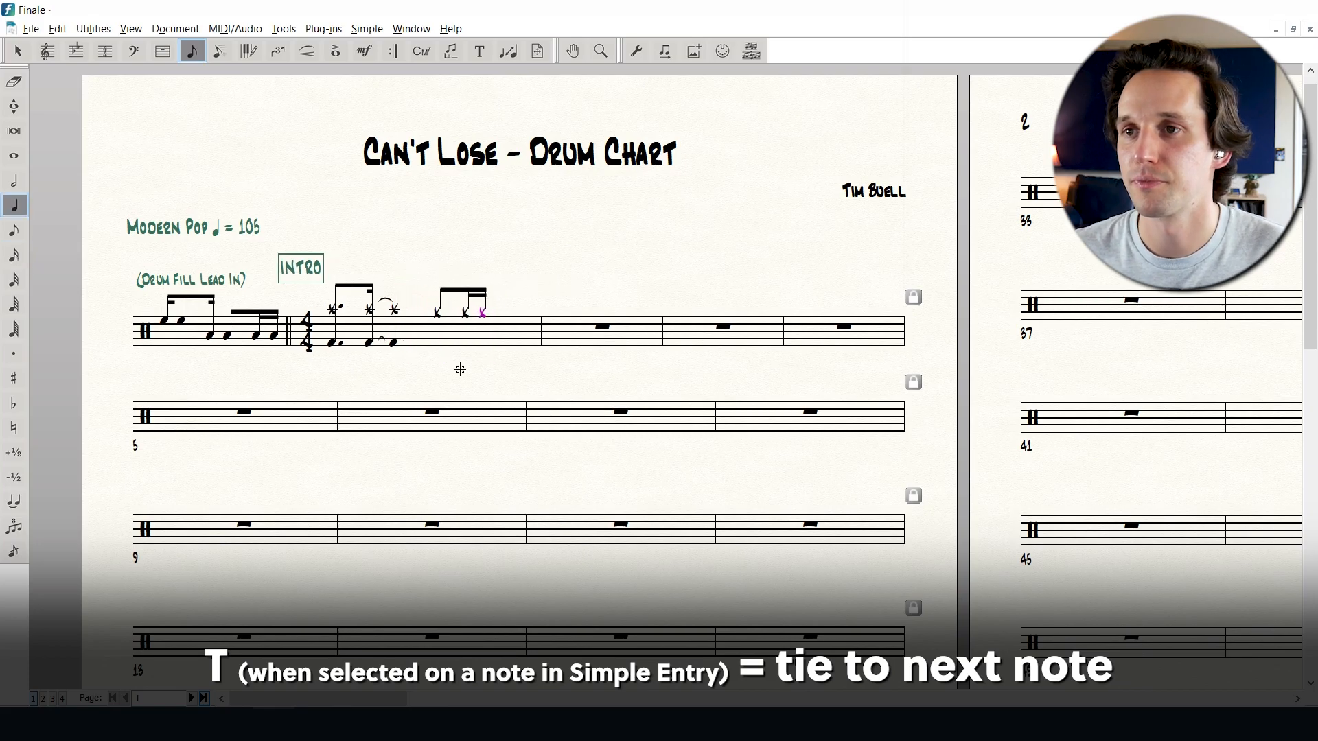
{"action": "left_click", "coordinate": [501, 311]}
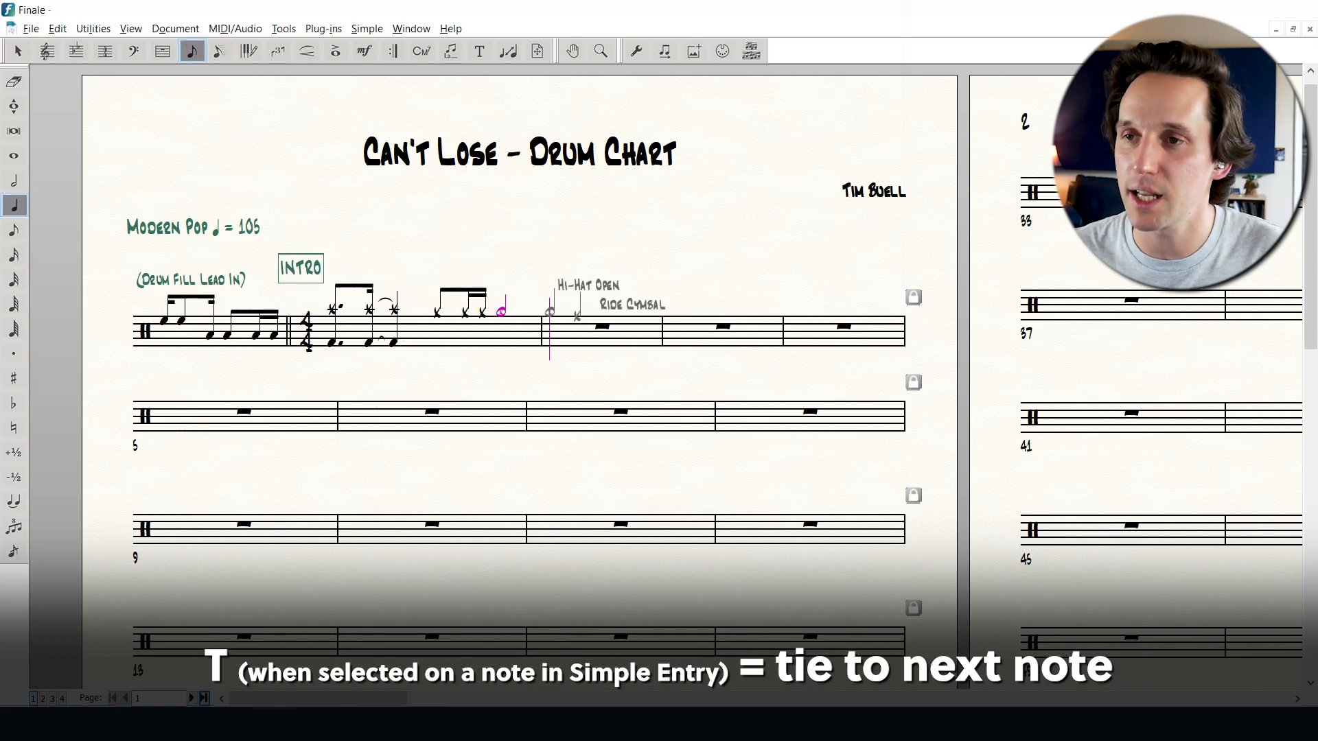
- Begin the second INTRO measure with a closed hi-hat eighth over hi-hat foot, two hi-hat sixteenths and an open hi-hat quarter
{"action": "key", "text": "4"}
{"action": "left_click", "coordinate": [549, 312]}
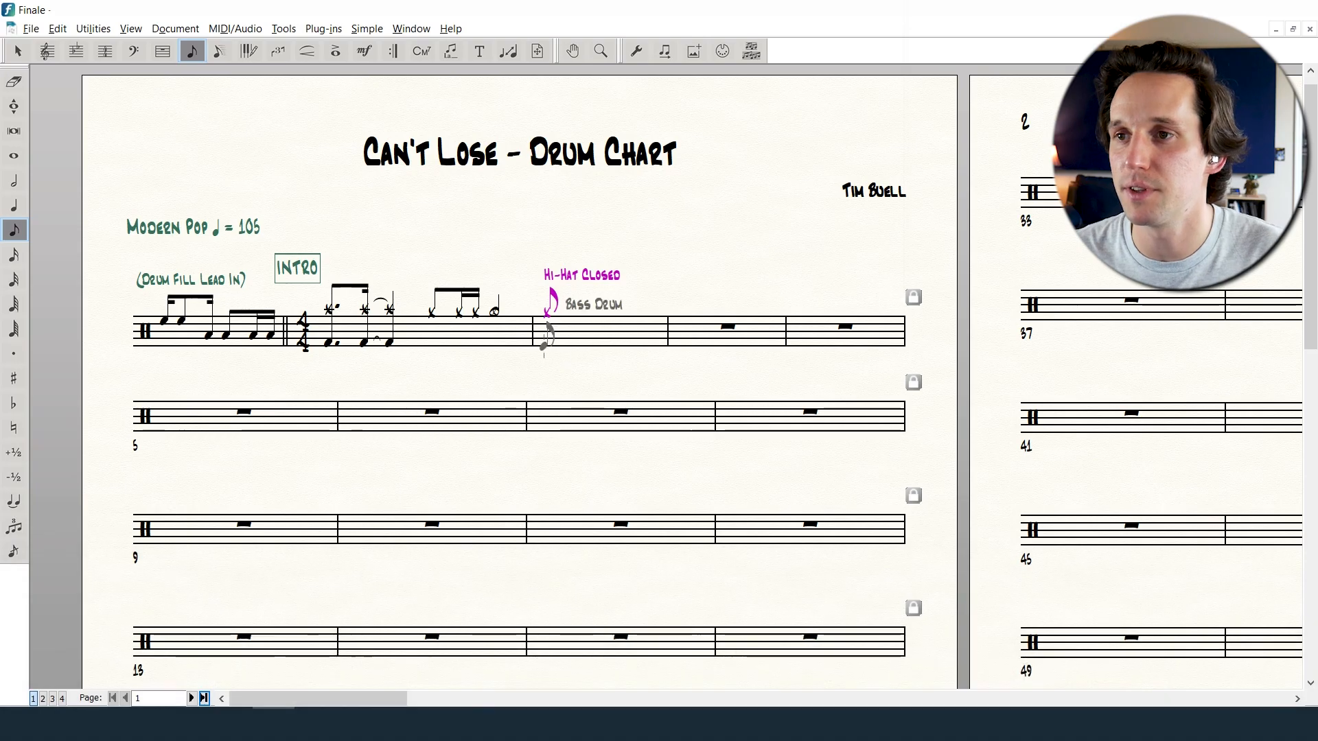
{"action": "left_click", "coordinate": [548, 349]}
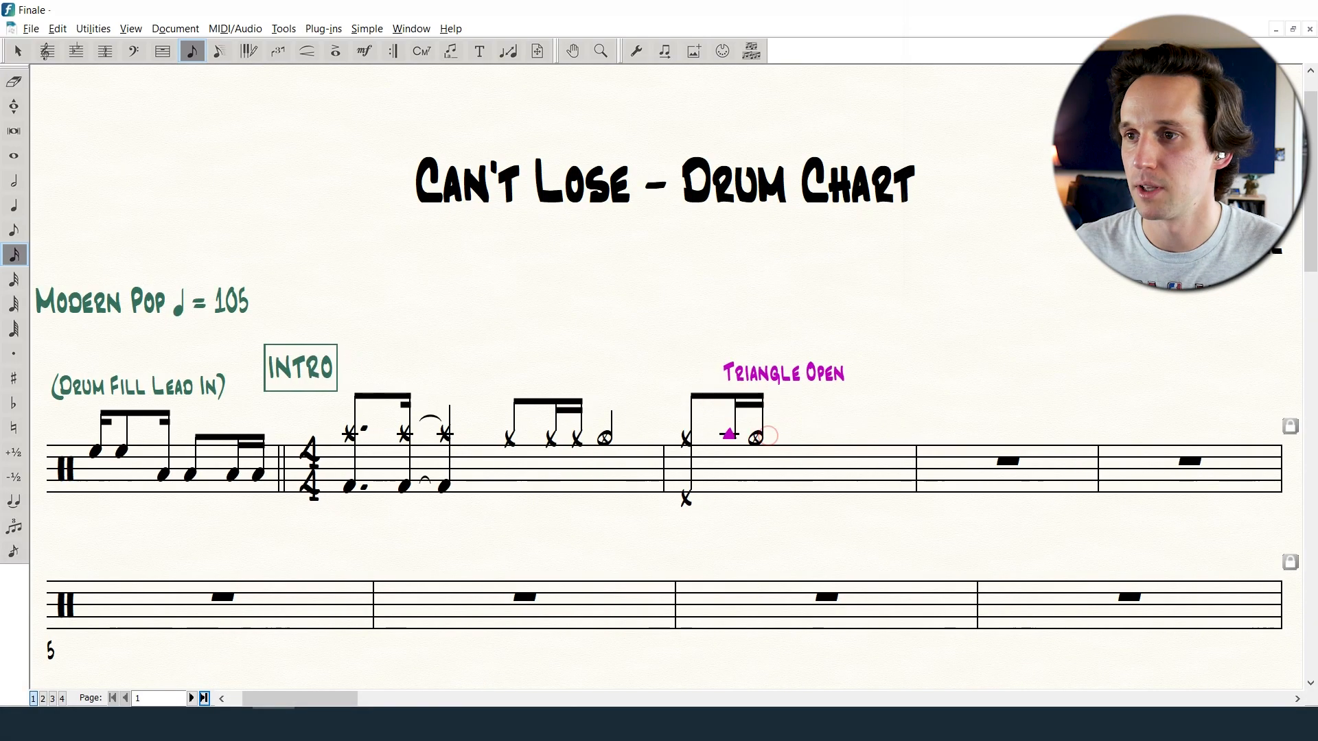
{"action": "key", "text": "5"}
{"action": "left_click", "coordinate": [774, 438]}
{"action": "key", "text": "3"}
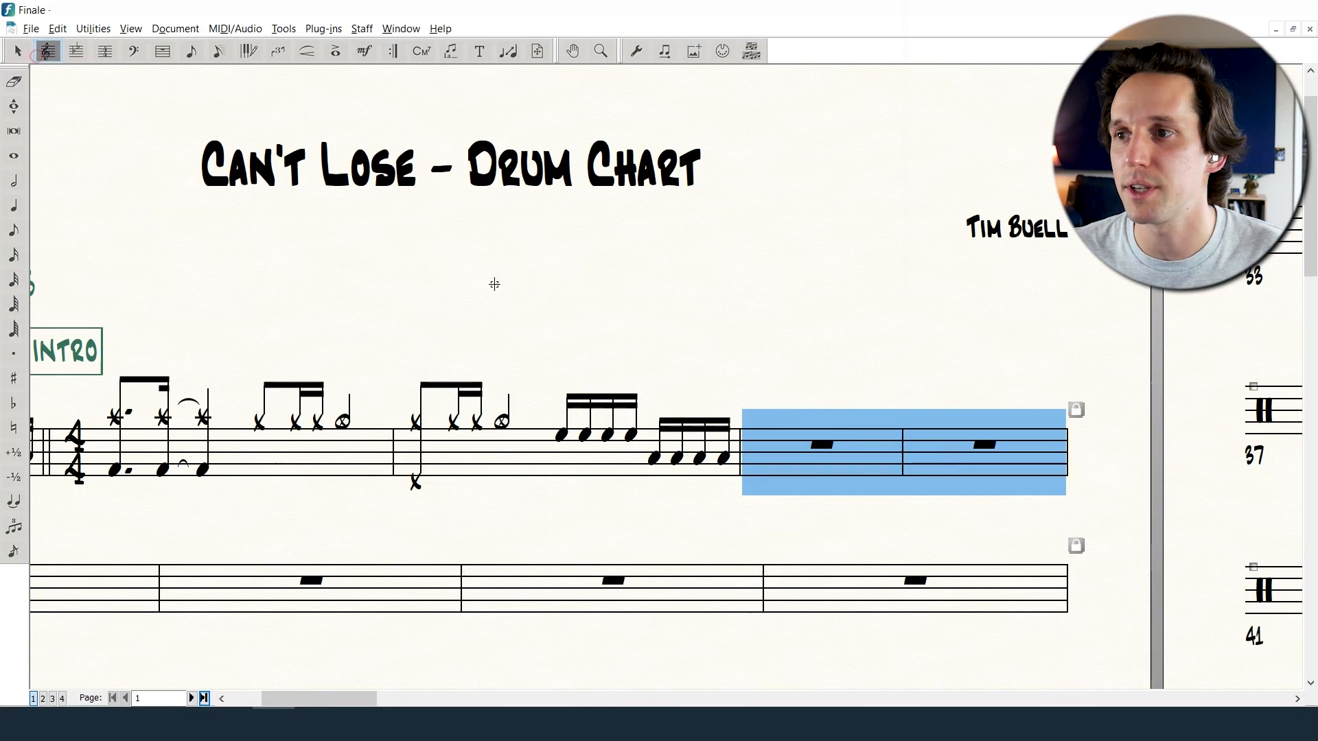
- Apply the Two-Bar Repeat staff style to the last two measures of the first system
{"action": "right_click", "coordinate": [796, 437]}
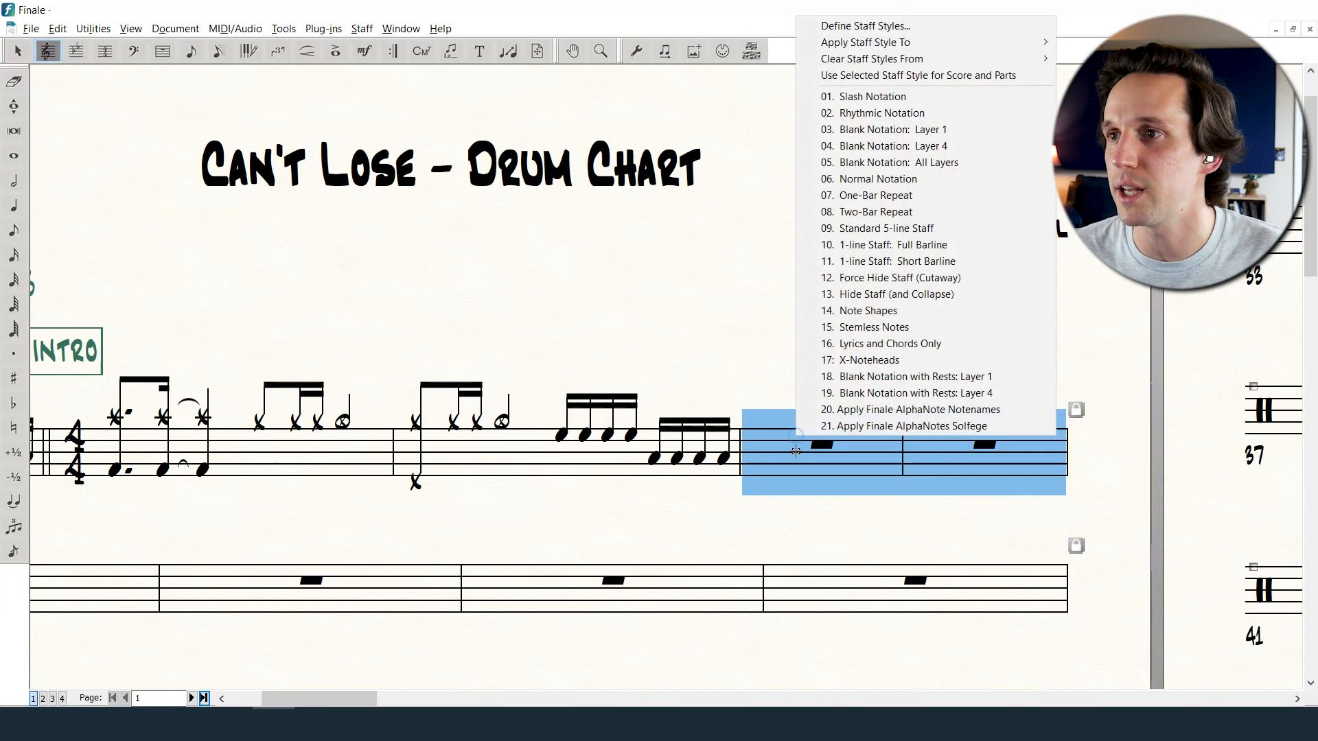
{"action": "left_click", "coordinate": [891, 211]}
{"action": "left_click", "coordinate": [850, 274]}
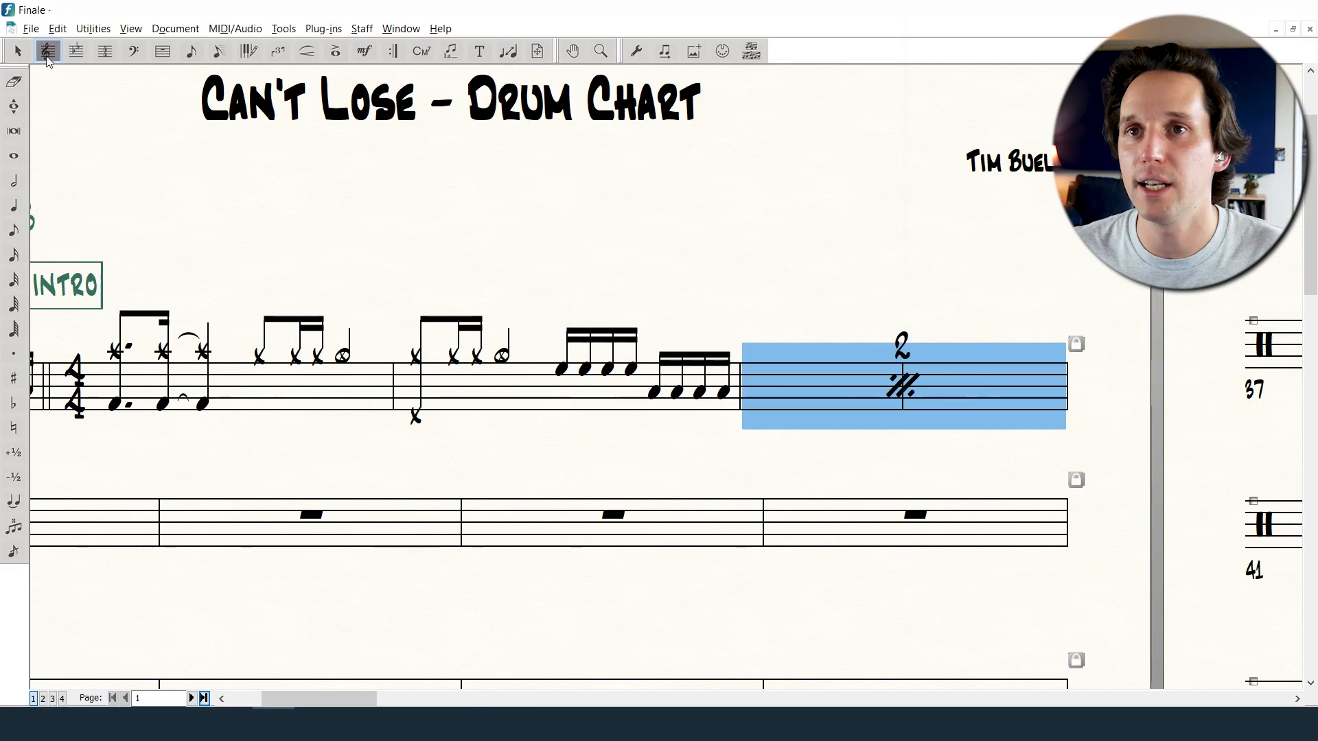
- Set the Two-Bar Repeat staff style's alternate notation to show notes, articulations and expressions from other layers
{"action": "right_click", "coordinate": [830, 381]}
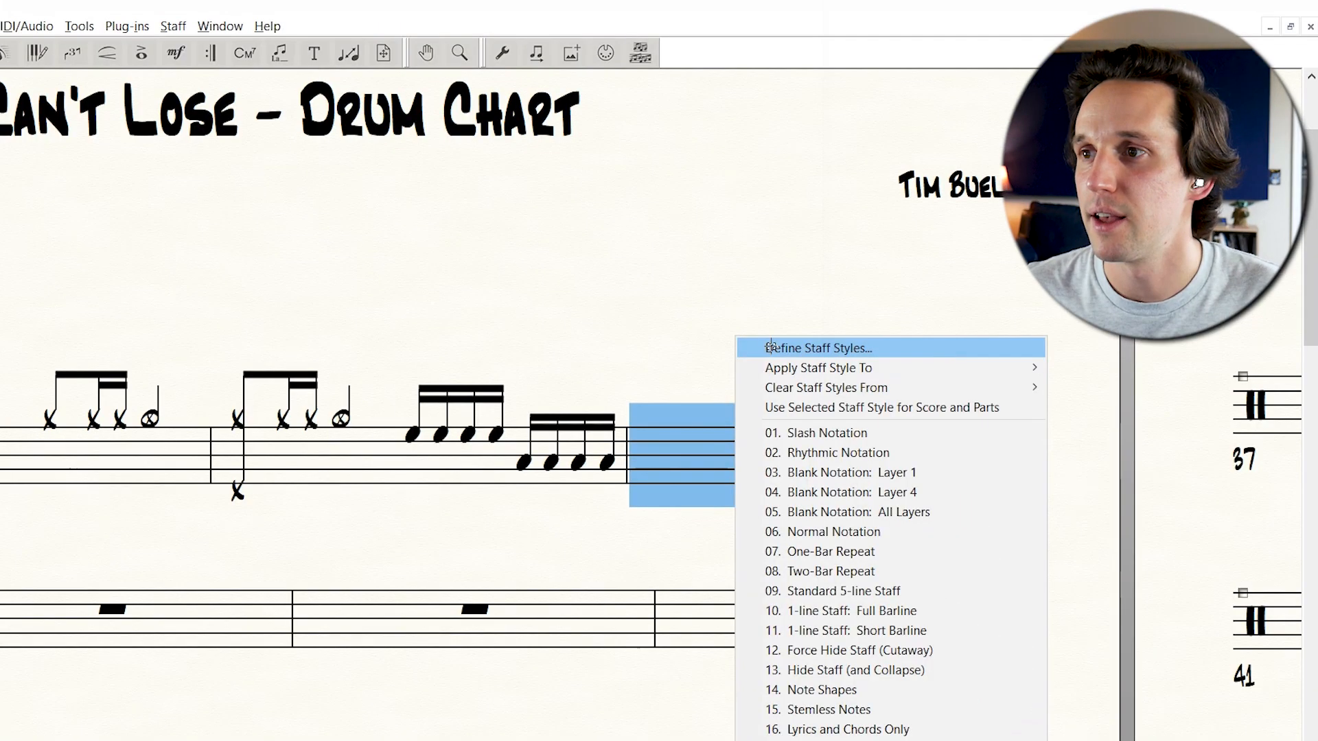
{"action": "left_click", "coordinate": [862, 297]}
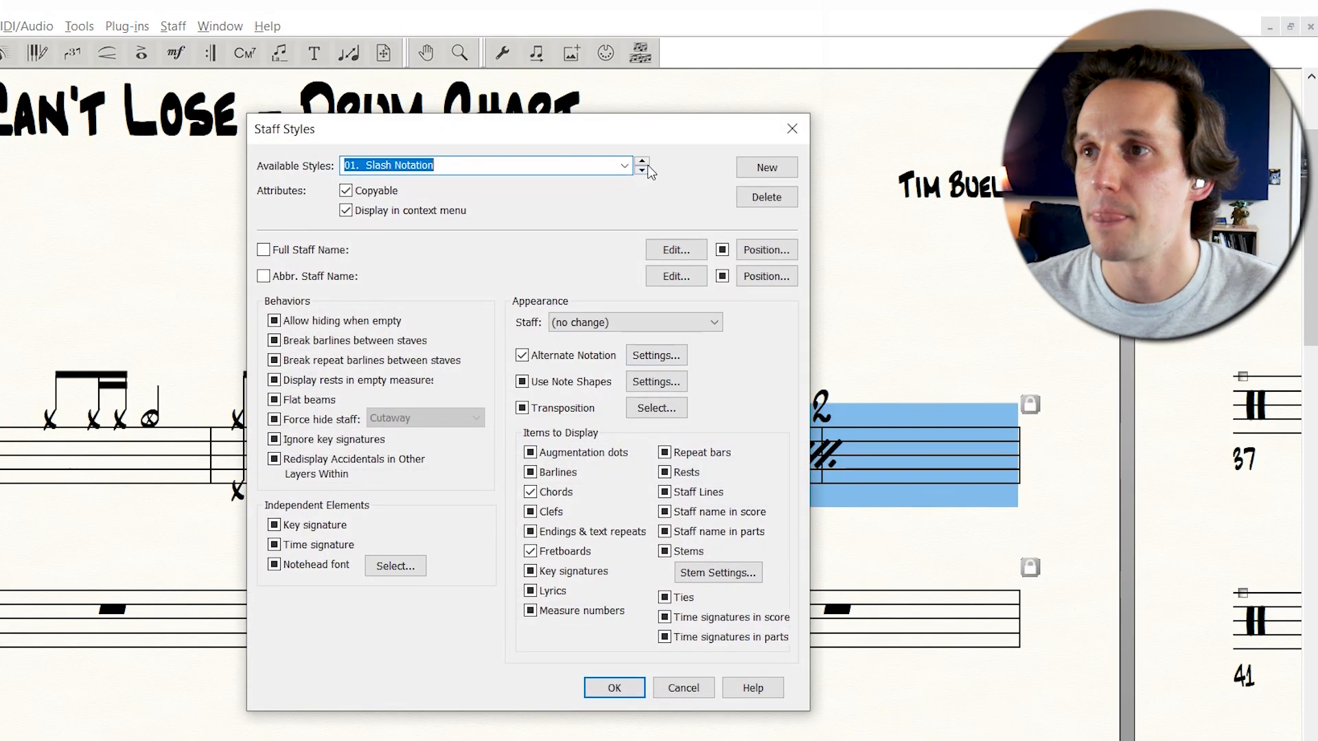
{"action": "left_click", "coordinate": [624, 167]}
{"action": "left_click", "coordinate": [440, 276]}
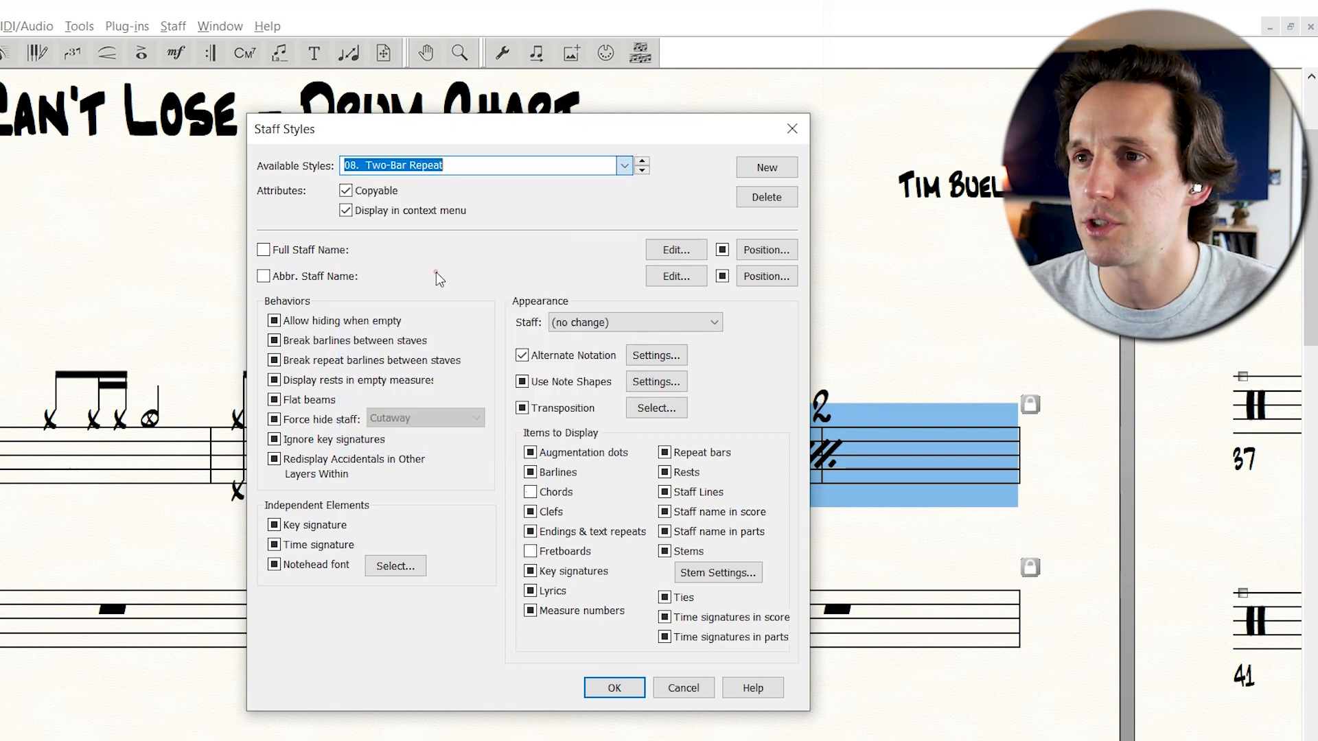
{"action": "left_click", "coordinate": [664, 358]}
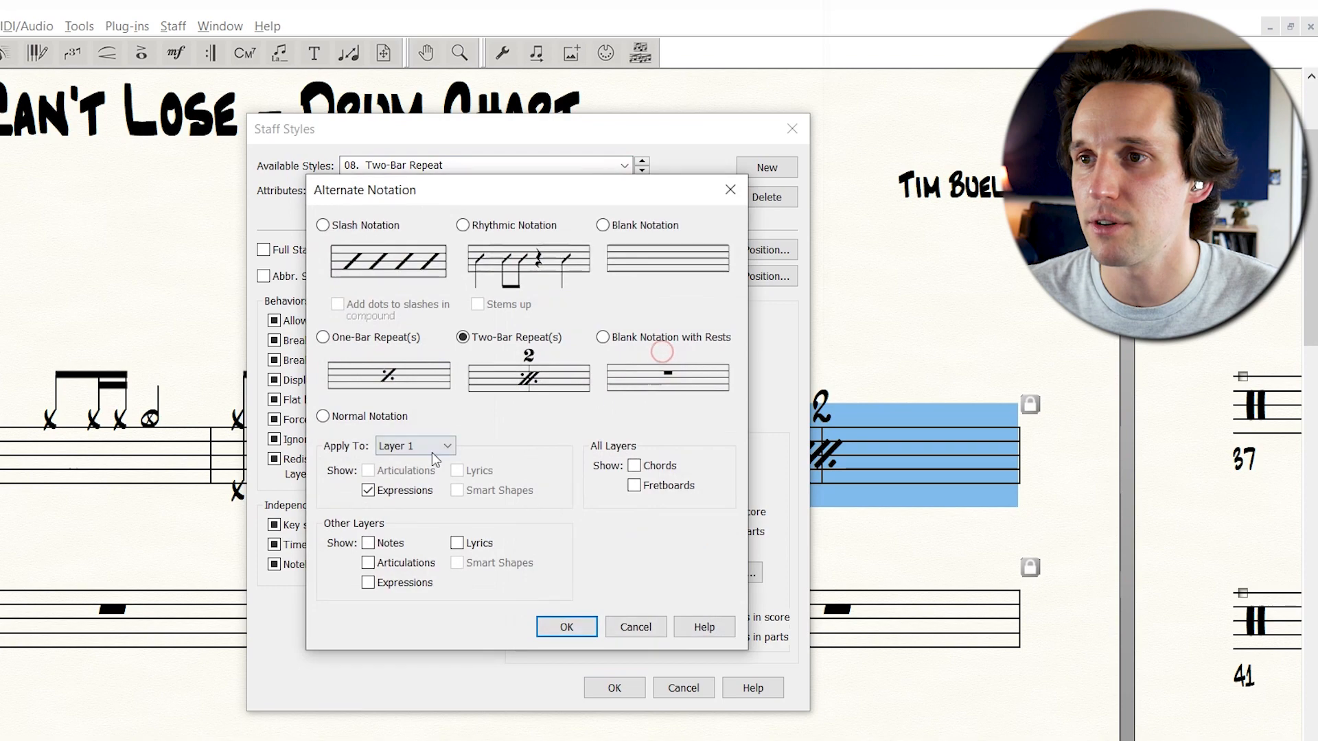
{"action": "left_click", "coordinate": [395, 582]}
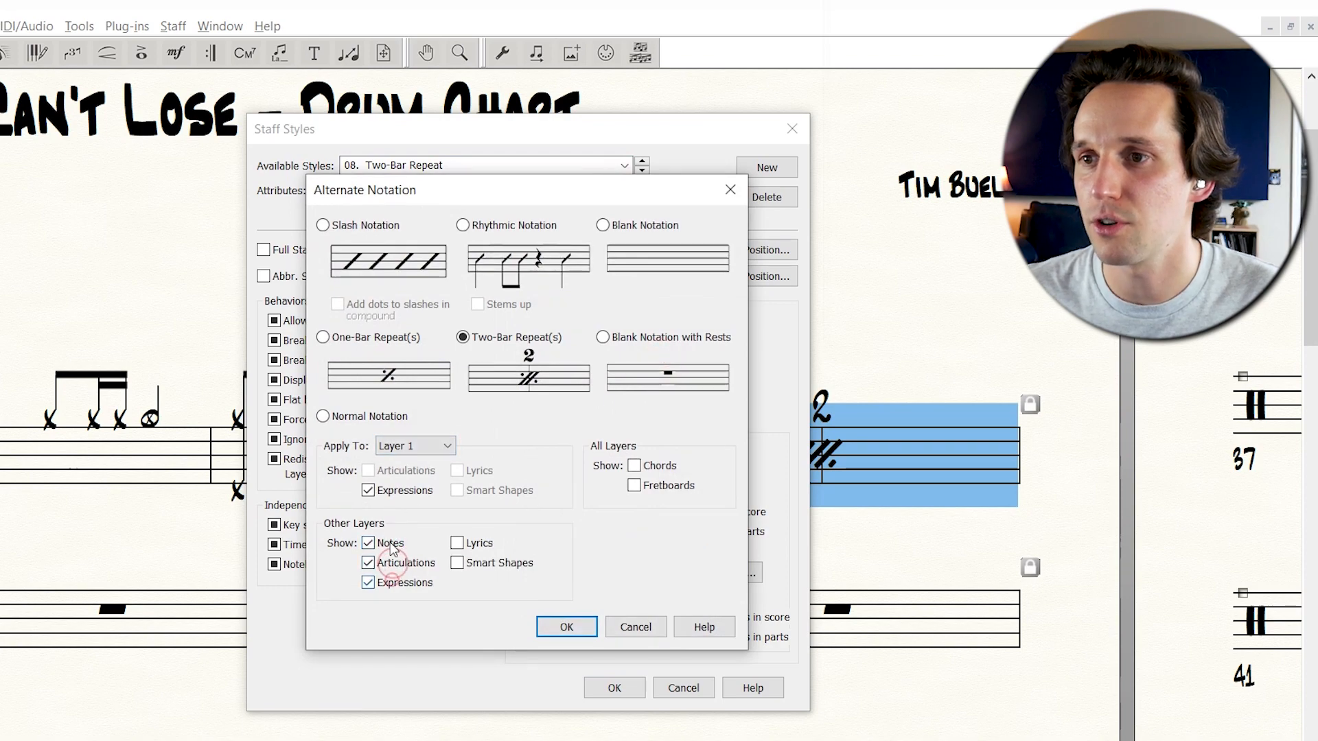
{"action": "left_click", "coordinate": [567, 627]}
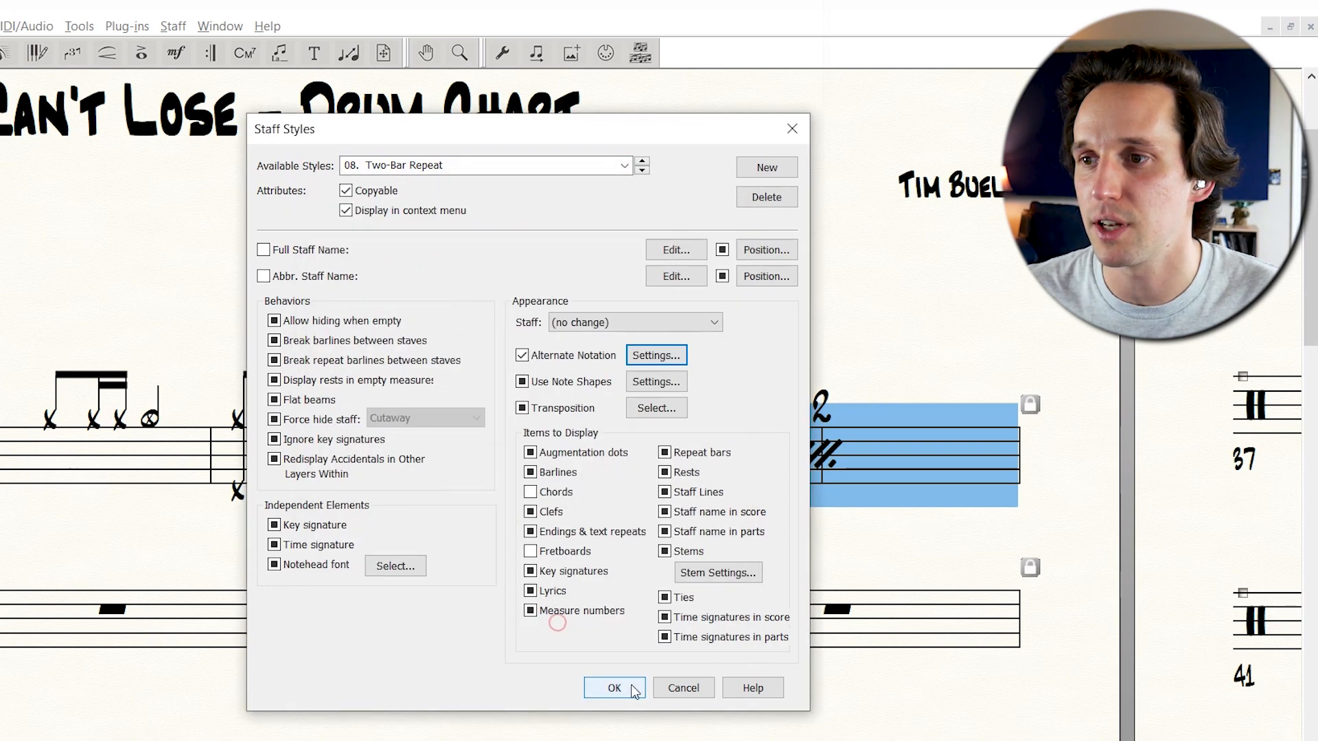
{"action": "left_click", "coordinate": [614, 688]}
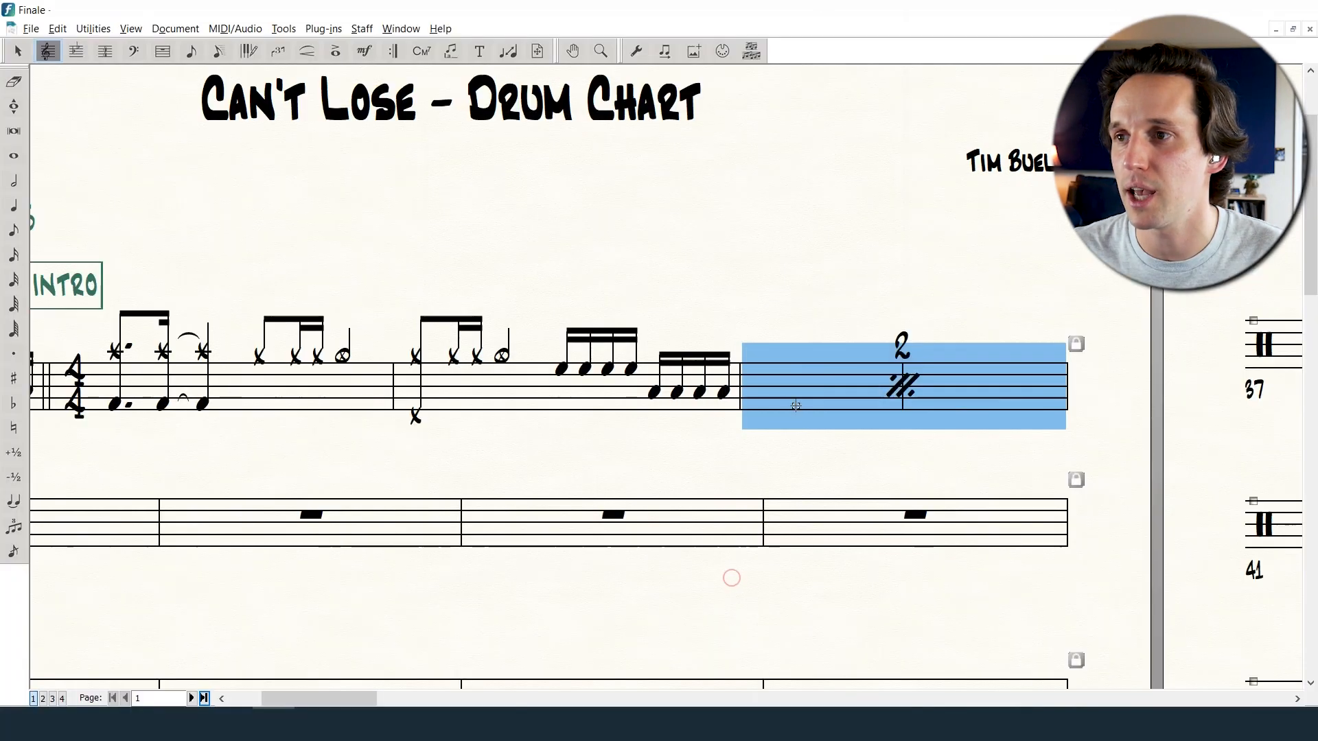
{"action": "left_click", "coordinate": [812, 251]}
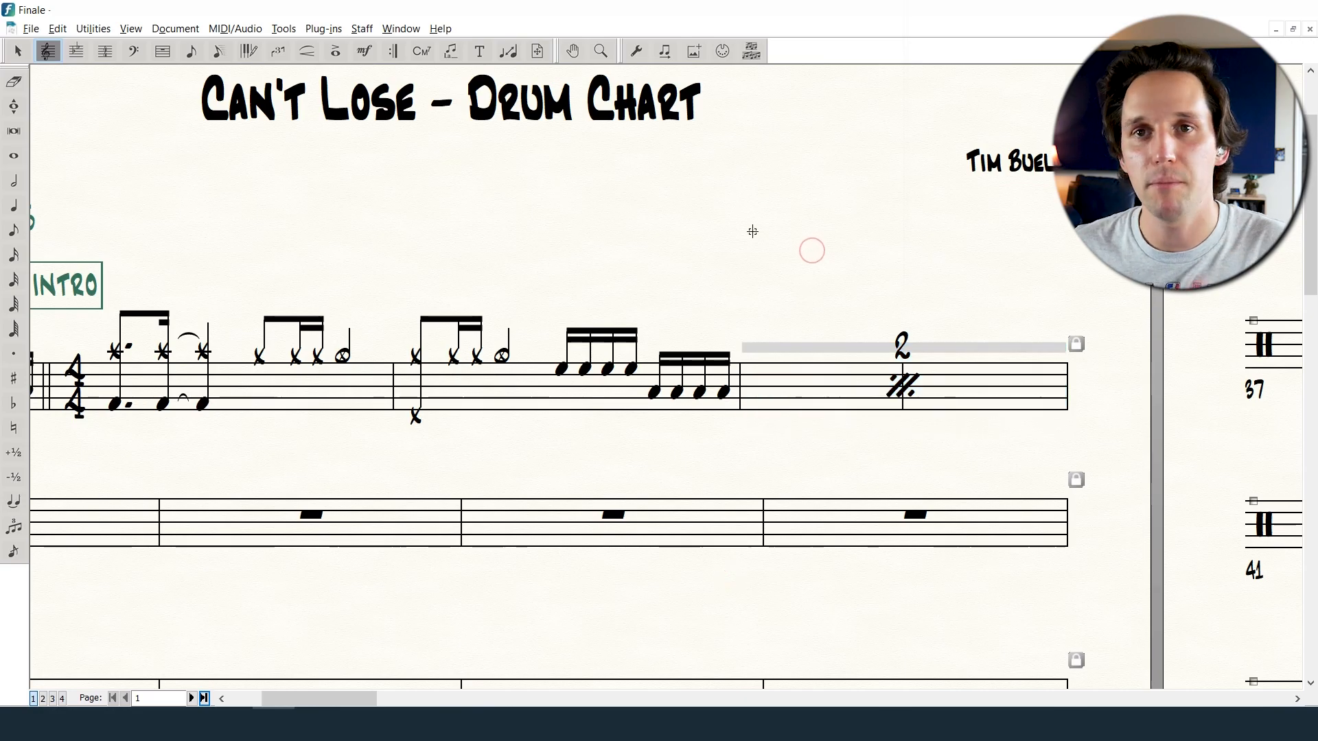
{"action": "left_click", "coordinate": [880, 381]}
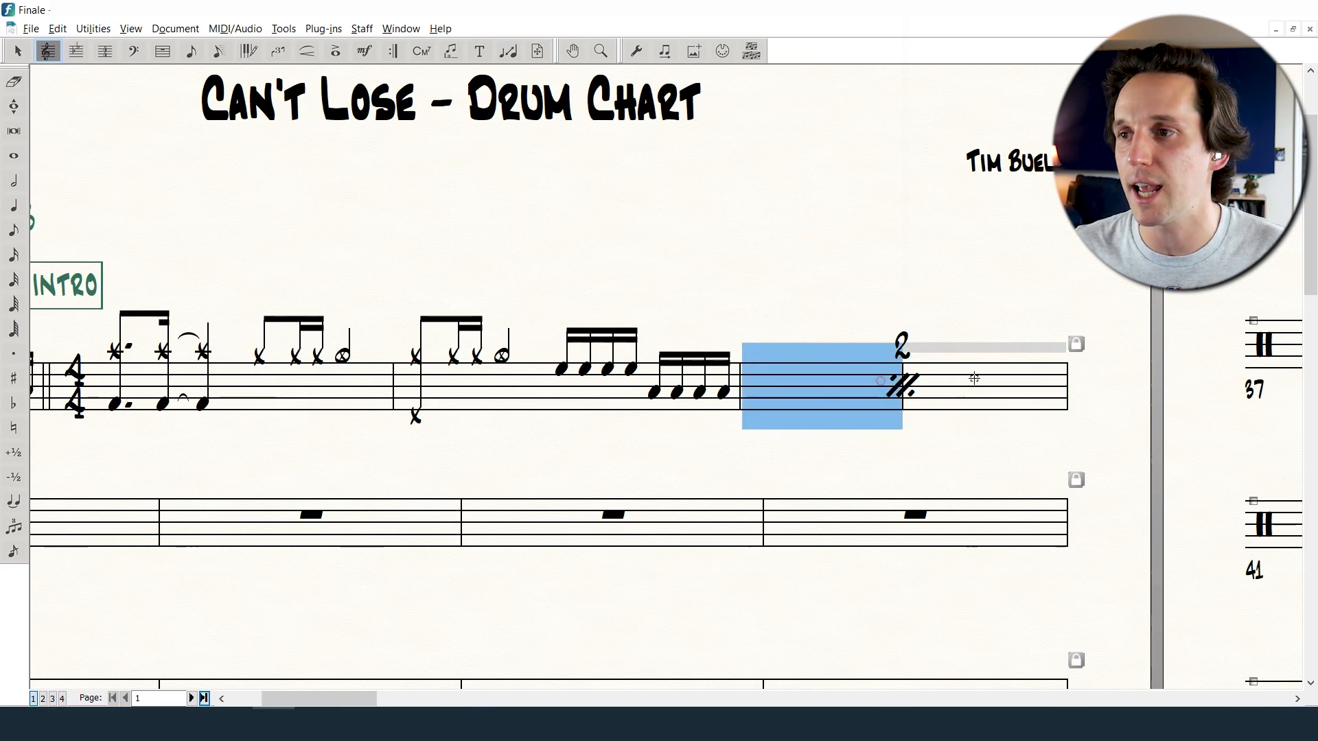
{"action": "left_click", "coordinate": [974, 378], "text": "shift"}
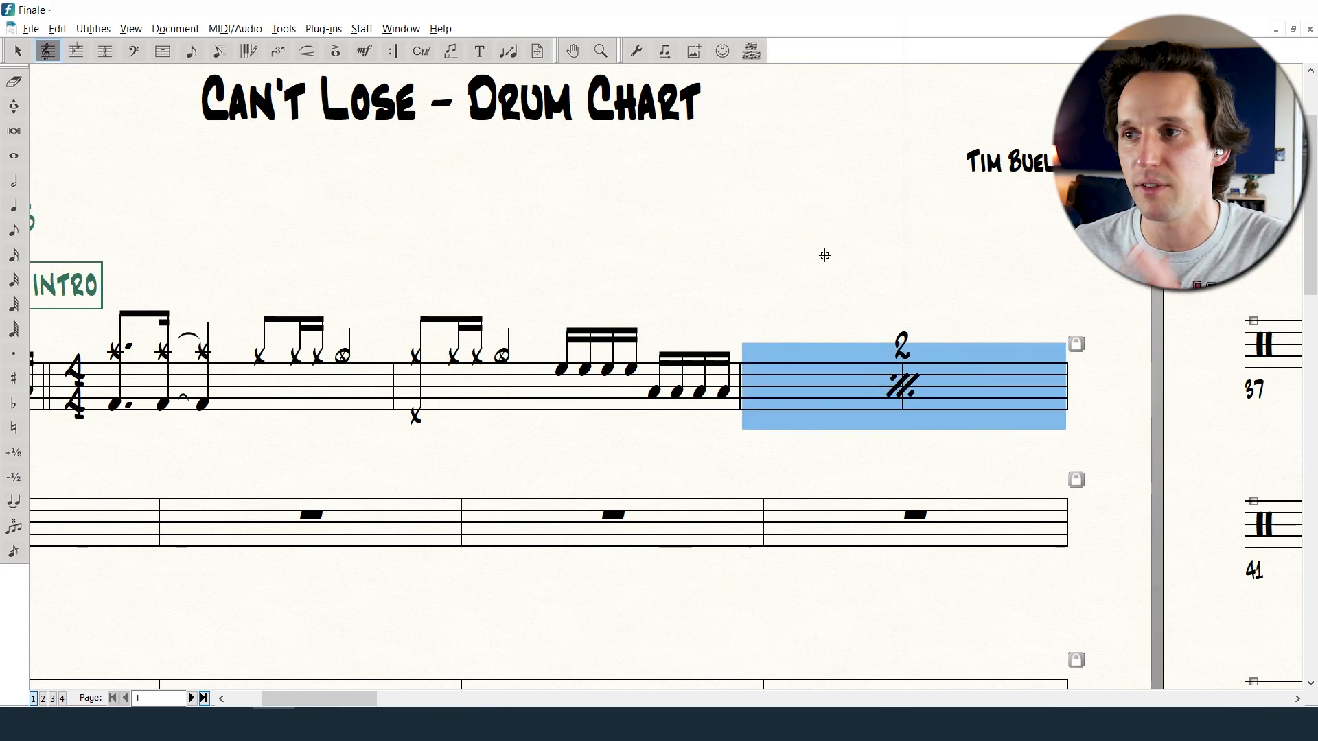
{"action": "left_click", "coordinate": [826, 281]}
- Enter a dotted eighth and a sixteenth Rhythm Cue above the first measure of the two-bar repeat, using the second layer
{"action": "left_click", "coordinate": [193, 50]}
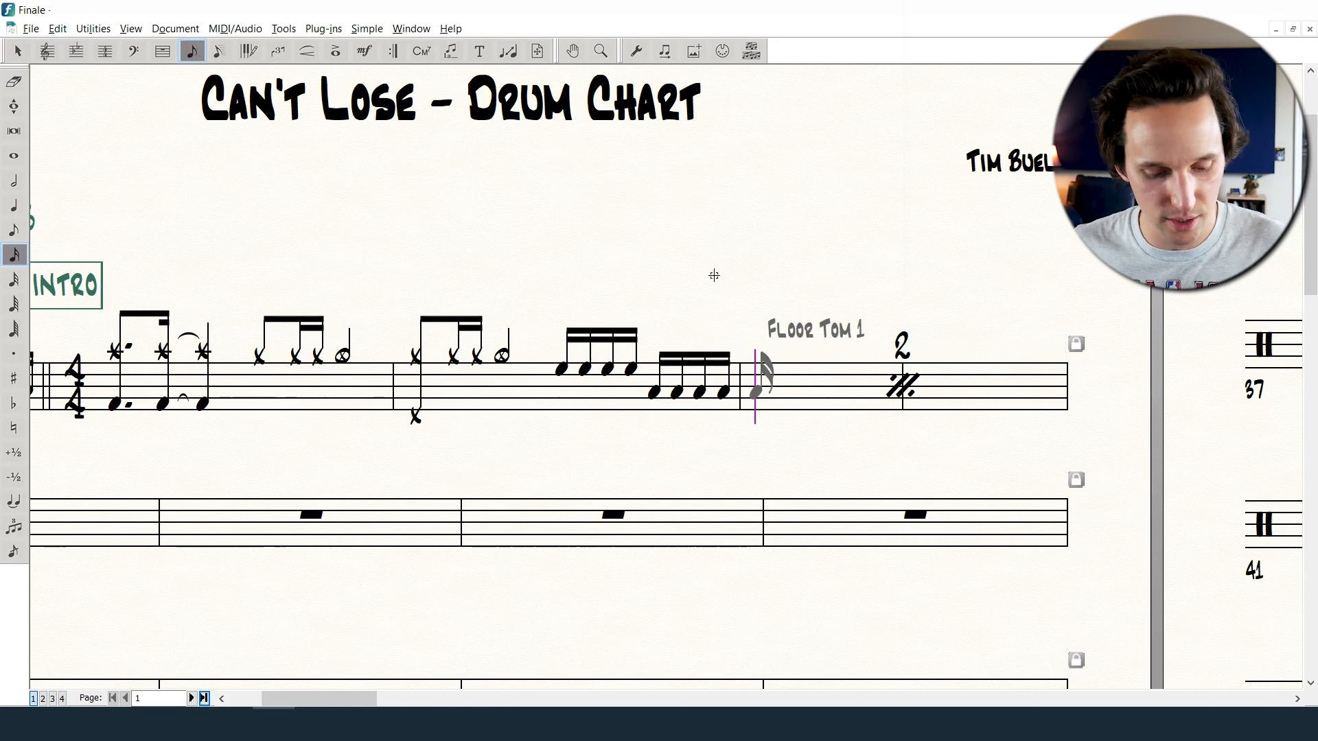
{"action": "key", "text": "alt+shift+2"}
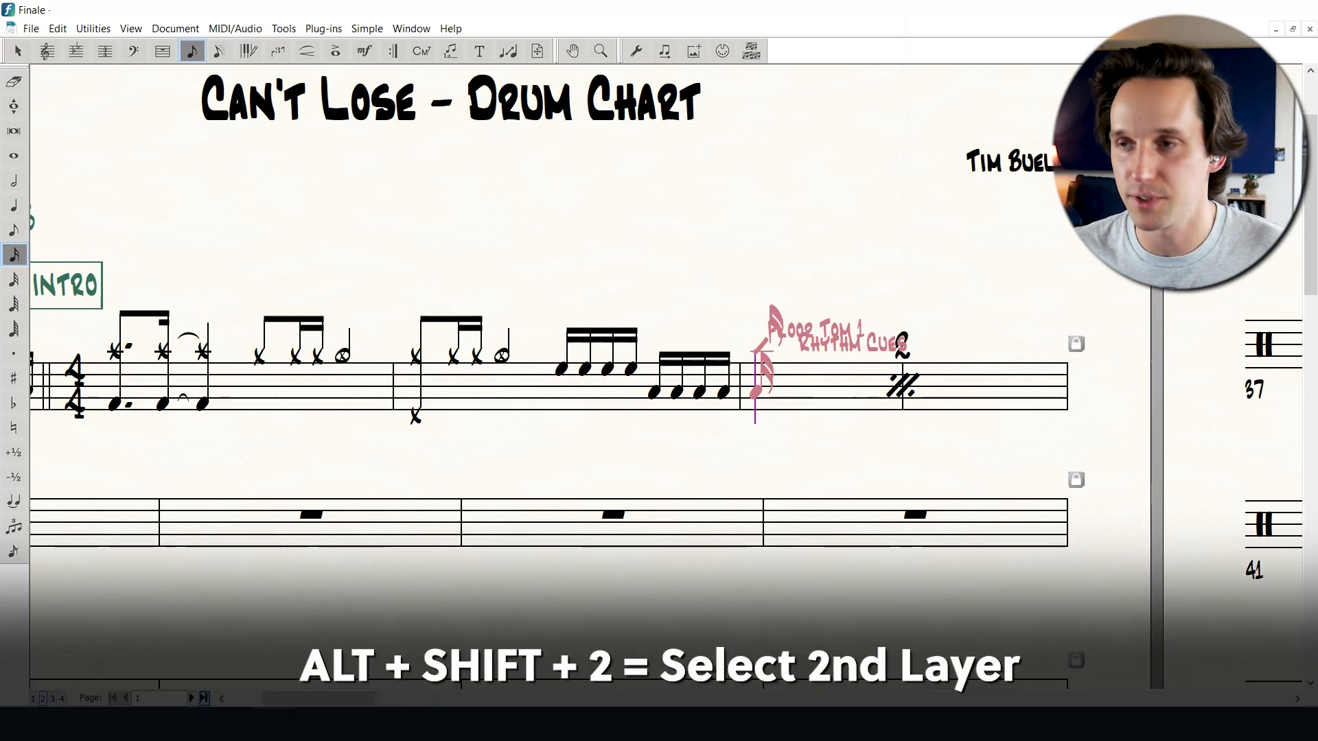
{"action": "key", "text": "5"}
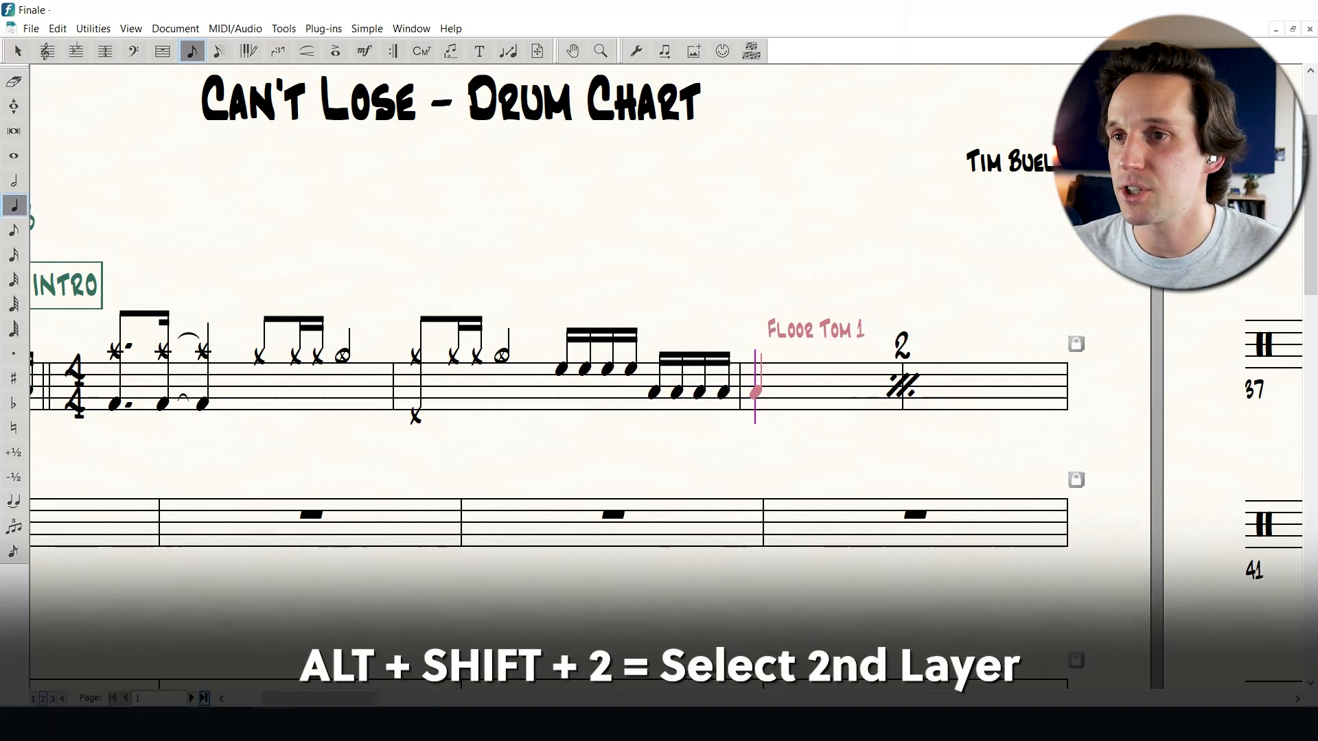
{"action": "key", "text": "4"}
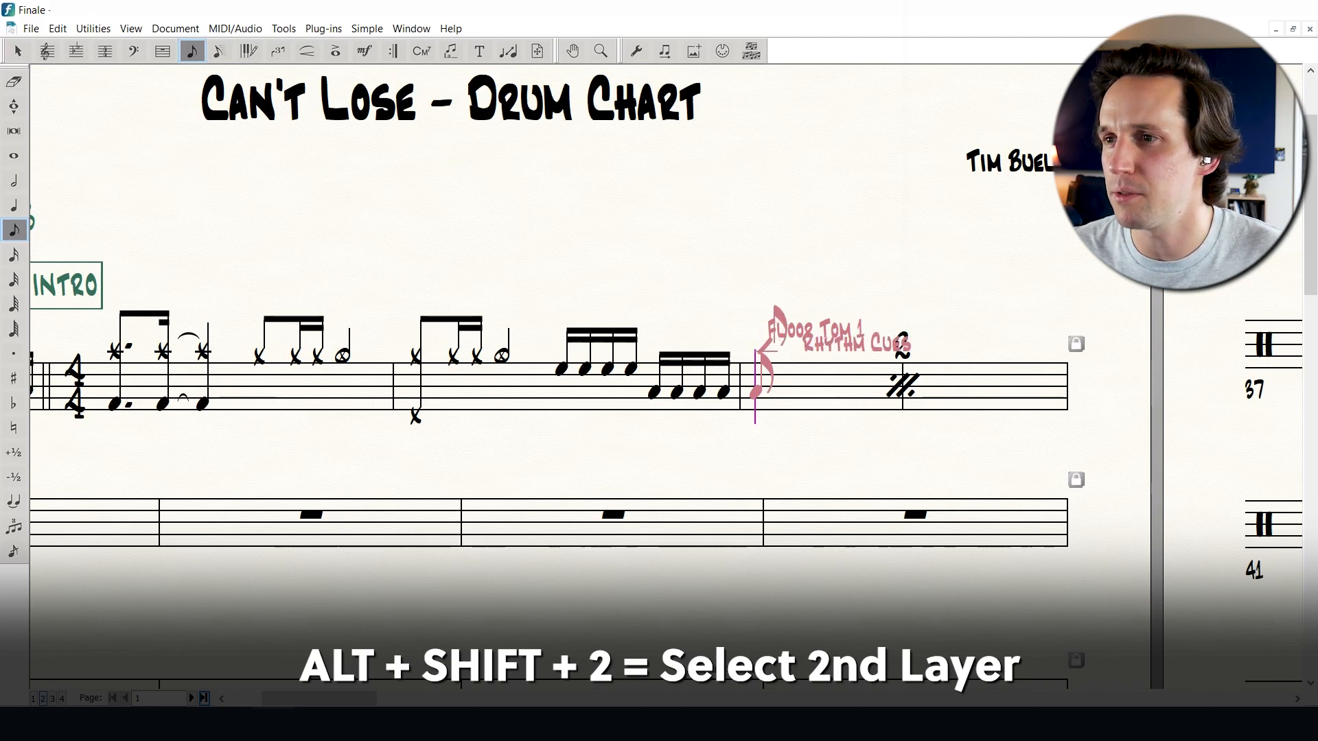
{"action": "left_click", "coordinate": [766, 348]}
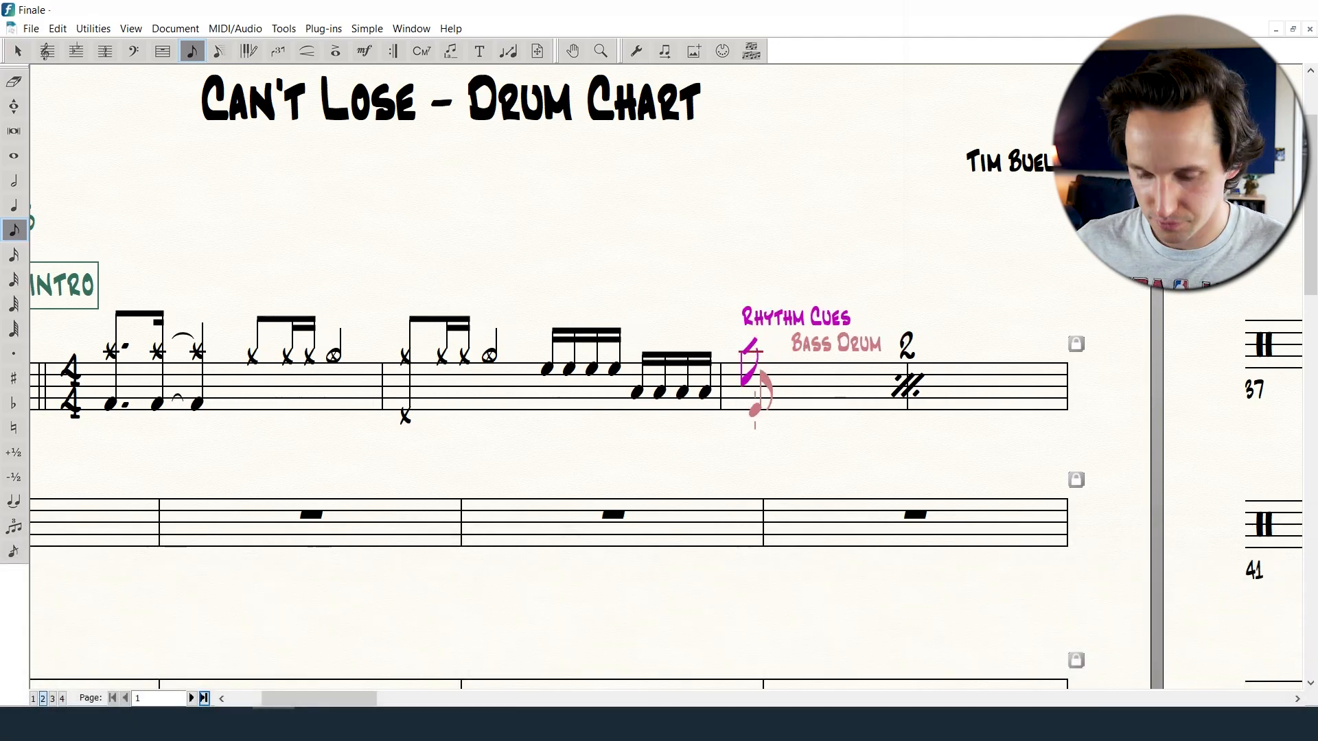
{"action": "key", "text": "period"}
{"action": "key", "text": "3"}
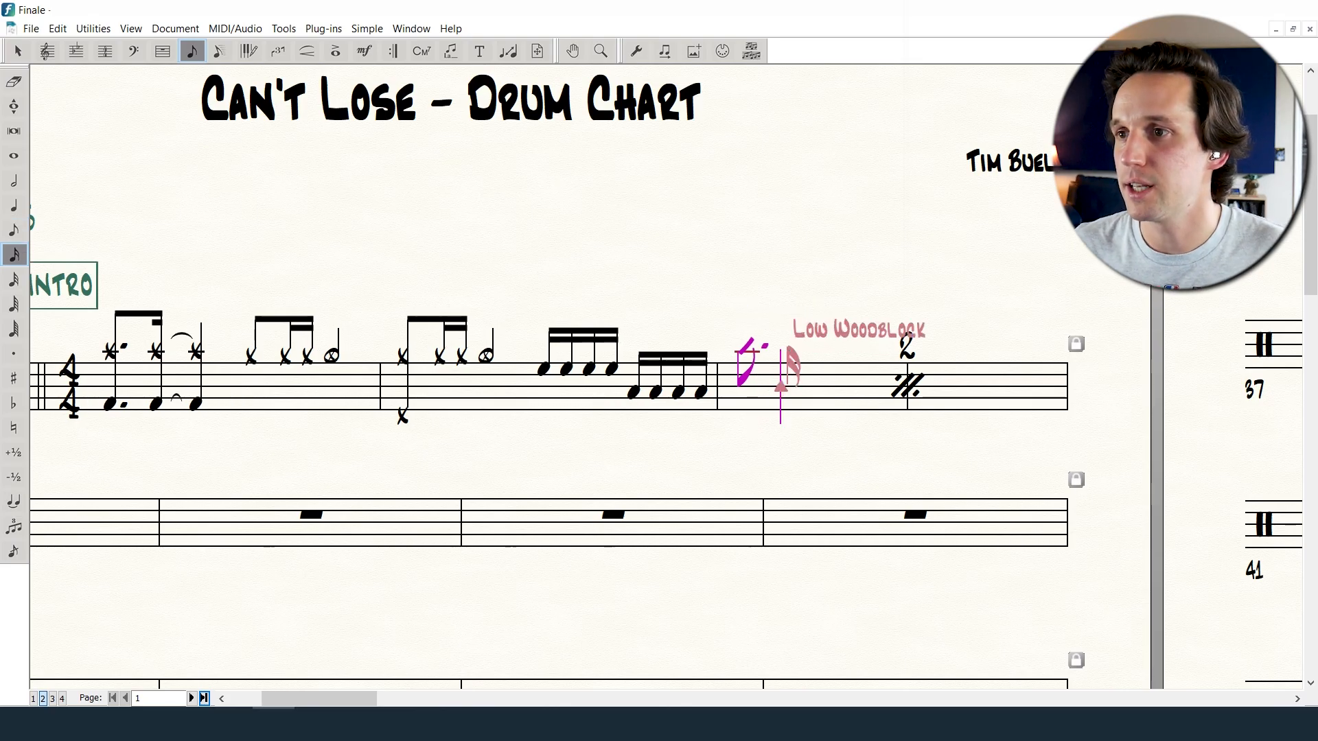
{"action": "left_click", "coordinate": [782, 348]}
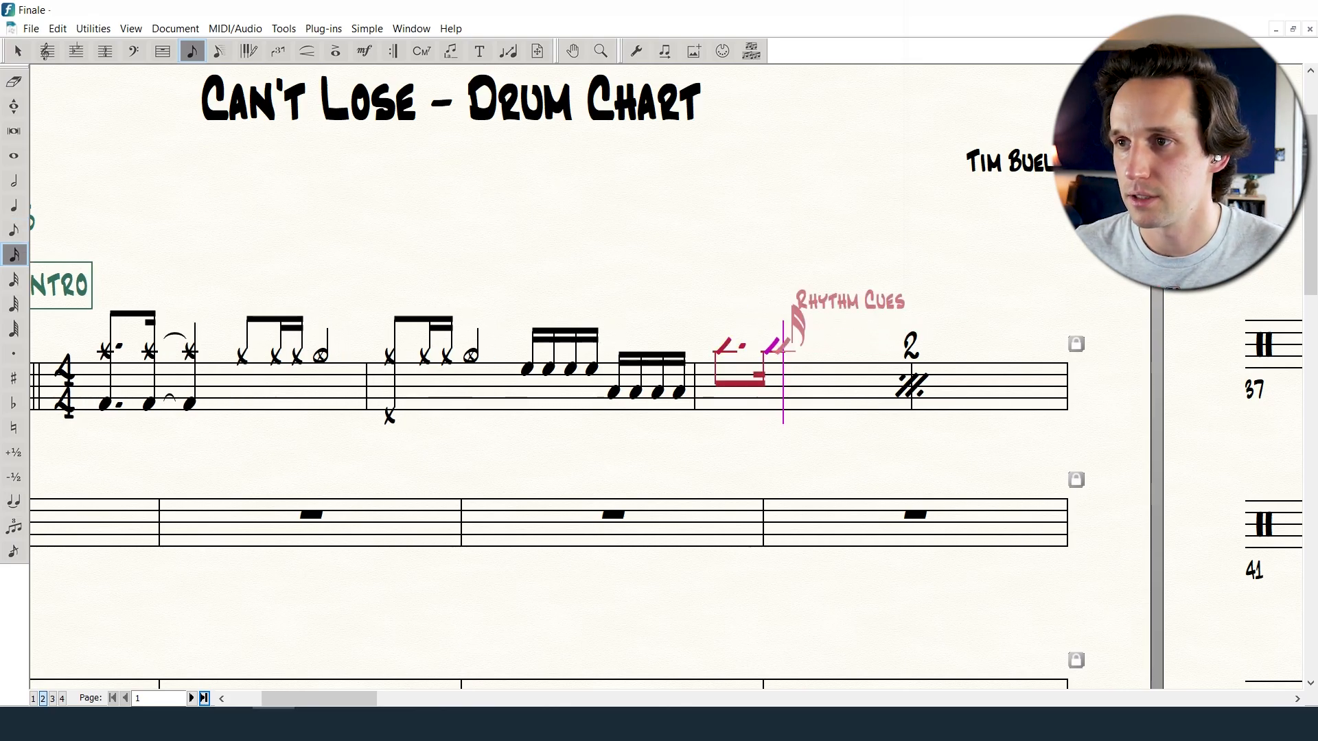
- Continue the rhythm cues above the repeat with a tied quarter note and a tied half note
{"action": "key", "text": "5"}
{"action": "left_click", "coordinate": [781, 348]}
{"action": "key", "text": "6"}
{"action": "left_click", "coordinate": [826, 345]}
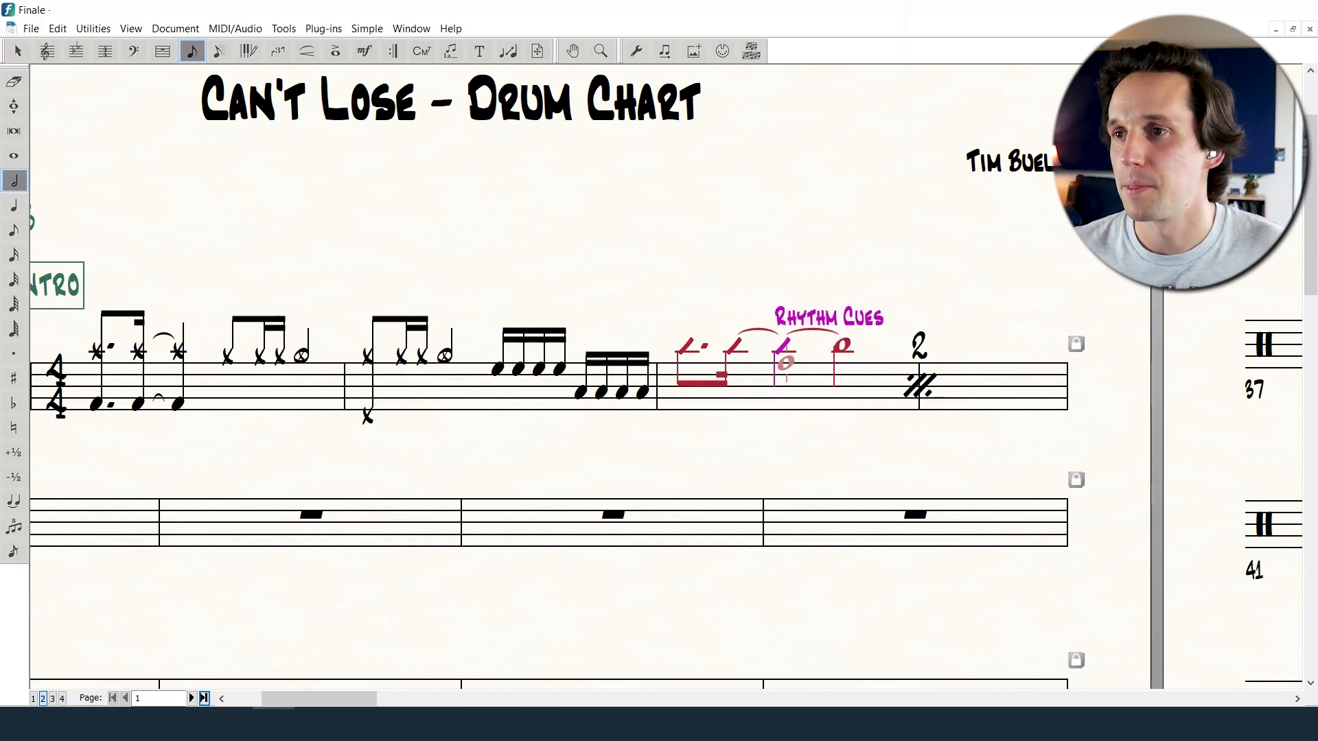
- Flip the stems of all rhythm cues above the two-bar repeat so they point up
{"action": "key", "text": "Right"}
{"action": "key", "text": "l"}
{"action": "key", "text": "Left"}
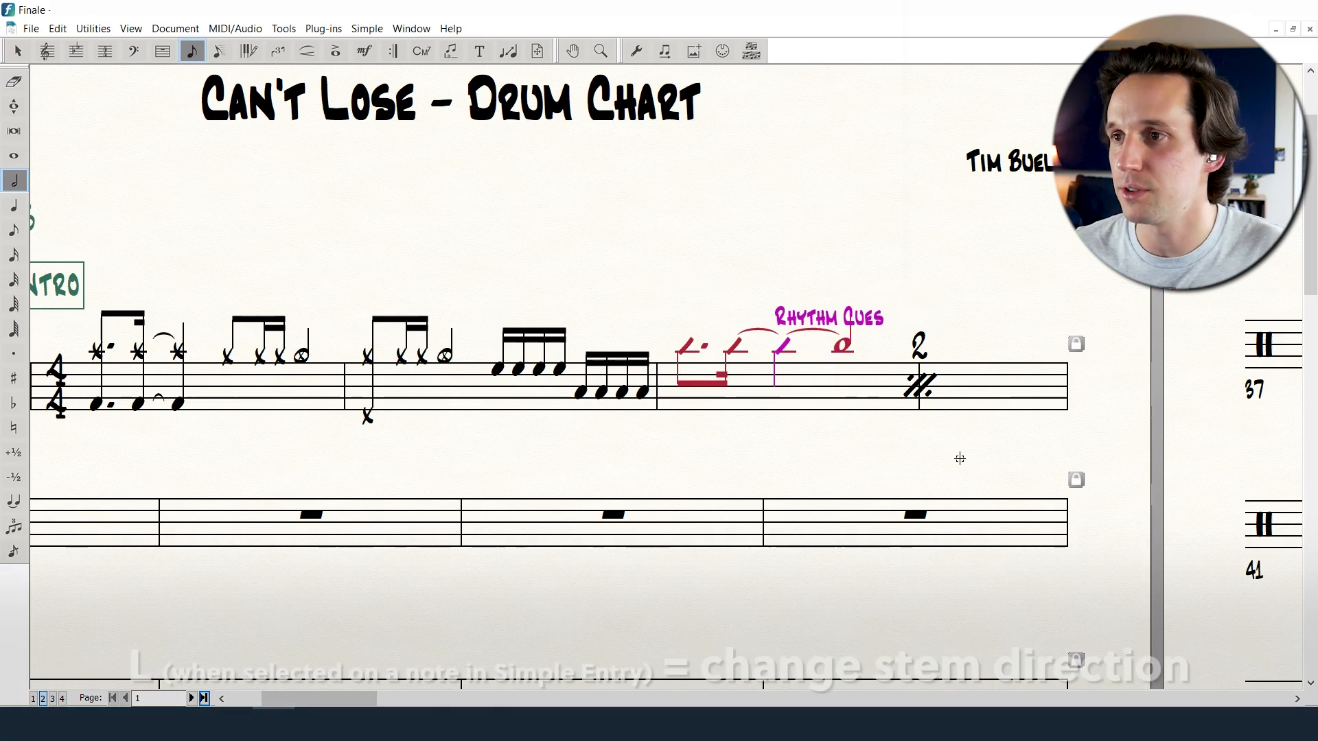
{"action": "key", "text": "l"}
{"action": "key", "text": "Left"}
{"action": "key", "text": "l"}
{"action": "key", "text": "Left"}
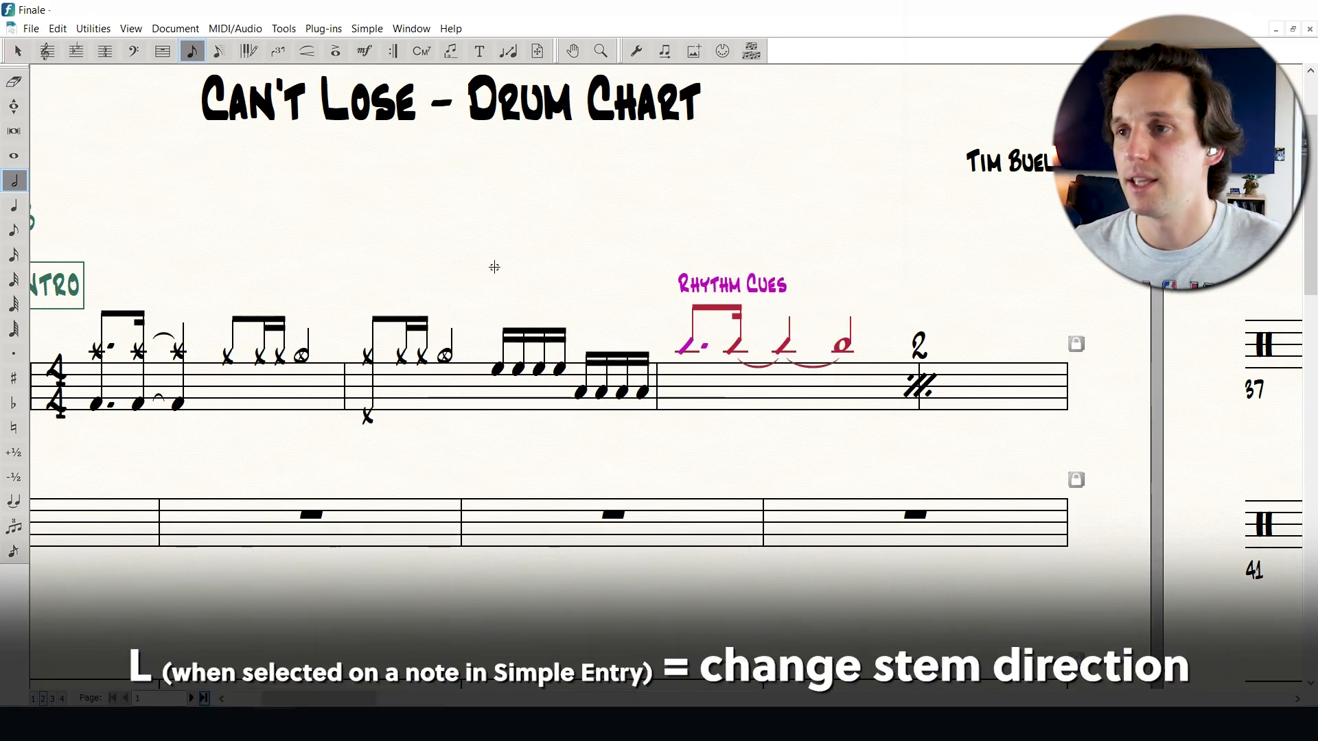
{"action": "key", "text": "Escape"}
- Reduce the size of the rhythm-cue notes above the two-bar repeat
{"action": "scroll", "coordinate": [594, 243], "scroll_direction": "down", "scroll_amount": 1}
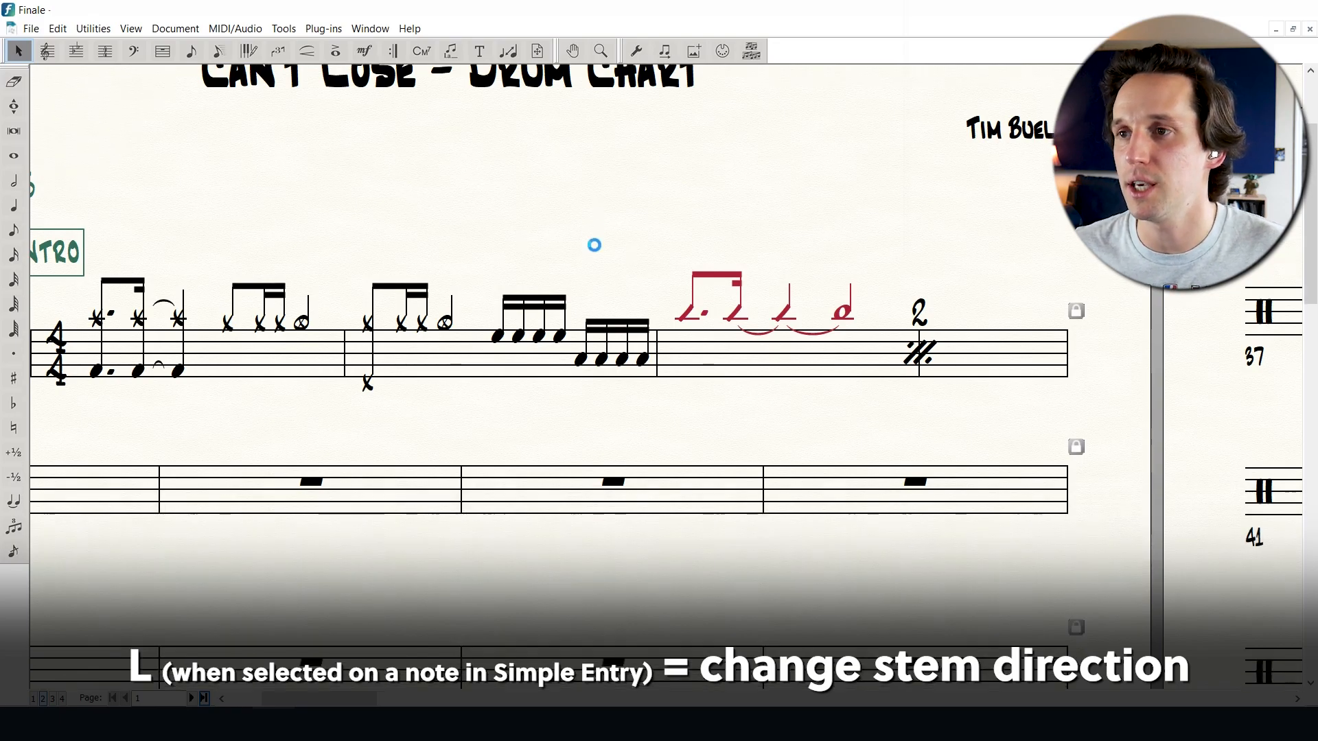
{"action": "scroll", "coordinate": [664, 258], "scroll_direction": "up", "scroll_amount": 1}
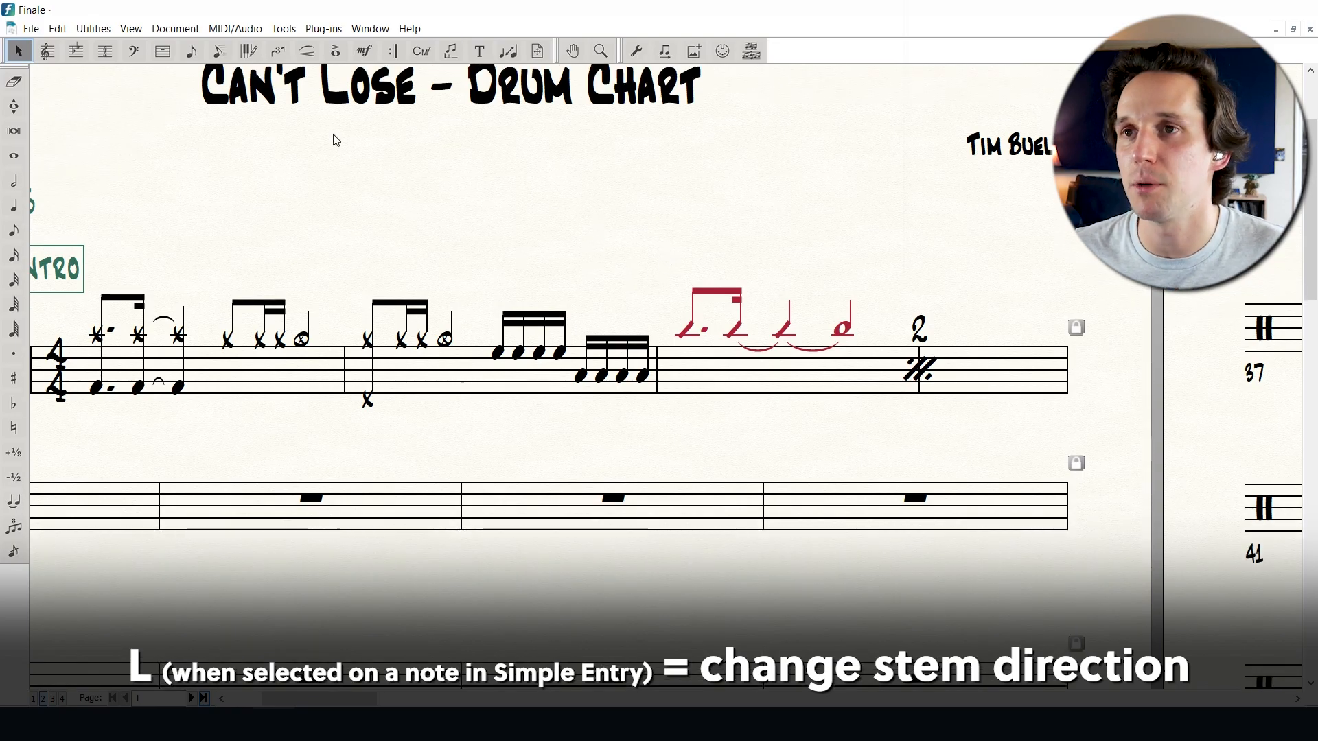
{"action": "left_click", "coordinate": [508, 51]}
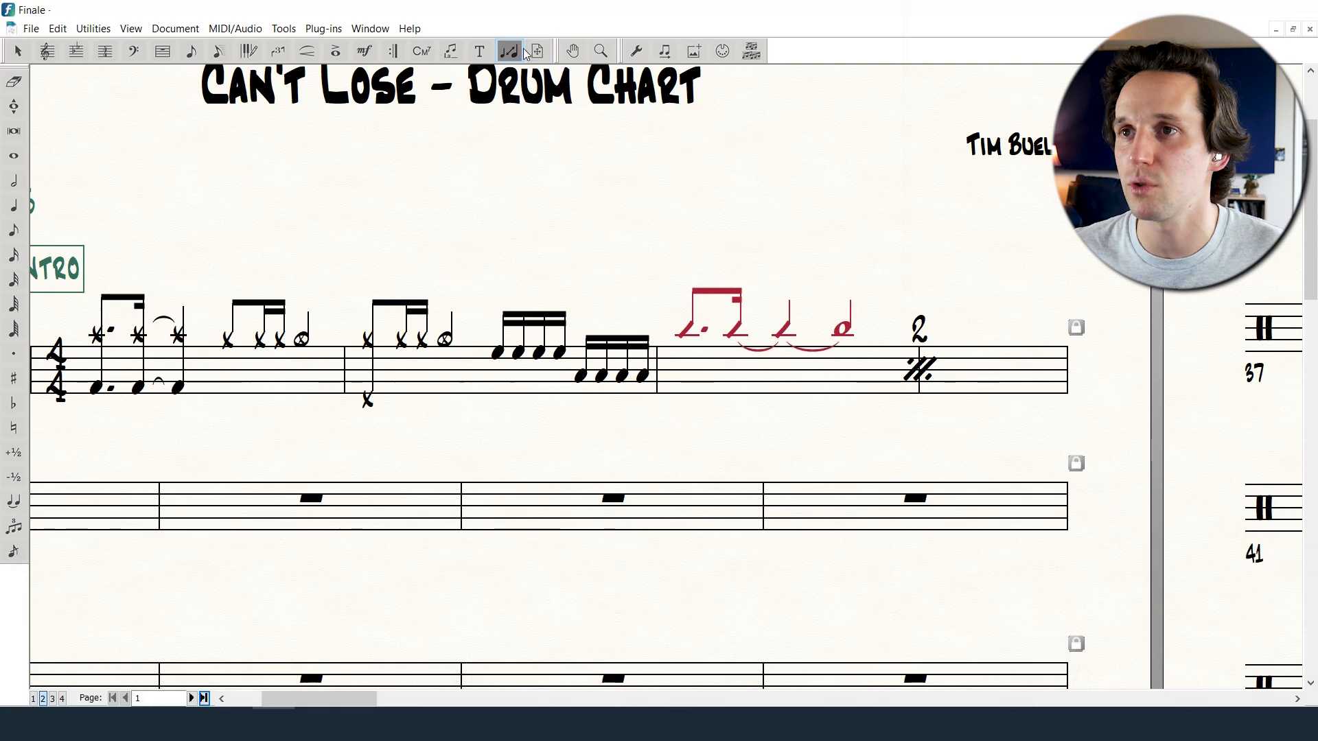
{"action": "double_click", "coordinate": [690, 335]}
{"action": "key", "text": "Return"}
{"action": "double_click", "coordinate": [845, 334]}
{"action": "key", "text": "Return"}
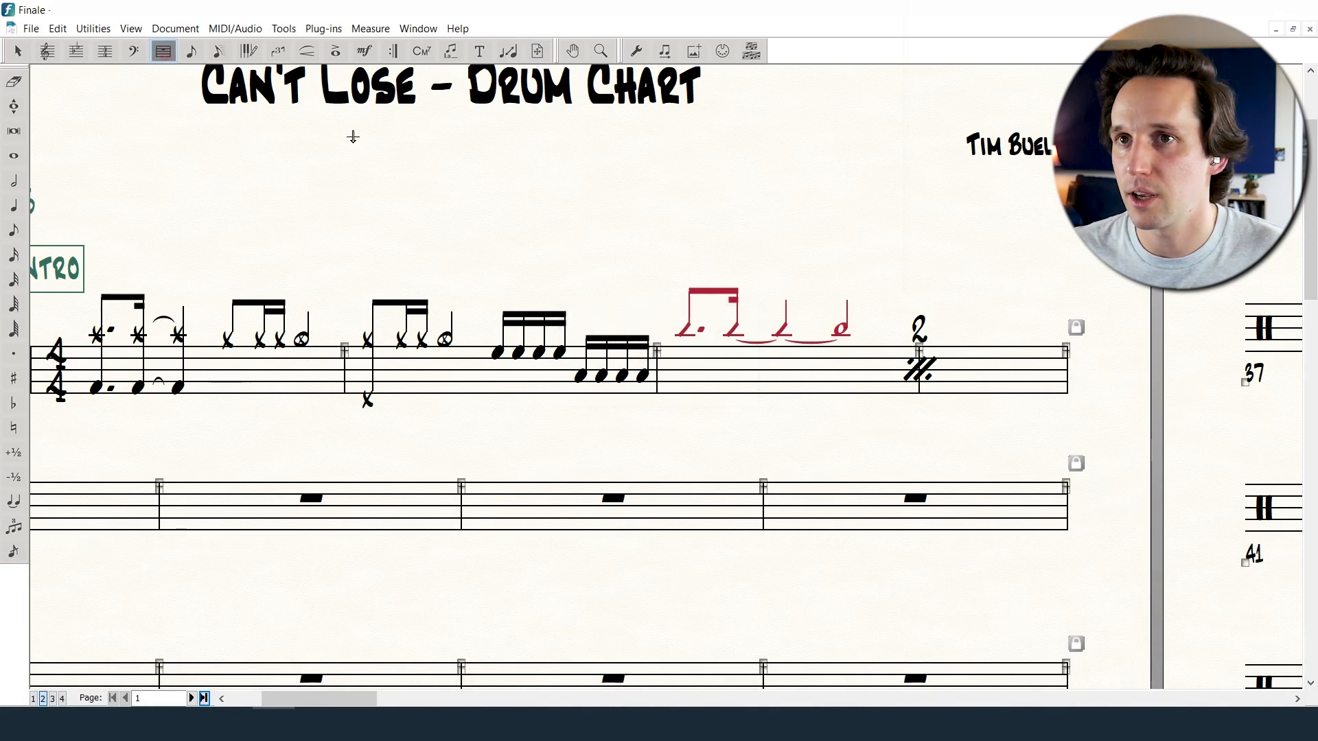
- Move the barline inside the two-bar repeat so that the rhythm-cue measure becomes narrower
{"action": "left_click_drag", "start_coordinate": [919, 349], "coordinate": [869, 348]}
{"action": "left_click", "coordinate": [851, 252]}
{"action": "scroll", "coordinate": [662, 182], "scroll_direction": "down", "scroll_amount": 1}
{"action": "scroll", "coordinate": [667, 175], "scroll_direction": "left", "scroll_amount": 12}
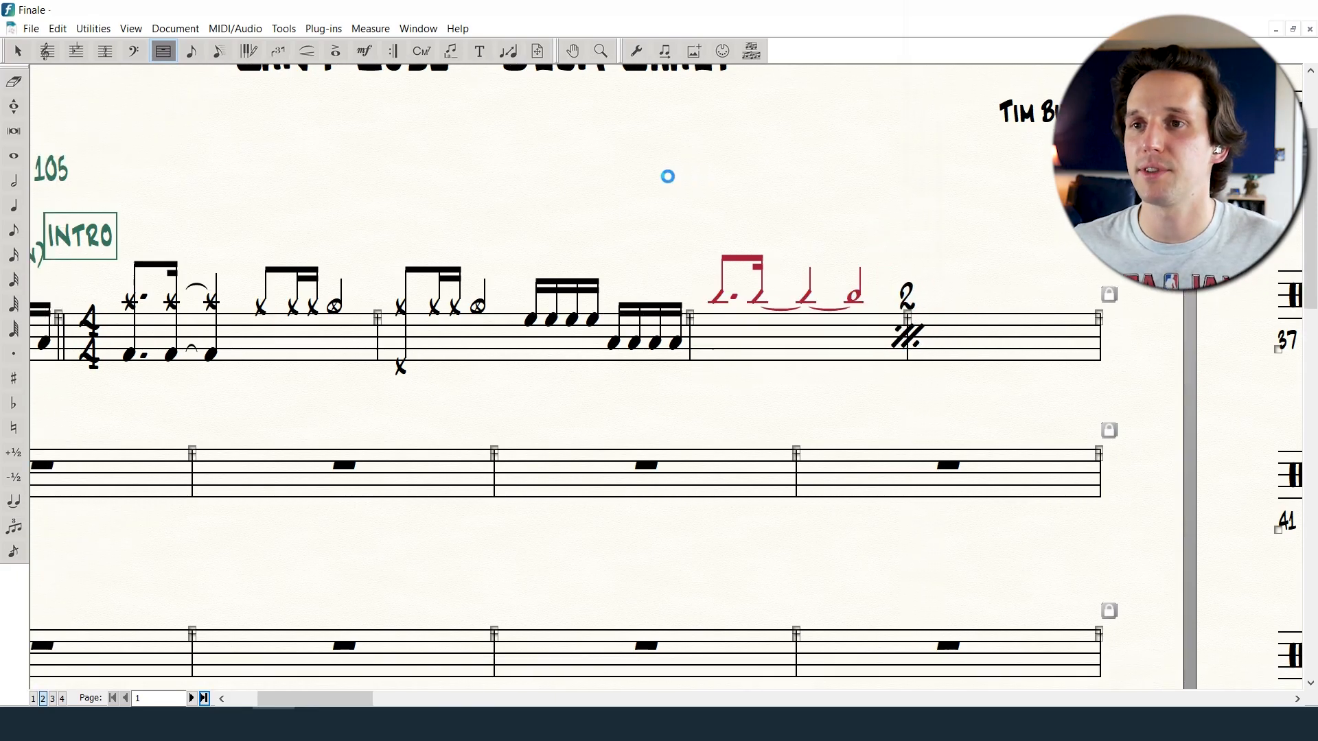
{"action": "scroll", "coordinate": [667, 172], "scroll_direction": "left", "scroll_amount": 3}
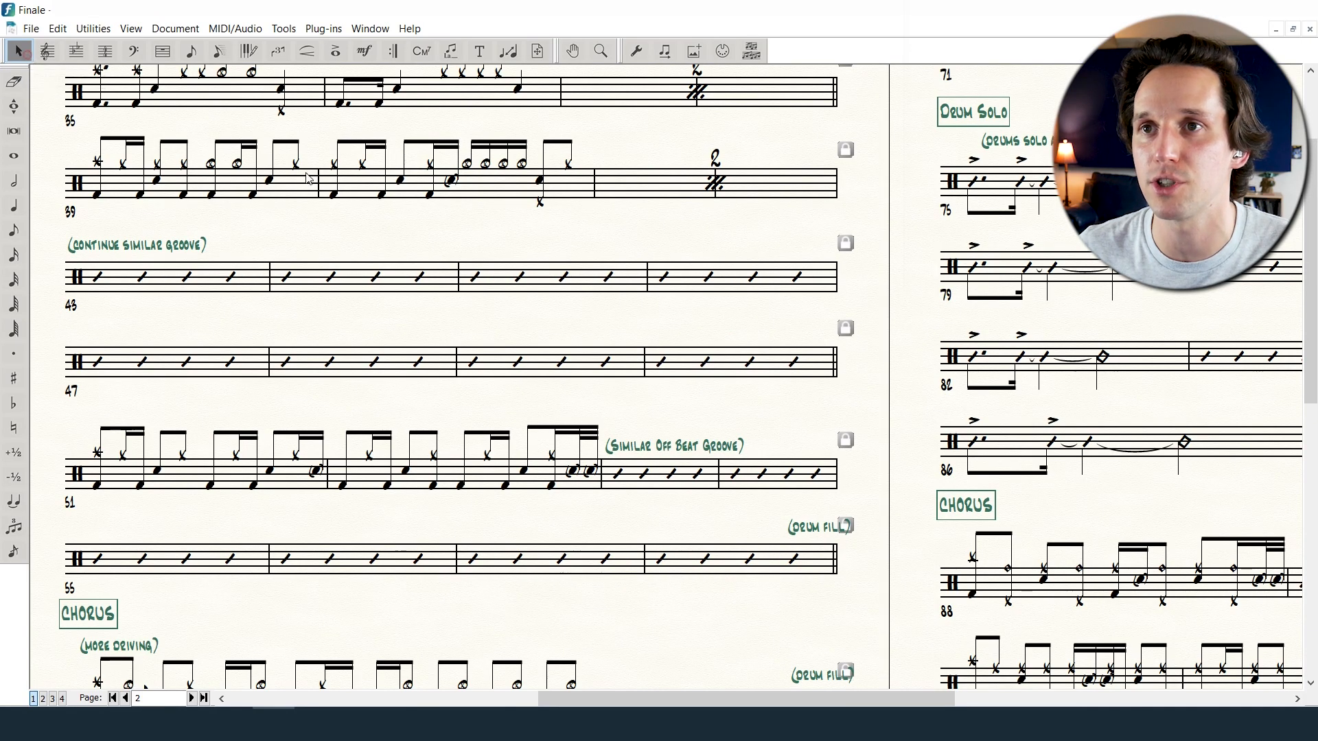
- Set the Slash Notation staff style's alternate notation to show notes from other layers
{"action": "left_click", "coordinate": [50, 53]}
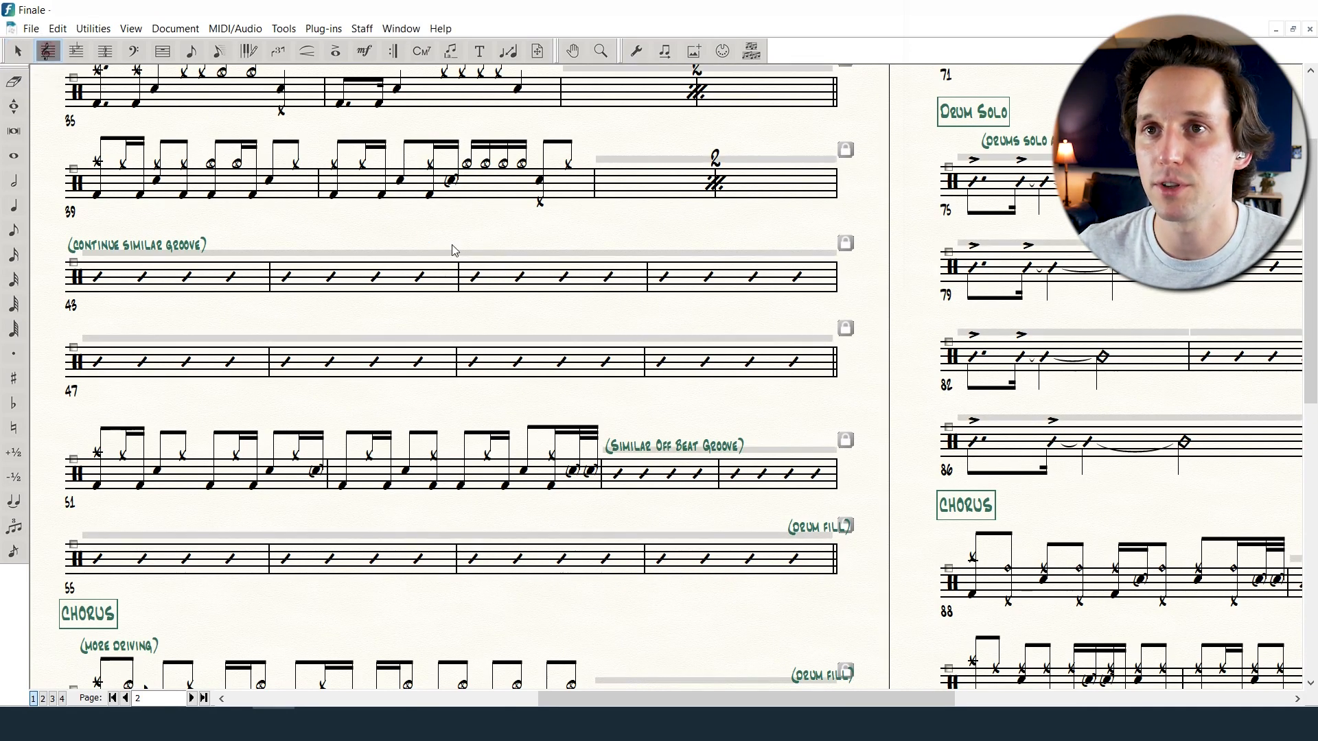
{"action": "left_click", "coordinate": [542, 275]}
{"action": "right_click", "coordinate": [542, 273]}
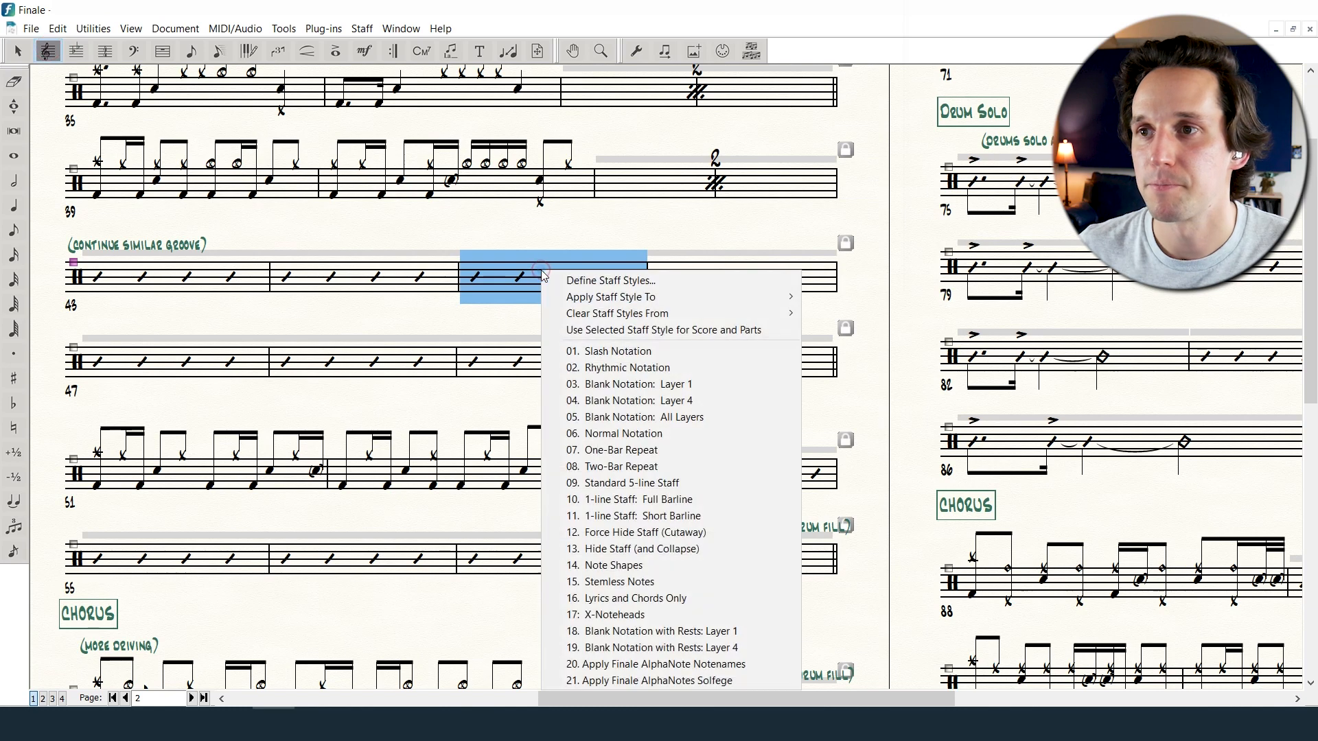
{"action": "left_click", "coordinate": [587, 281]}
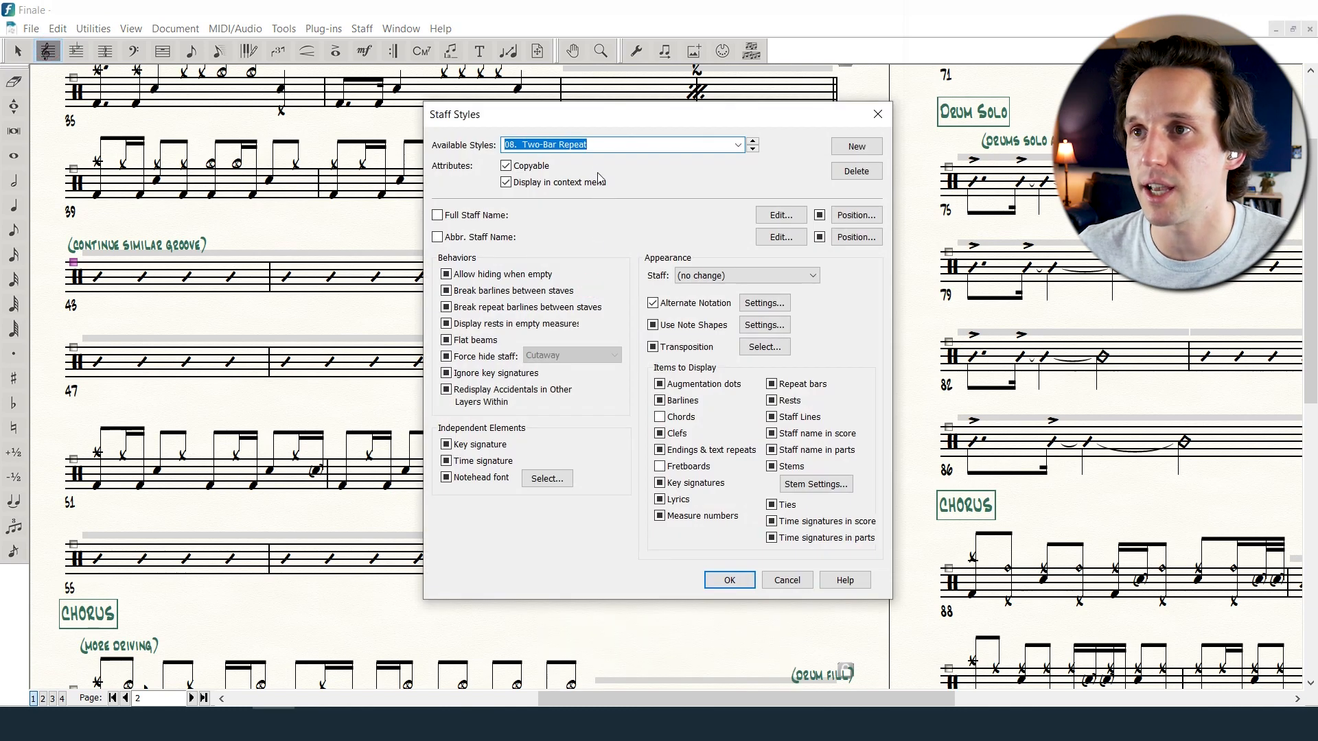
{"action": "left_click", "coordinate": [738, 145]}
{"action": "left_click", "coordinate": [624, 160]}
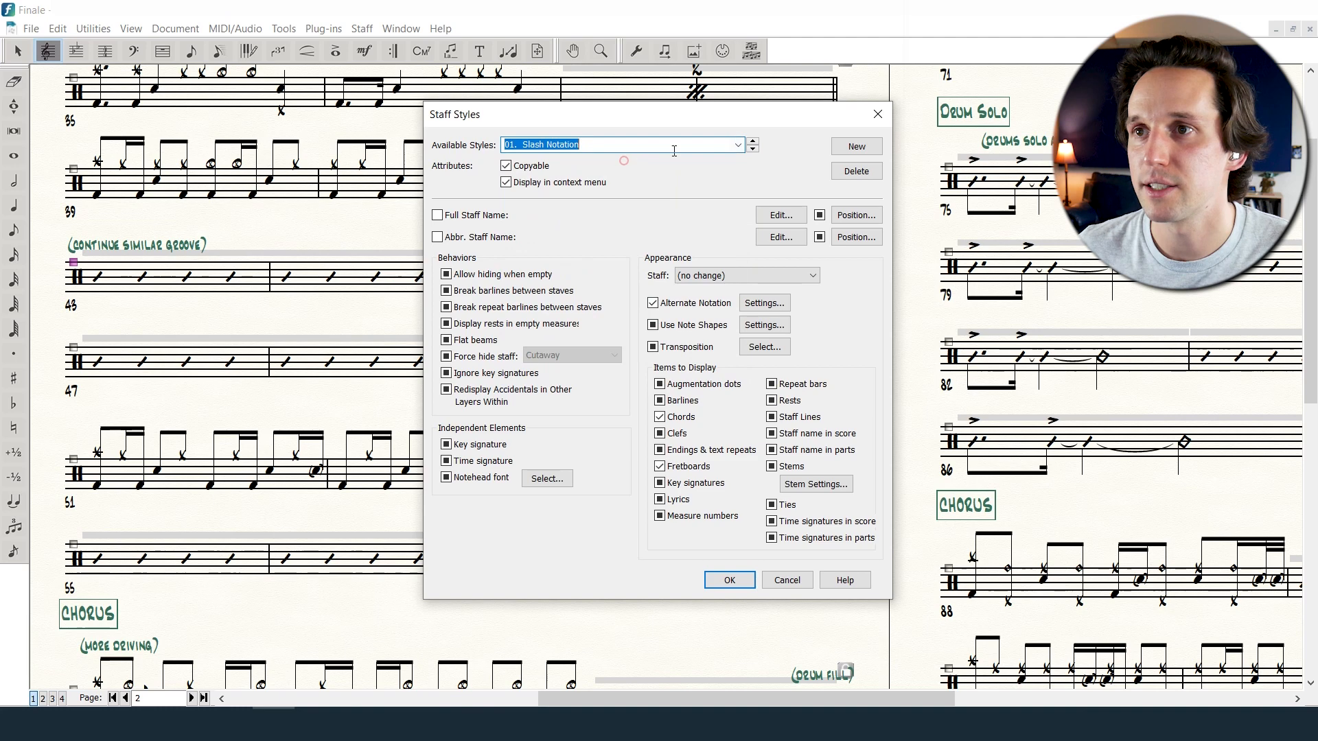
{"action": "left_click", "coordinate": [764, 304]}
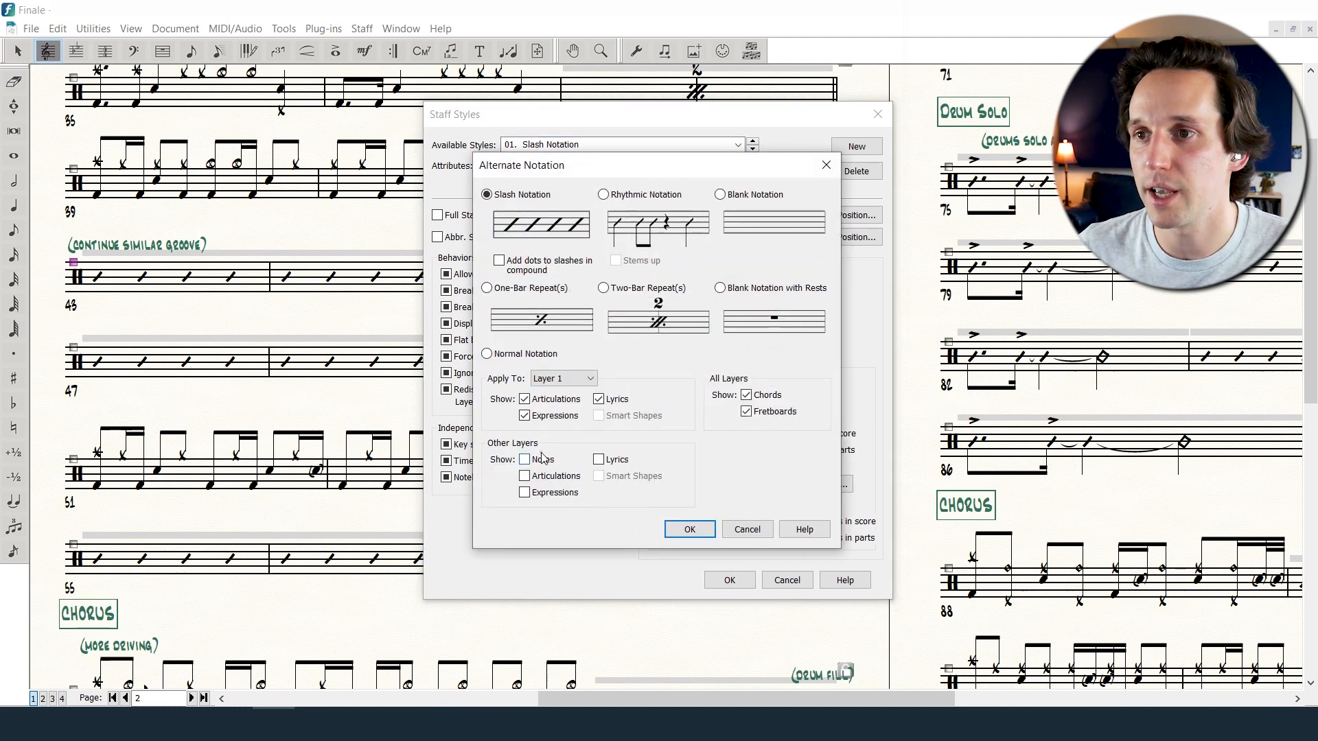
{"action": "left_click", "coordinate": [689, 528]}
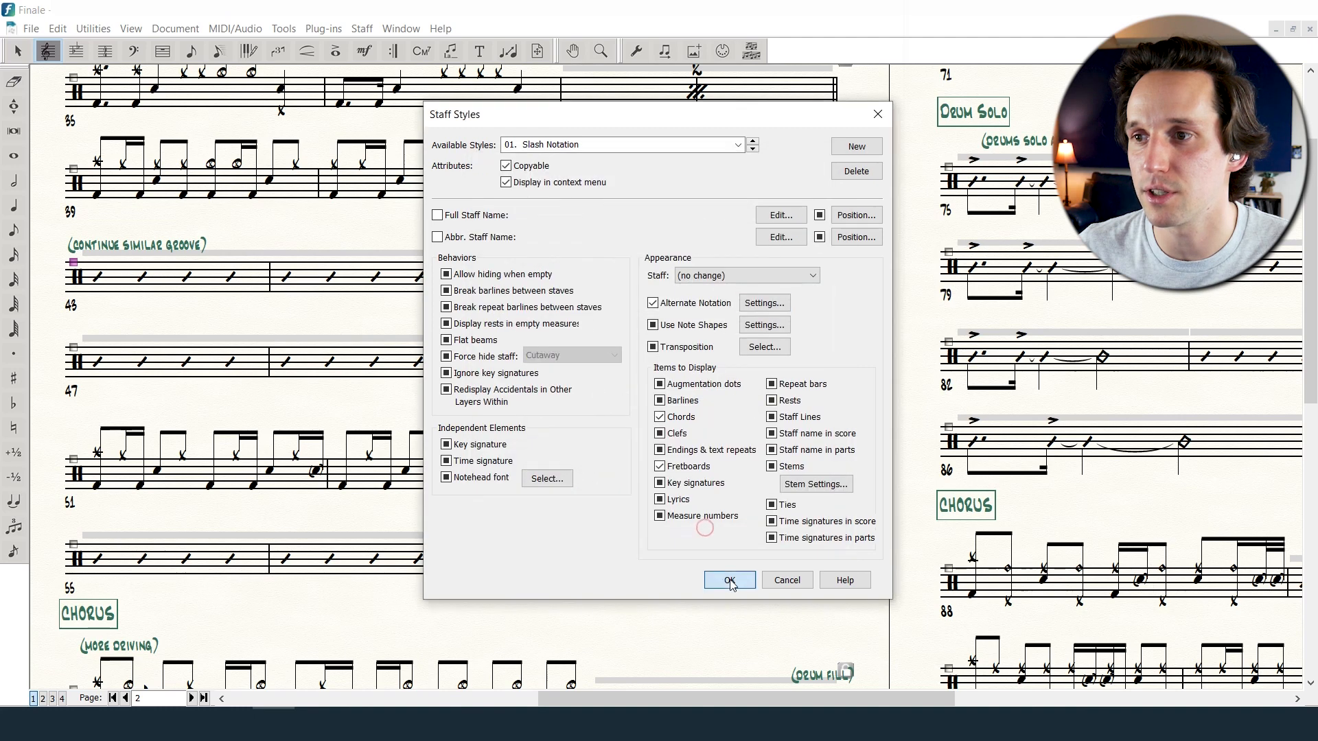
{"action": "left_click", "coordinate": [729, 580]}
{"action": "left_click", "coordinate": [493, 225]}
- Enter two eighth and four sixteenth Rhythm Cues in the second layer above the third measure of the "Continue Similar Groove" system
{"action": "left_click", "coordinate": [191, 51]}
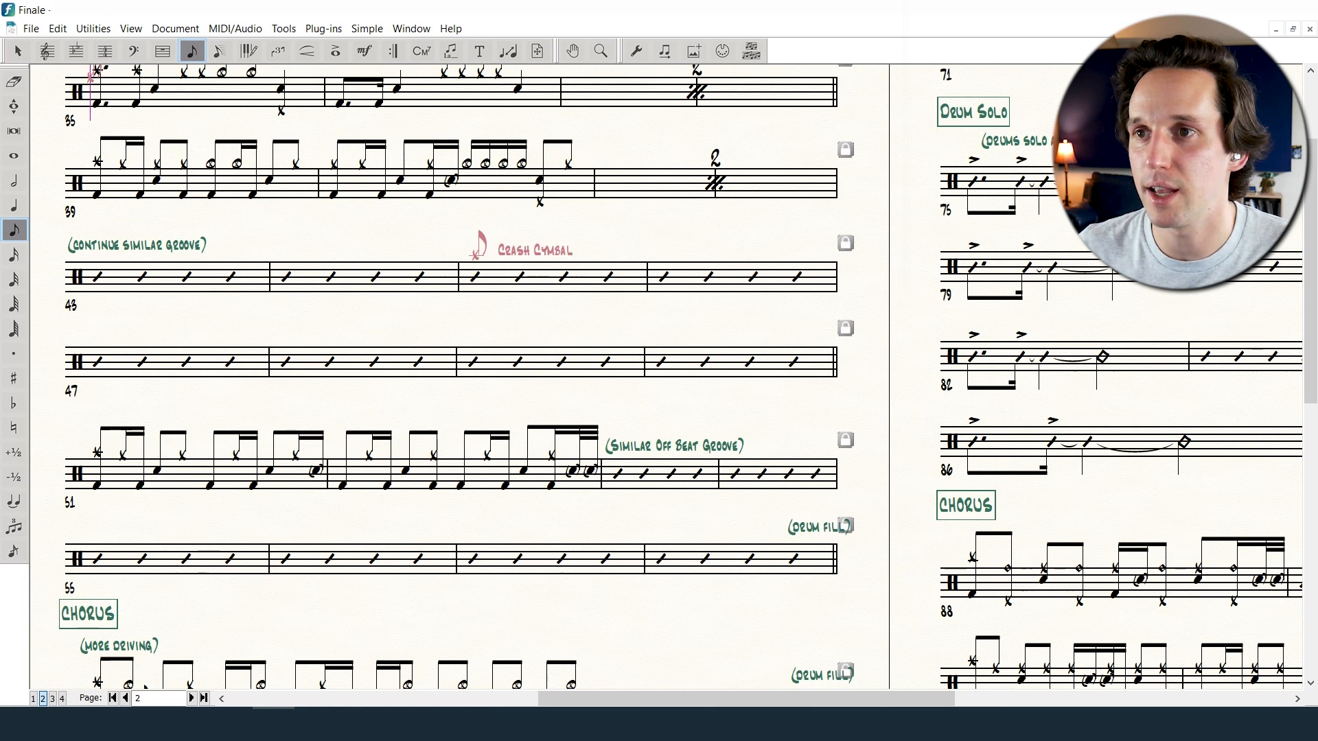
{"action": "left_click", "coordinate": [476, 255]}
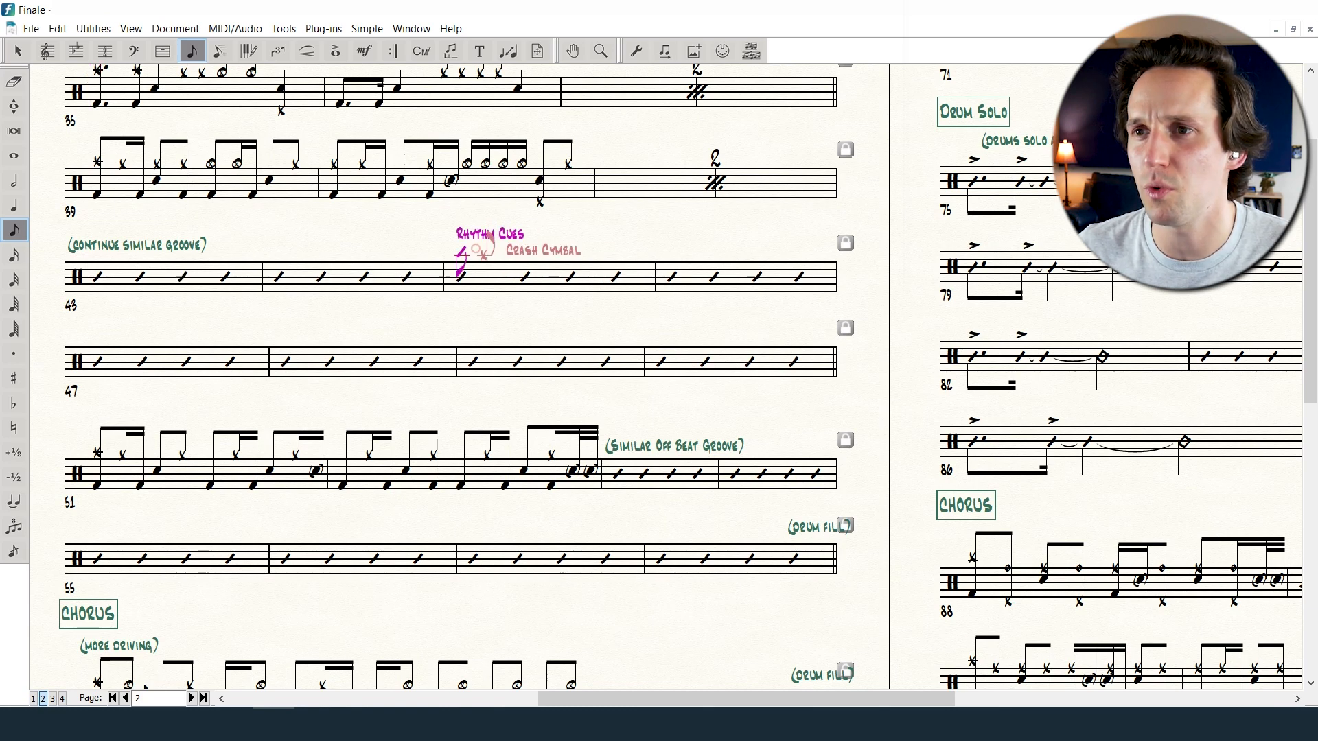
{"action": "left_click", "coordinate": [494, 255]}
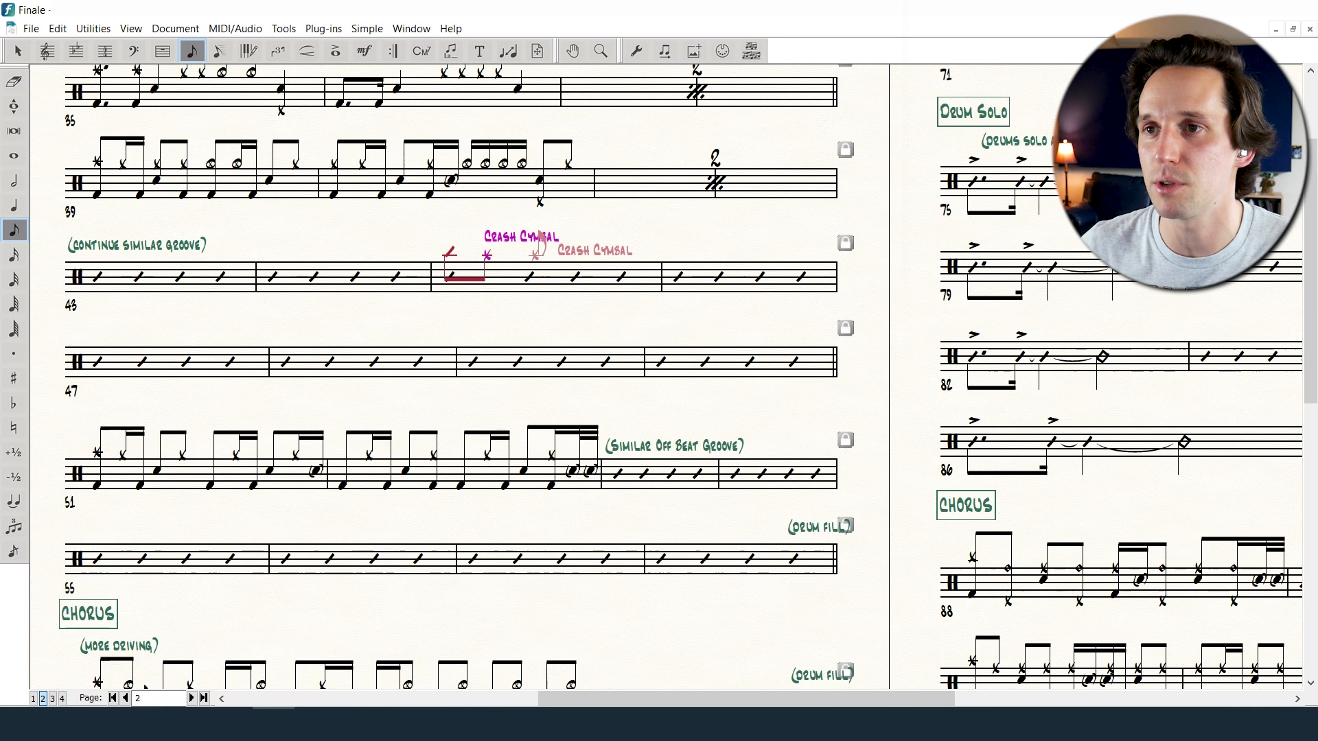
{"action": "key", "text": "Up"}
{"action": "key", "text": "Up"}
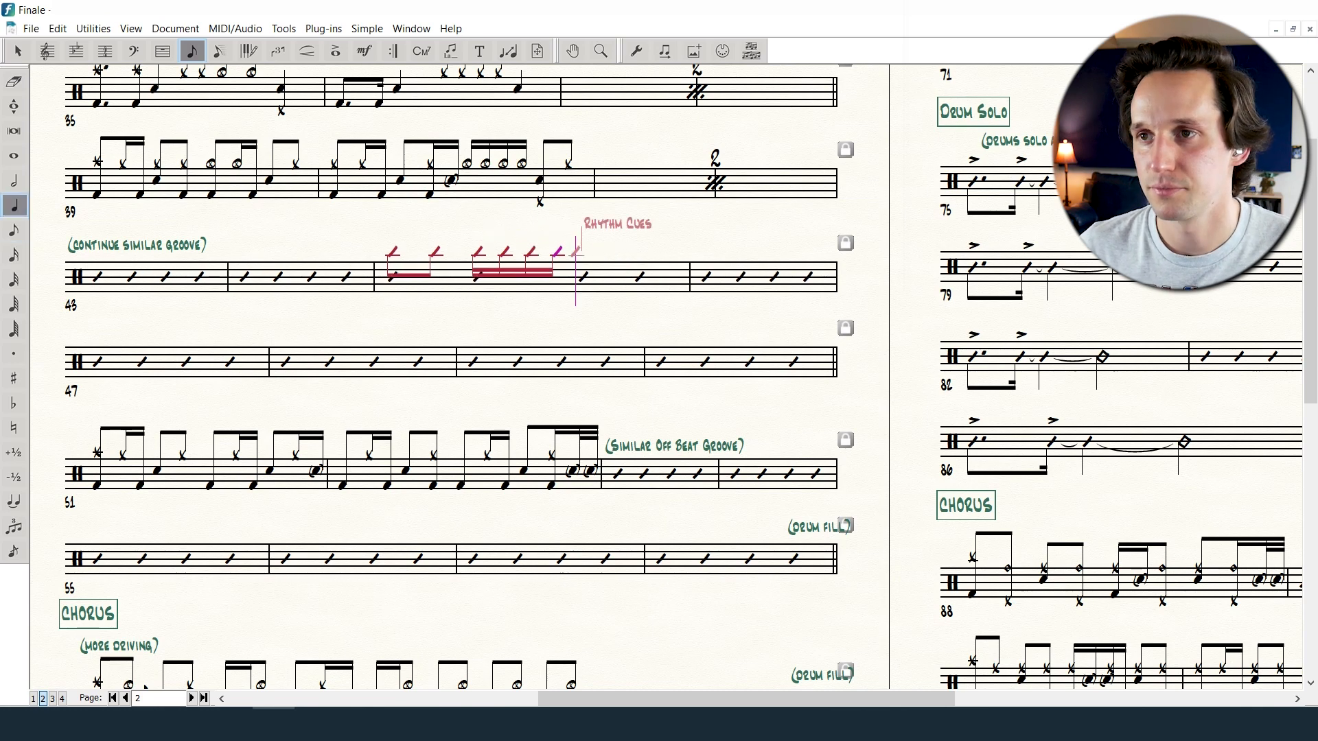
- Complete the measure's rhythm cues with a dotted eighth, a sixteenth and a quarter note
{"action": "key", "text": "4"}
{"action": "key", "text": "Return"}
{"action": "key", "text": "period"}
{"action": "key", "text": "3"}
{"action": "key", "text": "Return"}
{"action": "key", "text": "5"}
{"action": "key", "text": "Return"}
- Flip the stems of all rhythm cues above the slashes so they point up
{"action": "key", "text": "Left"}
{"action": "key", "text": "l"}
{"action": "key", "text": "Left"}
{"action": "key", "text": "l"}
{"action": "key", "text": "Left"}
{"action": "key", "text": "Left"}
{"action": "key", "text": "l"}
{"action": "key", "text": "Left"}
{"action": "key", "text": "Left"}
{"action": "key", "text": "l"}
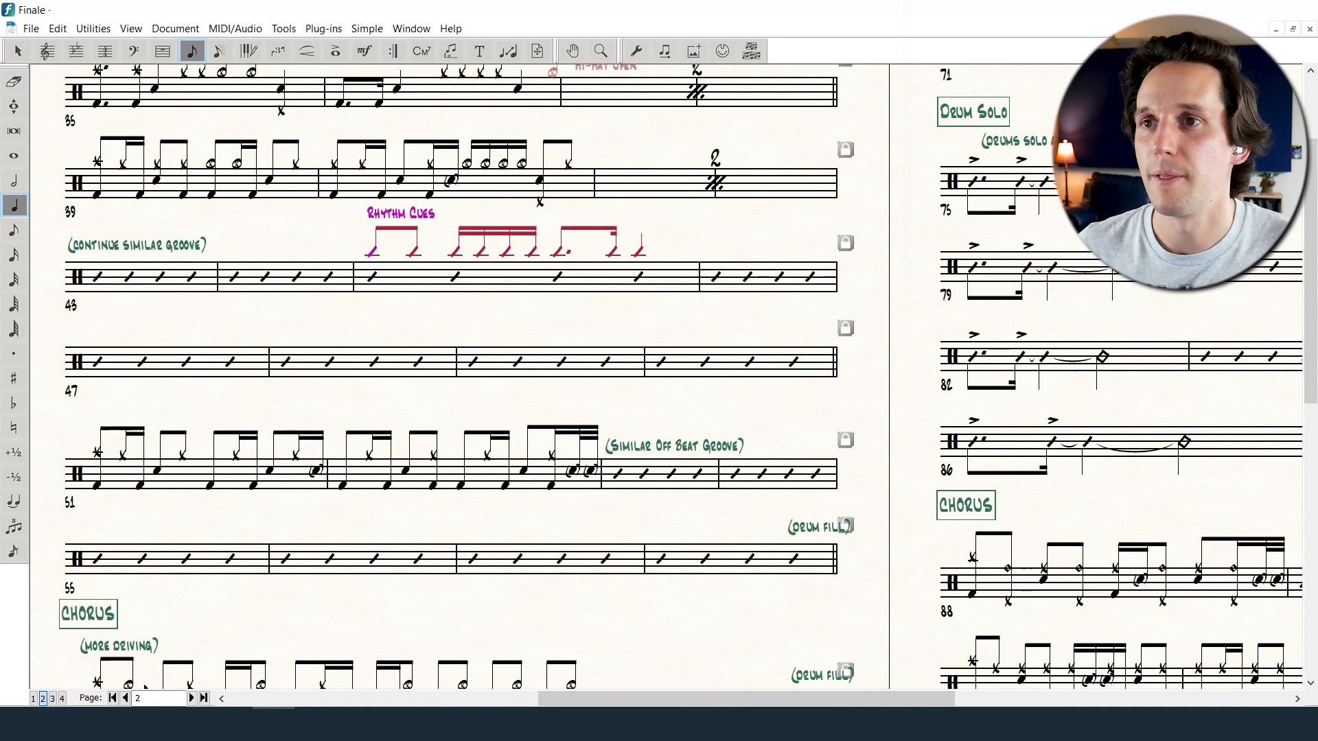
- Resize the rhythm cues above the slash measure to 80%, starting with the eighth notes and the first sixteenth
{"action": "left_click", "coordinate": [509, 51]}
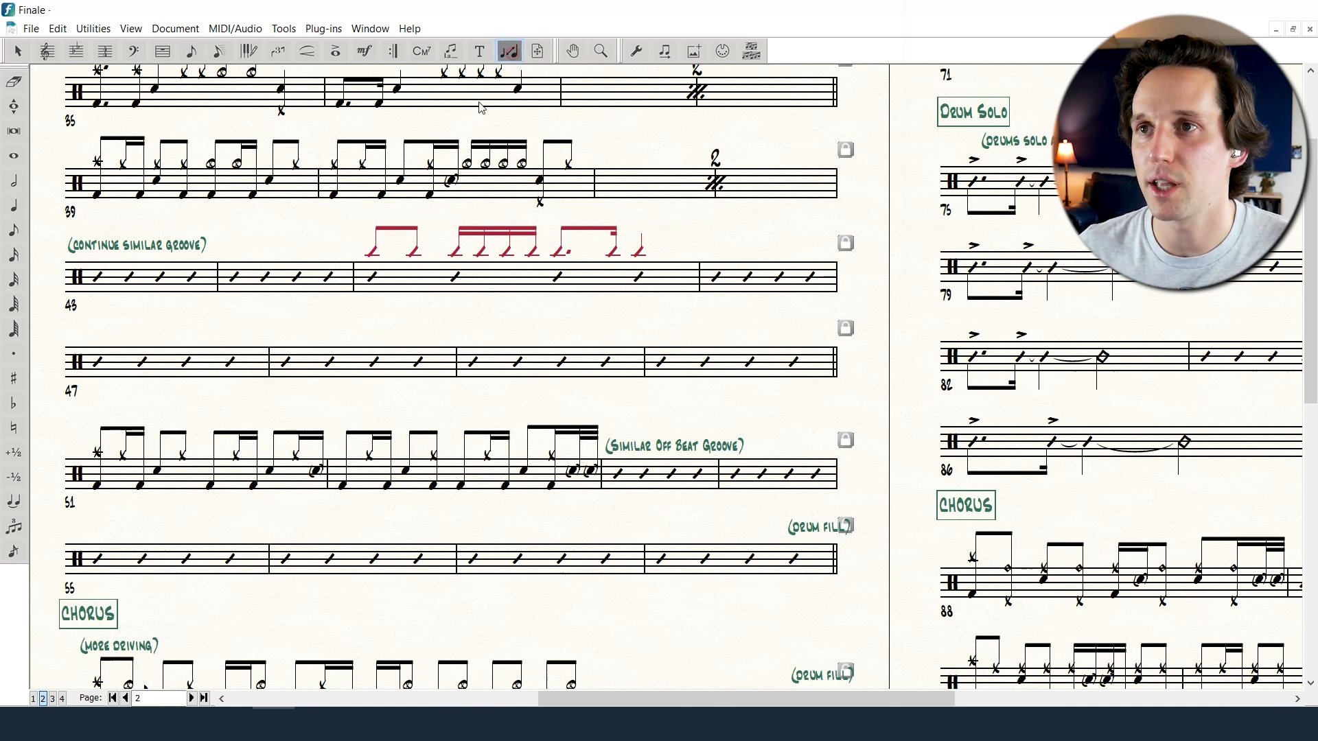
{"action": "left_click", "coordinate": [370, 254]}
{"action": "type", "text": "80"}
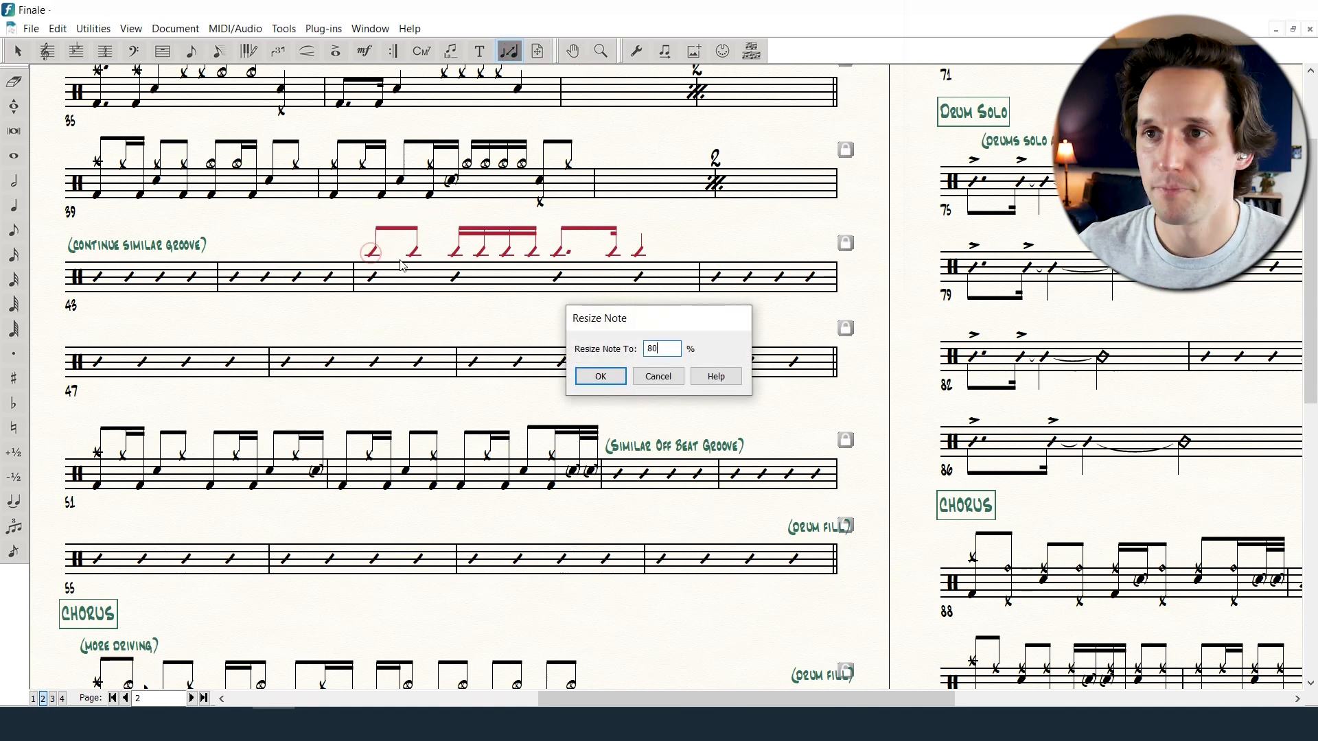
{"action": "key", "text": "Return"}
{"action": "left_click", "coordinate": [453, 250]}
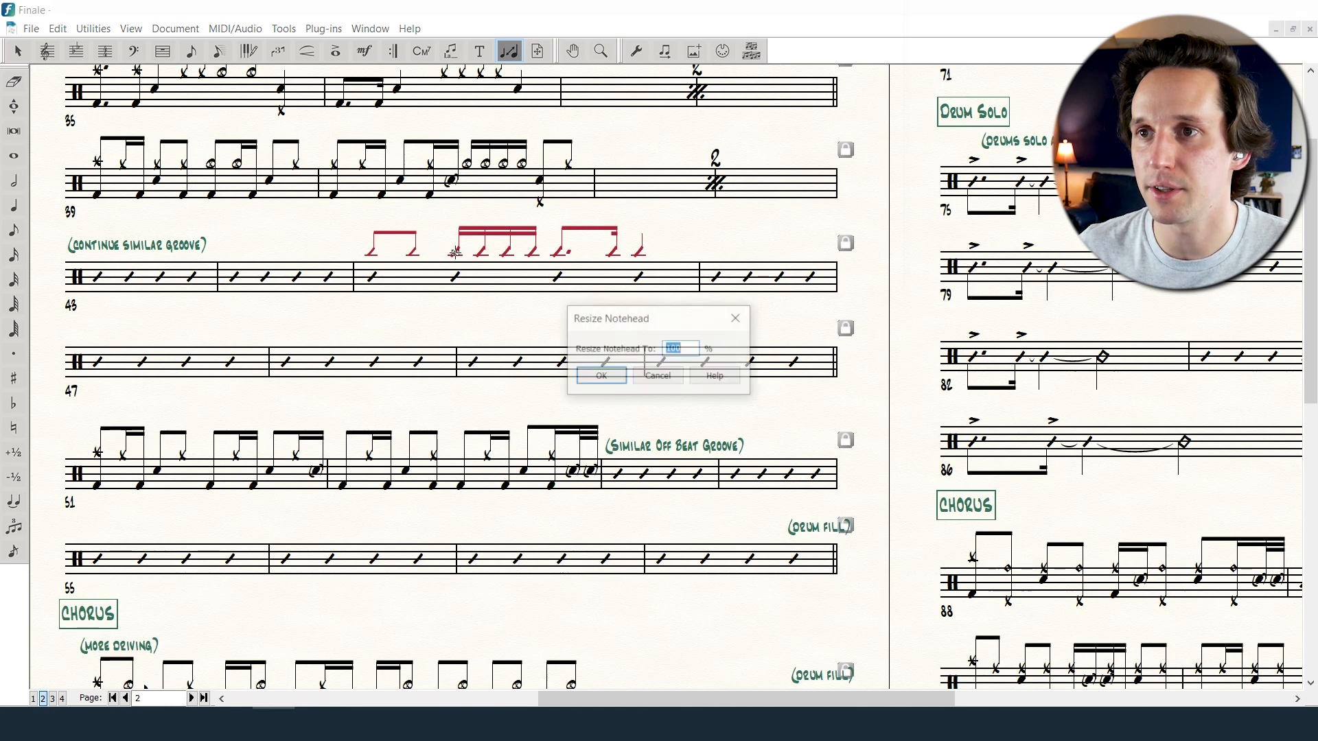
{"action": "type", "text": "80"}
{"action": "key", "text": "Return"}
{"action": "left_click", "coordinate": [559, 252]}
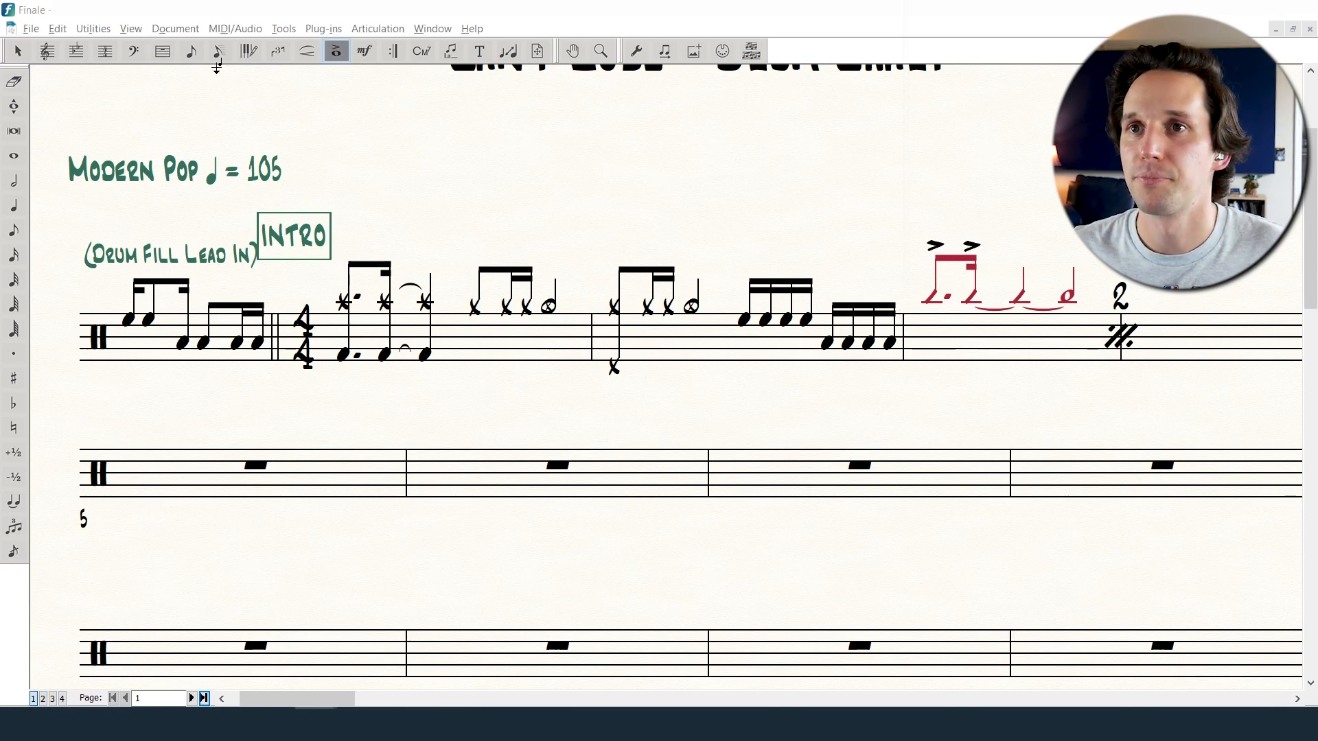
- Copy the two-bar repeat with its accented rhythm cues into measures 5–6 and 7–8 of the second system
{"action": "left_click", "coordinate": [163, 51]}
{"action": "left_click_drag", "start_coordinate": [1004, 335], "coordinate": [1155, 335]}
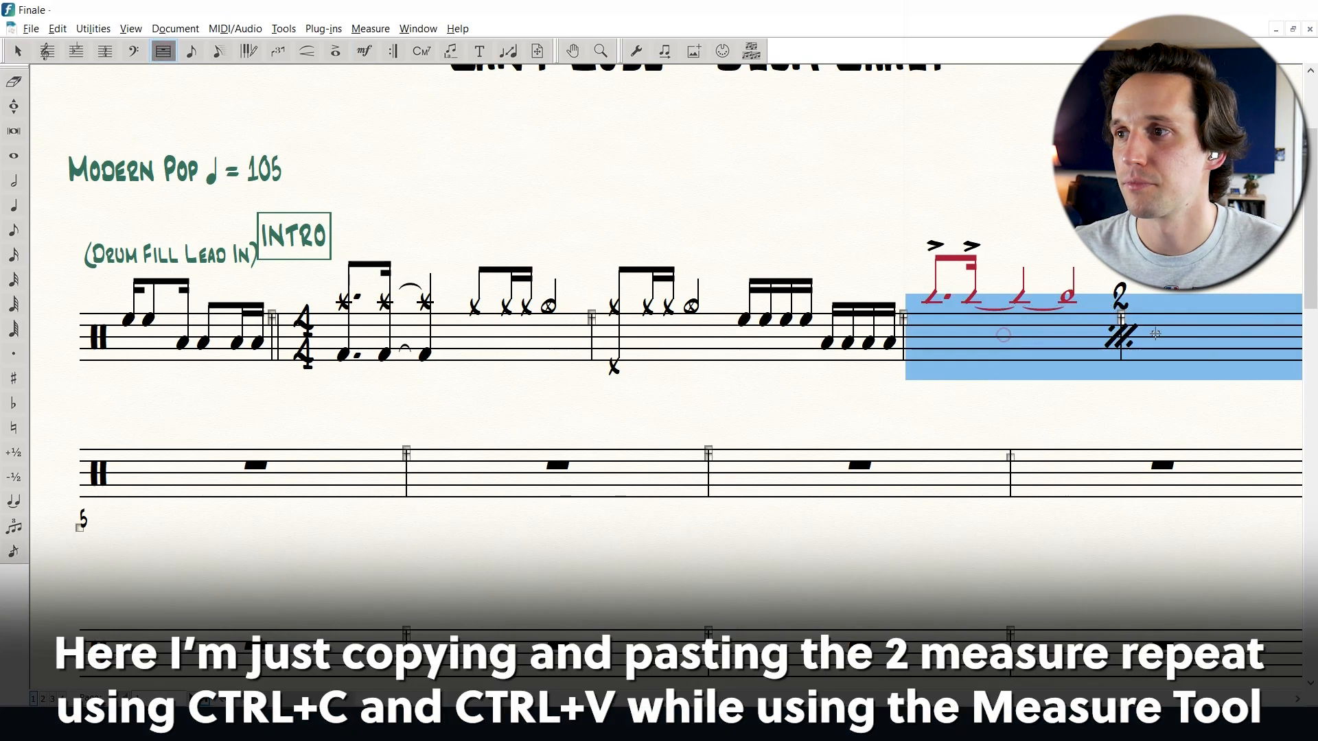
{"action": "left_click", "coordinate": [332, 476]}
{"action": "key", "text": "ctrl+v"}
{"action": "scroll", "coordinate": [687, 446], "scroll_direction": "down", "scroll_amount": 1}
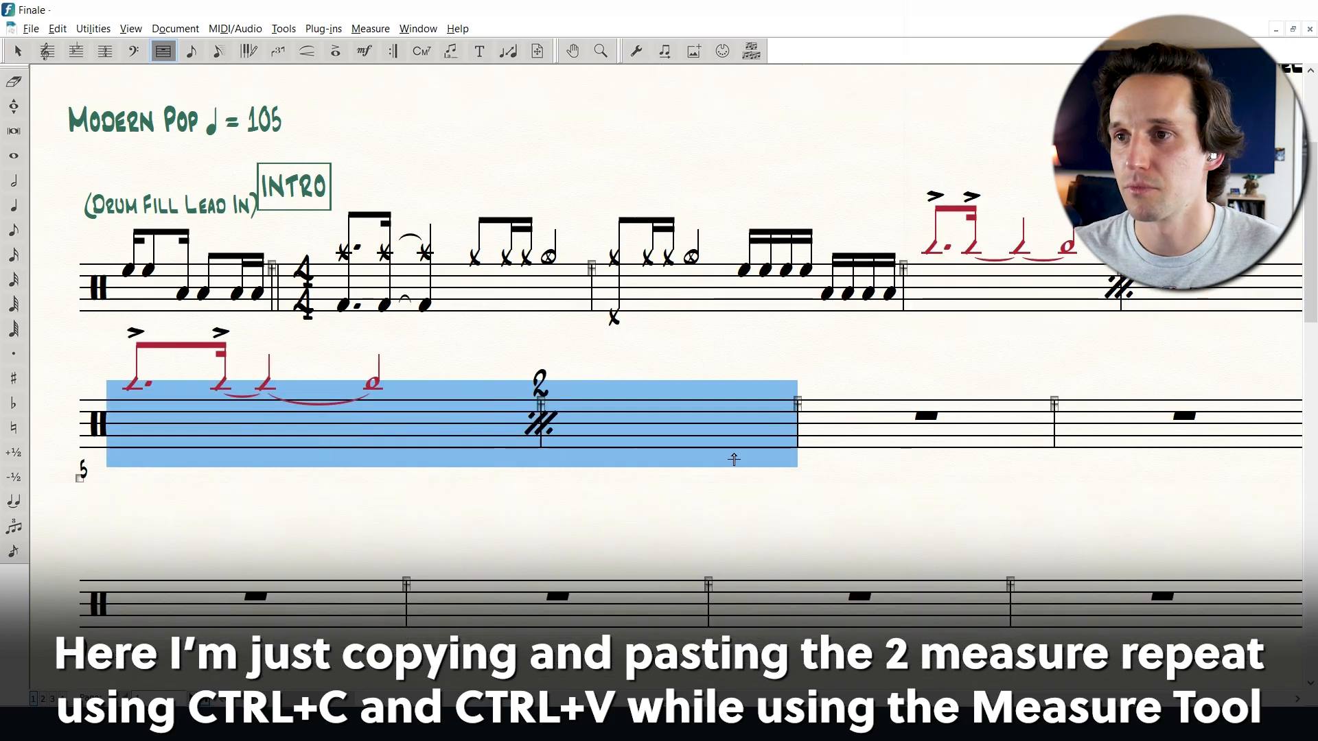
{"action": "left_click", "coordinate": [901, 445]}
{"action": "key", "text": "ctrl+v"}
{"action": "key", "text": "ctrl+minus"}
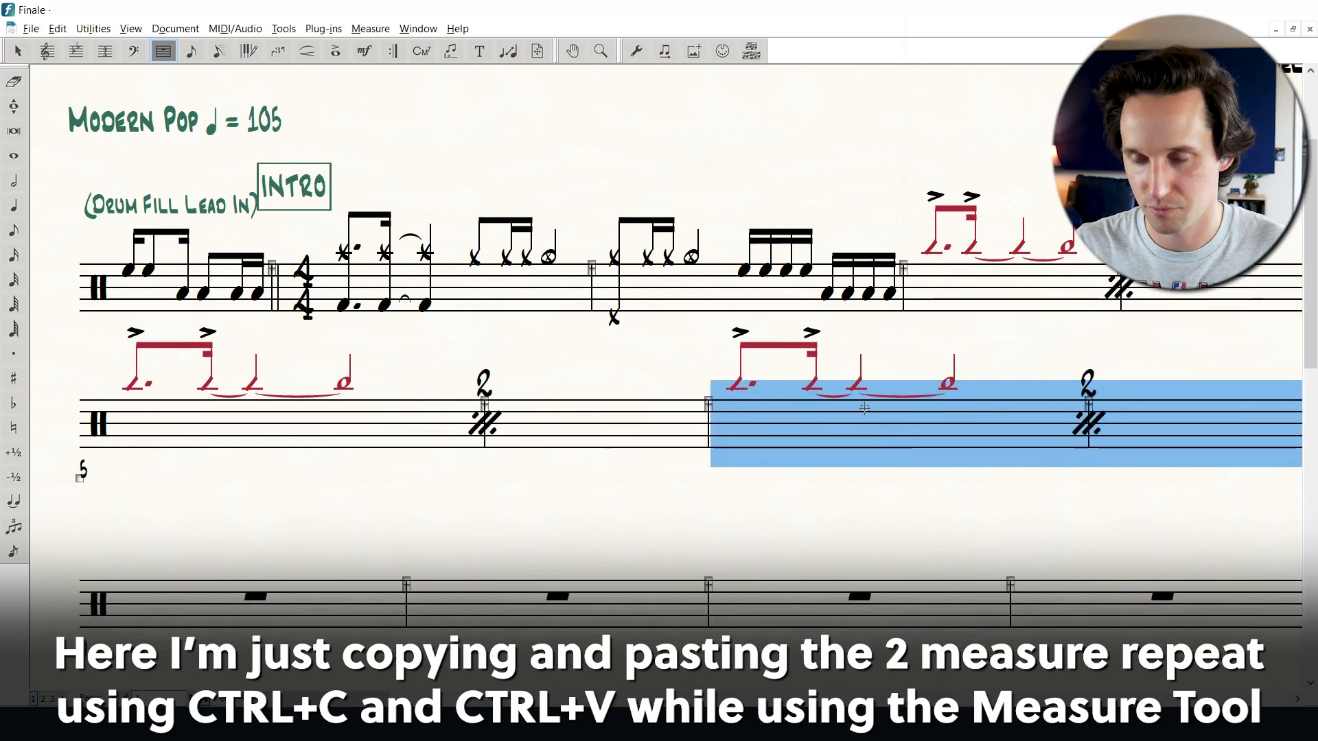
{"action": "left_click", "coordinate": [247, 464]}
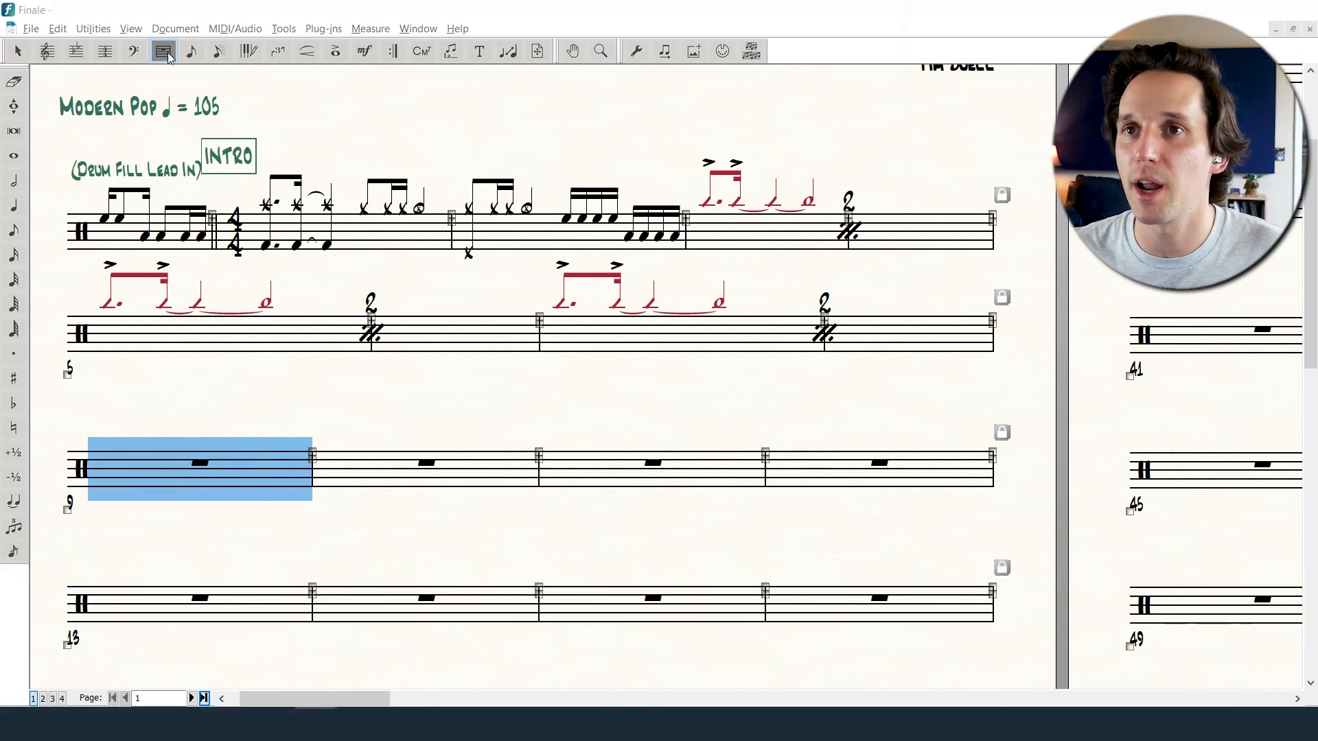
- Give measure 8, the last measure of the second system, a double barline
{"action": "left_click", "coordinate": [886, 317]}
{"action": "right_click", "coordinate": [886, 316]}
{"action": "mouse_move", "coordinate": [929, 300]}
{"action": "left_click", "coordinate": [1098, 310]}
{"action": "left_click", "coordinate": [883, 394]}
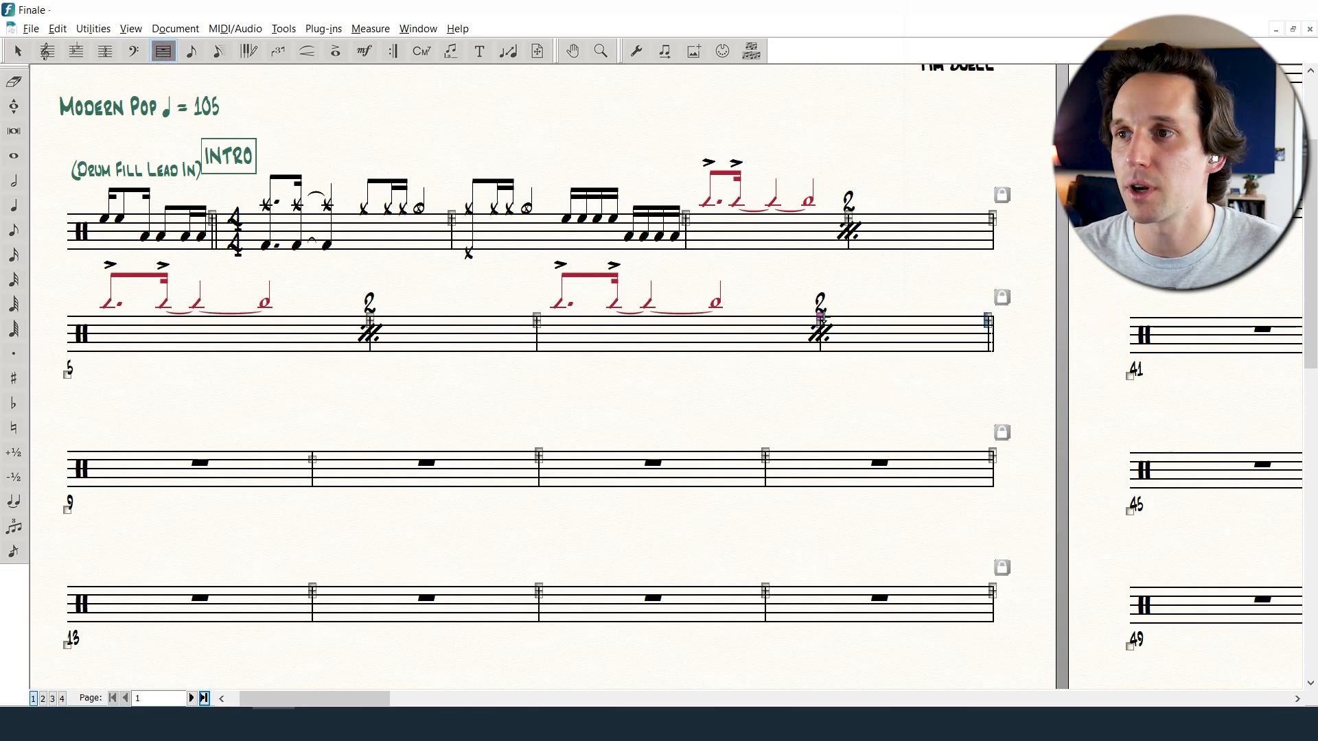
{"action": "left_click_drag", "start_coordinate": [804, 320], "coordinate": [781, 317]}
- Add a boxed VERSE label at measure 9 from a duplicate of the INTRO expression, and shift it to the start of the system
{"action": "left_click", "coordinate": [355, 46]}
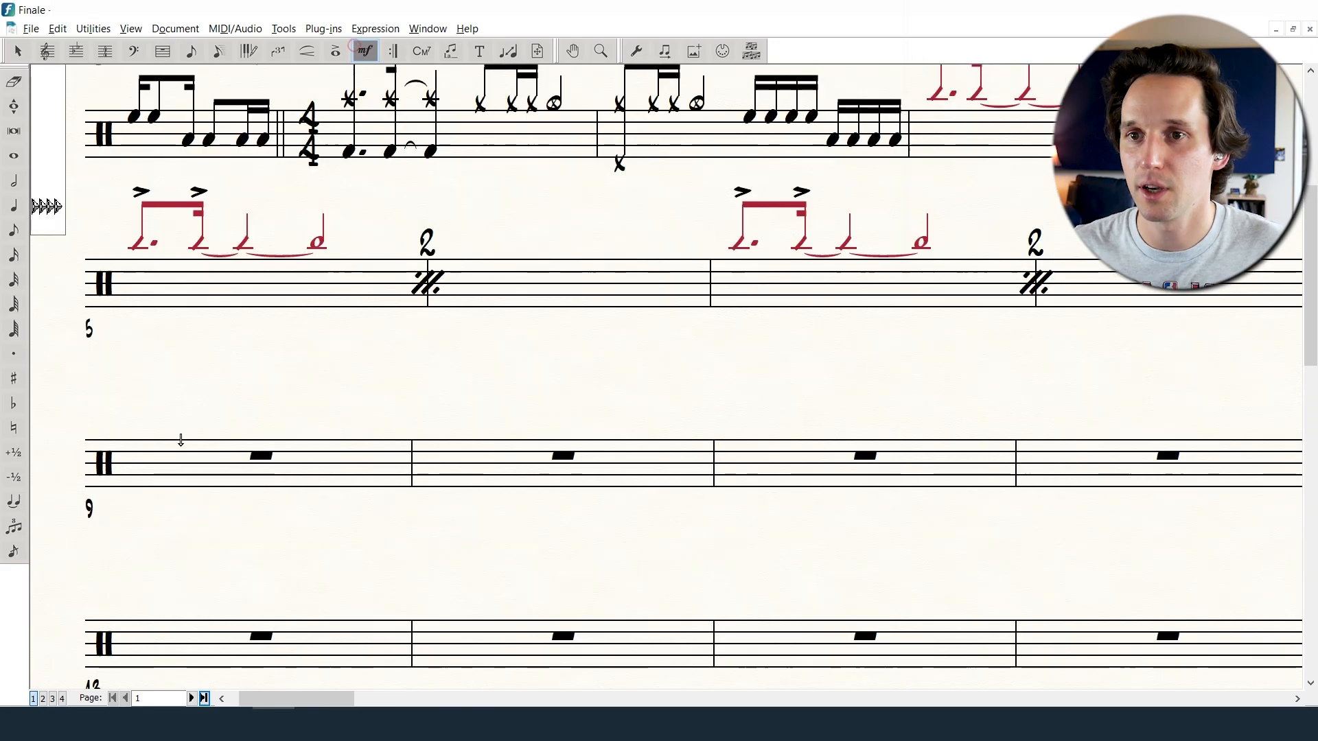
{"action": "double_click", "coordinate": [136, 454]}
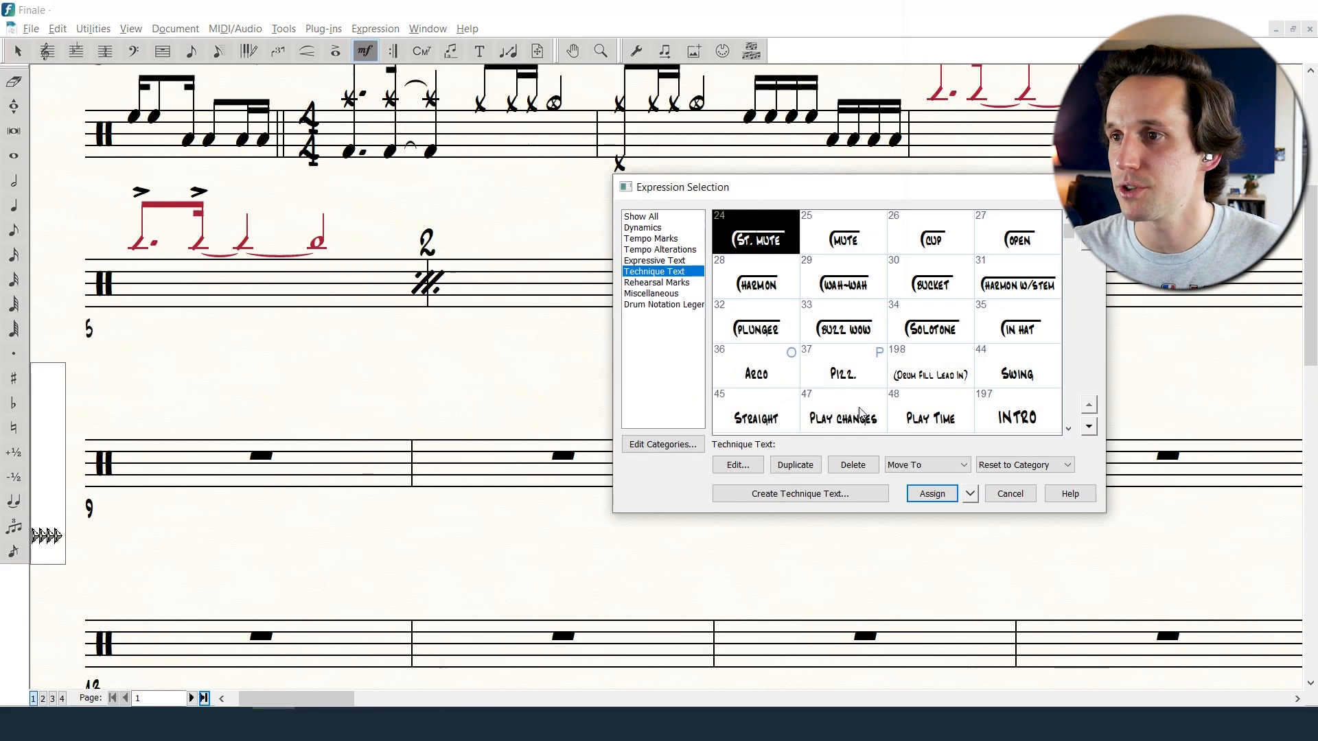
{"action": "scroll", "coordinate": [861, 349], "scroll_direction": "down", "scroll_amount": 4}
{"action": "left_click", "coordinate": [1018, 237]}
{"action": "left_click", "coordinate": [795, 465]}
{"action": "left_click", "coordinate": [745, 467]}
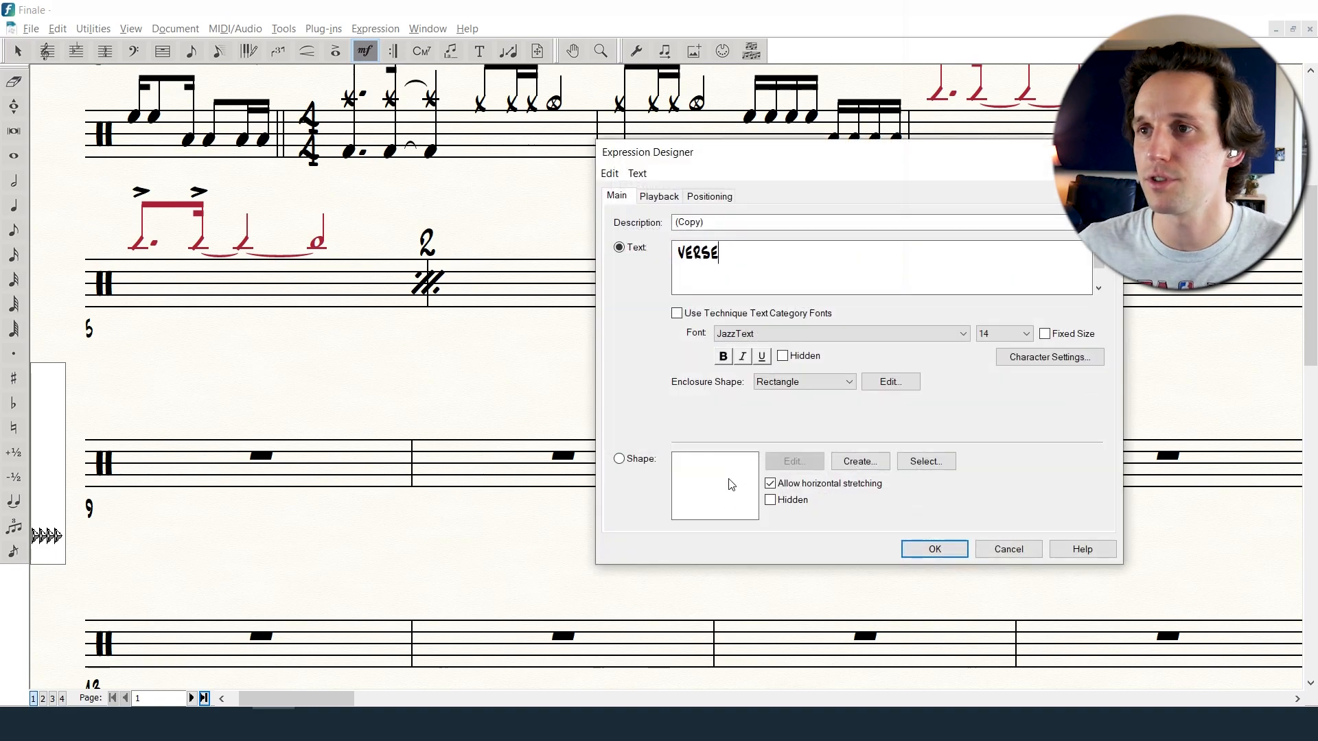
{"action": "left_click", "coordinate": [911, 553]}
{"action": "left_click", "coordinate": [931, 488]}
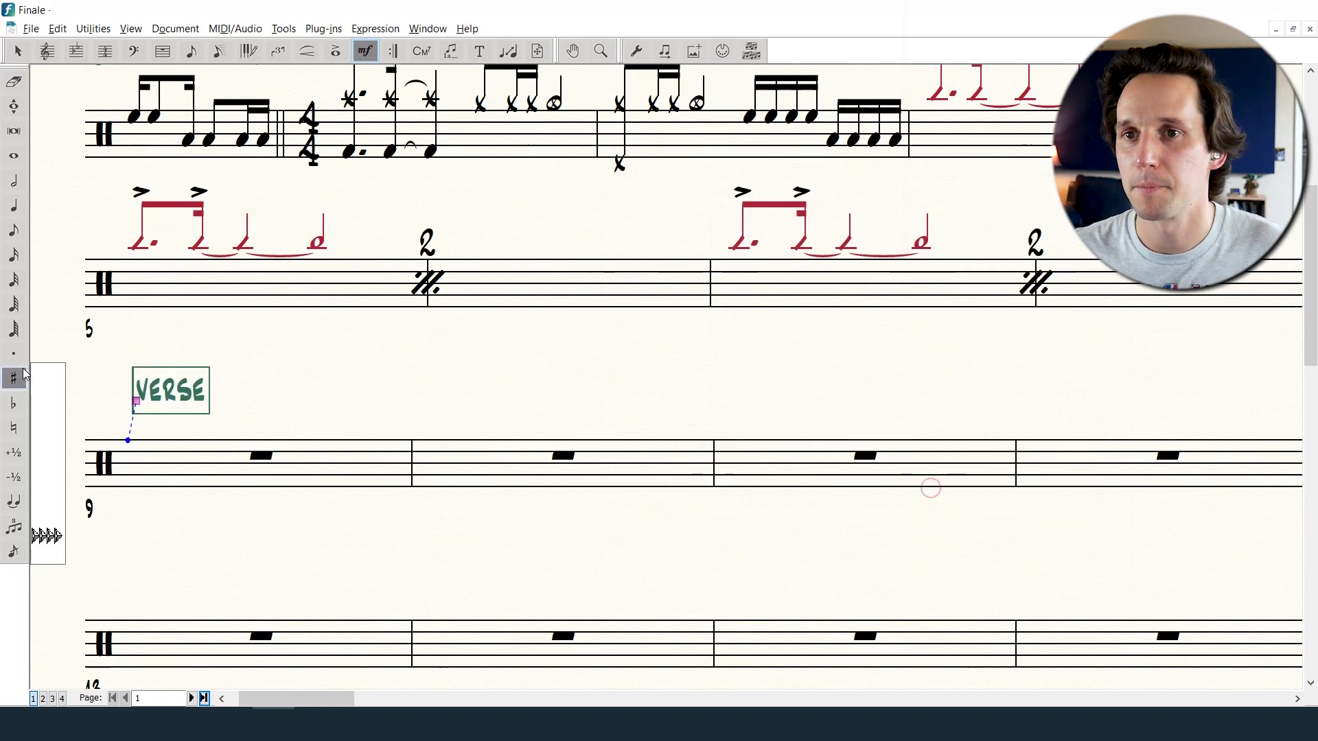
{"action": "left_click_drag", "start_coordinate": [138, 403], "coordinate": [82, 388]}
- Duplicate the Pizz. expression, change its text to (DRUM FILL), and place it above the end of measure 8
{"action": "scroll", "coordinate": [657, 329], "scroll_direction": "right", "scroll_amount": 5}
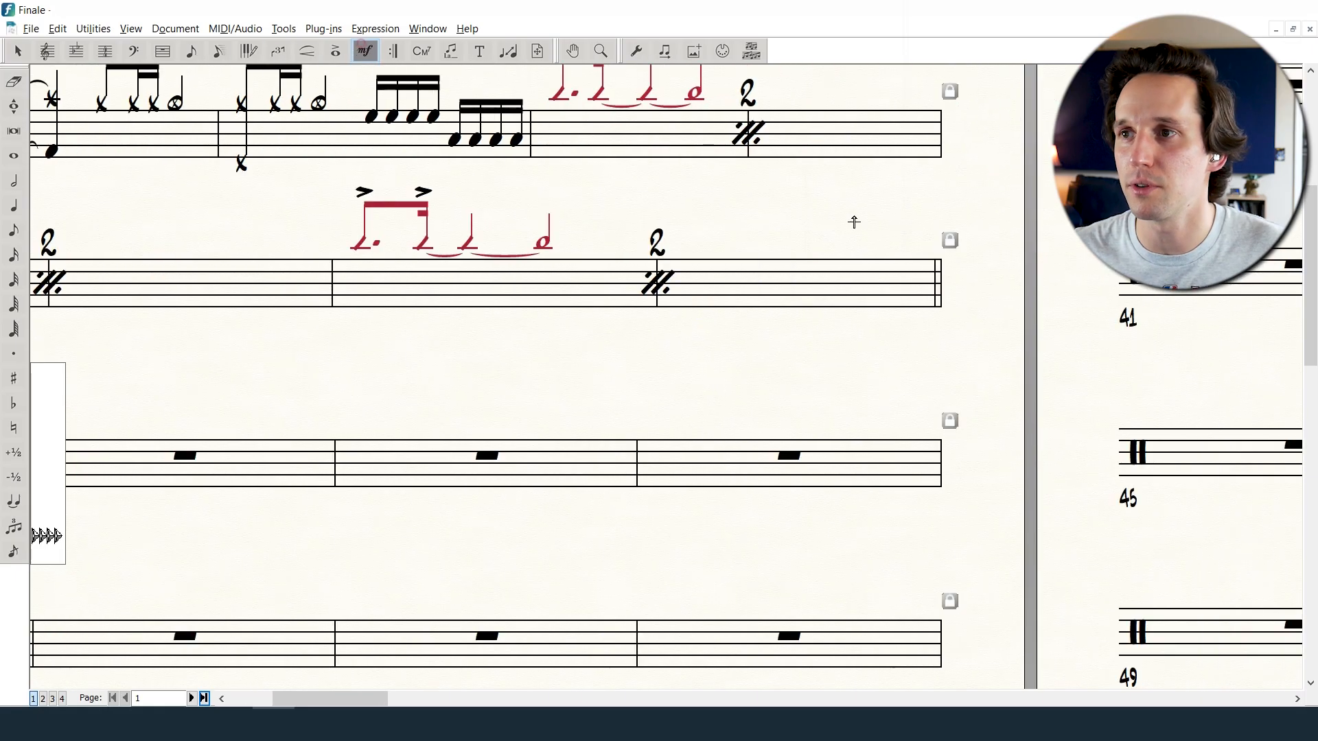
{"action": "double_click", "coordinate": [895, 259]}
{"action": "left_click", "coordinate": [837, 370]}
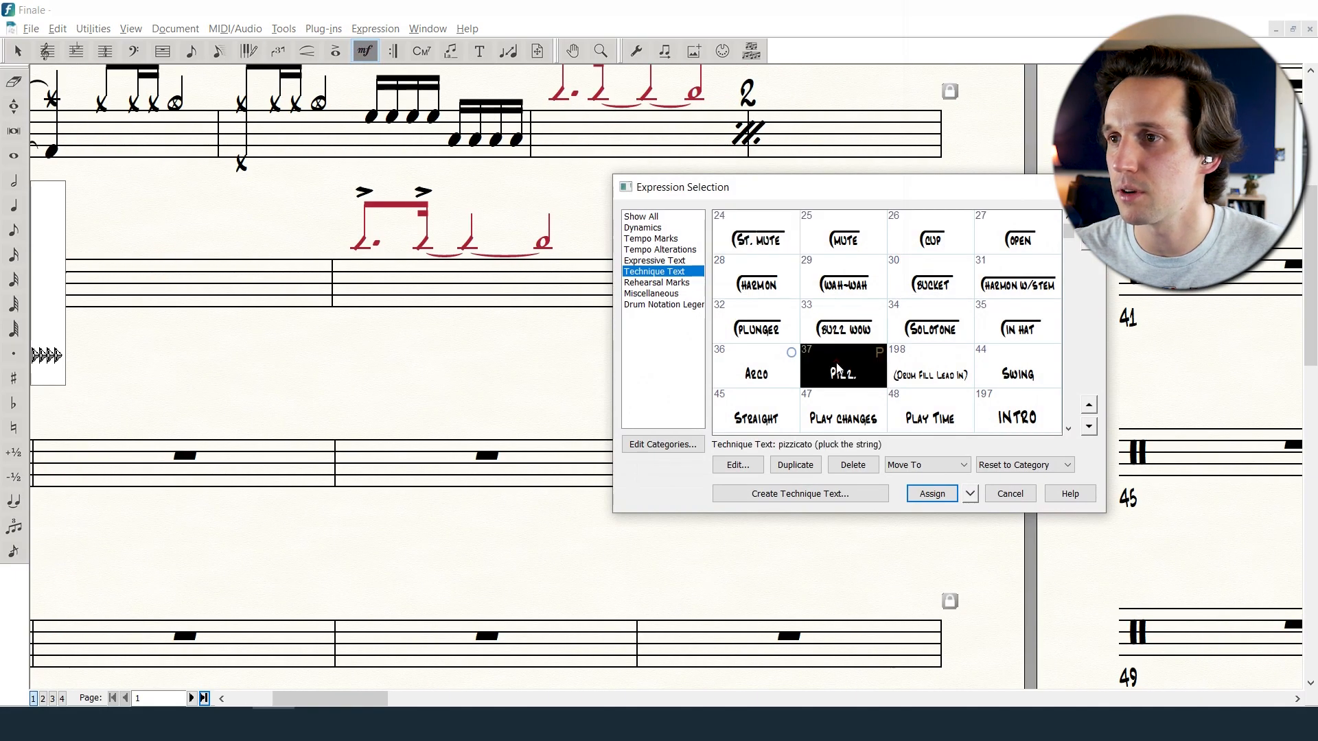
{"action": "left_click", "coordinate": [786, 465]}
{"action": "left_click", "coordinate": [738, 465]}
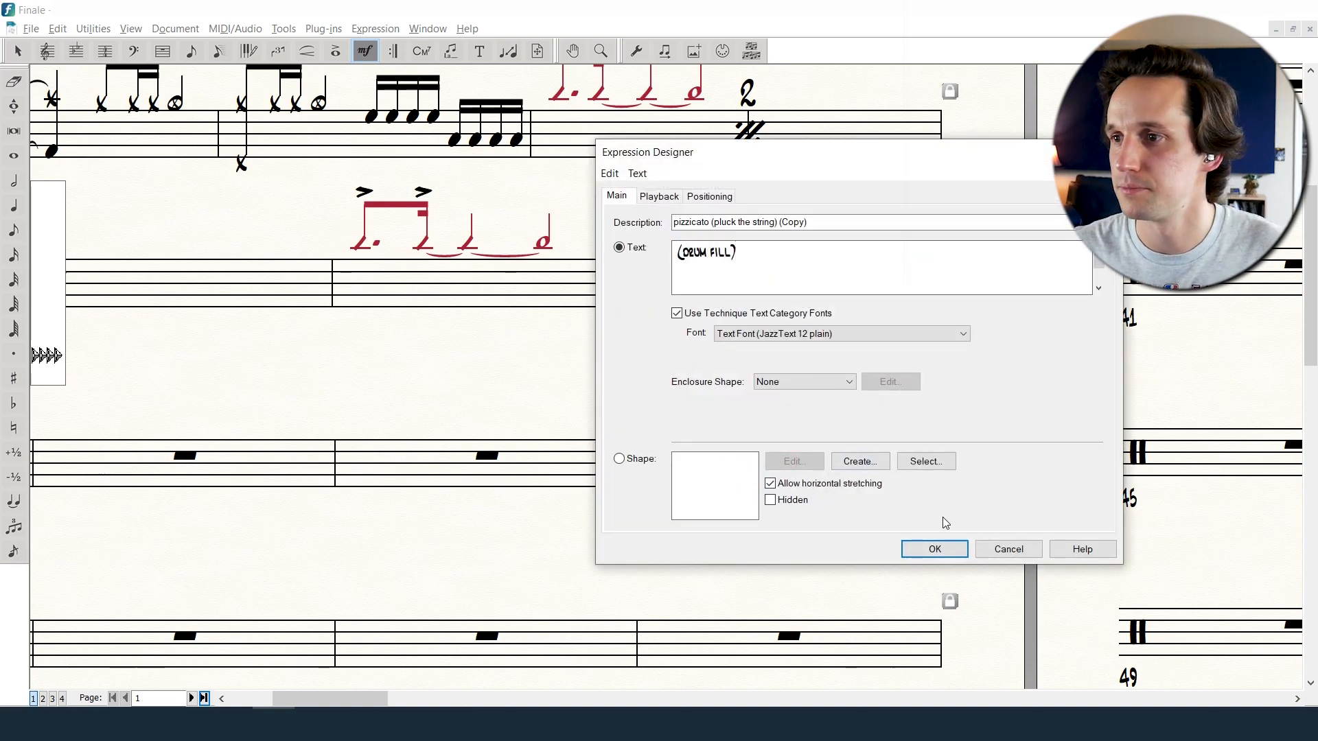
{"action": "left_click", "coordinate": [937, 548]}
{"action": "left_click", "coordinate": [933, 489]}
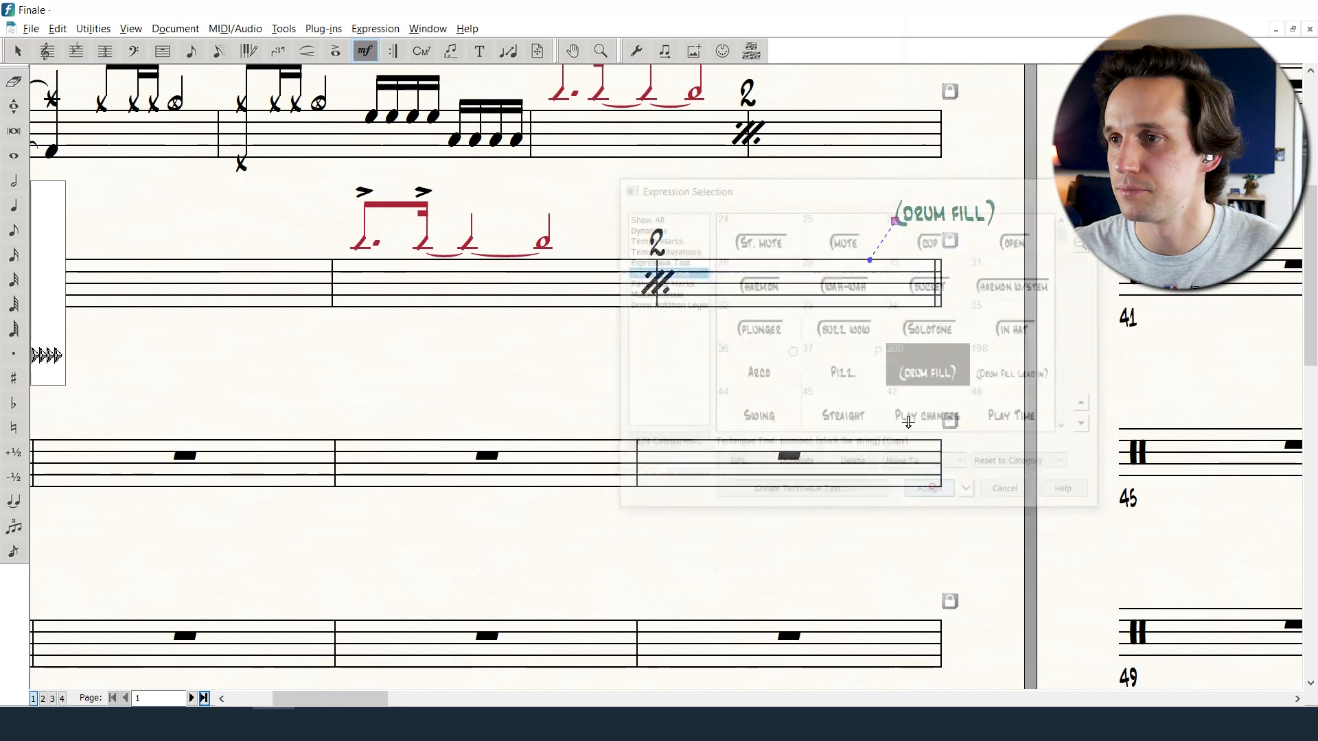
{"action": "left_click_drag", "start_coordinate": [896, 221], "coordinate": [833, 248]}
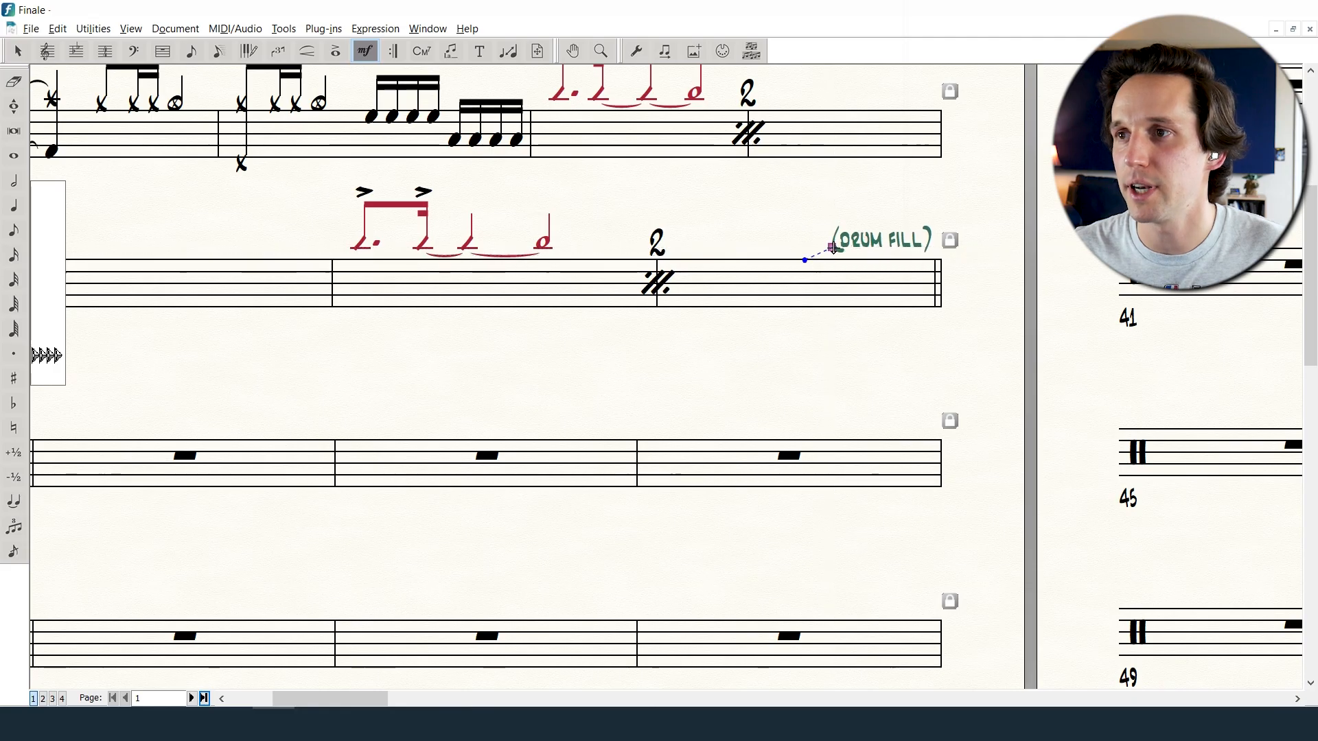
- Notate beat 1 of measure 9 as a dotted eighth and a sixteenth, each with cymbal and kick drum
{"action": "scroll", "coordinate": [806, 227], "scroll_direction": "left", "scroll_amount": 3}
{"action": "scroll", "coordinate": [806, 219], "scroll_direction": "left", "scroll_amount": 5}
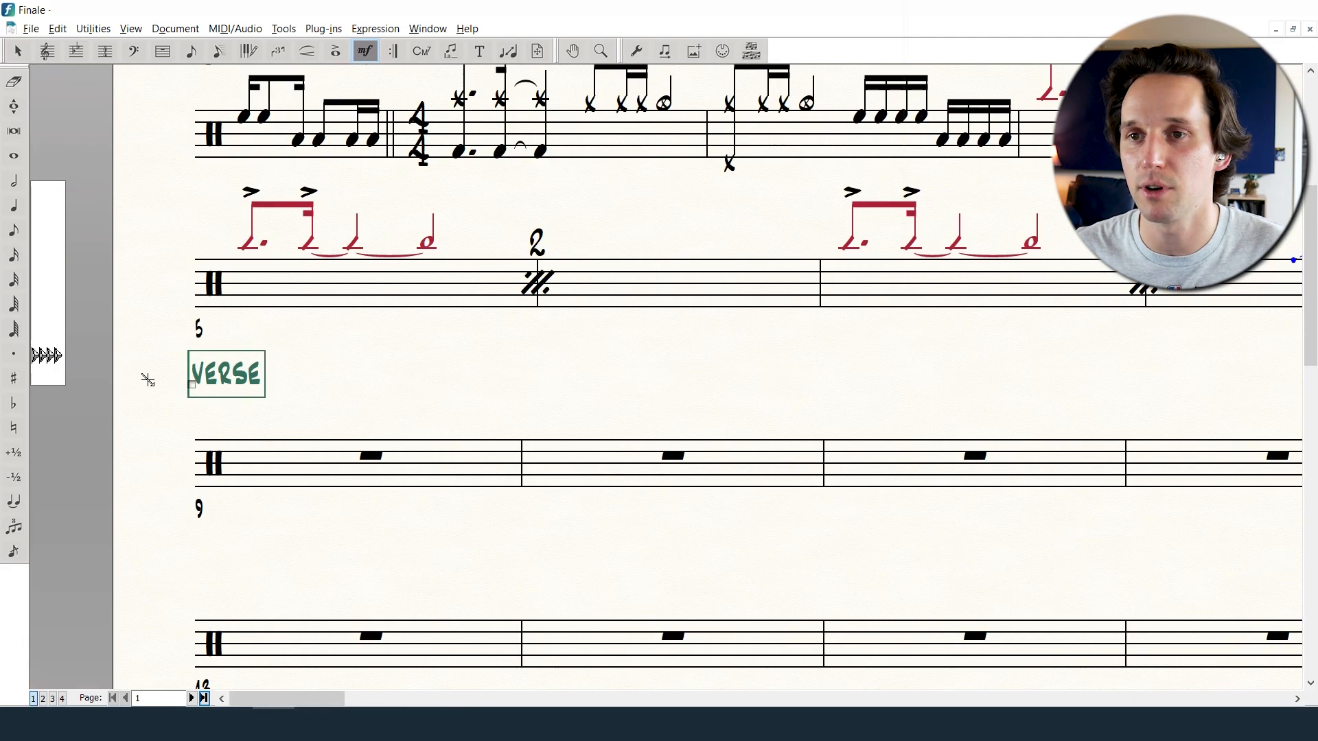
{"action": "key", "text": "alt+Tab"}
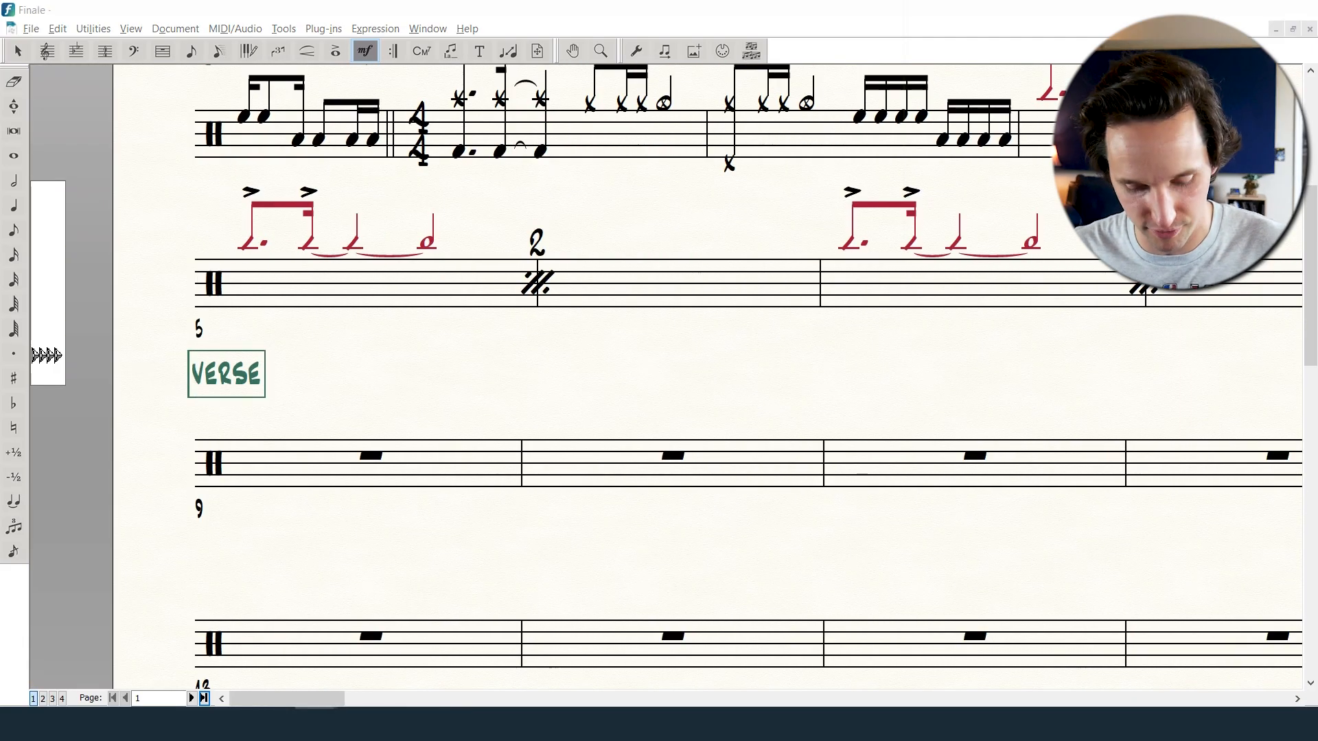
{"action": "left_click", "coordinate": [310, 482]}
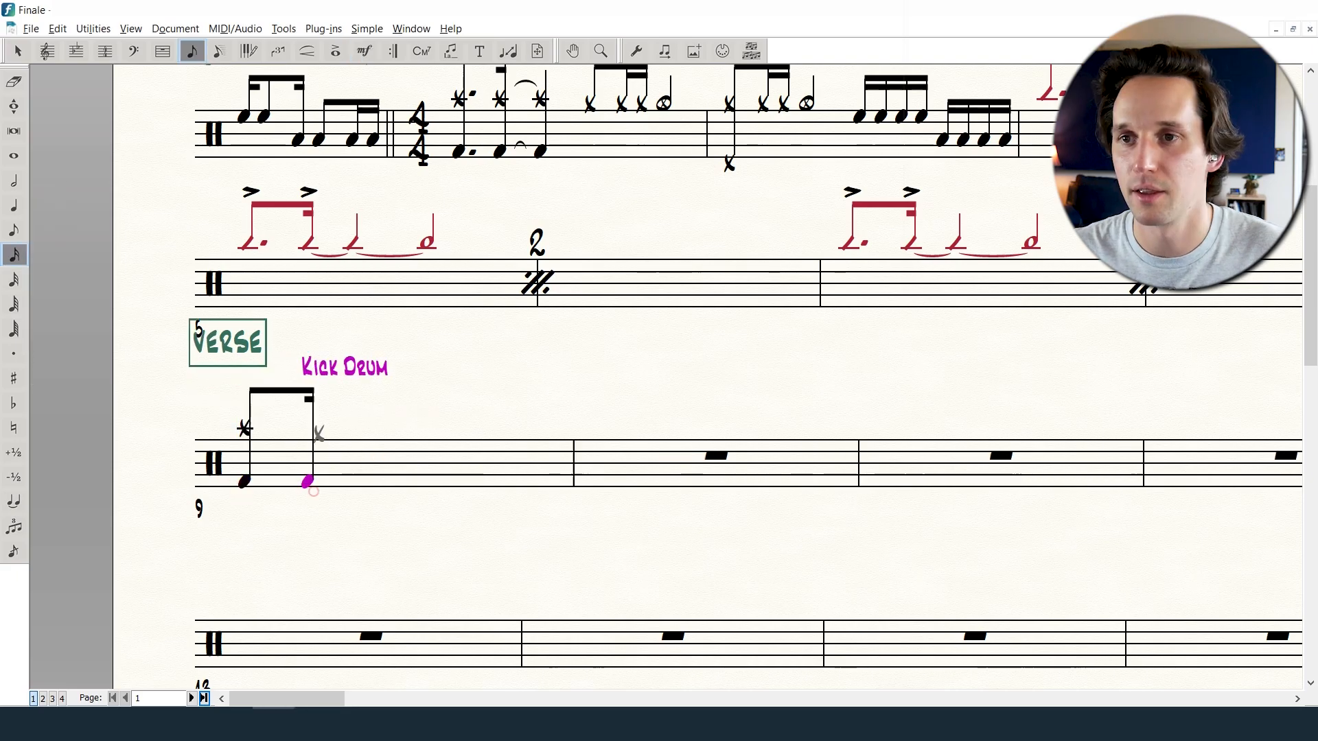
{"action": "left_click", "coordinate": [312, 429]}
{"action": "key", "text": "Left"}
{"action": "key", "text": "period"}
- Complete measure 9 with an eighth snare, two sixteenth hi-hats, two eighth open hi-hats, and a quarter snare with hi-hat foot
{"action": "key", "text": "4"}
{"action": "left_click", "coordinate": [436, 457]}
{"action": "key", "text": "3"}
{"action": "left_click", "coordinate": [466, 434]}
{"action": "left_click", "coordinate": [477, 434]}
{"action": "key", "text": "4"}
{"action": "left_click", "coordinate": [522, 434]}
{"action": "left_click", "coordinate": [566, 434]}
{"action": "key", "text": "5"}
{"action": "left_click", "coordinate": [588, 458]}
{"action": "left_click", "coordinate": [589, 493]}
- Lower the third system slightly and reposition the VERSE label just above its staff, clear of the measure number 5
{"action": "scroll", "coordinate": [589, 493], "scroll_direction": "down", "scroll_amount": 1}
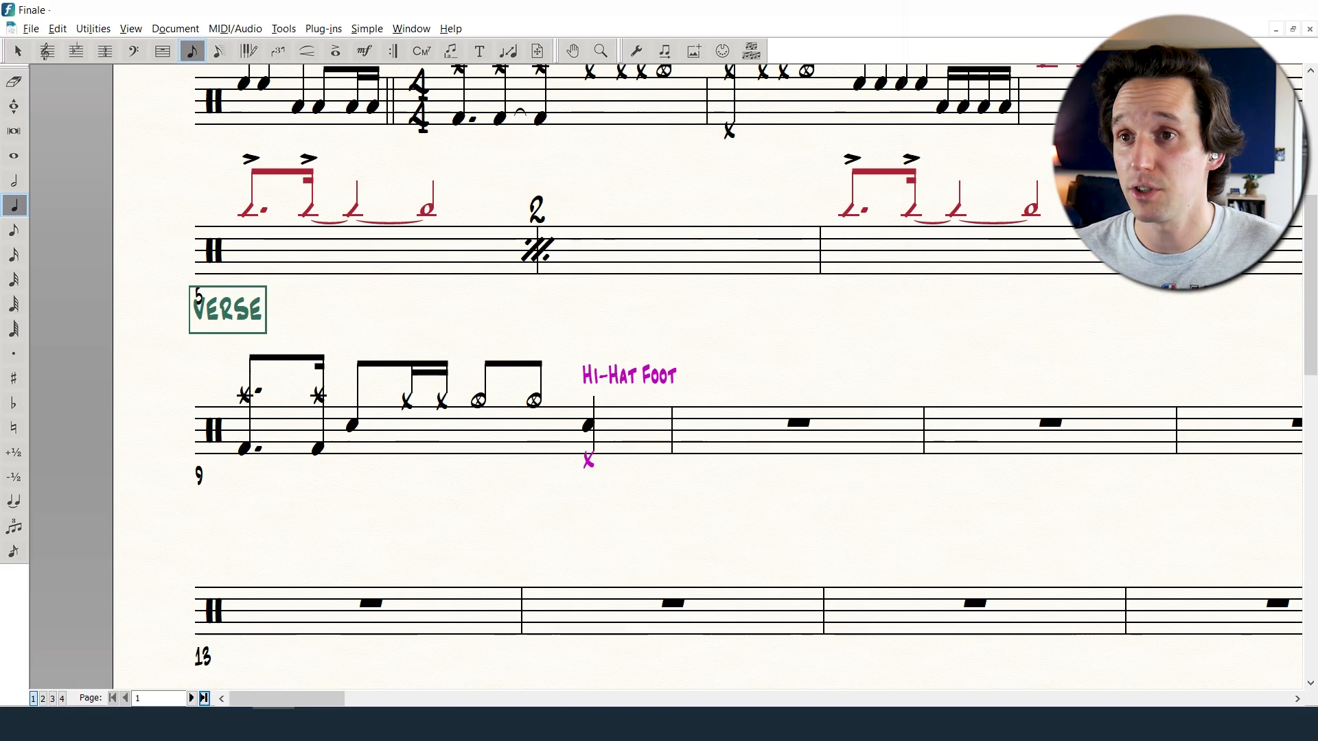
{"action": "left_click", "coordinate": [541, 55]}
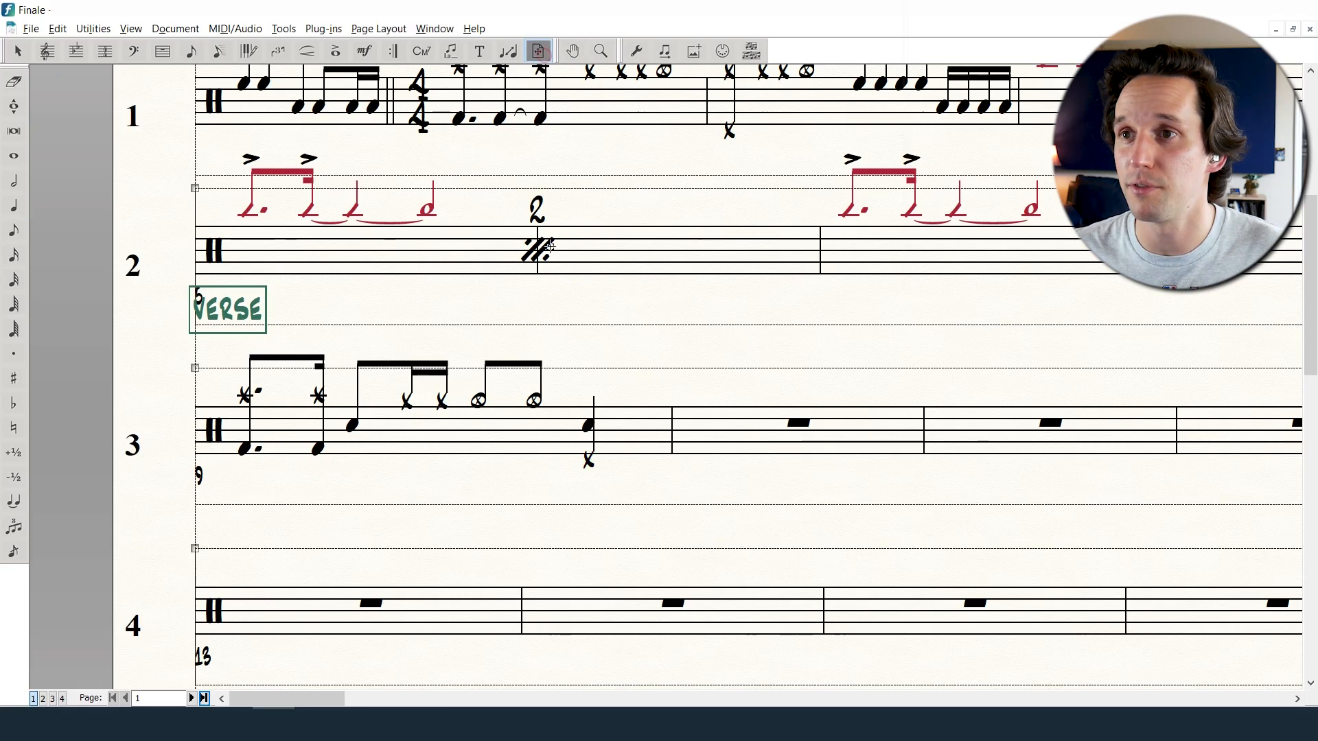
{"action": "left_click_drag", "start_coordinate": [525, 410], "coordinate": [525, 427]}
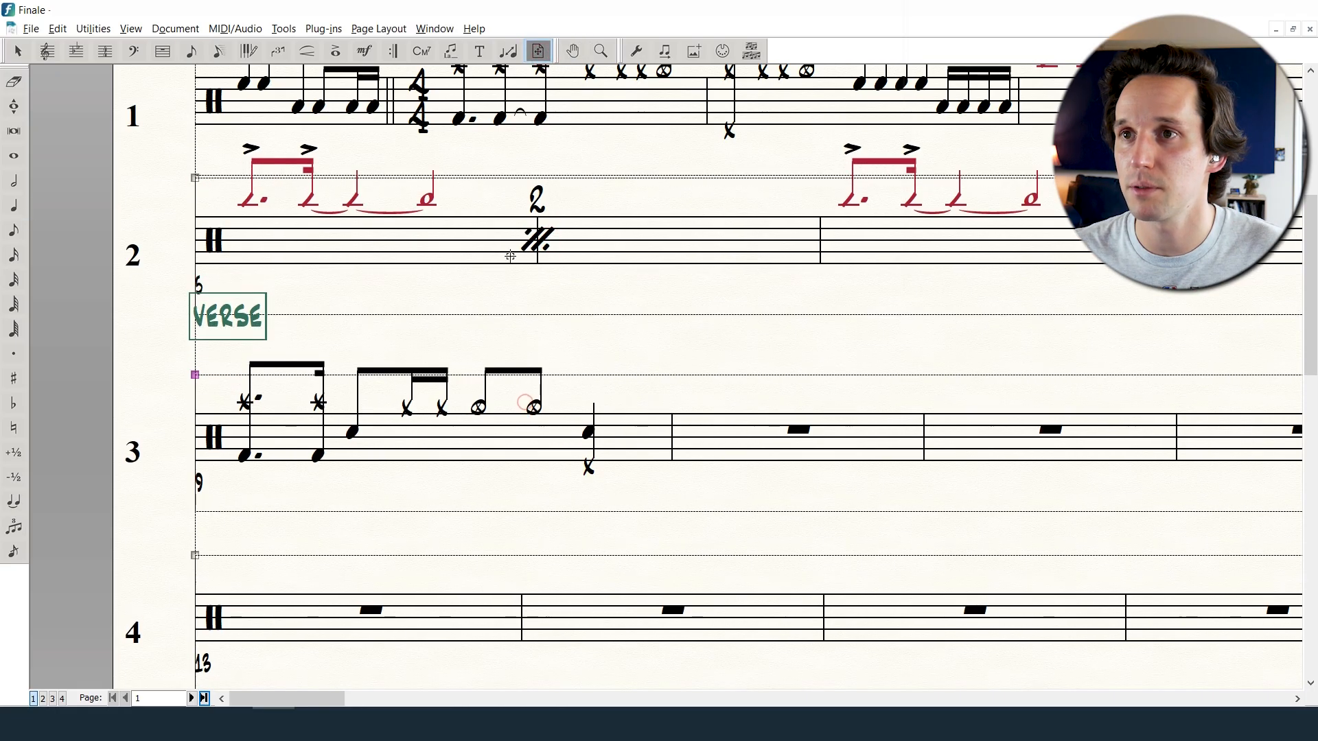
{"action": "left_click", "coordinate": [376, 61]}
{"action": "left_click_drag", "start_coordinate": [192, 328], "coordinate": [191, 334]}
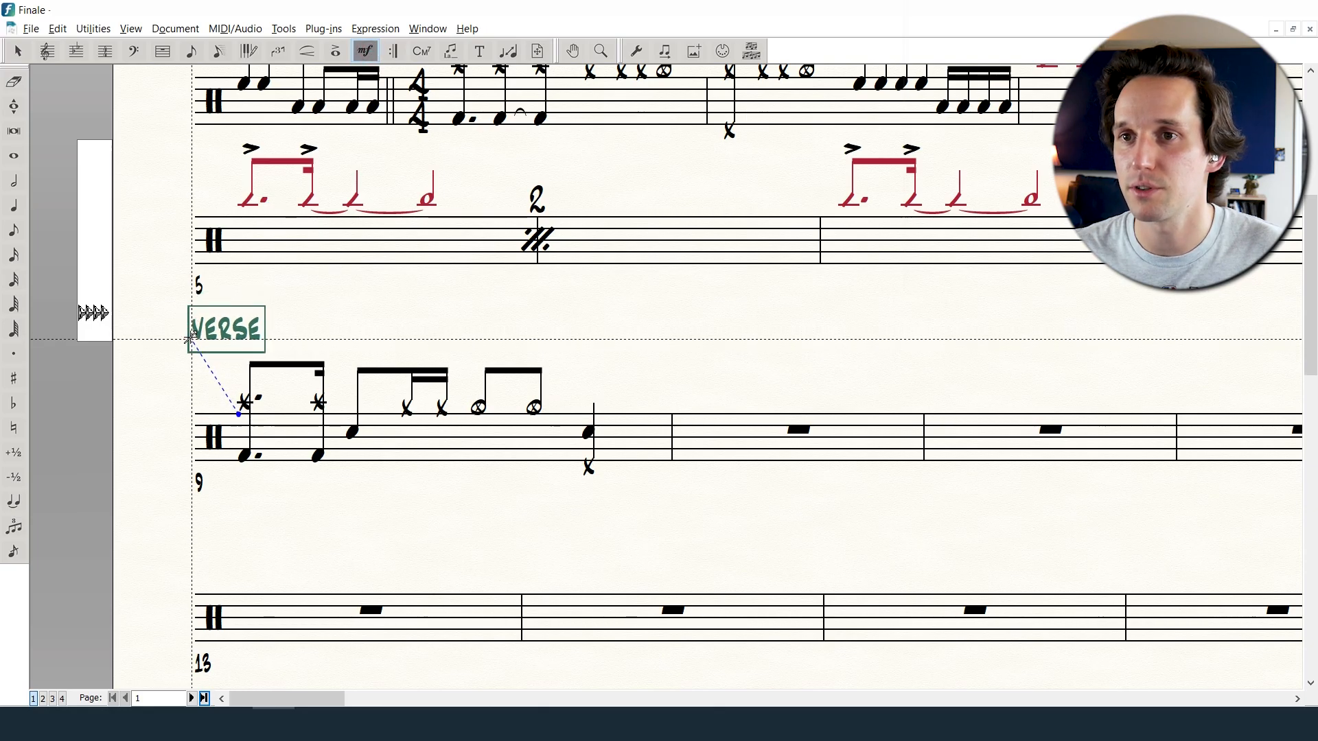
- Start measure 10 with a dotted eighth kick, a sixteenth kick and a quarter snare
{"action": "scroll", "coordinate": [576, 286], "scroll_direction": "down", "scroll_amount": 1}
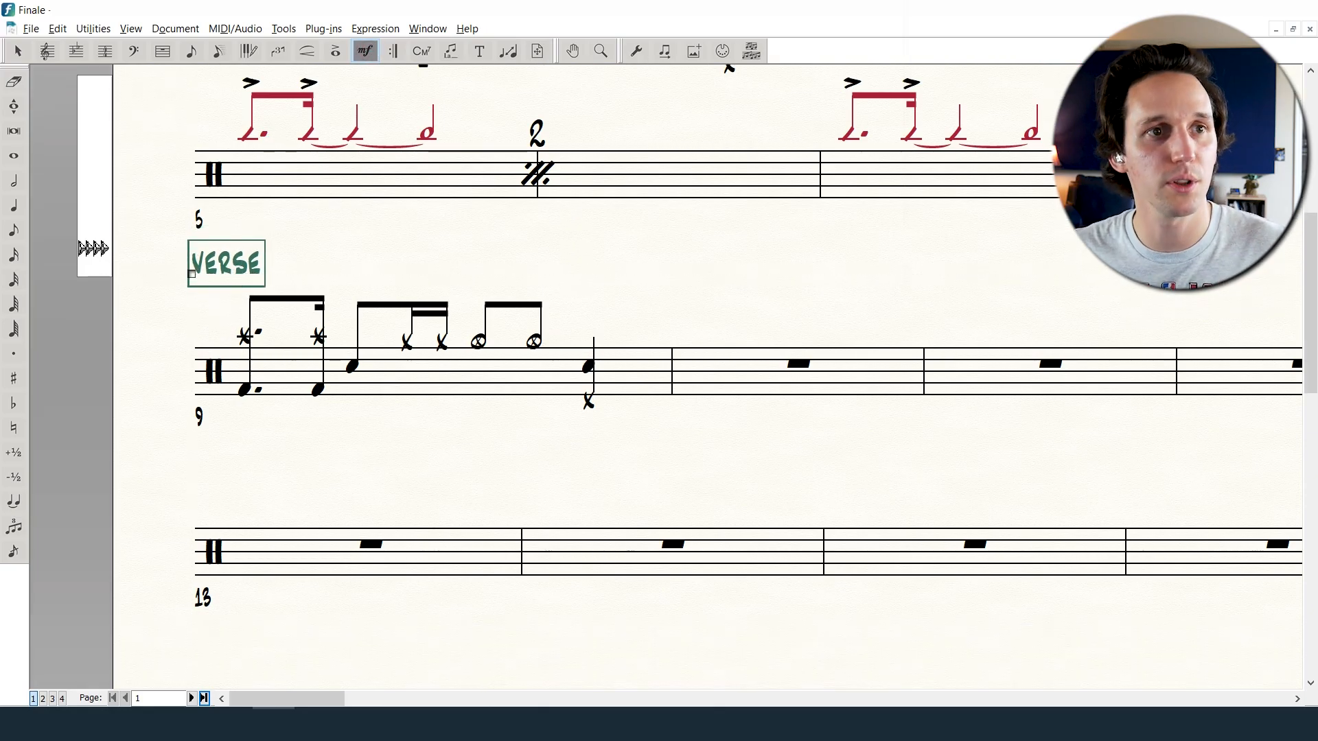
{"action": "left_click", "coordinate": [685, 390]}
{"action": "key", "text": "3"}
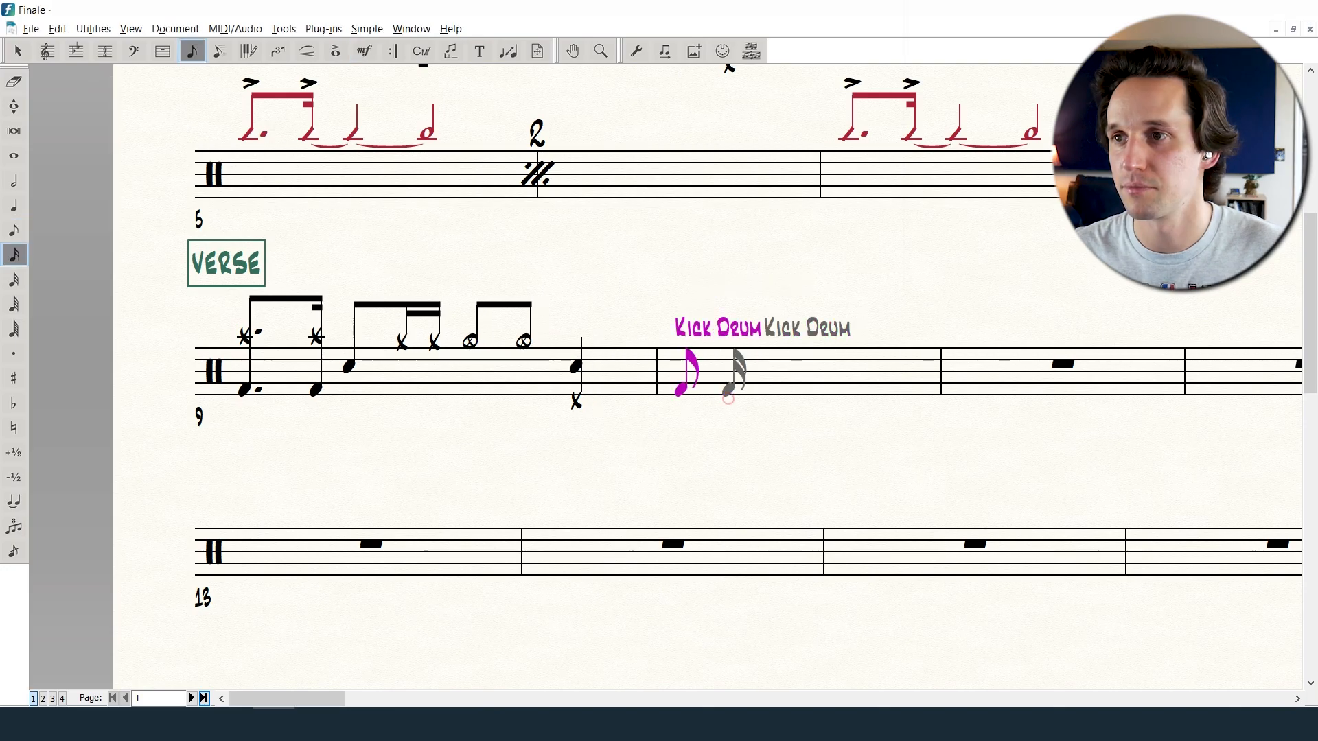
{"action": "left_click", "coordinate": [733, 390]}
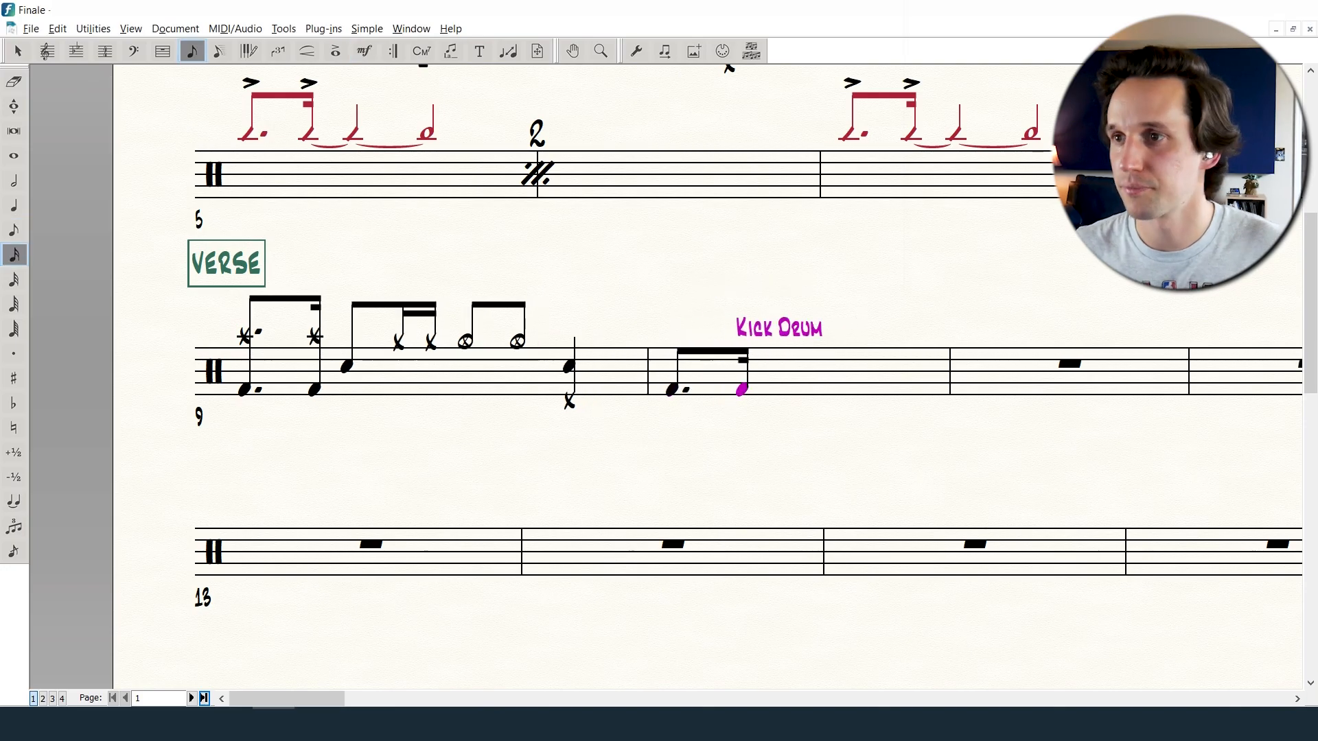
{"action": "key", "text": "4"}
{"action": "key", "text": "5"}
{"action": "left_click", "coordinate": [810, 366]}
- Complete measure 10 with four sixteenth closed hi-hats on beat 3 and a quarter snare on beat 4
{"action": "key", "text": "3"}
{"action": "left_click", "coordinate": [876, 337]}
{"action": "left_click", "coordinate": [886, 338]}
{"action": "left_click", "coordinate": [896, 338]}
{"action": "left_click", "coordinate": [913, 338]}
{"action": "key", "text": "Down"}
{"action": "key", "text": "Left"}
{"action": "key", "text": "Down"}
{"action": "key", "text": "Left"}
{"action": "key", "text": "Left"}
{"action": "key", "text": "Down"}
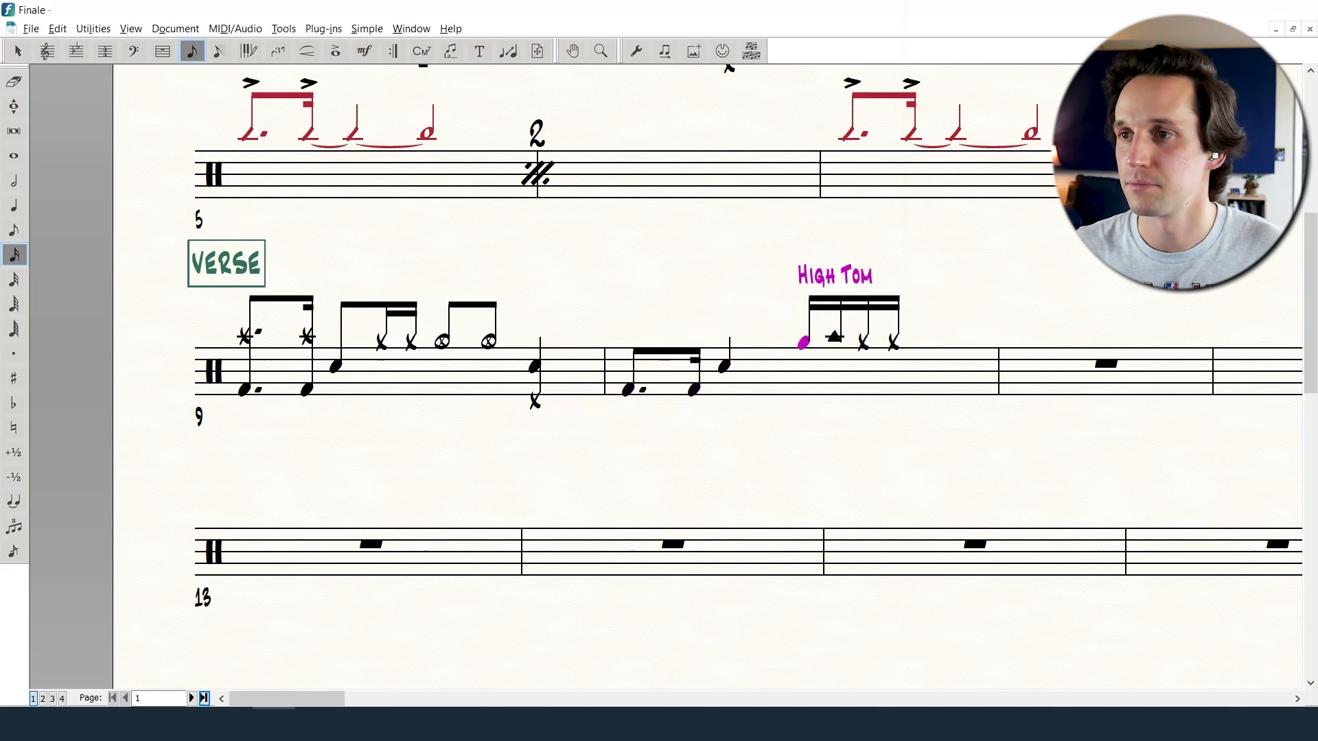
{"action": "key", "text": "Down"}
{"action": "key", "text": "Right"}
{"action": "key", "text": "Down"}
{"action": "key", "text": "5"}
{"action": "left_click", "coordinate": [947, 365]}
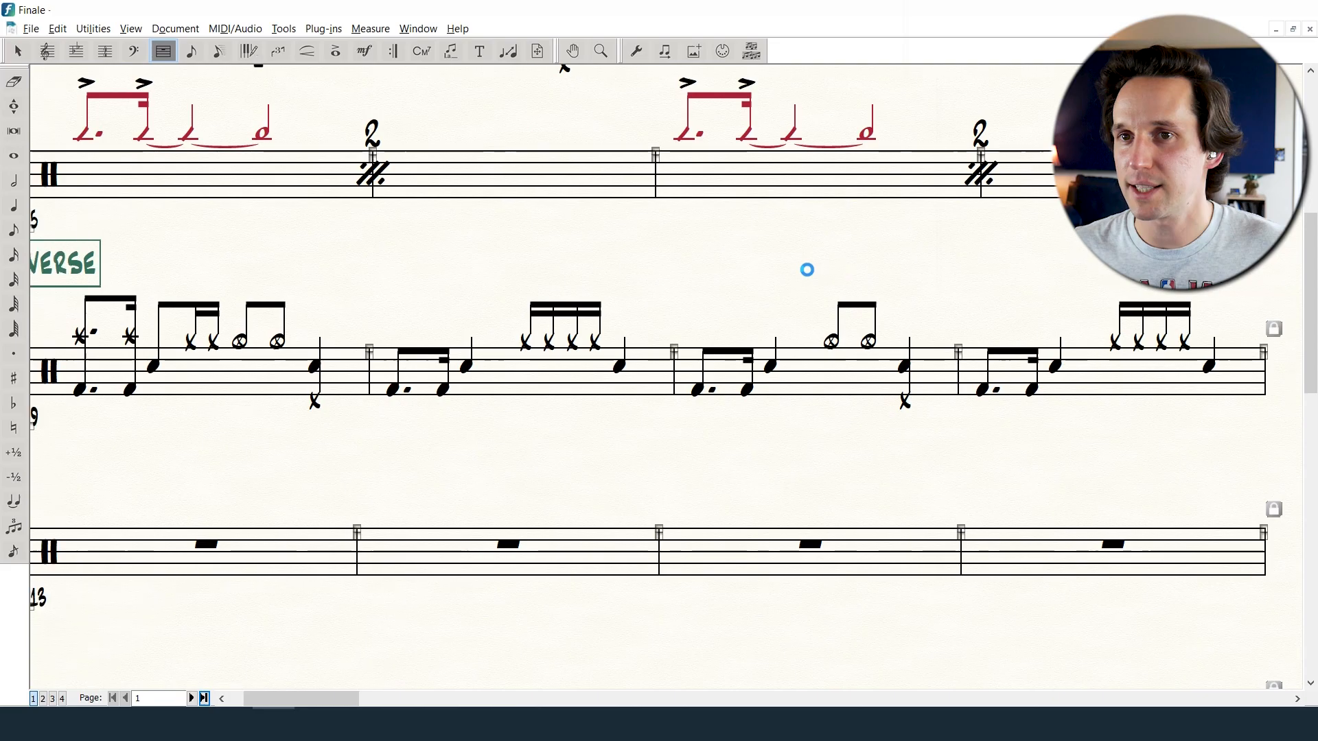
- Apply the Two-Bar Repeat staff style to measures 13–14
{"action": "key", "text": "ctrl+minus"}
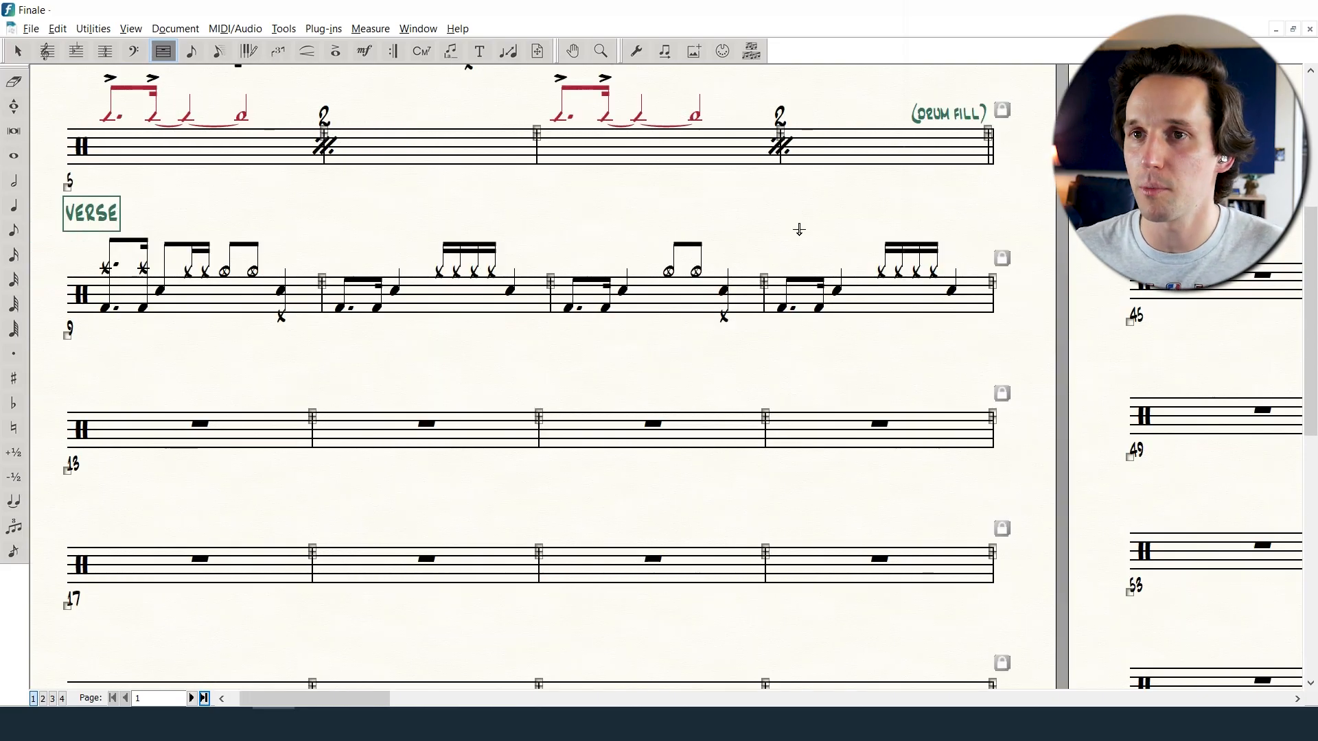
{"action": "scroll", "coordinate": [799, 230], "scroll_direction": "left", "scroll_amount": 1}
{"action": "scroll", "coordinate": [800, 229], "scroll_direction": "up", "scroll_amount": 2}
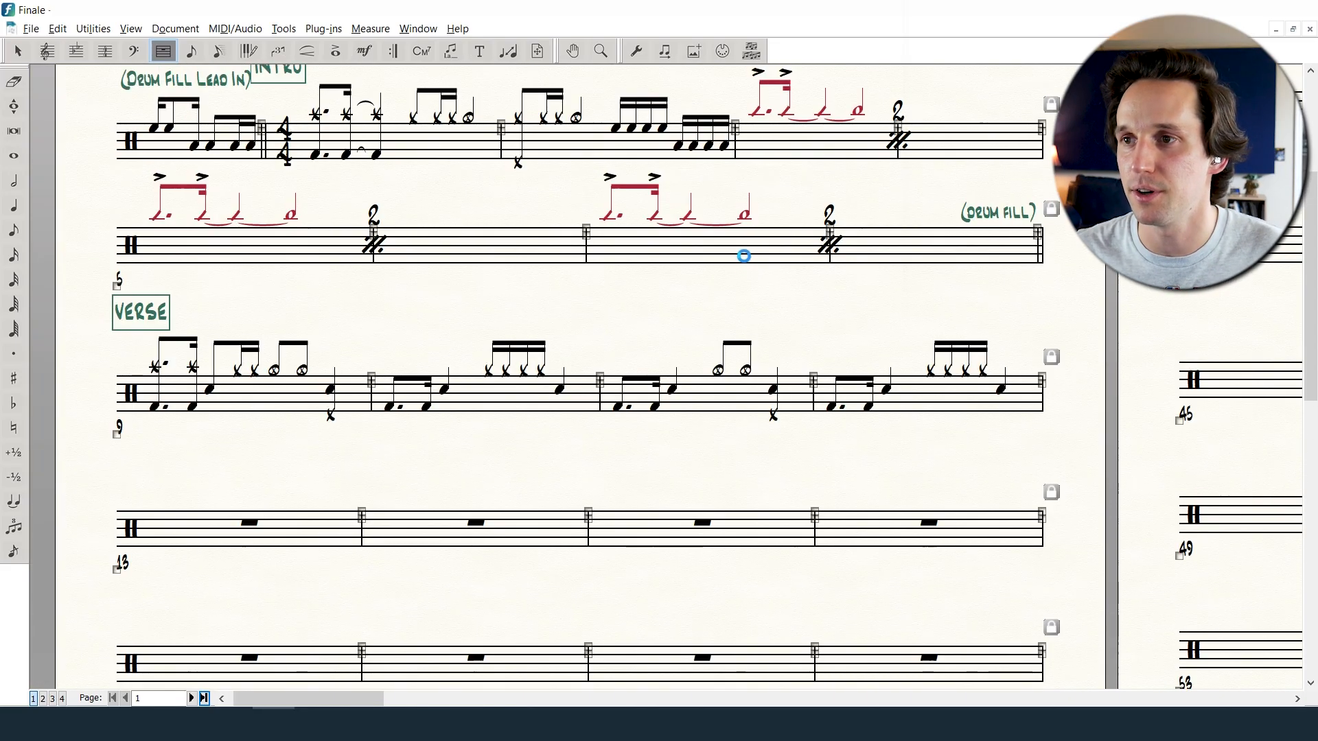
{"action": "scroll", "coordinate": [744, 256], "scroll_direction": "left", "scroll_amount": 1}
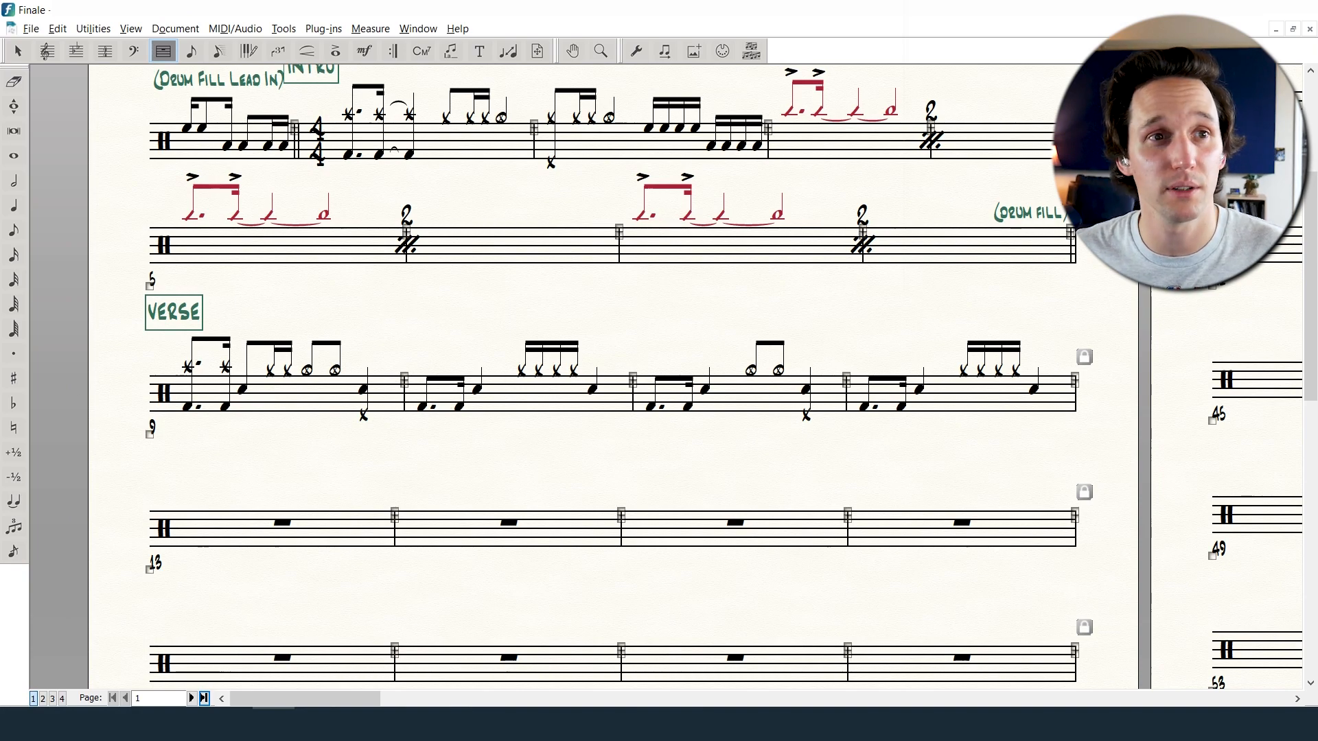
{"action": "scroll", "coordinate": [476, 456], "scroll_direction": "down", "scroll_amount": 1}
{"action": "left_click", "coordinate": [335, 475]}
{"action": "left_click", "coordinate": [460, 475], "text": "shift"}
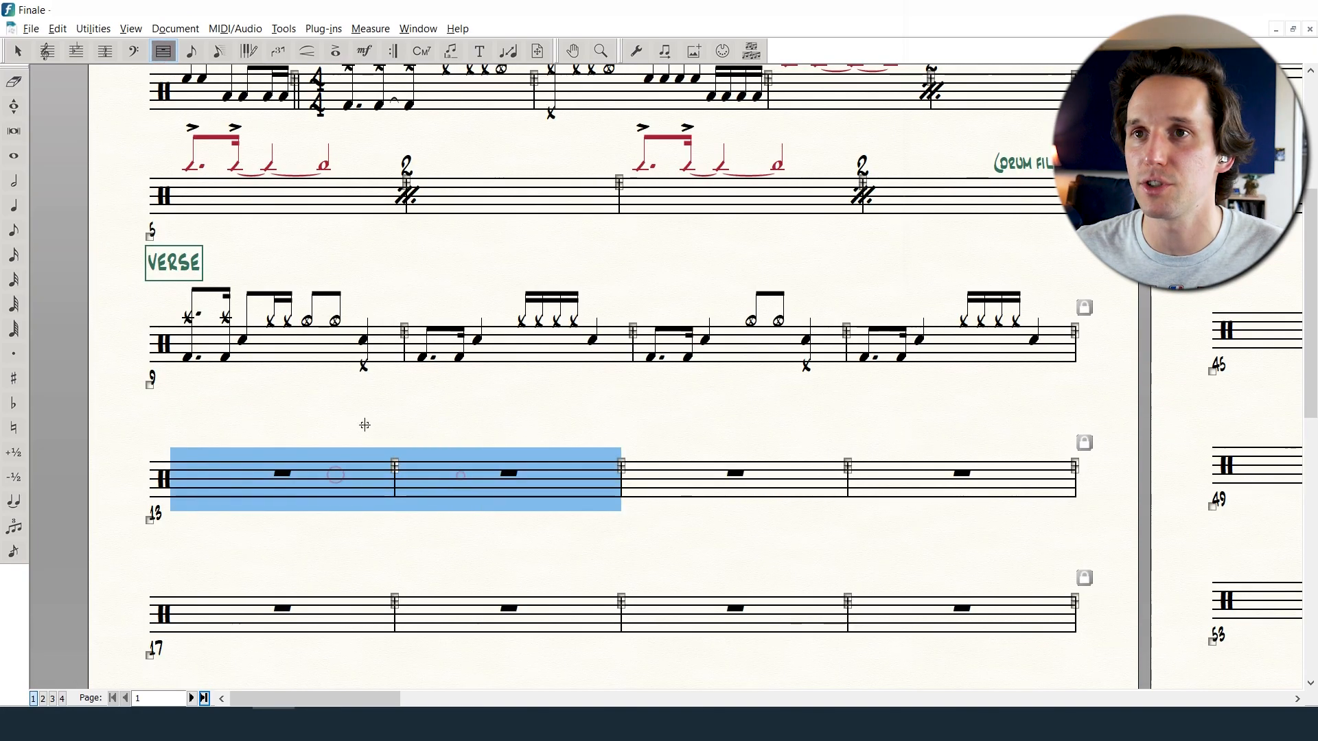
{"action": "left_click", "coordinate": [46, 51]}
{"action": "right_click", "coordinate": [339, 473]}
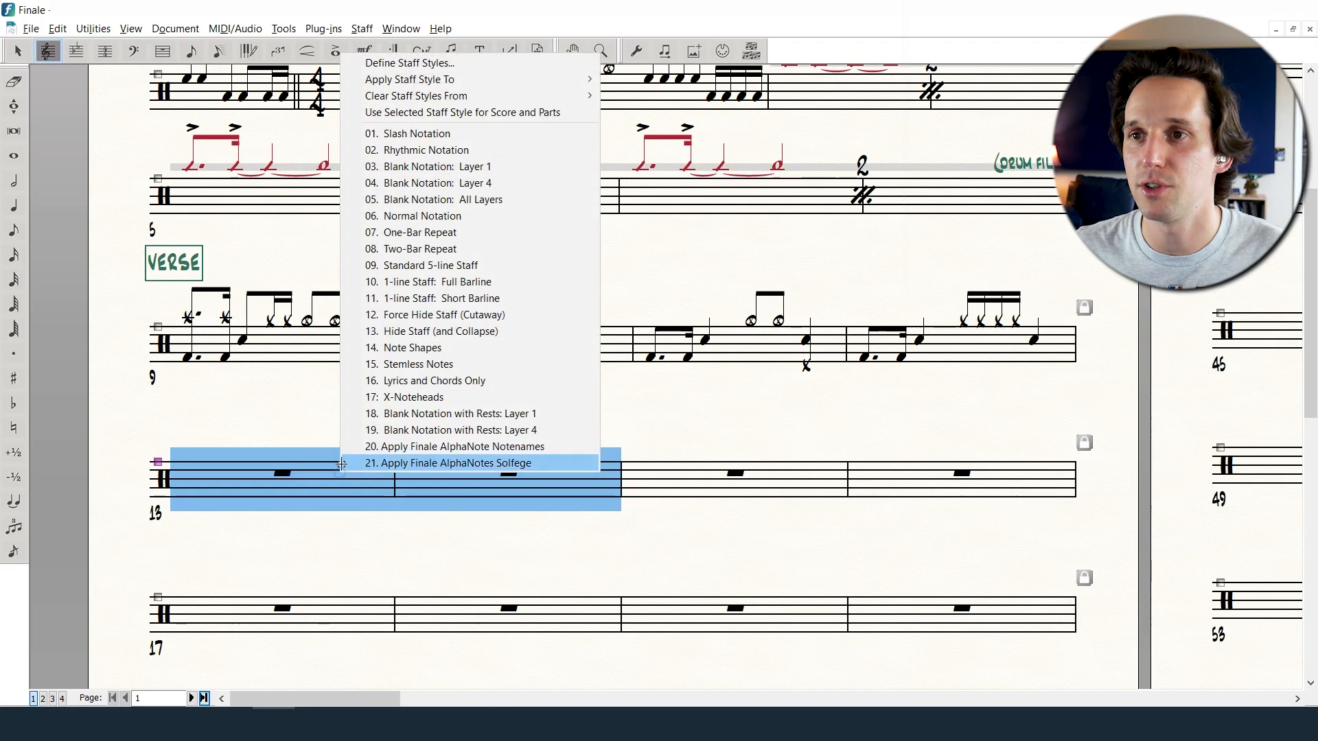
{"action": "left_click", "coordinate": [424, 249]}
- Apply the Two-Bar Repeat staff style to measures 15–16, and open the measure options for measure 16
{"action": "left_click", "coordinate": [735, 480]}
{"action": "left_click", "coordinate": [882, 477], "text": "shift"}
{"action": "right_click", "coordinate": [883, 479]}
{"action": "left_click", "coordinate": [956, 256]}
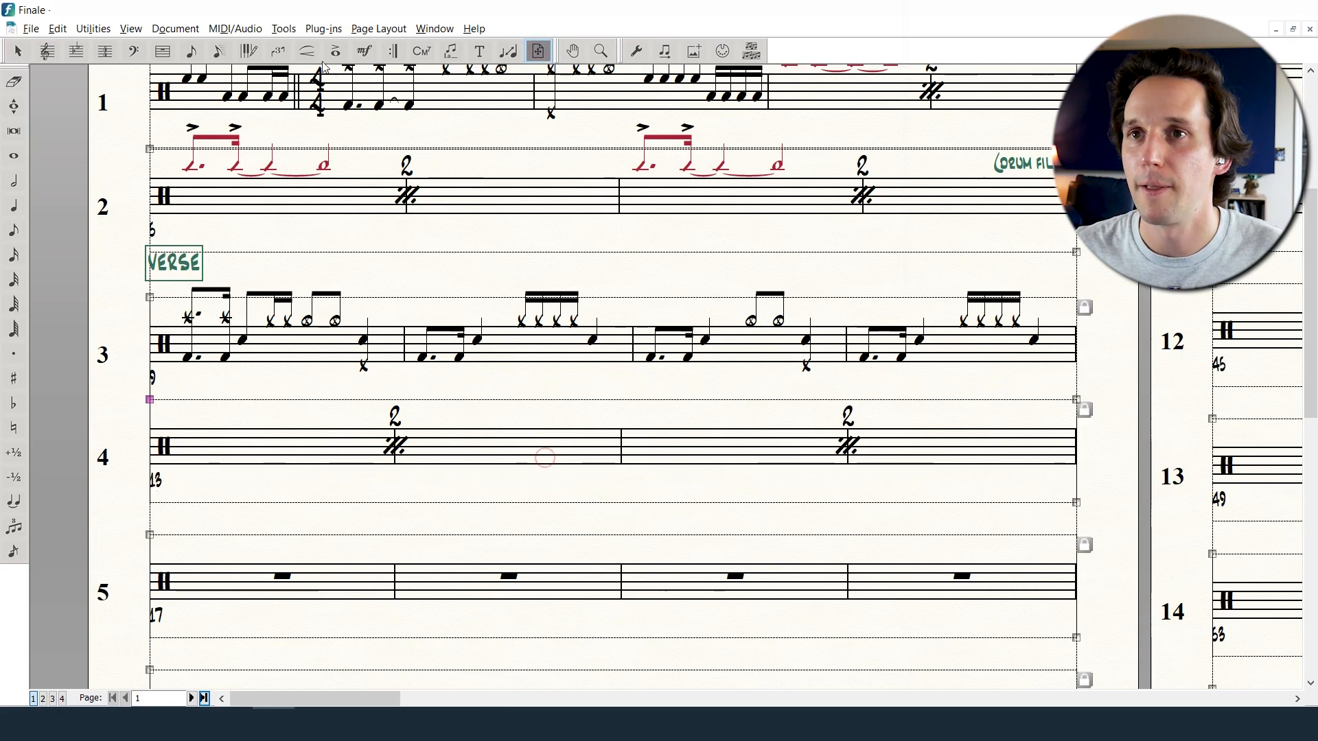
{"action": "left_click", "coordinate": [162, 51]}
{"action": "right_click", "coordinate": [913, 445]}
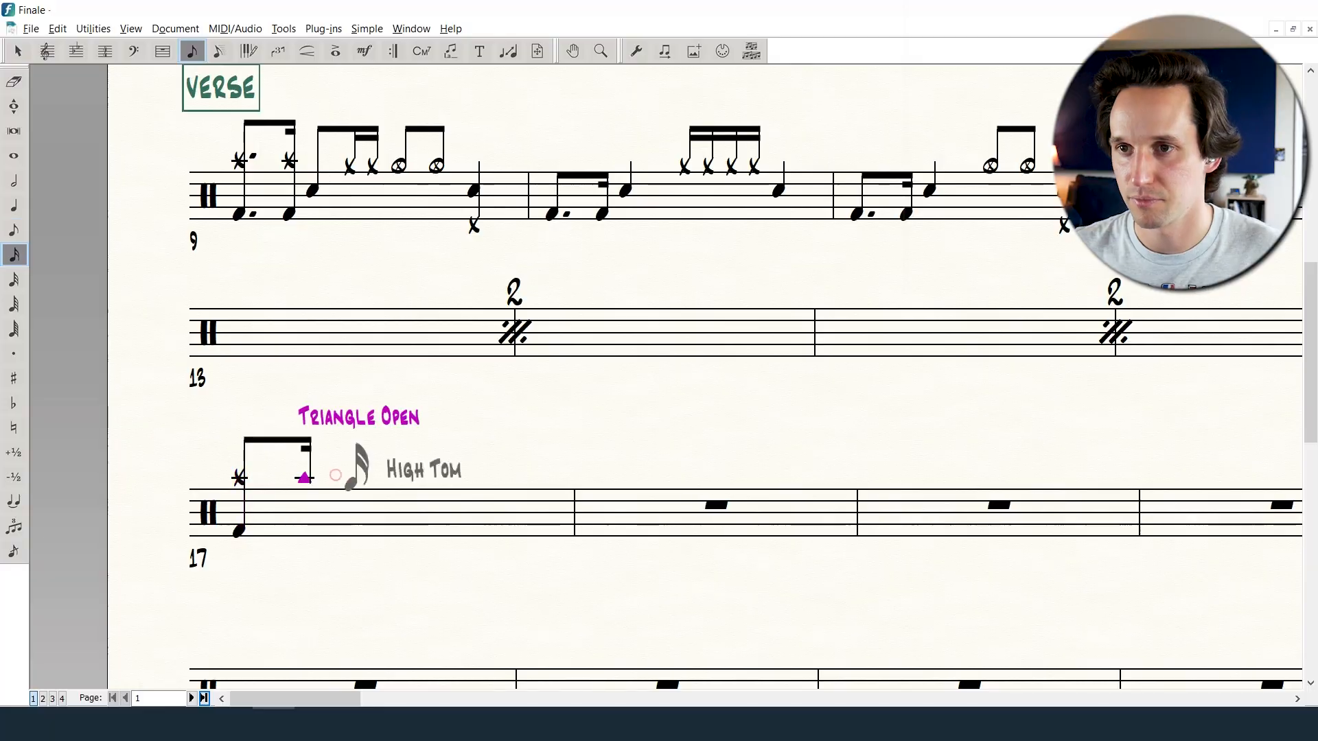
- Continue measure 17 with a sixteenth kick, eighth snare and eighth closed hi-hat, plus an eighth kick, sixteenth hi-hat and sixteenth kick on beat 3
{"action": "left_click", "coordinate": [333, 531]}
{"action": "left_click", "coordinate": [369, 508]}
{"action": "left_click", "coordinate": [425, 484]}
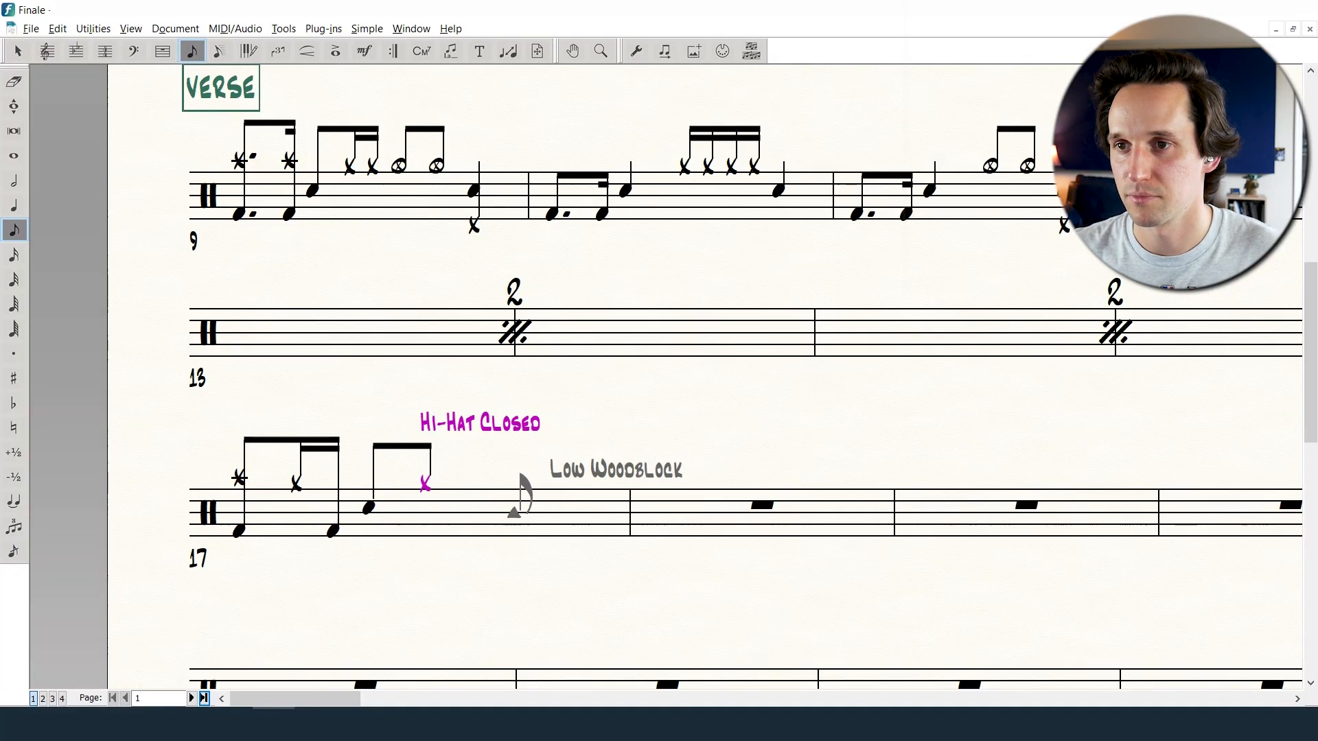
{"action": "left_click", "coordinate": [513, 531]}
{"action": "key", "text": "3"}
{"action": "left_click", "coordinate": [541, 483]}
{"action": "left_click", "coordinate": [561, 531]}
- Fill beat 4 of measure 17 with an eighth snare, a sixteenth hi-hat and a sixteenth snare ghost stroke
{"action": "key", "text": "4"}
{"action": "left_click", "coordinate": [600, 508]}
{"action": "key", "text": "3"}
{"action": "left_click", "coordinate": [651, 481]}
{"action": "left_click", "coordinate": [679, 508]}
{"action": "key", "text": "Return"}
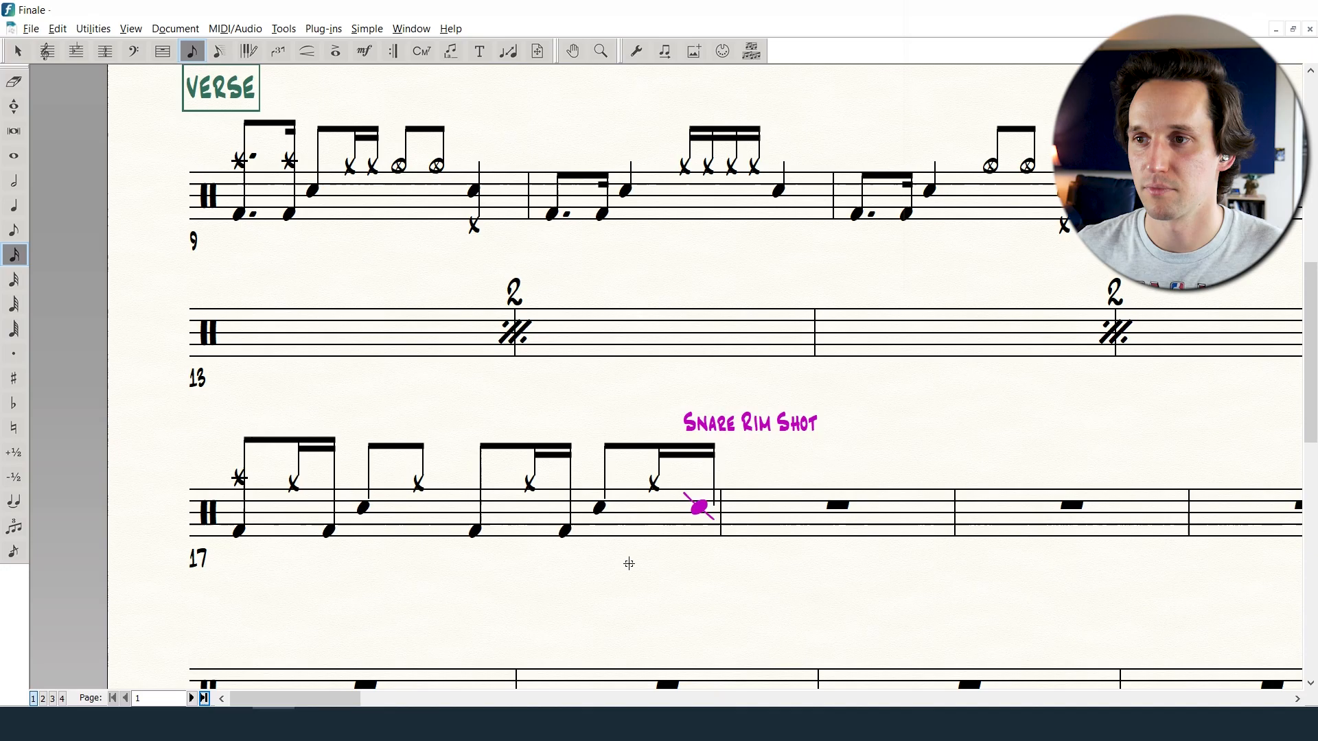
{"action": "key", "text": "Return"}
- Notate beats 1–2 of measure 18: eighth kick, sixteenth hi-hat, sixteenth kick, eighth snare, and eighth hi-hat with kick
{"action": "scroll", "coordinate": [627, 562], "scroll_direction": "down", "scroll_amount": 1}
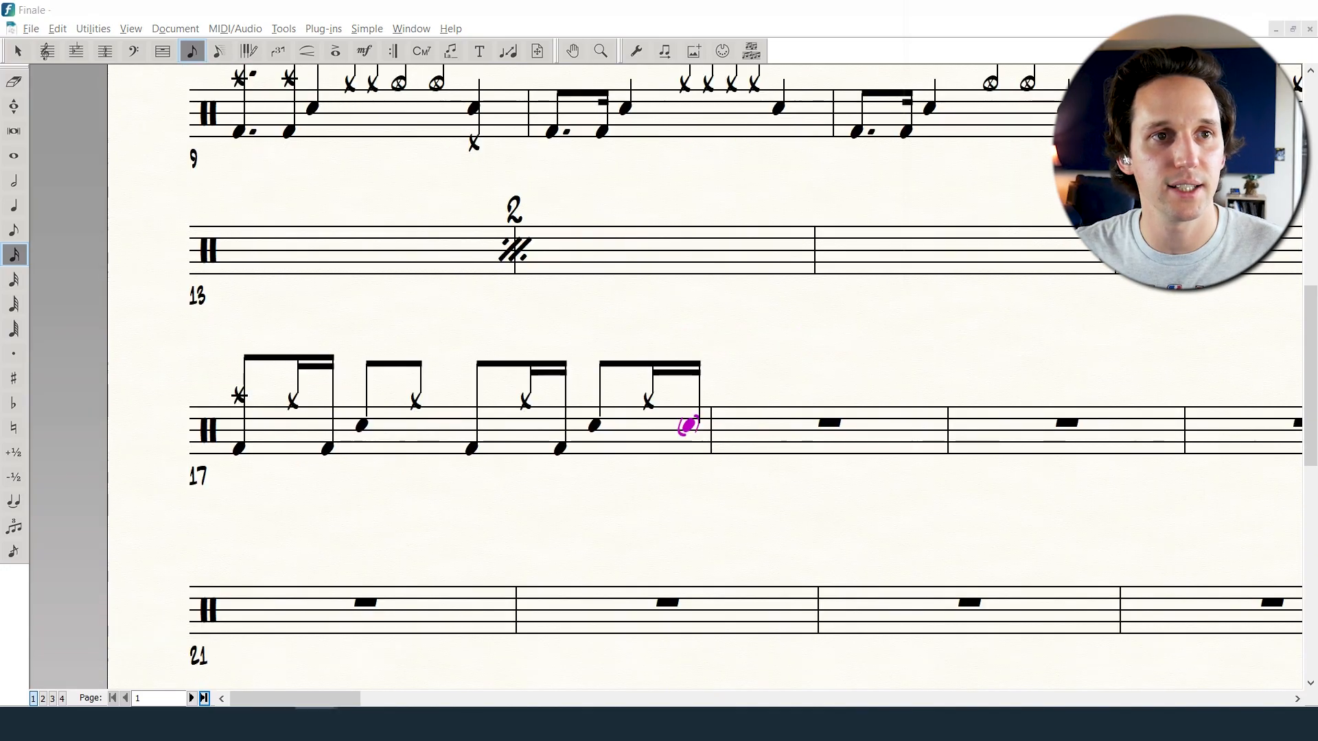
{"action": "key", "text": "4"}
{"action": "left_click", "coordinate": [749, 449]}
{"action": "key", "text": "3"}
{"action": "left_click", "coordinate": [768, 401]}
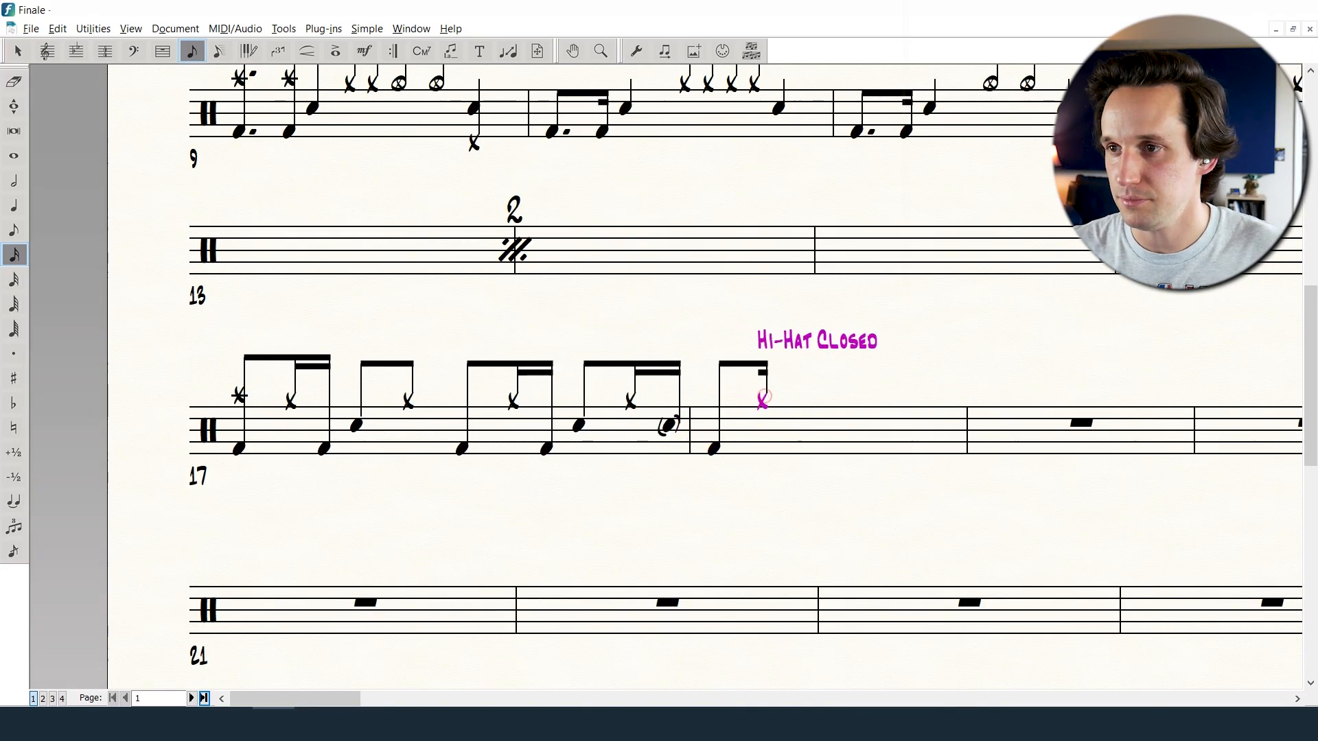
{"action": "left_click", "coordinate": [797, 449]}
{"action": "key", "text": "4"}
{"action": "left_click", "coordinate": [827, 426]}
{"action": "left_click", "coordinate": [858, 401]}
{"action": "left_click", "coordinate": [841, 450]}
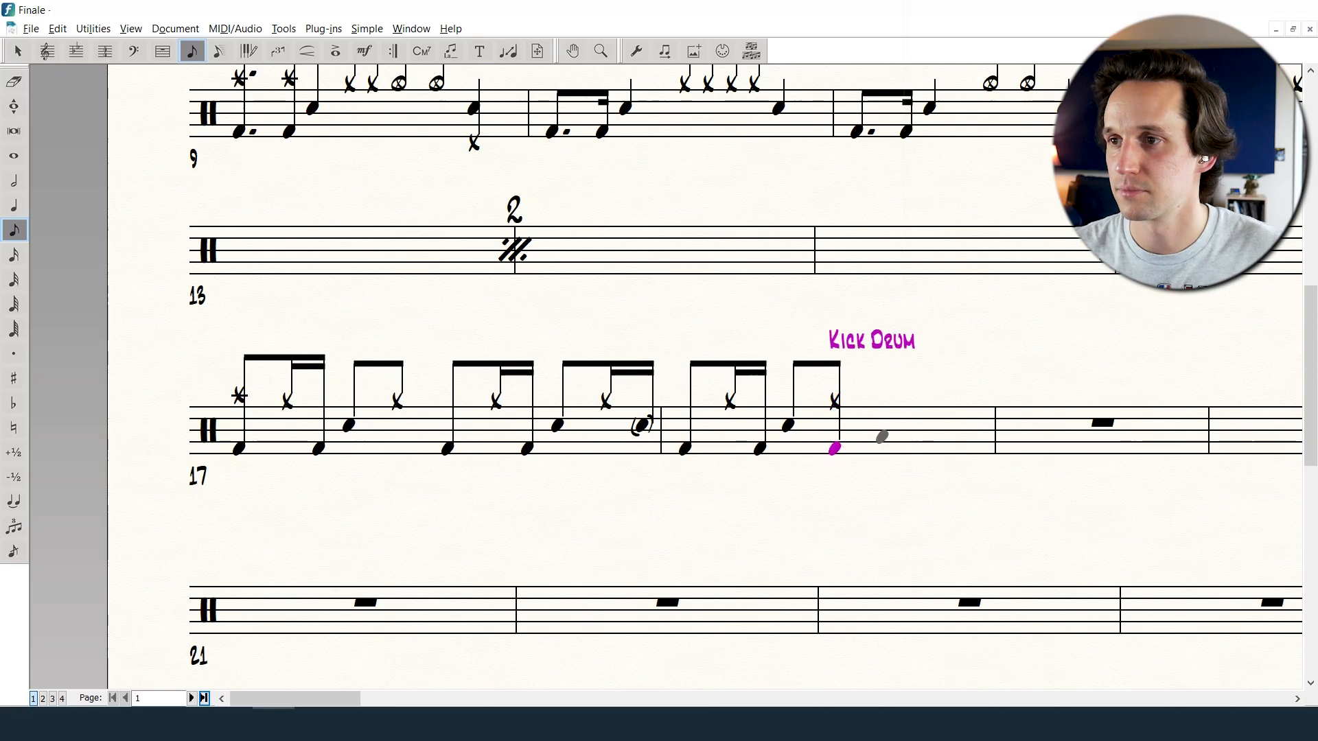
- Complete beat 3 of measure 18 with a sixteenth closed hi-hat and a sixteenth kick
{"action": "key", "text": "3"}
{"action": "left_click", "coordinate": [902, 401]}
{"action": "left_click", "coordinate": [920, 450]}
- Fill beat 4 of measure 18 with an eighth snare, a sixteenth hi-hat with kick, and two thirty-second snare ghost strokes
{"action": "key", "text": "4"}
{"action": "left_click", "coordinate": [948, 426]}
{"action": "key", "text": "3"}
{"action": "left_click", "coordinate": [983, 403]}
{"action": "left_click", "coordinate": [978, 451]}
{"action": "key", "text": "2"}
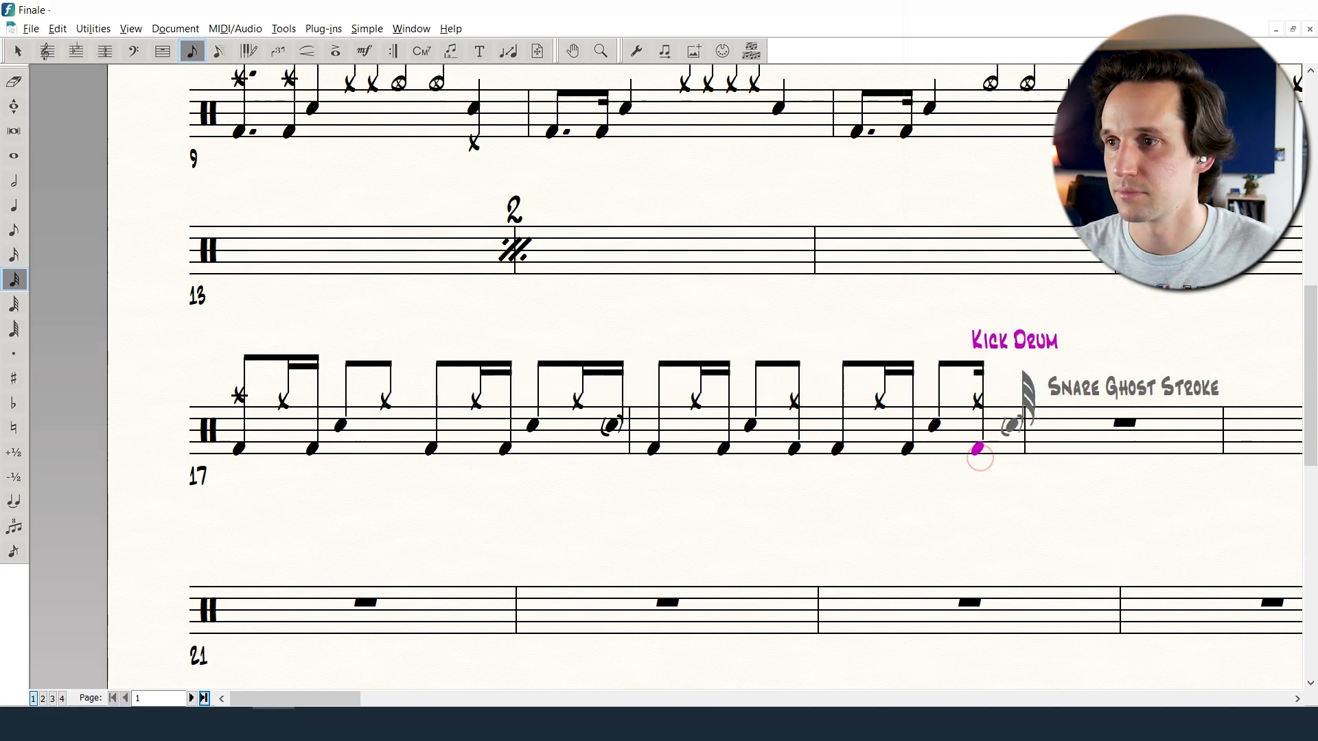
{"action": "left_click", "coordinate": [1016, 428]}
{"action": "left_click", "coordinate": [1035, 428]}
{"action": "key", "text": "4"}
{"action": "key", "text": "ctrl+minus"}
{"action": "key", "text": "ctrl+minus"}
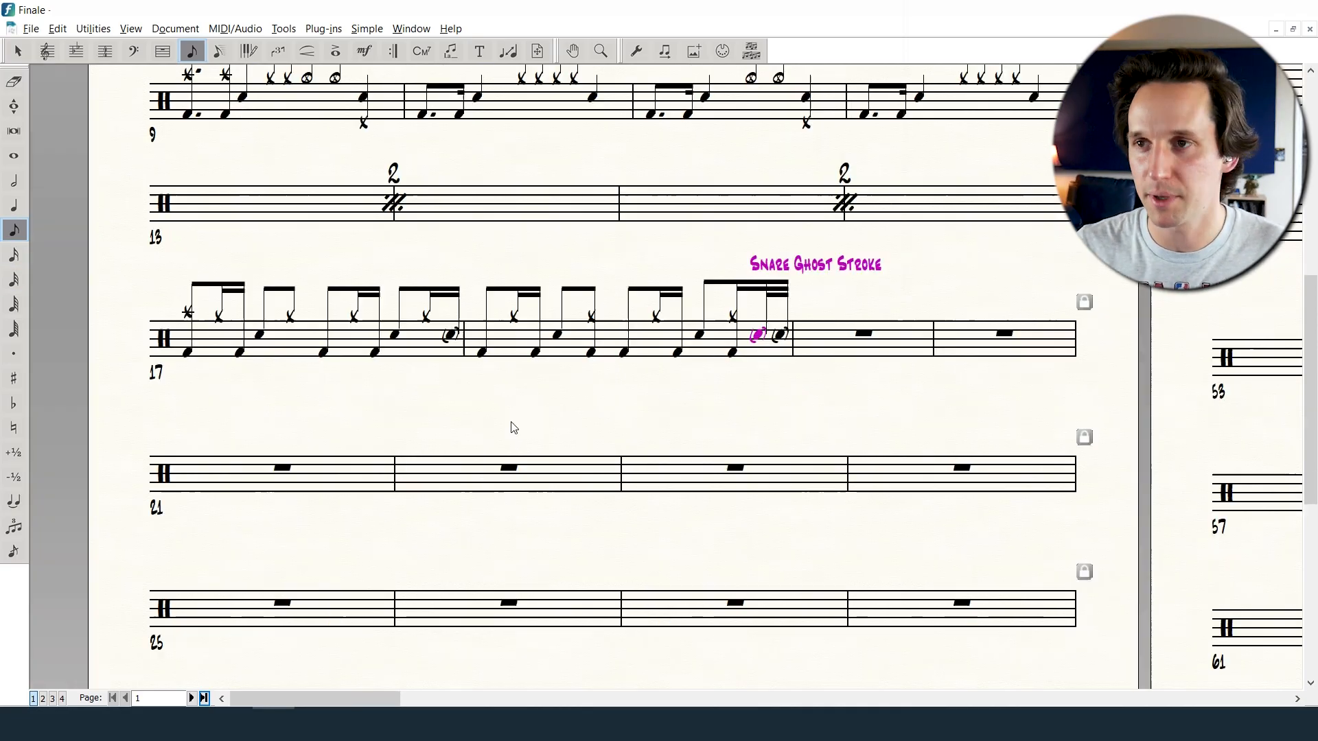
{"action": "scroll", "coordinate": [621, 339], "scroll_direction": "up", "scroll_amount": 5}
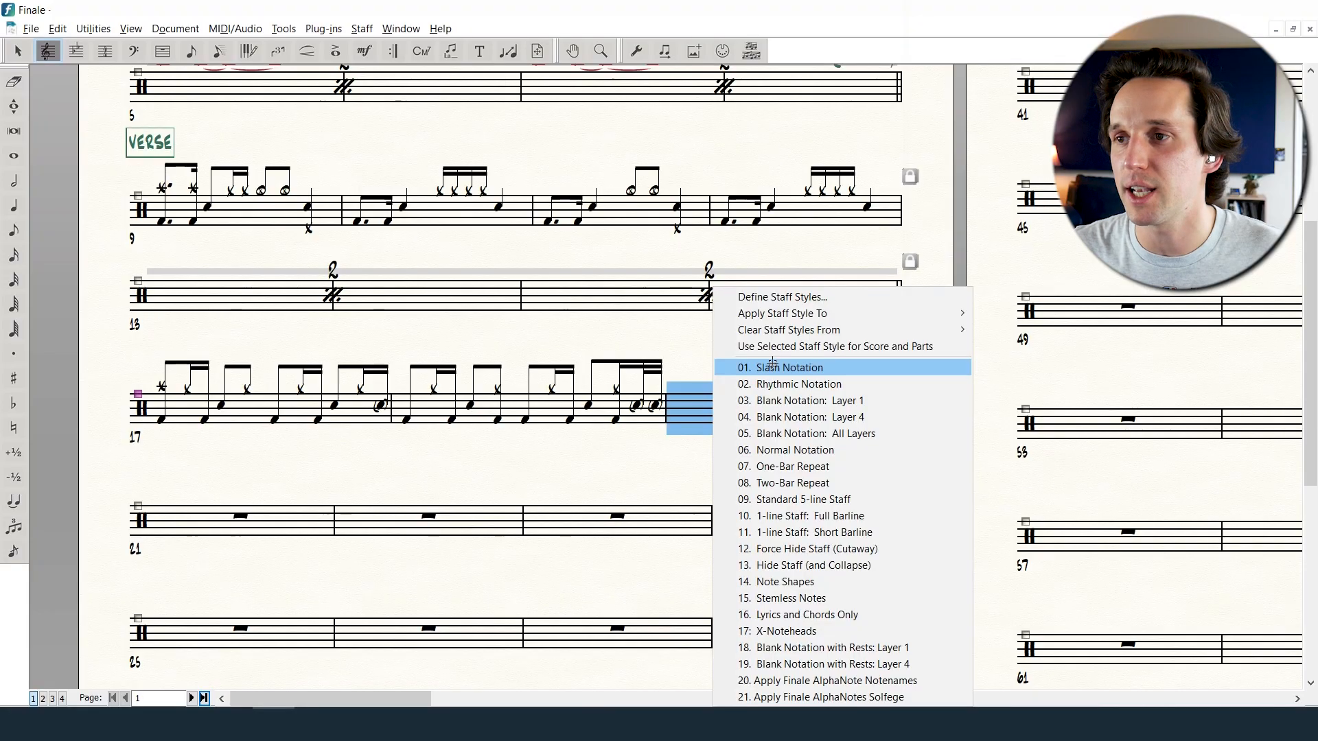
- Apply the Slash Notation staff style to measures 19 and 20
{"action": "left_click", "coordinate": [773, 367]}
{"action": "right_click", "coordinate": [834, 398]}
{"action": "left_click", "coordinate": [873, 369]}
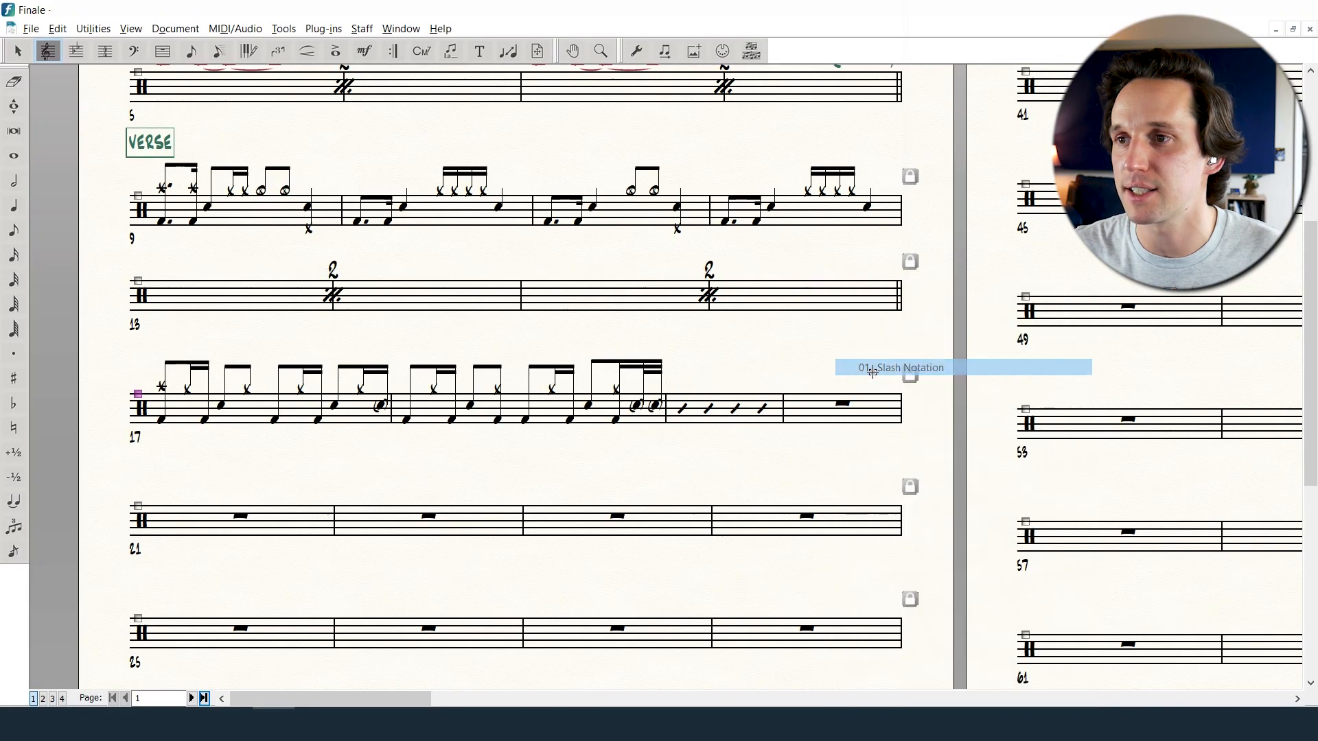
- Add the "(Drum Fill)" technique text above beat 3 of measure 20
{"action": "left_click", "coordinate": [369, 56]}
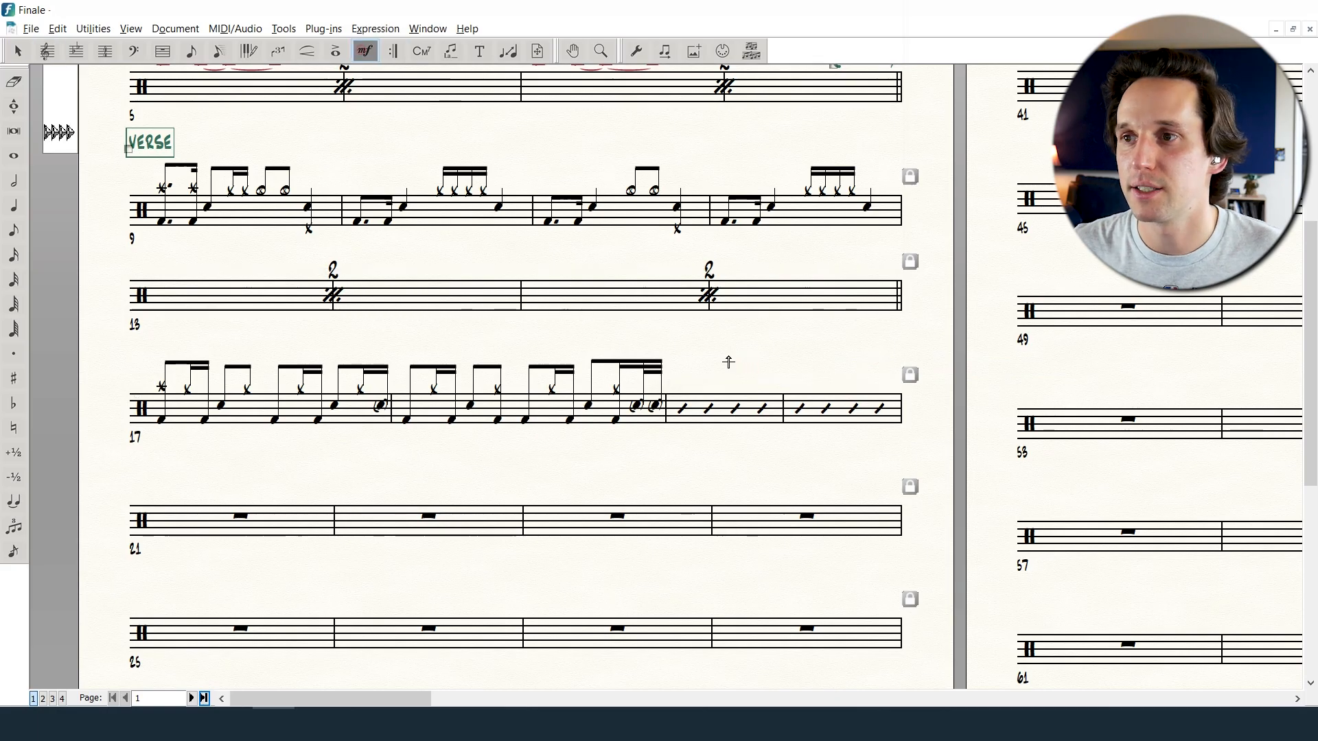
{"action": "double_click", "coordinate": [879, 394]}
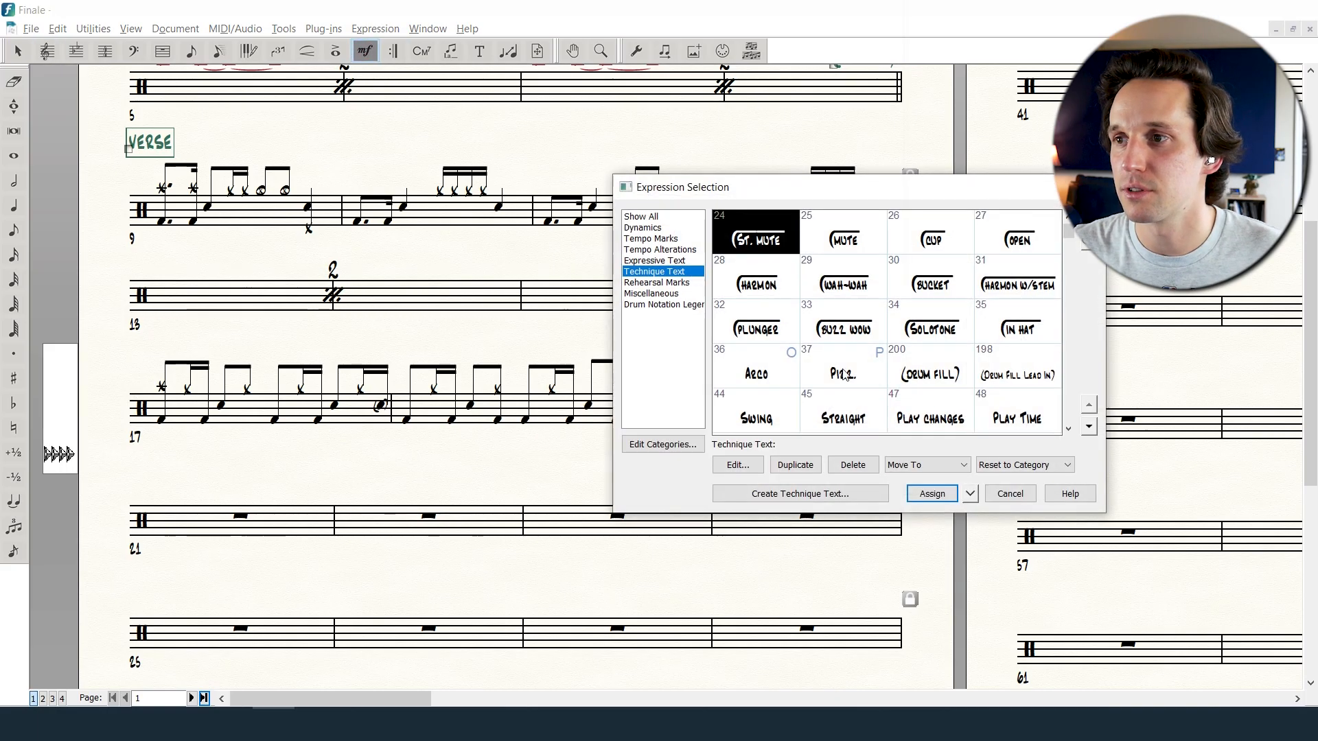
{"action": "double_click", "coordinate": [930, 374]}
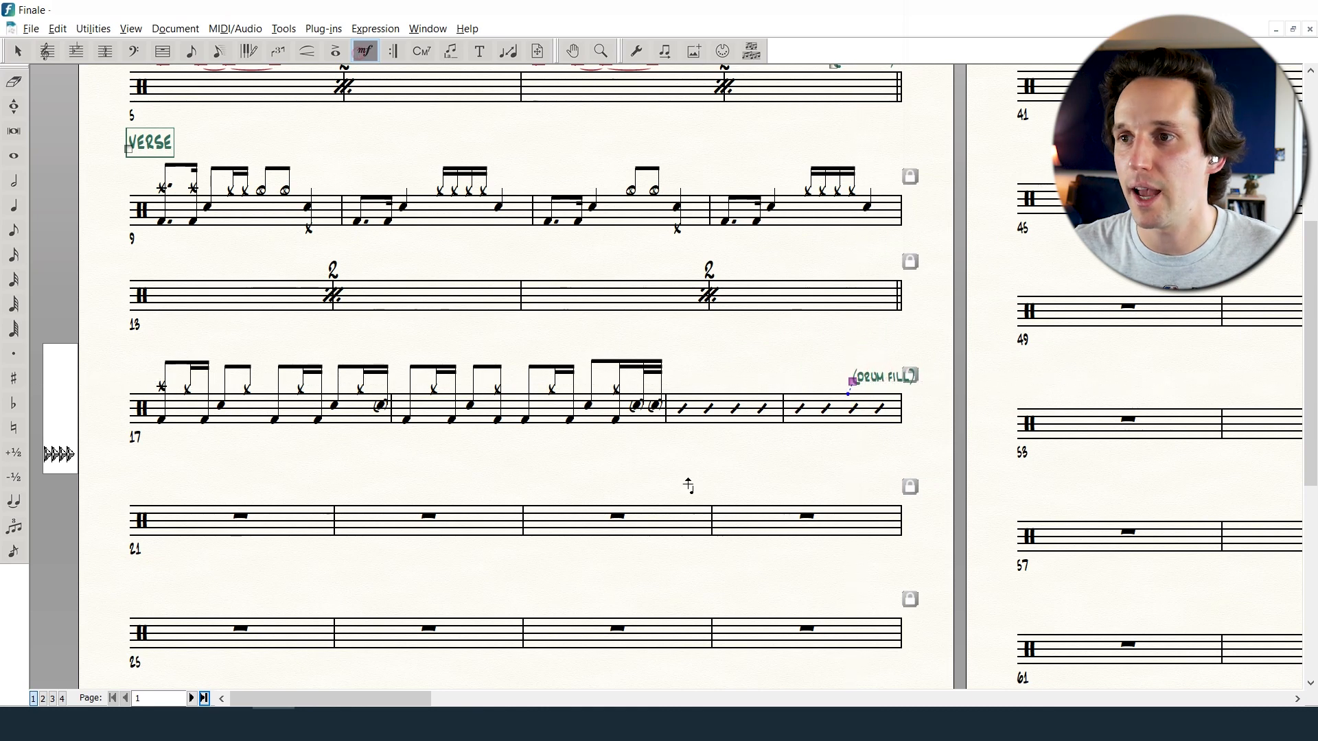
- Create the technique text "(Similar Off Beat Groove)" for measure 19 and shift it to the start of the measure
{"action": "double_click", "coordinate": [693, 398]}
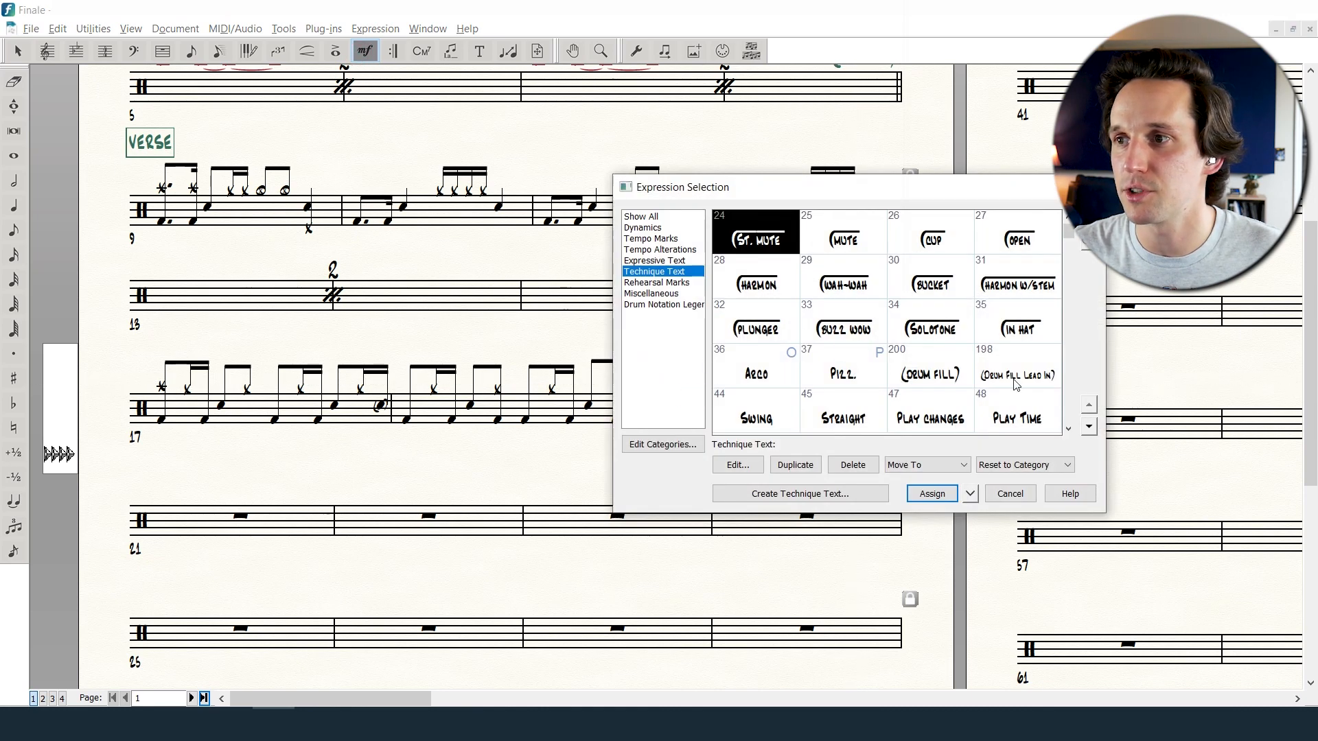
{"action": "left_click", "coordinate": [920, 379]}
{"action": "type", "text": "ff Beat Groove)"}
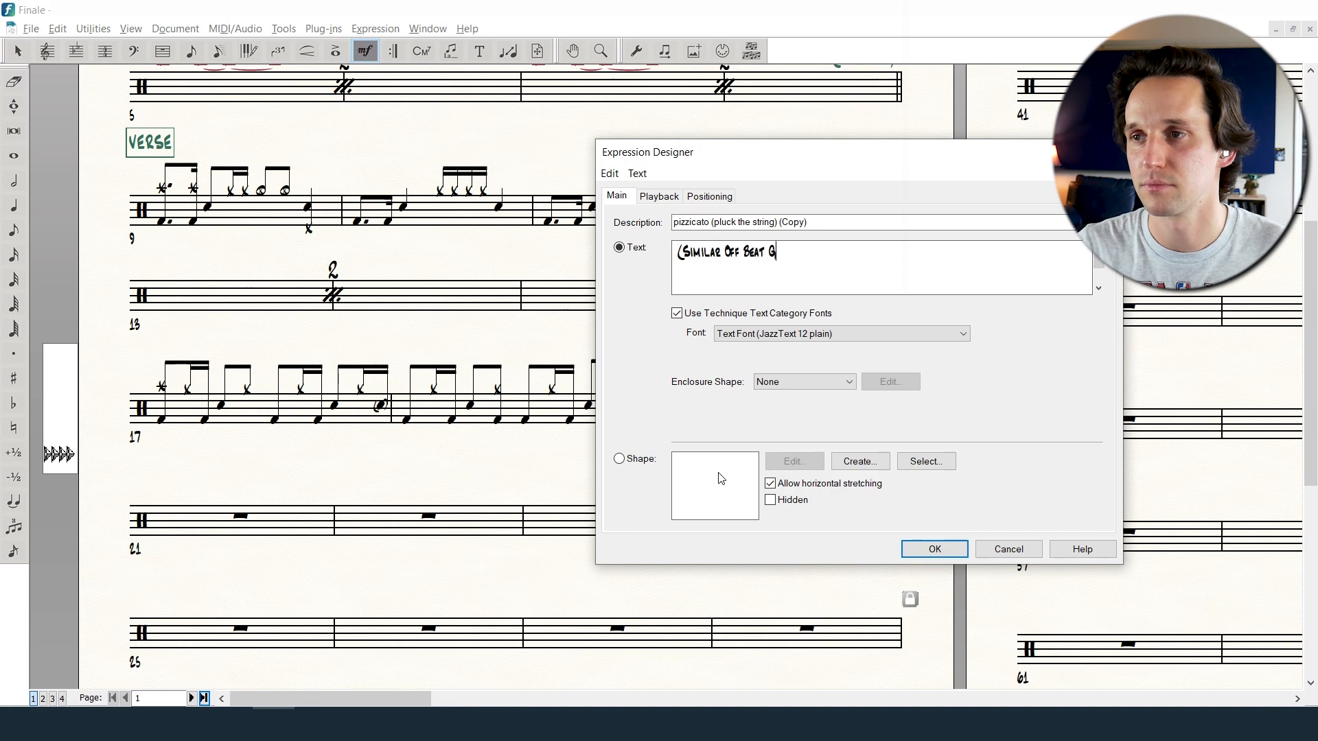
{"action": "left_click", "coordinate": [949, 553]}
{"action": "left_click", "coordinate": [939, 491]}
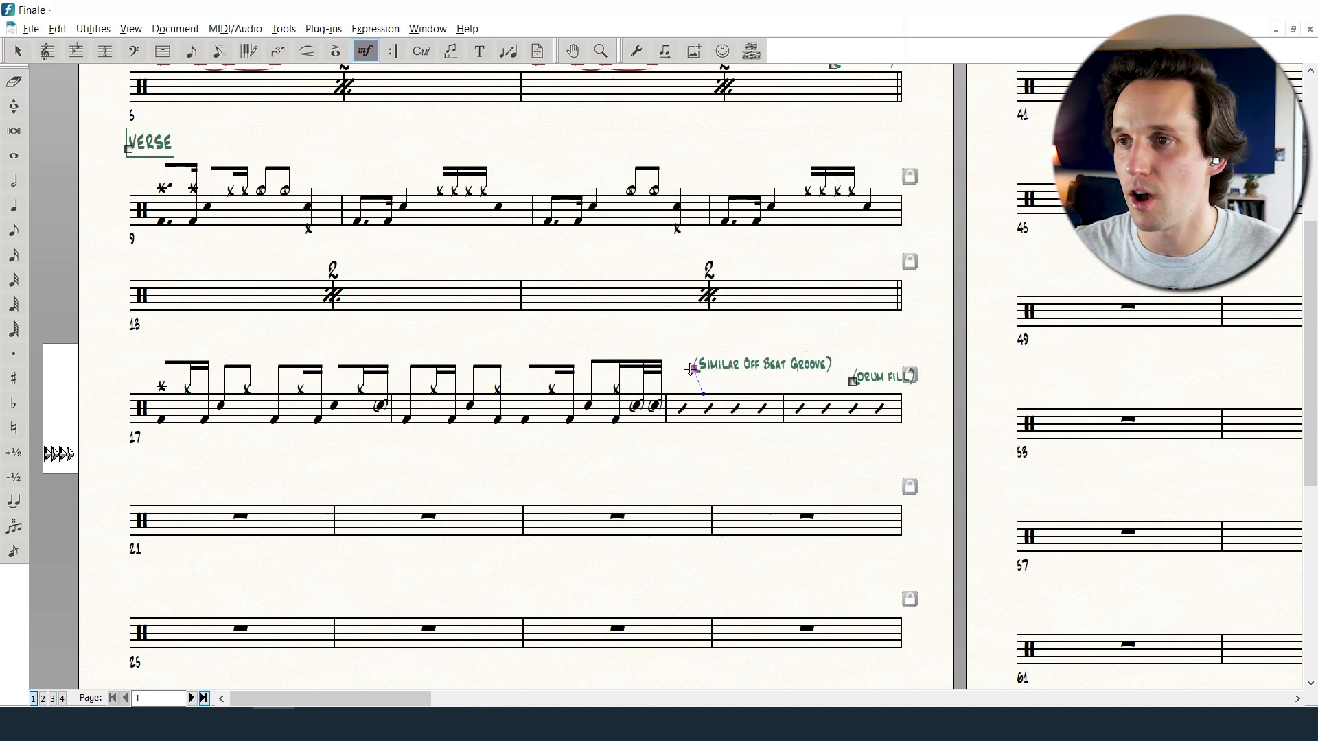
{"action": "left_click_drag", "start_coordinate": [691, 369], "coordinate": [672, 380]}
- Narrow measures 17 and 18 by shifting their closing barlines, giving the slash measures more room
{"action": "left_click", "coordinate": [163, 51]}
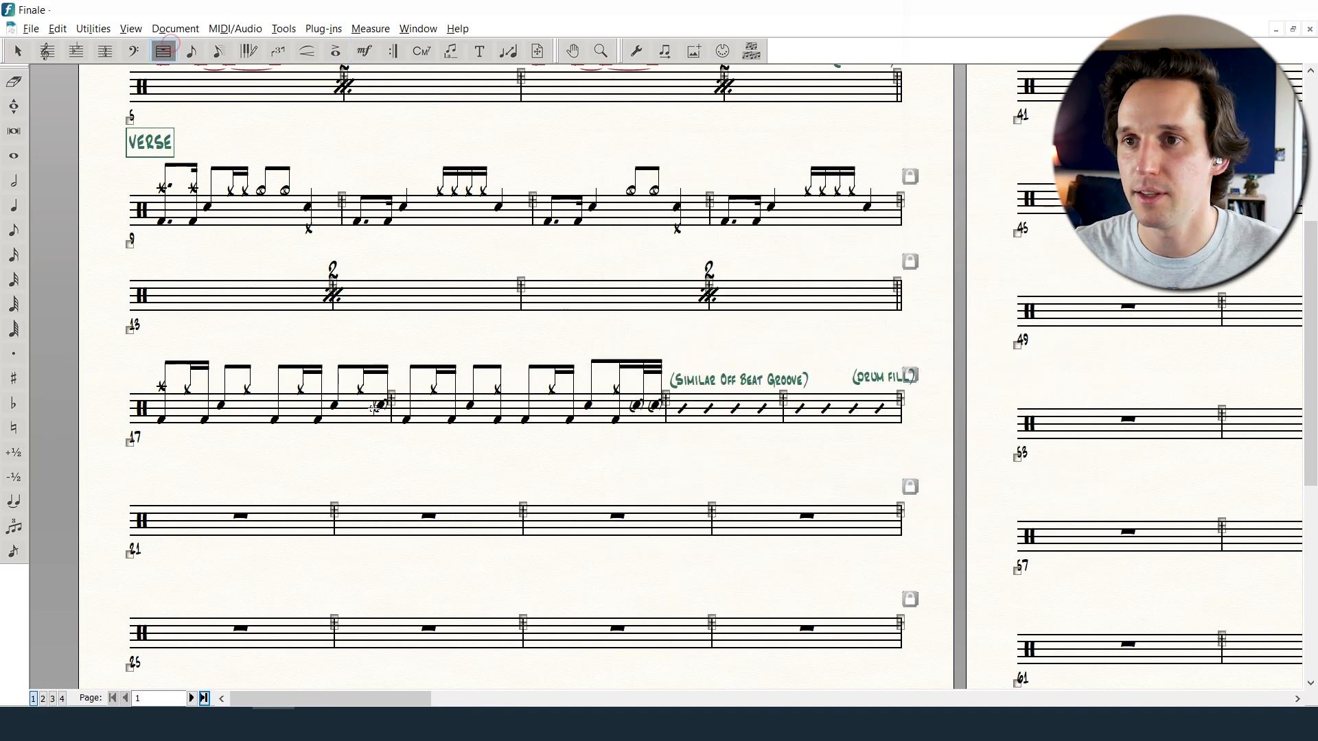
{"action": "left_click_drag", "start_coordinate": [389, 394], "coordinate": [342, 396]}
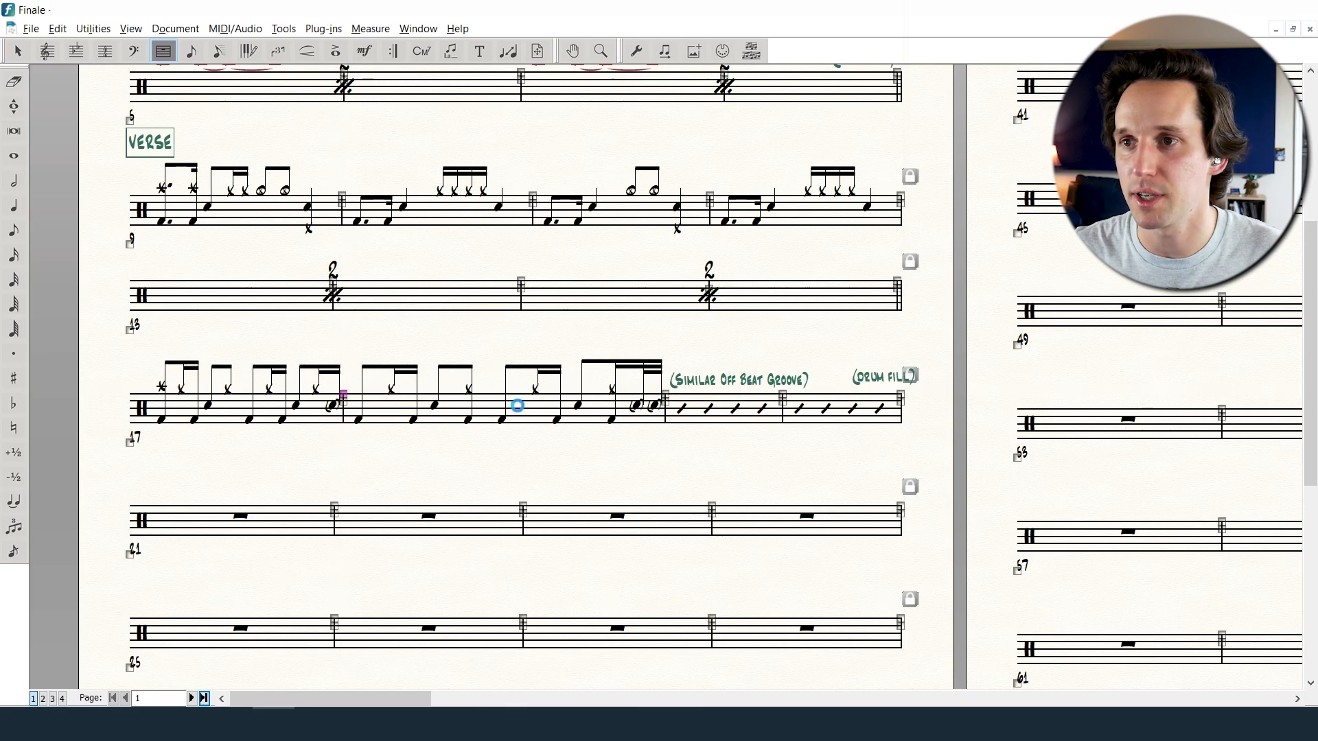
{"action": "left_click_drag", "start_coordinate": [671, 396], "coordinate": [614, 397]}
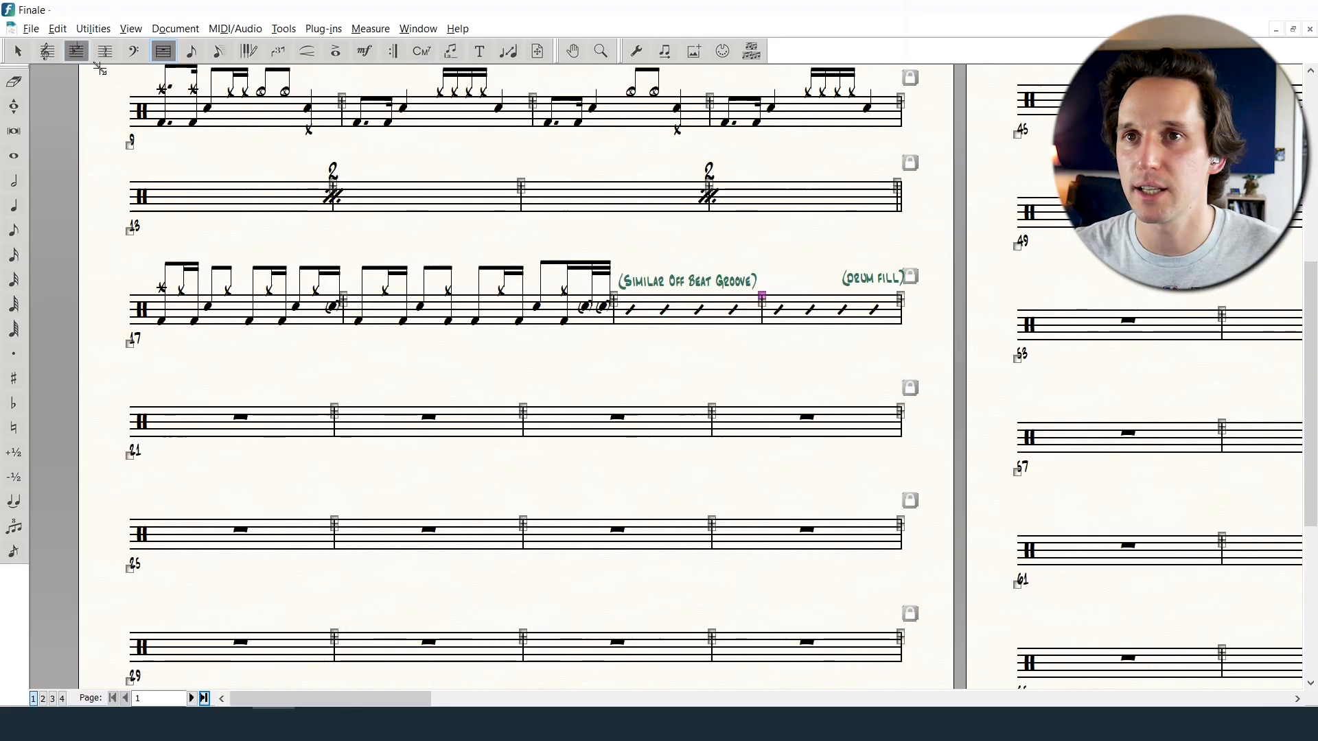
- Apply the Slash Notation staff style to measures 21–24
{"action": "left_click", "coordinate": [47, 51]}
{"action": "right_click", "coordinate": [256, 422]}
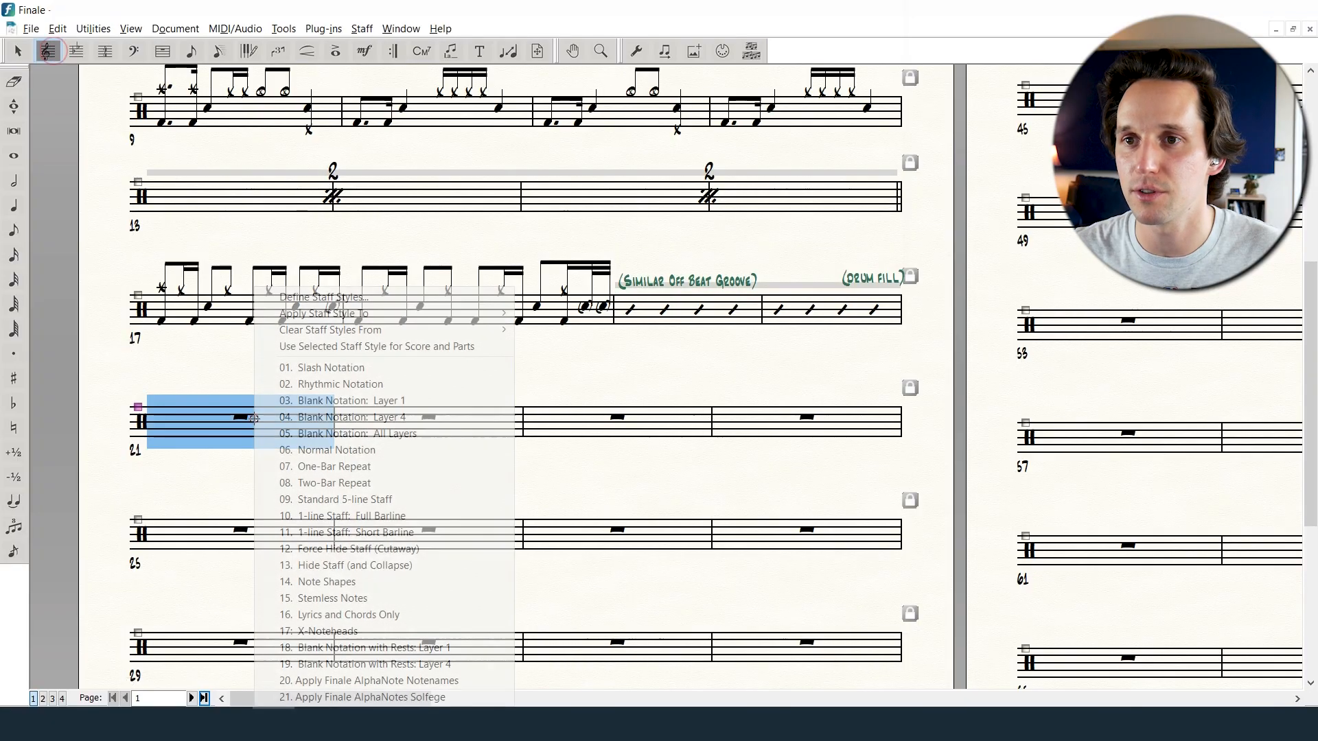
{"action": "left_click", "coordinate": [338, 384]}
{"action": "left_click", "coordinate": [810, 422]}
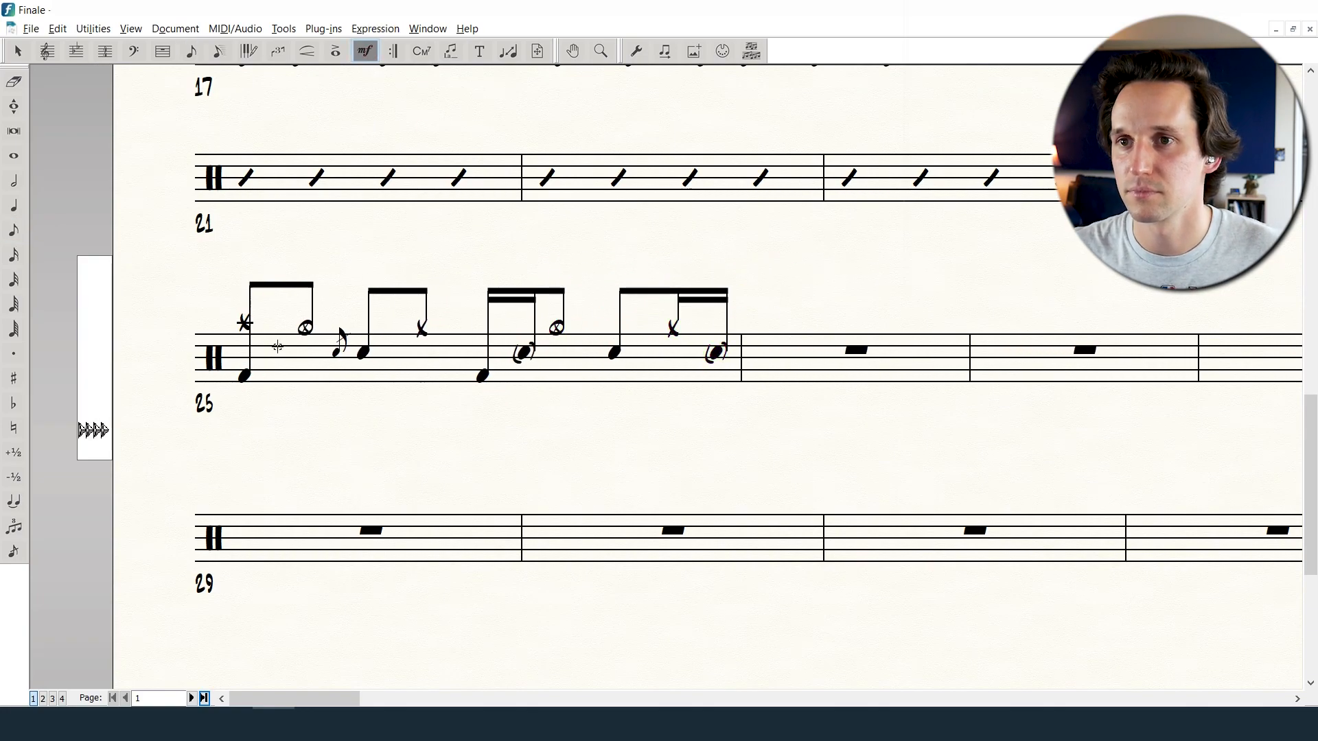
- Duplicate the "(Drum Fill Lead In)" technique text and edit the copy to read "(More Driving)" for measure 25
{"action": "left_click", "coordinate": [786, 472]}
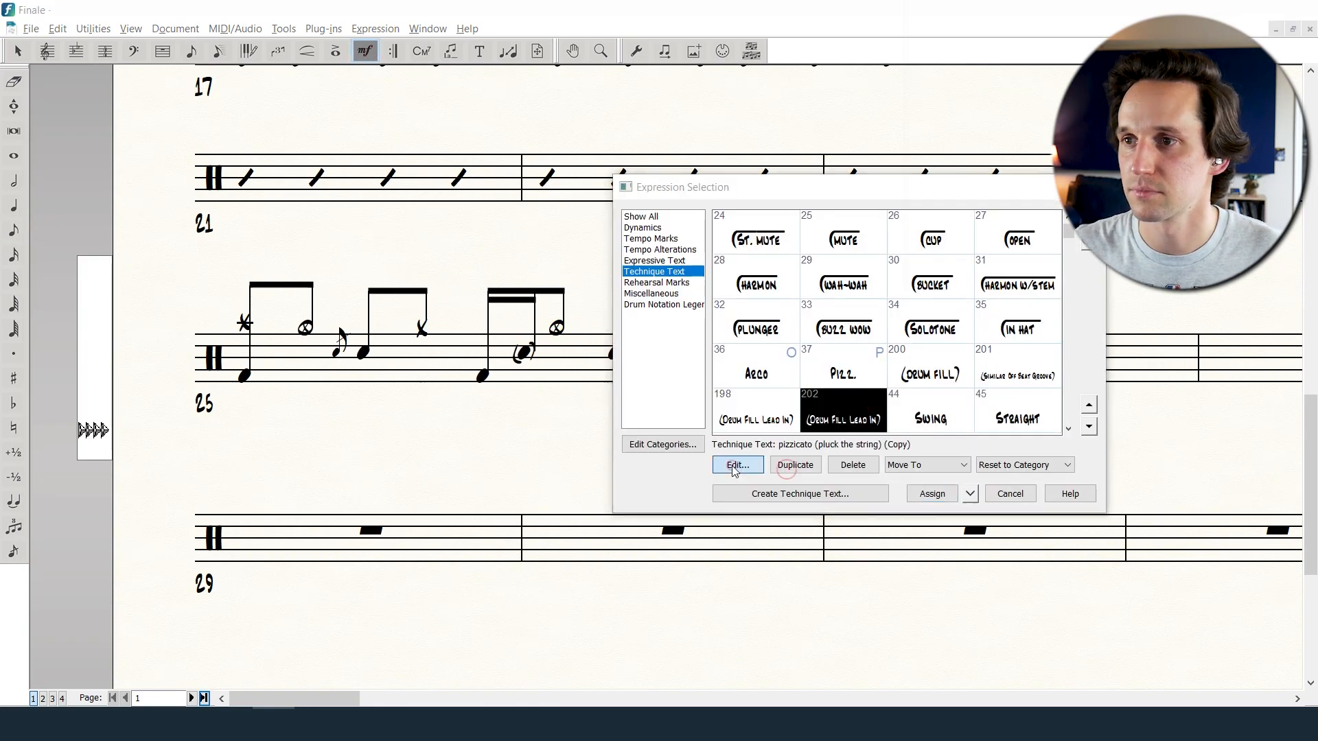
{"action": "left_click", "coordinate": [737, 465]}
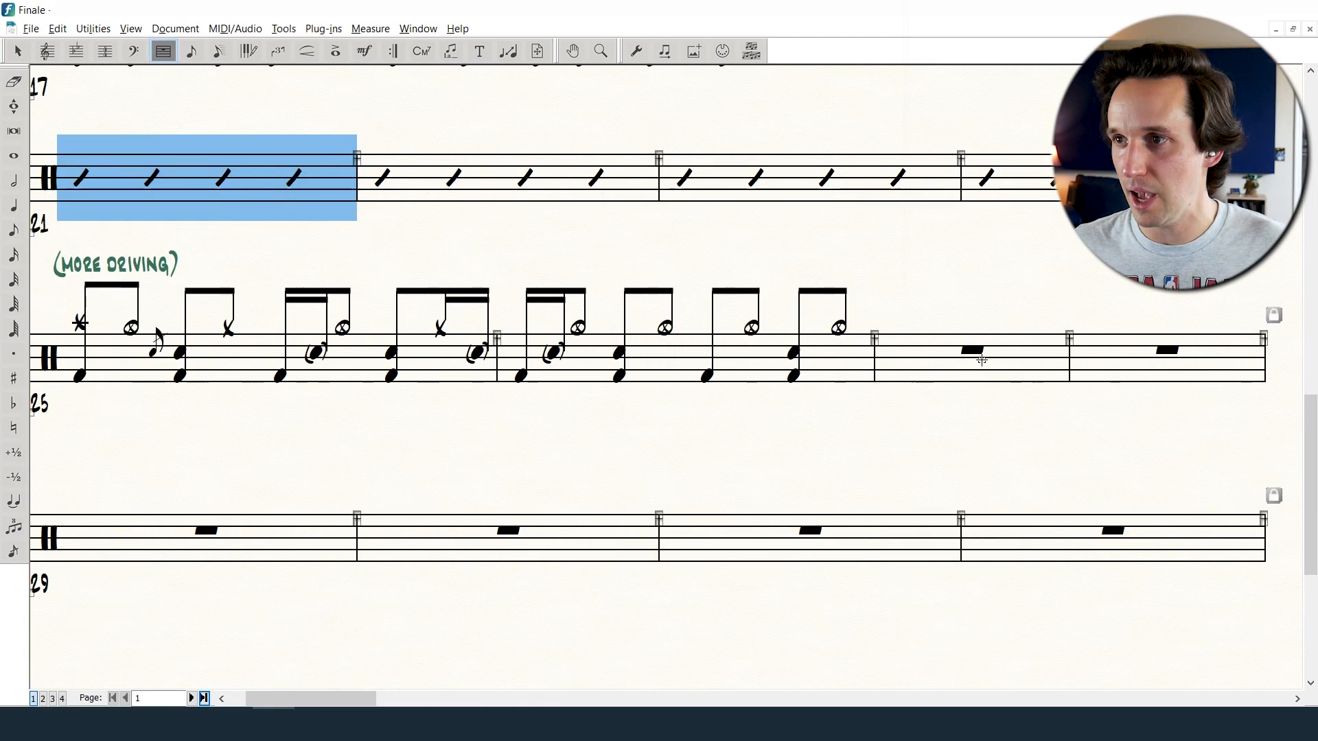
- Fill measures 27 and 28 with slash notation
{"action": "left_click", "coordinate": [982, 359]}
{"action": "left_click", "coordinate": [1141, 362], "text": "ctrl"}
{"action": "key", "text": "Escape"}
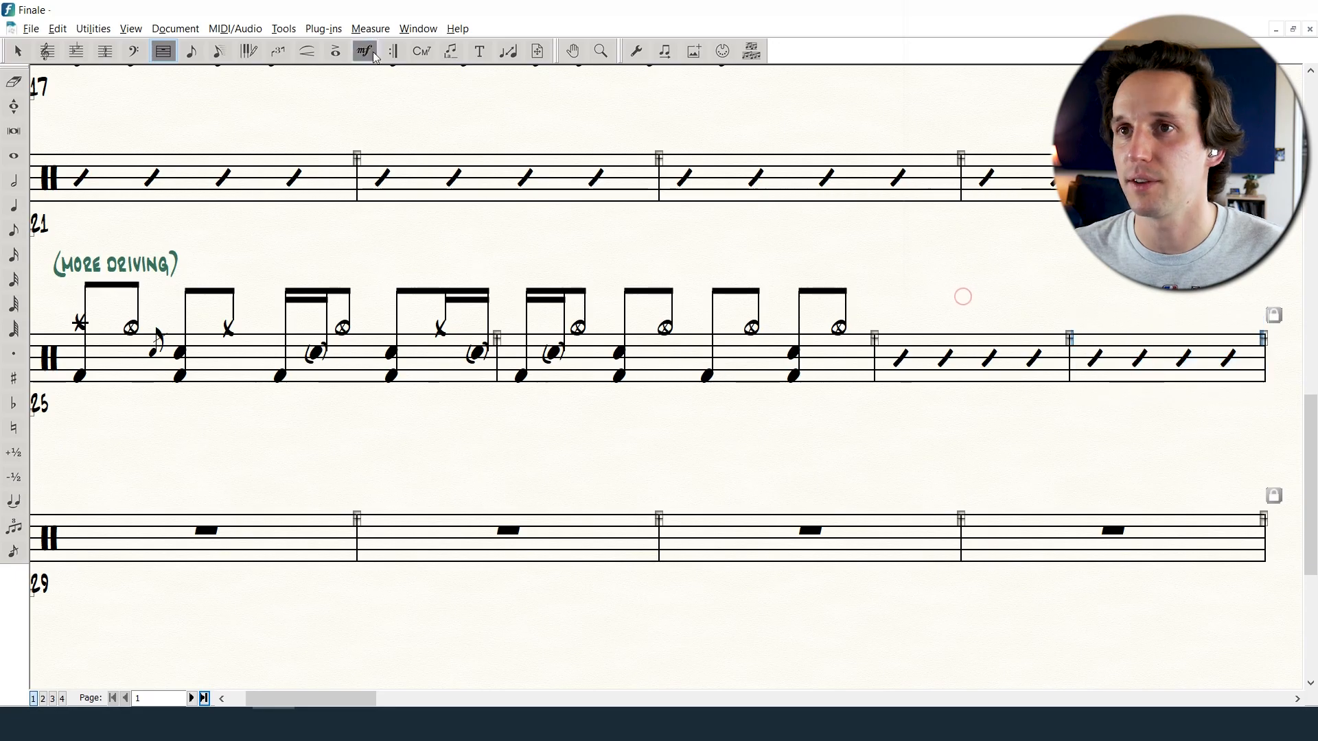
- Add the "(Drum Fill)" technique text above the end of measure 28
{"action": "left_click", "coordinate": [361, 52]}
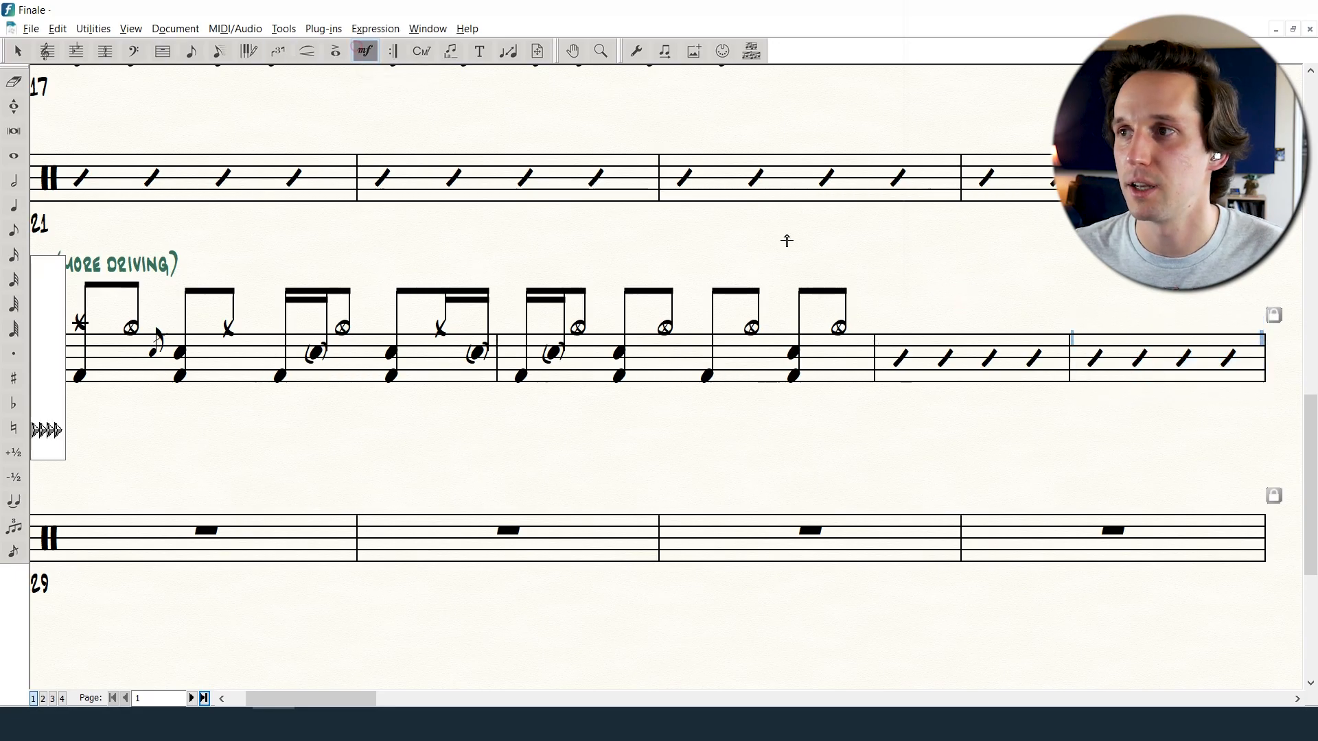
{"action": "double_click", "coordinate": [1194, 334]}
{"action": "double_click", "coordinate": [933, 377]}
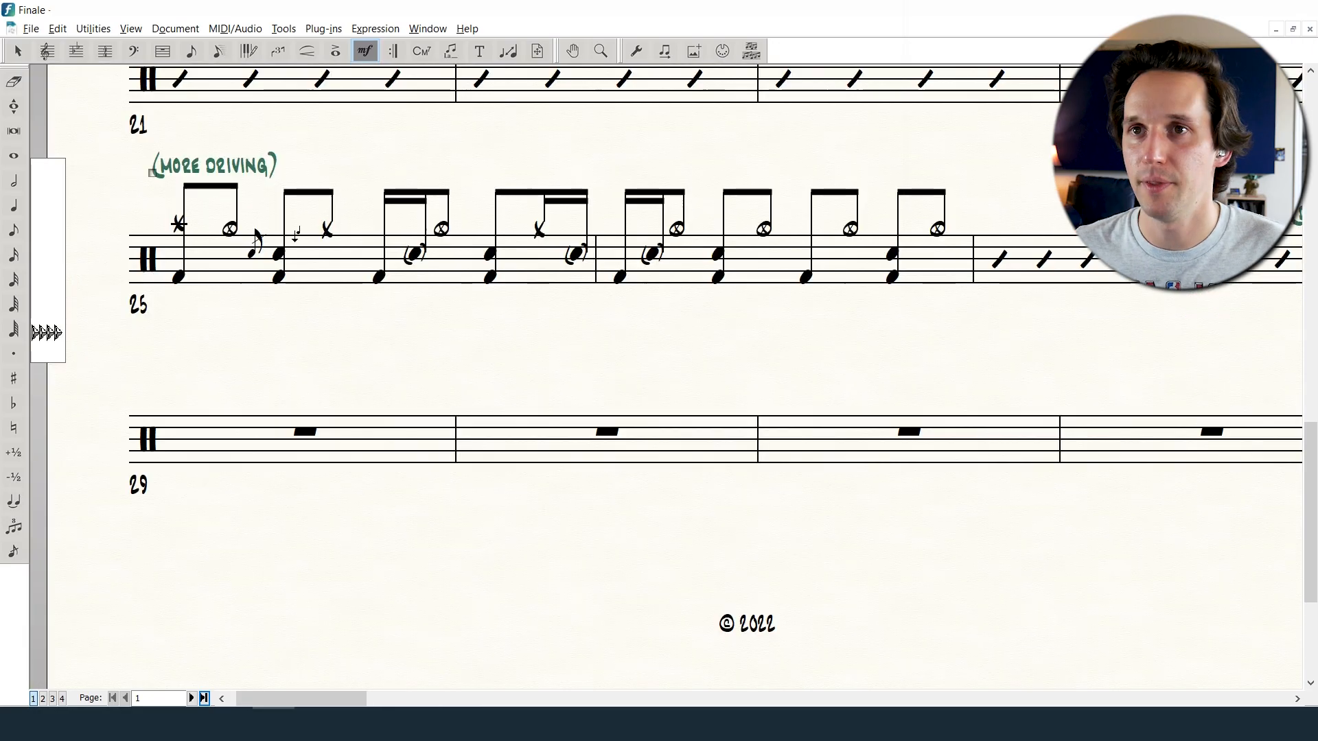
- Notate the start of measure 29: dotted-eighth crash with kick, a sixteenth kick, and an eighth snare on beat 2
{"action": "key", "text": "ctrl+minus"}
{"action": "scroll", "coordinate": [426, 327], "scroll_direction": "up", "scroll_amount": 1}
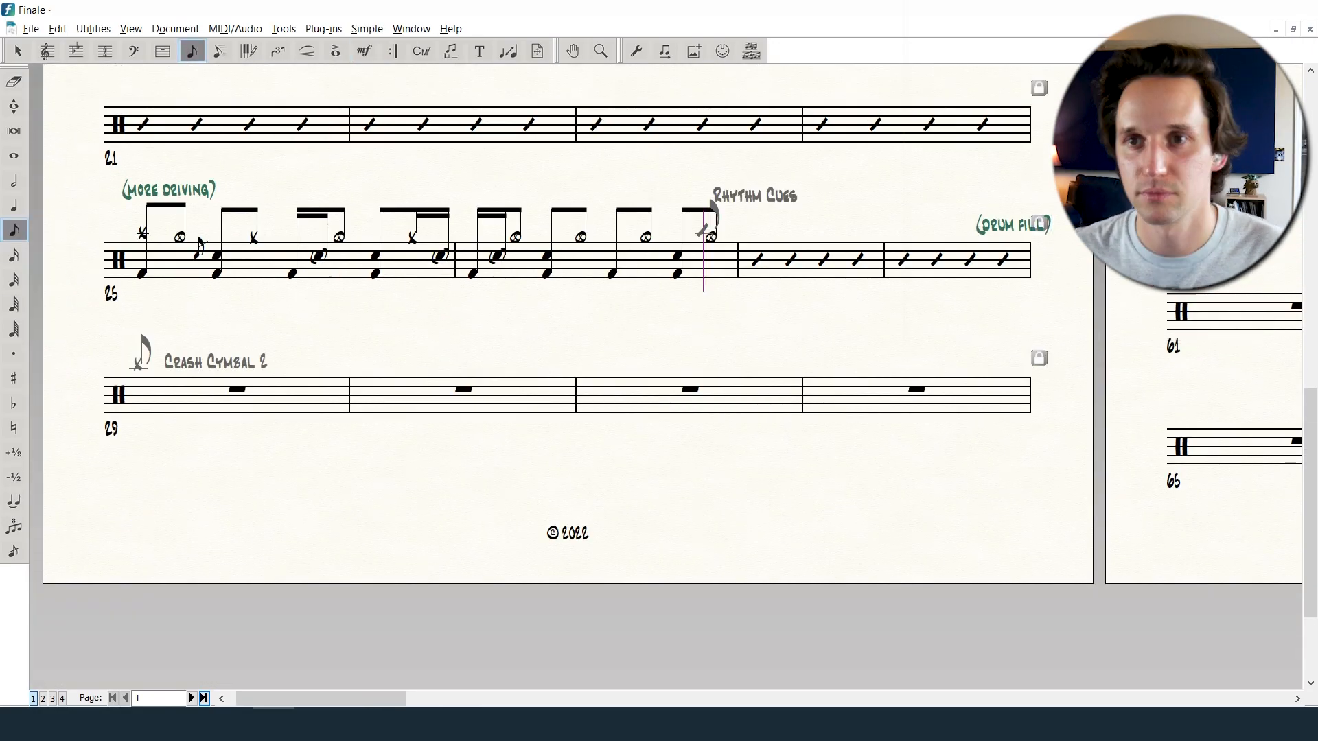
{"action": "left_click", "coordinate": [142, 369]}
{"action": "left_click", "coordinate": [142, 409]}
{"action": "key", "text": "."}
{"action": "key", "text": "3"}
{"action": "left_click", "coordinate": [179, 408]}
{"action": "key", "text": "4"}
{"action": "left_click", "coordinate": [235, 391]}
- Notate beats 3–4 of measure 29 with hi-hat and kick, a sixteenth hi-hat and kick, and an eighth snare on beat 4
{"action": "left_click", "coordinate": [321, 372]}
{"action": "left_click", "coordinate": [305, 409]}
{"action": "key", "text": "3"}
{"action": "left_click", "coordinate": [343, 373]}
{"action": "left_click", "coordinate": [369, 409]}
{"action": "key", "text": "4"}
{"action": "left_click", "coordinate": [393, 391]}
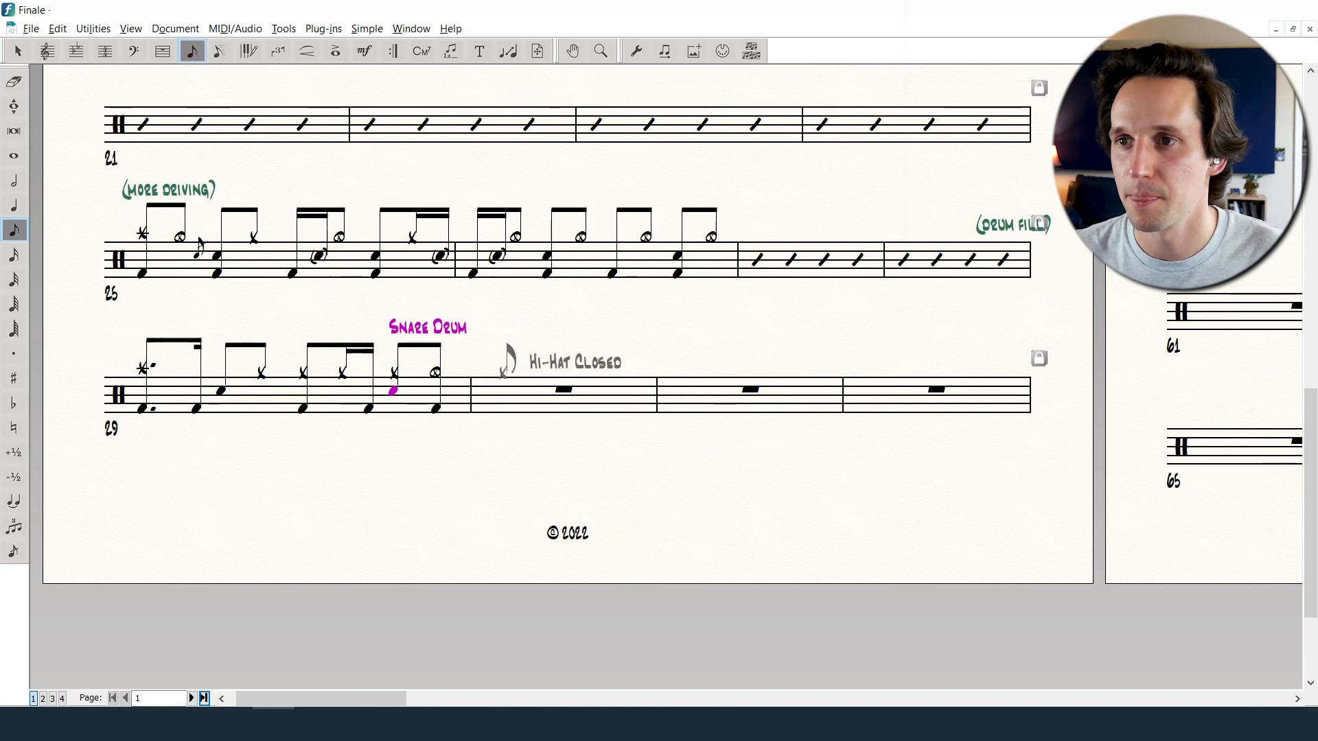
- Notate beat 1 of measure 30: an eighth closed hi-hat with kick, a sixteenth hi-hat and a sixteenth kick
{"action": "left_click", "coordinate": [494, 372]}
{"action": "left_click", "coordinate": [474, 409]}
{"action": "key", "text": "."}
{"action": "key", "text": "3"}
{"action": "key", "text": "ctrl+z"}
{"action": "key", "text": "3"}
{"action": "left_click", "coordinate": [506, 373]}
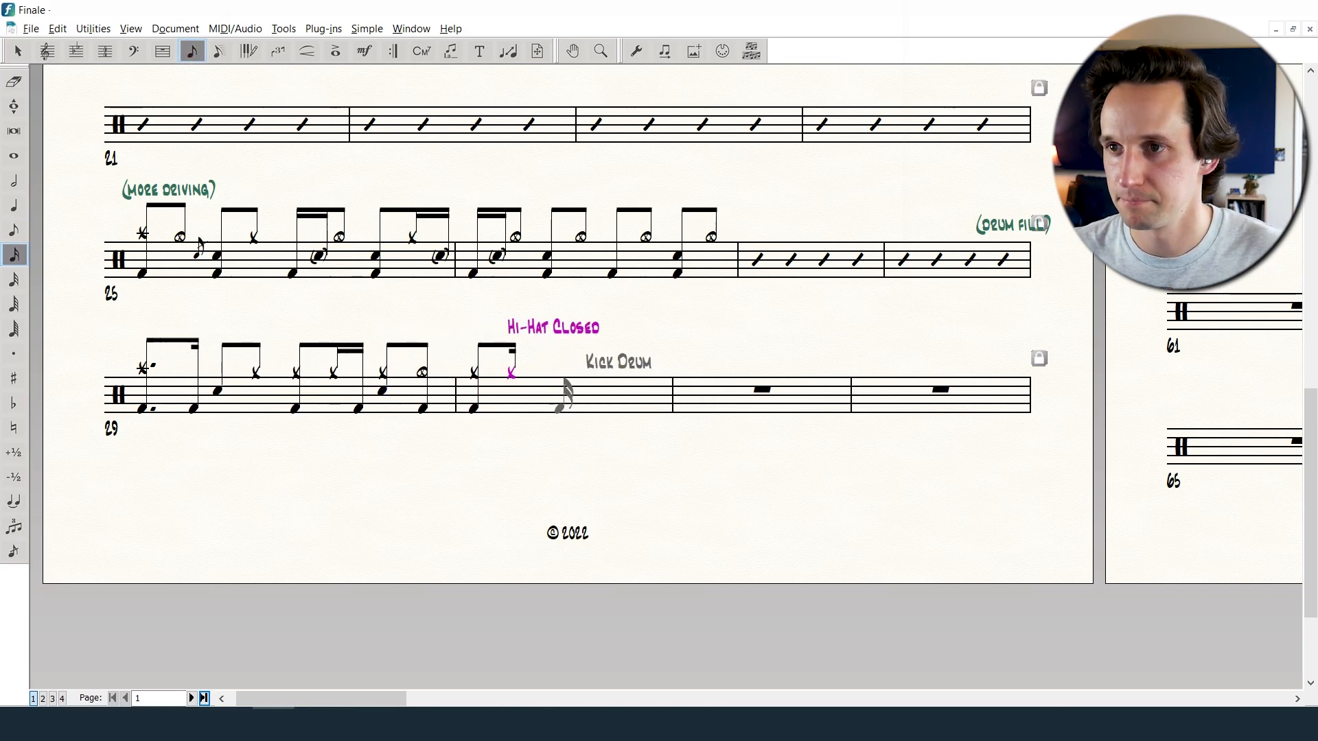
{"action": "left_click", "coordinate": [559, 408]}
- Continue measure 30 with an eighth snare and closed hi-hat on beat 2
{"action": "key", "text": "4"}
{"action": "left_click", "coordinate": [590, 383]}
{"action": "key", "text": "Down"}
{"action": "left_click", "coordinate": [542, 370]}
{"action": "key", "text": "Escape"}
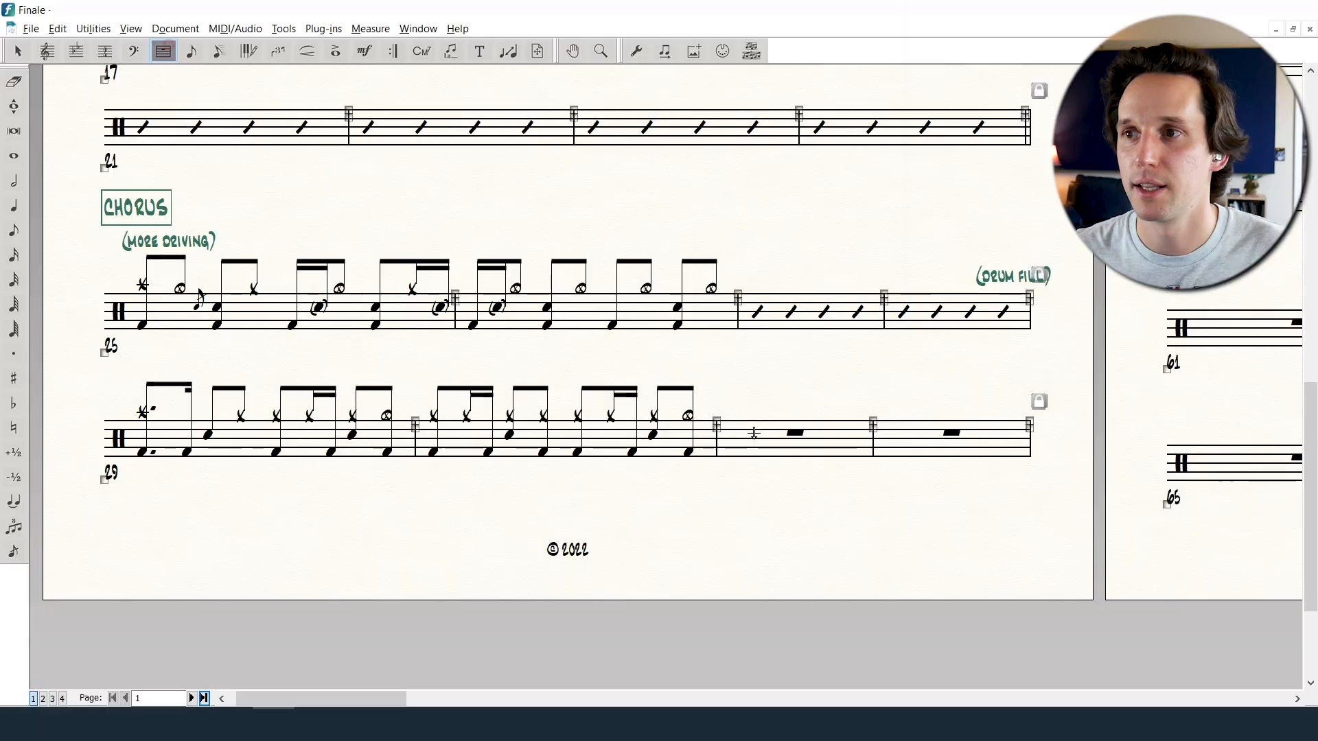
- Fill measures 31 and 32 with slash notation and end measure 32 with a double barline
{"action": "left_click", "coordinate": [803, 318]}
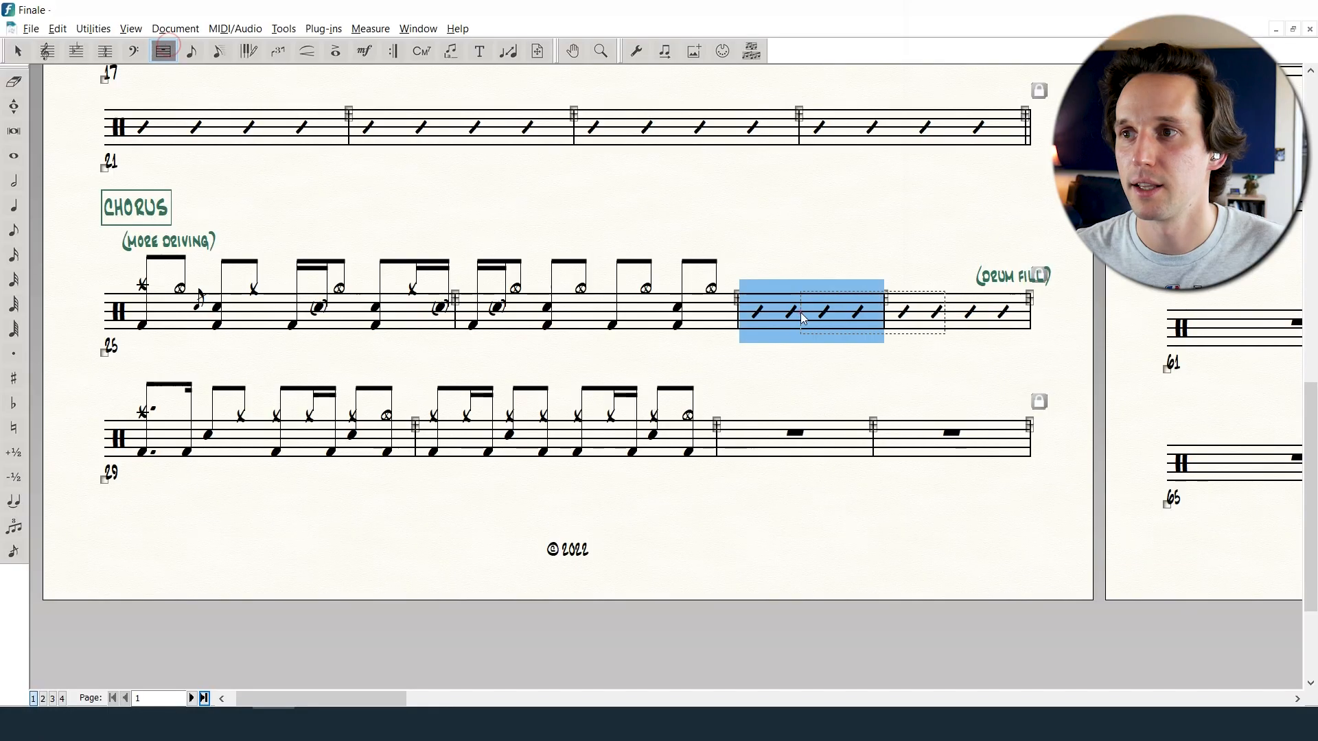
{"action": "left_click", "coordinate": [793, 447]}
{"action": "key", "text": "s"}
{"action": "left_click", "coordinate": [941, 433]}
{"action": "key", "text": "s"}
{"action": "right_click", "coordinate": [940, 434]}
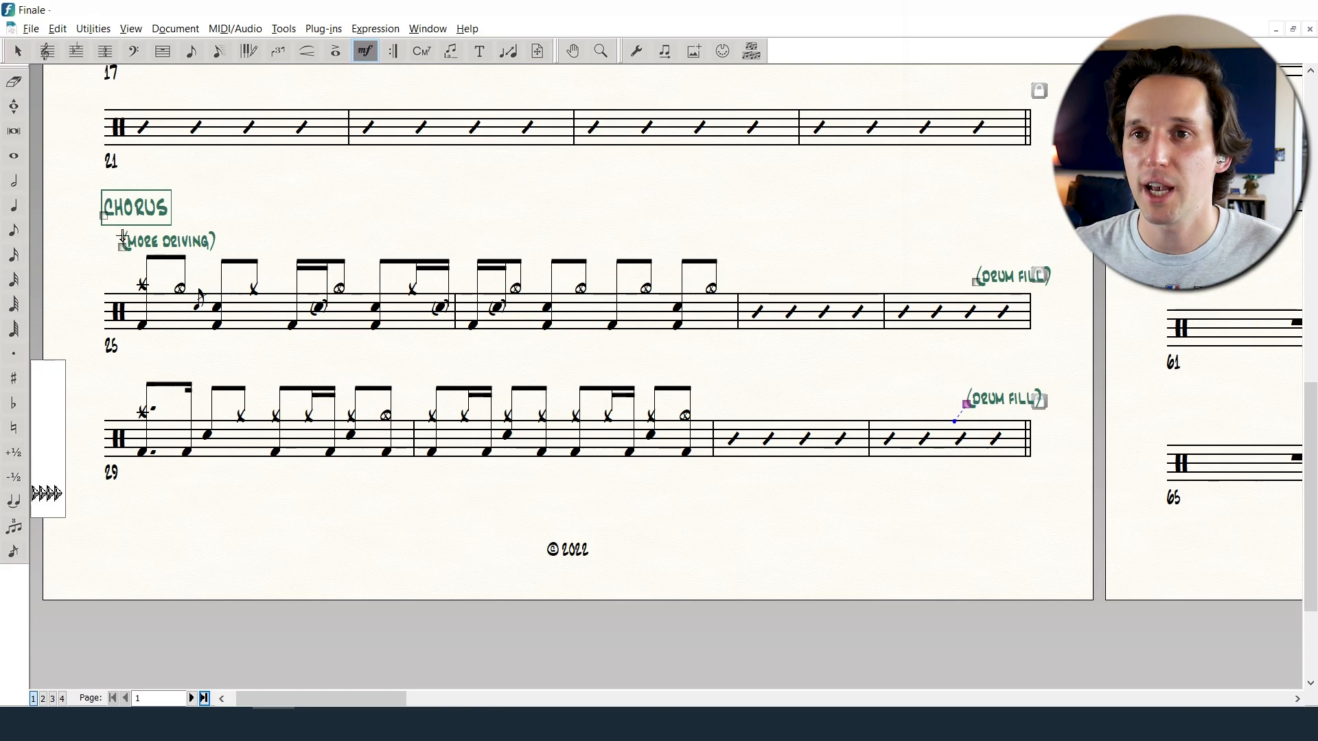
- Nudge the CHORUS rehearsal mark slightly upward, and extend the chorus with two copies of measure 32
{"action": "left_click_drag", "start_coordinate": [105, 215], "coordinate": [99, 211]}
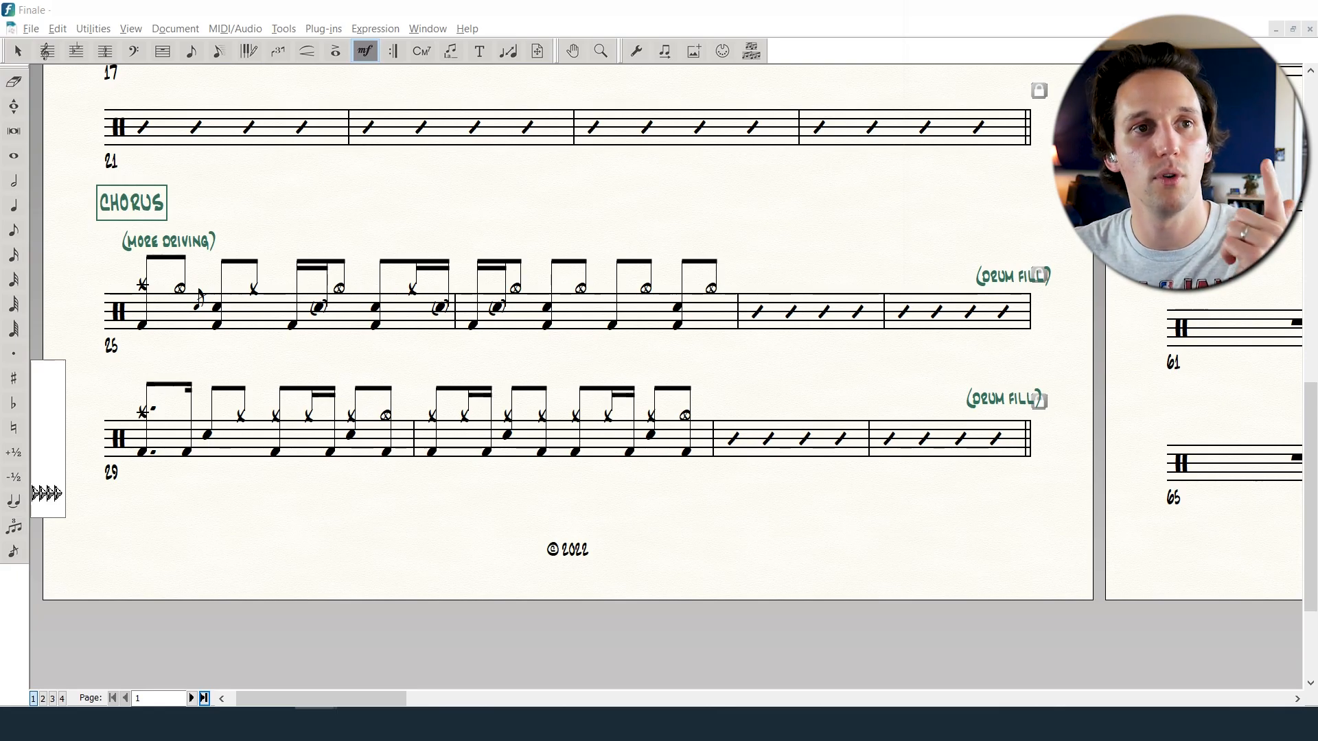
{"action": "left_click", "coordinate": [163, 51]}
{"action": "left_click", "coordinate": [953, 444]}
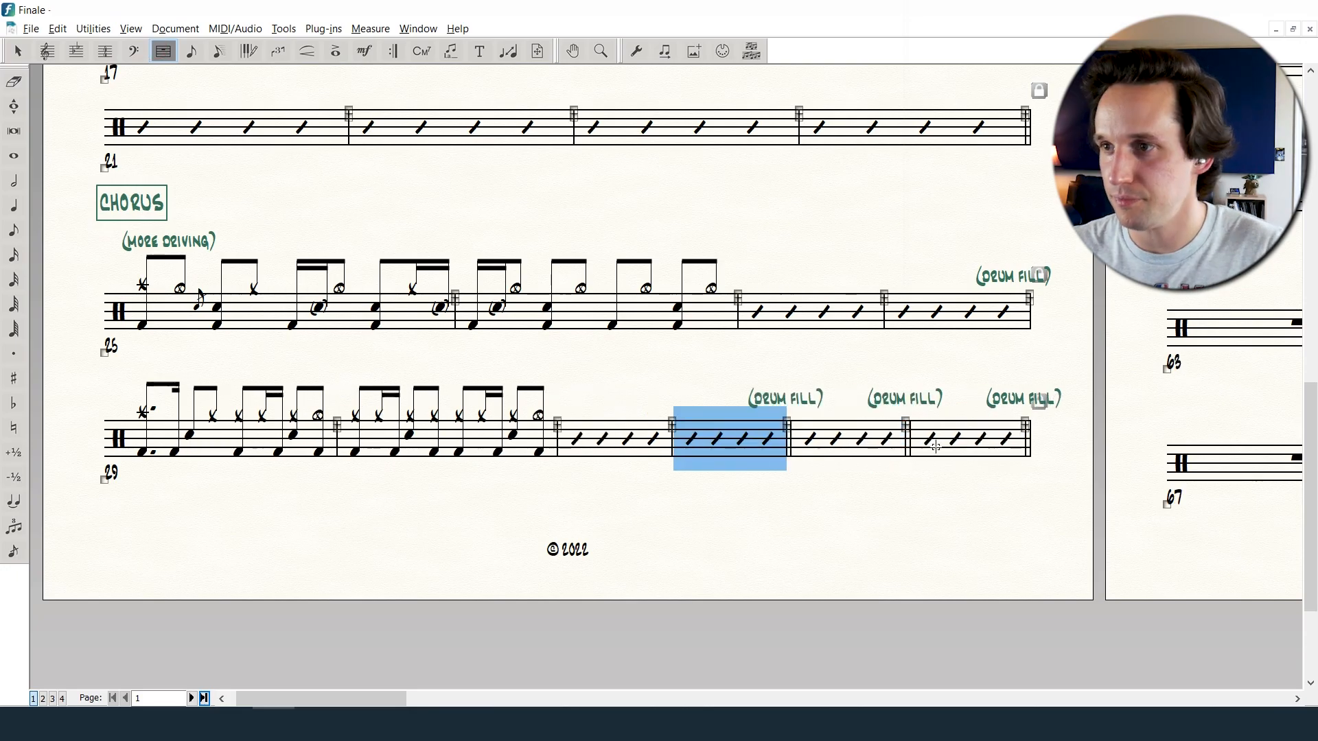
- Apply the Rhythmic Notation staff style to measure 33
{"action": "right_click", "coordinate": [869, 439]}
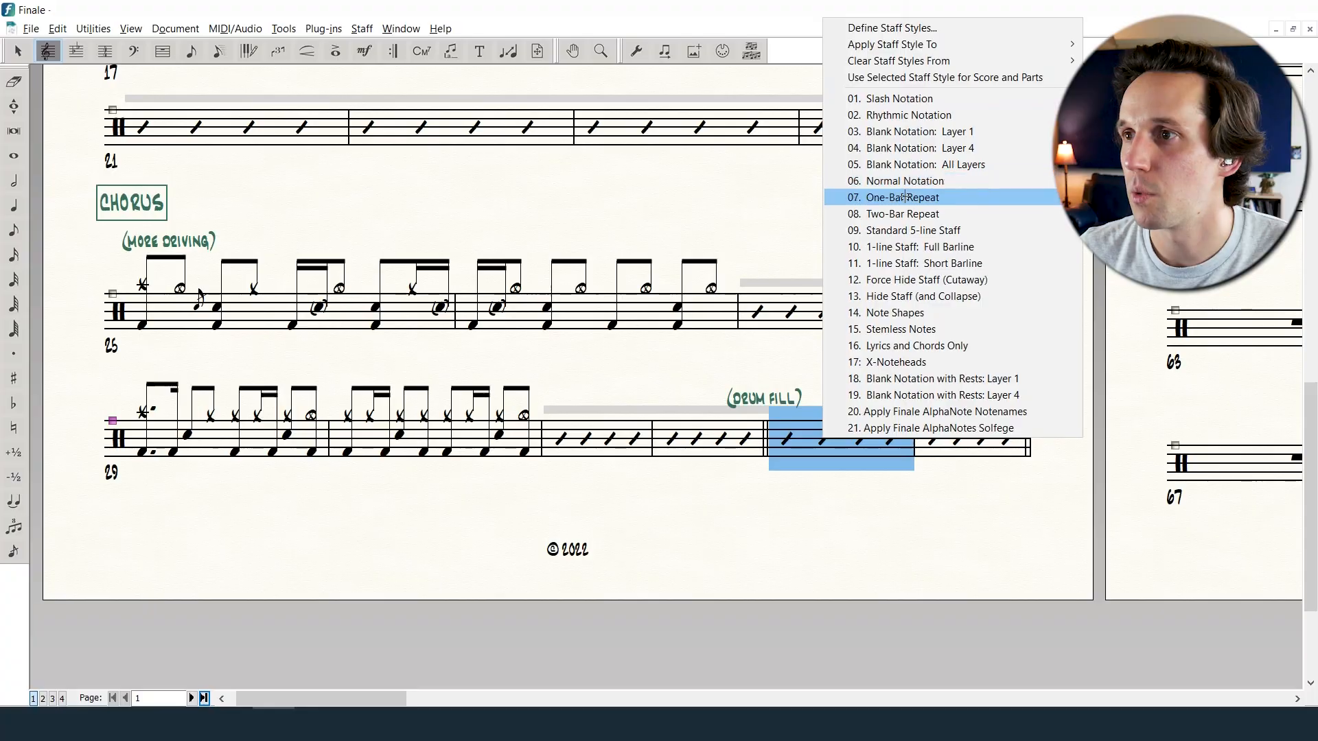
{"action": "left_click", "coordinate": [901, 116]}
{"action": "left_click", "coordinate": [812, 340]}
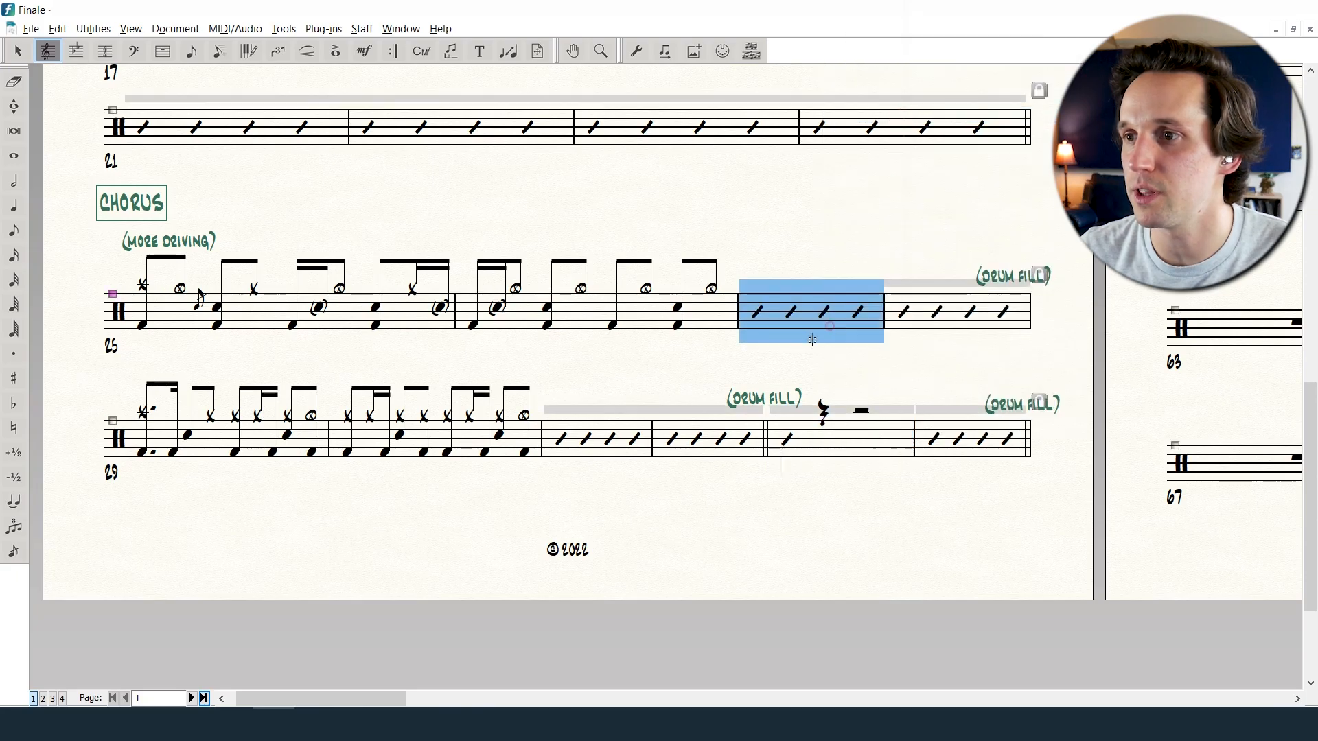
- Notate the rhythm of measure 33 as two tied half notes
{"action": "left_click", "coordinate": [190, 52]}
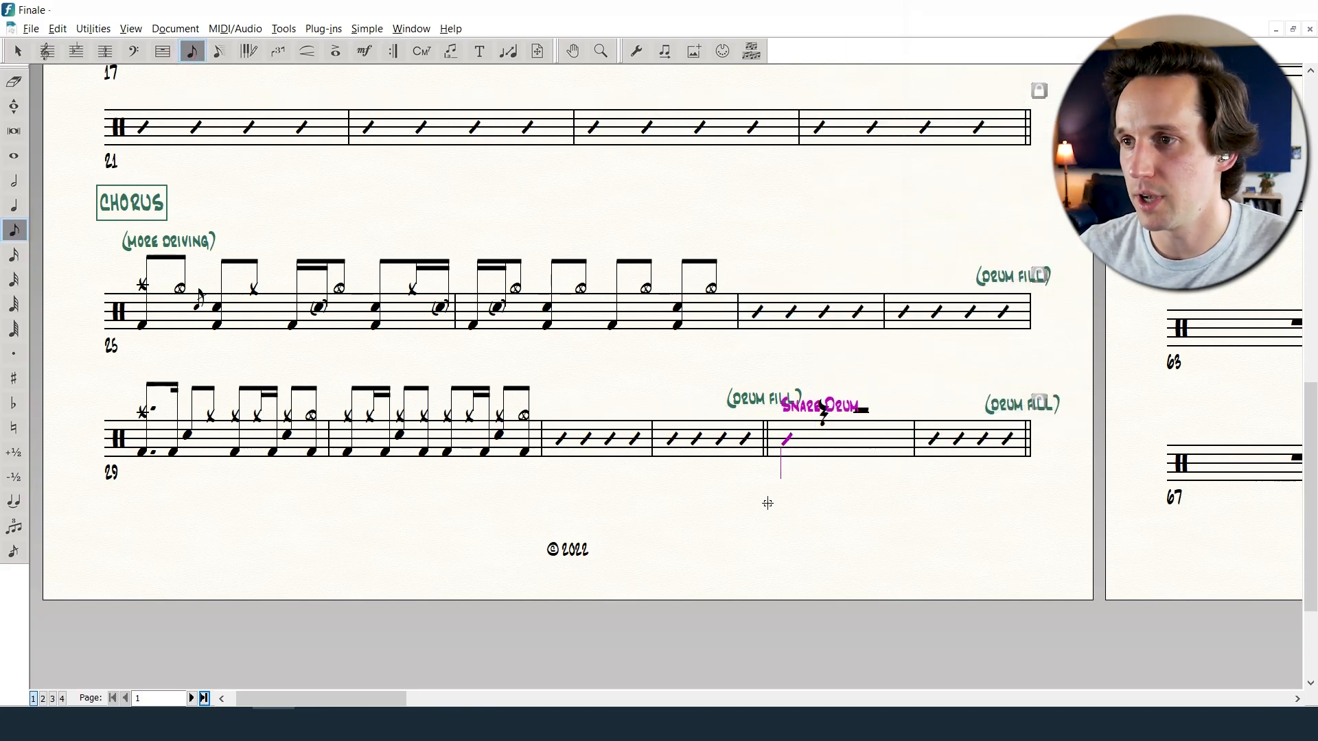
{"action": "key", "text": "4"}
{"action": "key", "text": "6"}
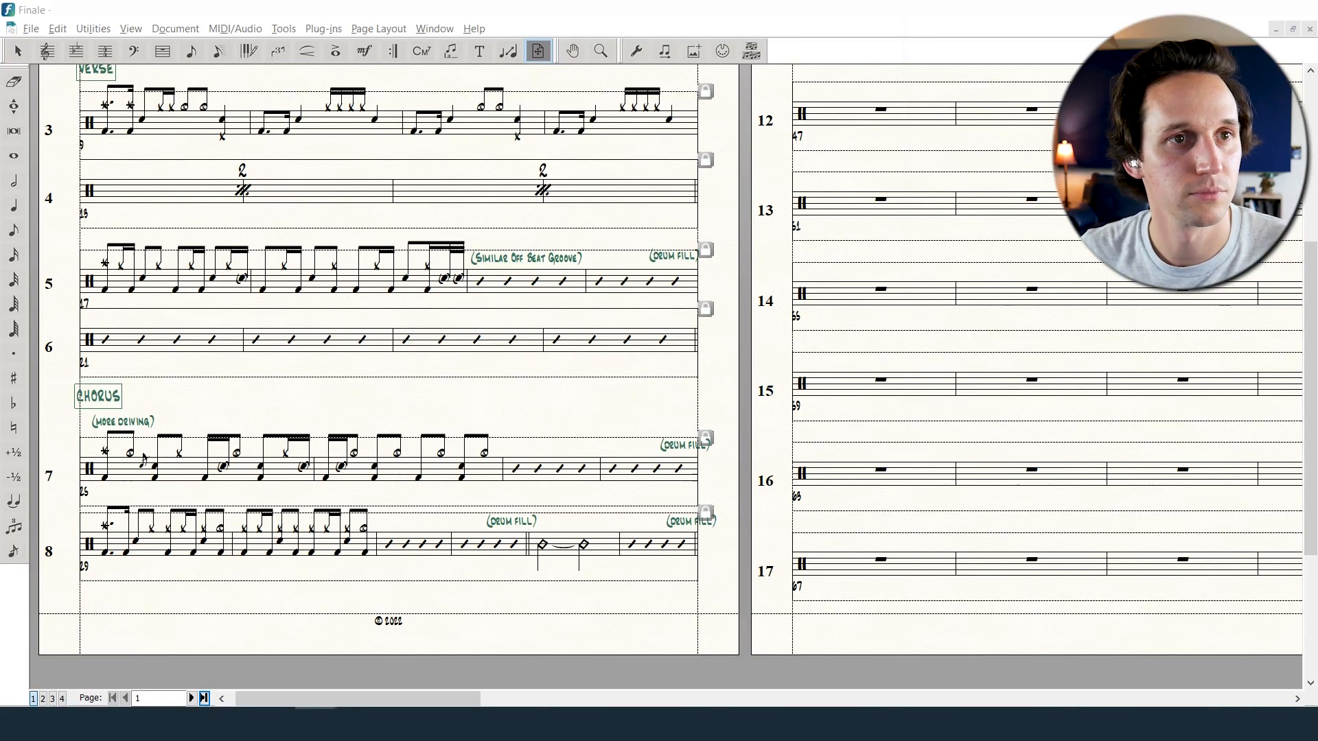
- Copy the first two VERSE measures, 9–10, and paste them at measure 35 on page 2
{"action": "scroll", "coordinate": [314, 314], "scroll_direction": "up", "scroll_amount": 5}
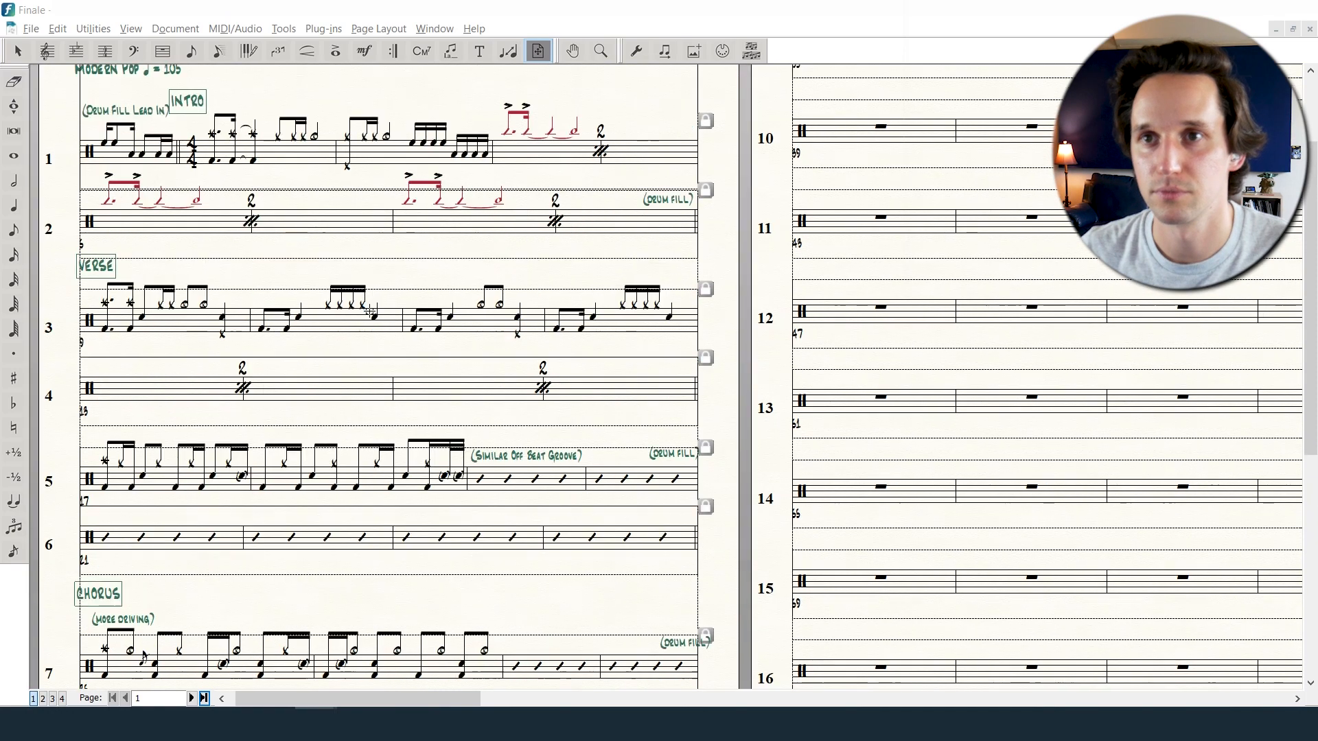
{"action": "left_click", "coordinate": [163, 51]}
{"action": "left_click_drag", "start_coordinate": [218, 354], "coordinate": [366, 360]}
{"action": "scroll", "coordinate": [922, 356], "scroll_direction": "up", "scroll_amount": 2}
{"action": "scroll", "coordinate": [945, 298], "scroll_direction": "right", "scroll_amount": 5}
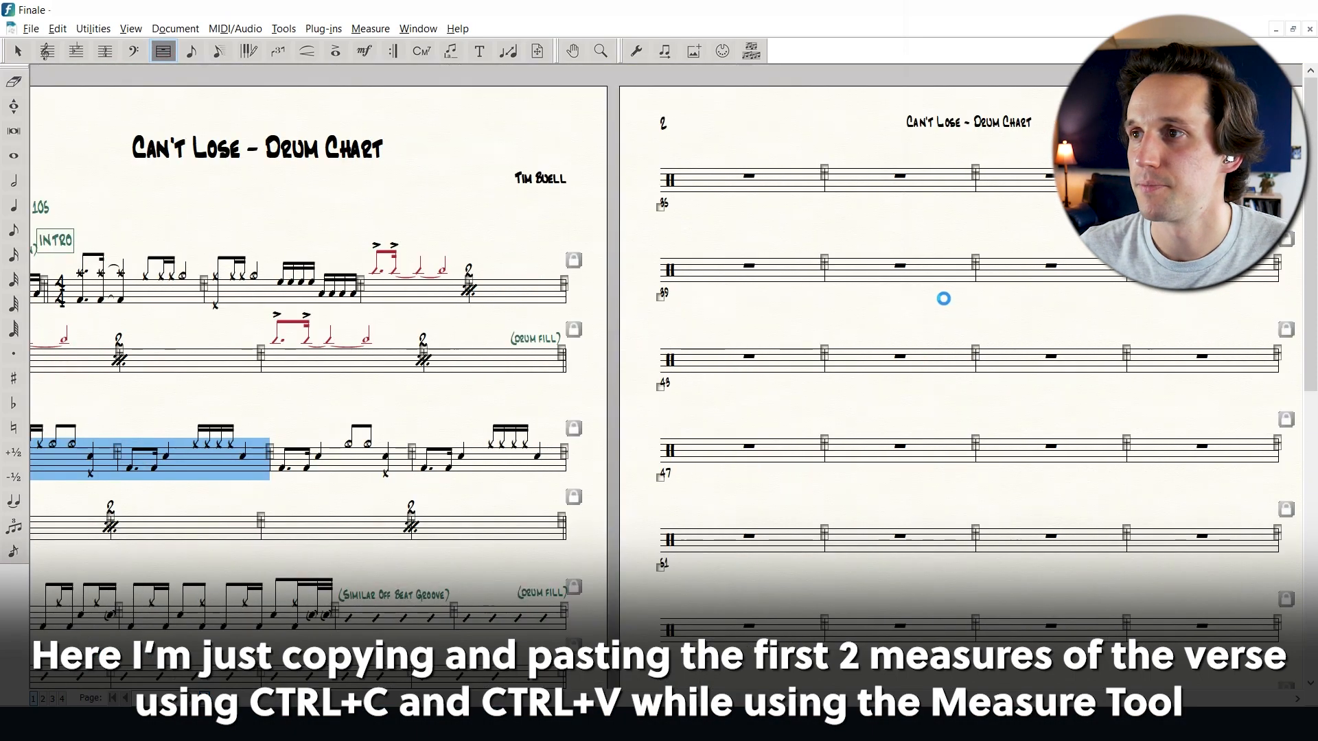
{"action": "left_click", "coordinate": [526, 177]}
{"action": "key", "text": "ctrl+v"}
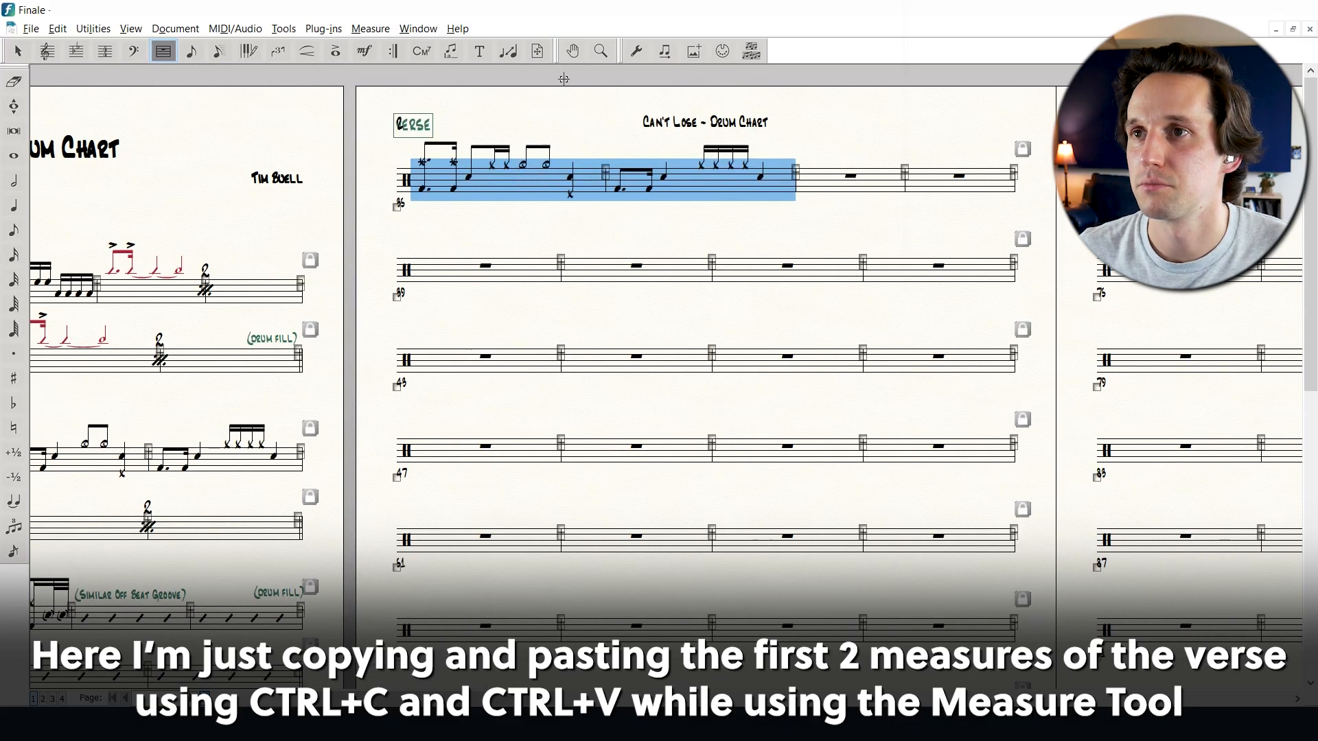
- Lower the VERSE system starting at measure 35 slightly to make room beneath the rehearsal mark
{"action": "left_click", "coordinate": [547, 52]}
{"action": "left_click_drag", "start_coordinate": [547, 182], "coordinate": [544, 206]}
- Copy the two-bar repeat from the first VERSE on page 1 and paste it into measures 37–38
{"action": "scroll", "coordinate": [405, 302], "scroll_direction": "down", "scroll_amount": 3}
{"action": "scroll", "coordinate": [275, 379], "scroll_direction": "left", "scroll_amount": 2}
{"action": "left_click", "coordinate": [254, 364]}
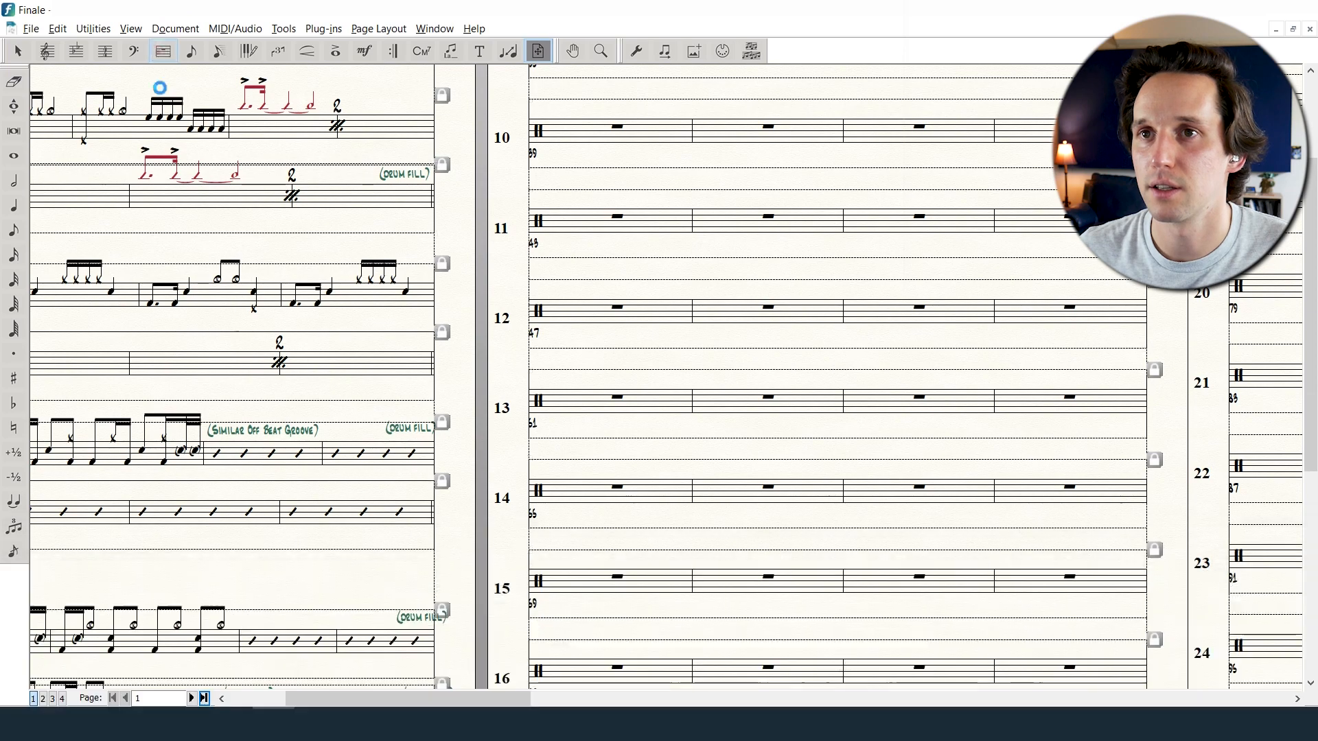
{"action": "left_click", "coordinate": [161, 51]}
{"action": "left_click", "coordinate": [234, 367]}
{"action": "left_click", "coordinate": [331, 362], "text": "shift"}
{"action": "scroll", "coordinate": [674, 368], "scroll_direction": "up", "scroll_amount": 3}
{"action": "left_click", "coordinate": [969, 211]}
{"action": "key", "text": "ctrl+v"}
- Copy the first measure of page 1's off-beat groove and paste it into measure 39
{"action": "scroll", "coordinate": [686, 371], "scroll_direction": "right", "scroll_amount": 4}
{"action": "scroll", "coordinate": [485, 494], "scroll_direction": "down", "scroll_amount": 3}
{"action": "scroll", "coordinate": [485, 495], "scroll_direction": "left", "scroll_amount": 6}
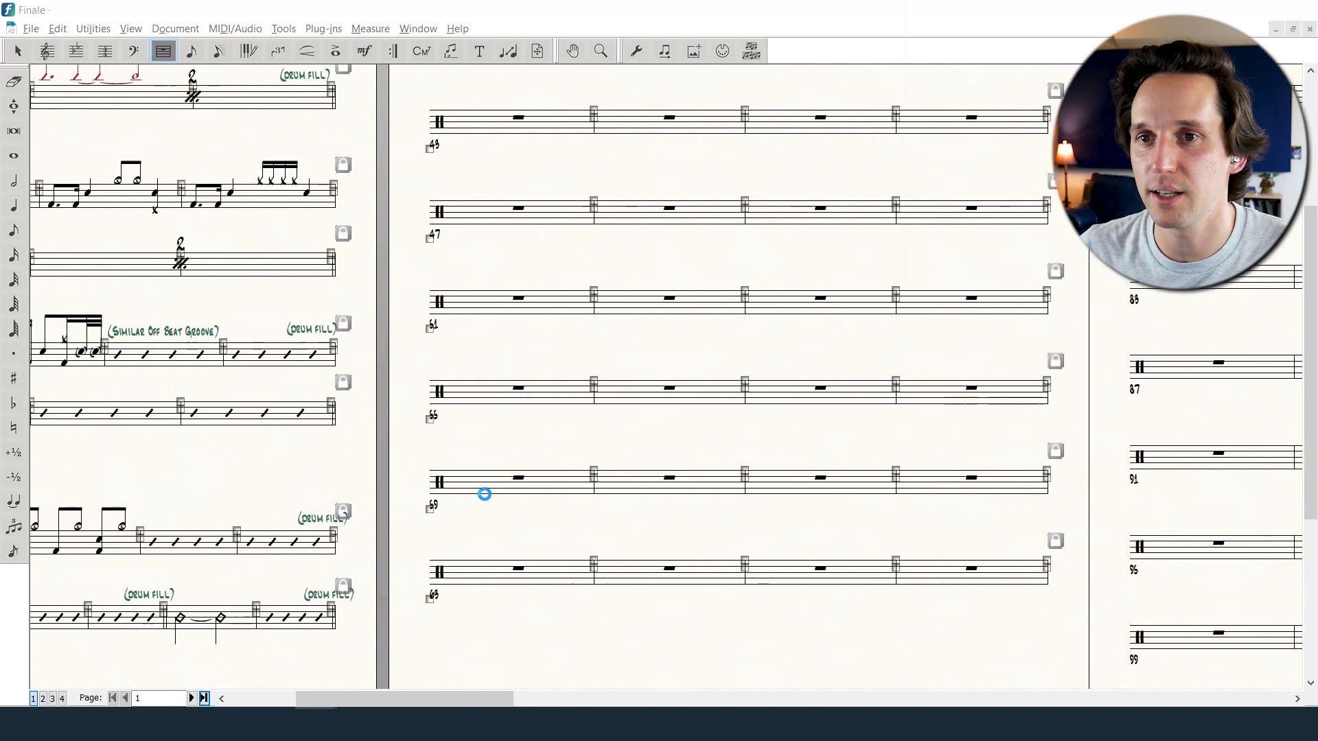
{"action": "scroll", "coordinate": [486, 495], "scroll_direction": "up", "scroll_amount": 3}
{"action": "left_click", "coordinate": [155, 618]}
{"action": "scroll", "coordinate": [809, 273], "scroll_direction": "right", "scroll_amount": 5}
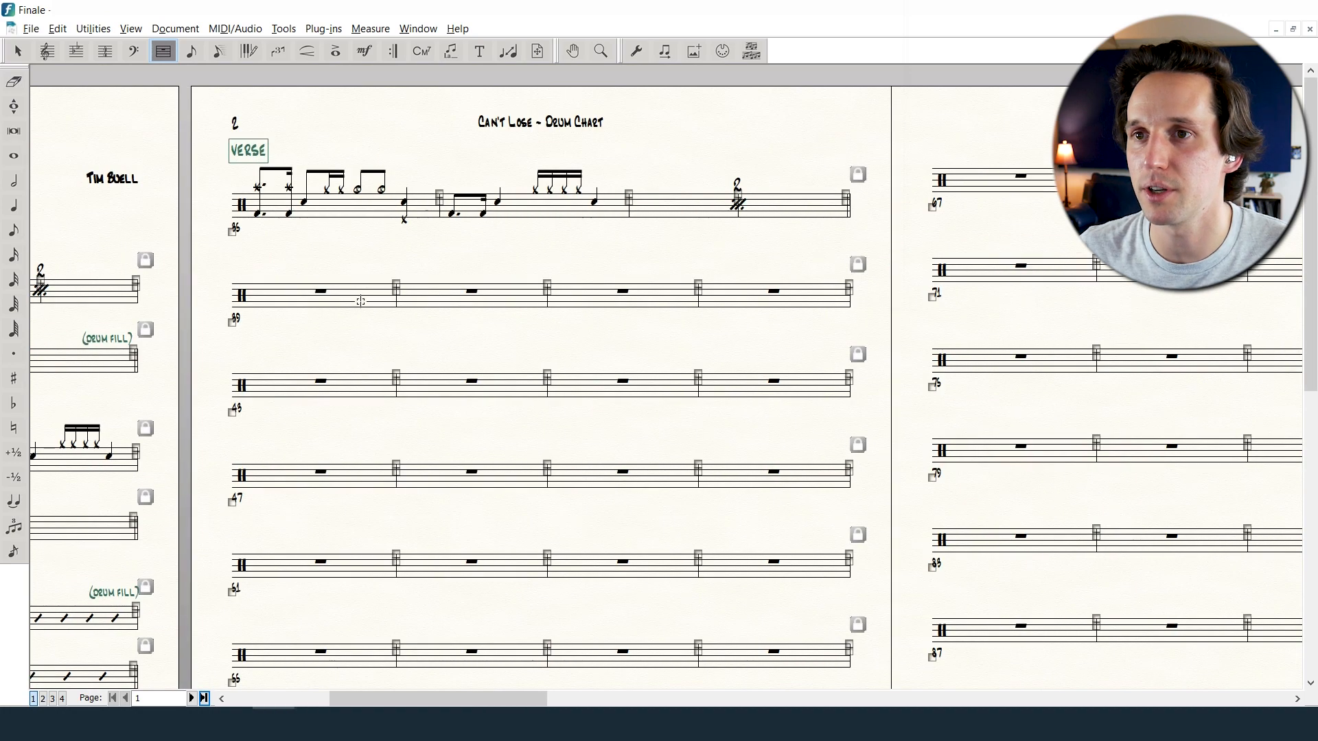
{"action": "left_click", "coordinate": [361, 302]}
{"action": "key", "text": "ctrl+v"}
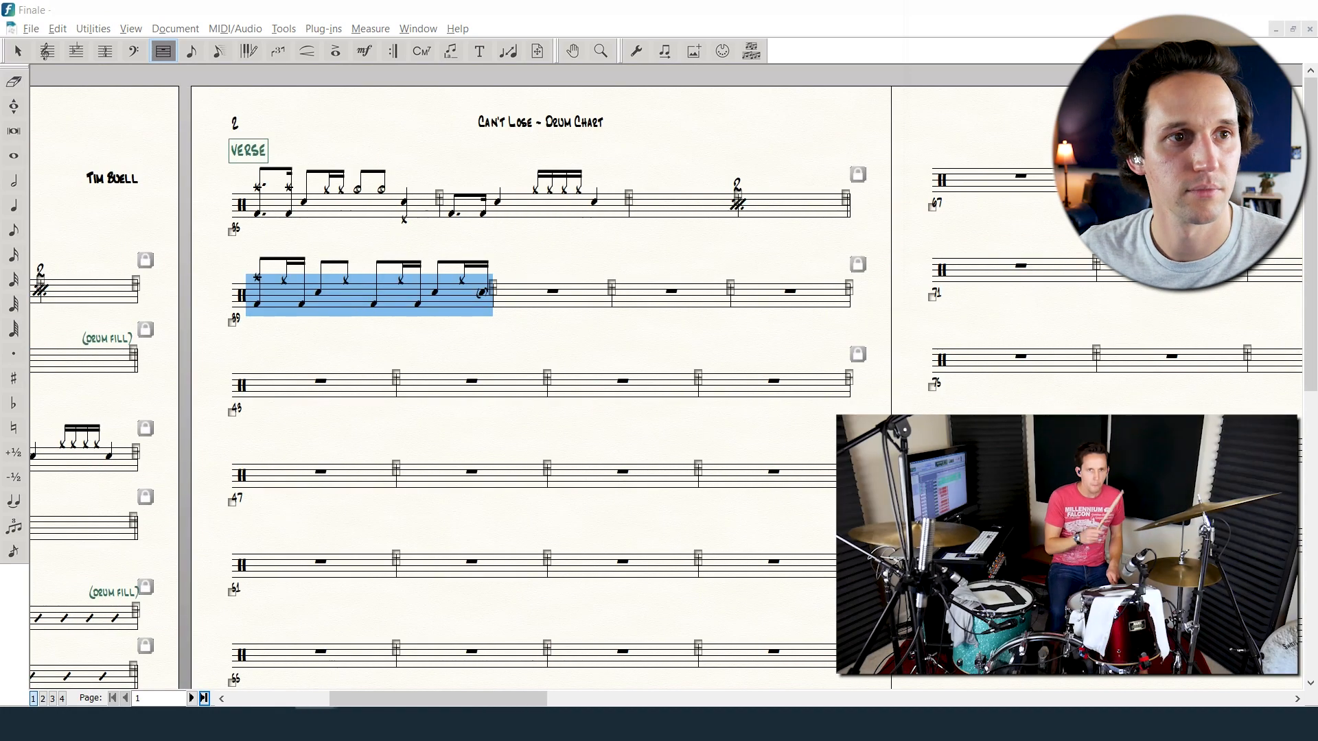
- Edit the groove in measure 39, with open hi-hats on beat 3 and a snare and plain hi-hat on beat 4
{"action": "left_click", "coordinate": [192, 51]}
{"action": "left_click", "coordinate": [346, 304]}
{"action": "left_click", "coordinate": [319, 280]}
{"action": "left_click", "coordinate": [375, 280]}
{"action": "left_click", "coordinate": [401, 280], "text": "ctrl"}
{"action": "key", "text": "Up"}
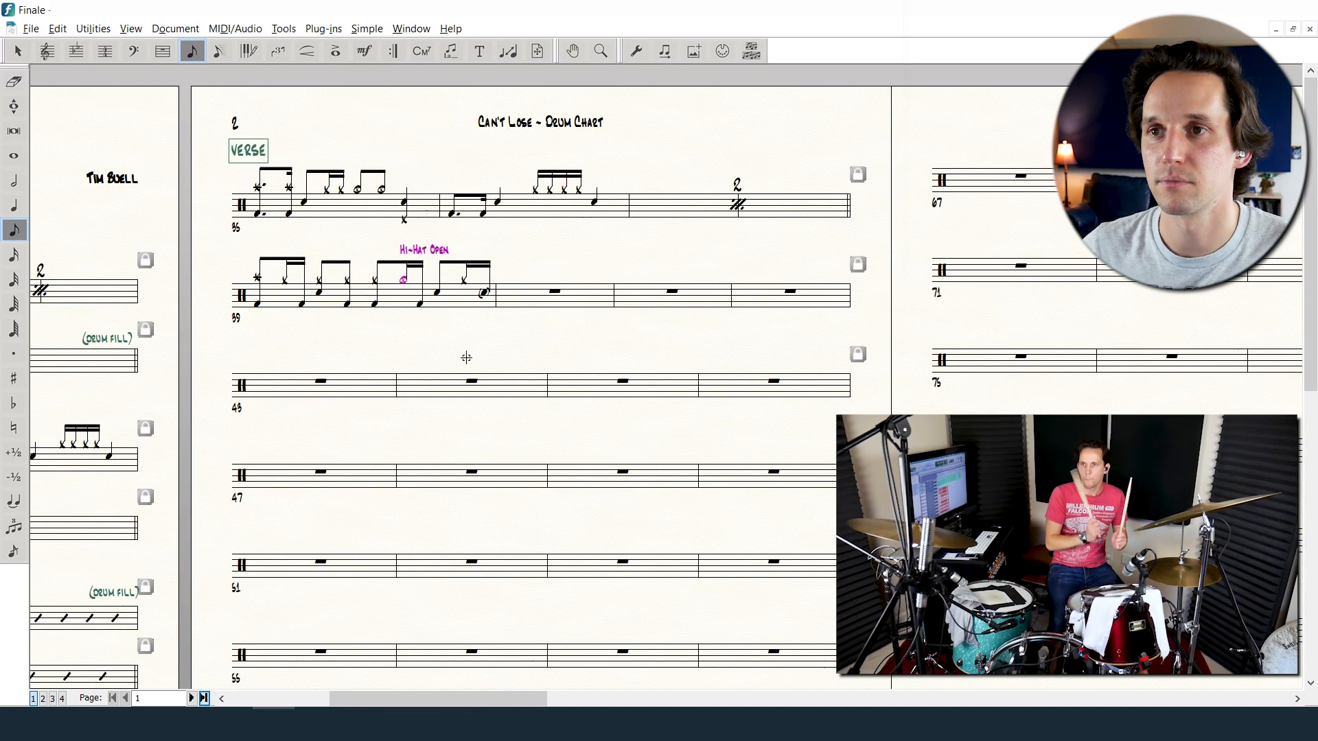
{"action": "left_click", "coordinate": [438, 293]}
{"action": "left_click", "coordinate": [462, 280]}
- Copy the edited measure 39 and paste it into measure 40
{"action": "left_click", "coordinate": [18, 51]}
{"action": "left_click_drag", "start_coordinate": [361, 241], "coordinate": [488, 307]}
{"action": "left_click", "coordinate": [515, 295]}
{"action": "key", "text": "ctrl+v"}
- Rework measure 40 with a ghosted snare sixteenth, four open hi-hat sixteenths on beat 3, and a snare with hi-hat foot on beat 4
{"action": "left_click", "coordinate": [193, 51]}
{"action": "left_click", "coordinate": [14, 255]}
{"action": "left_click", "coordinate": [528, 280]}
{"action": "left_click", "coordinate": [541, 304]}
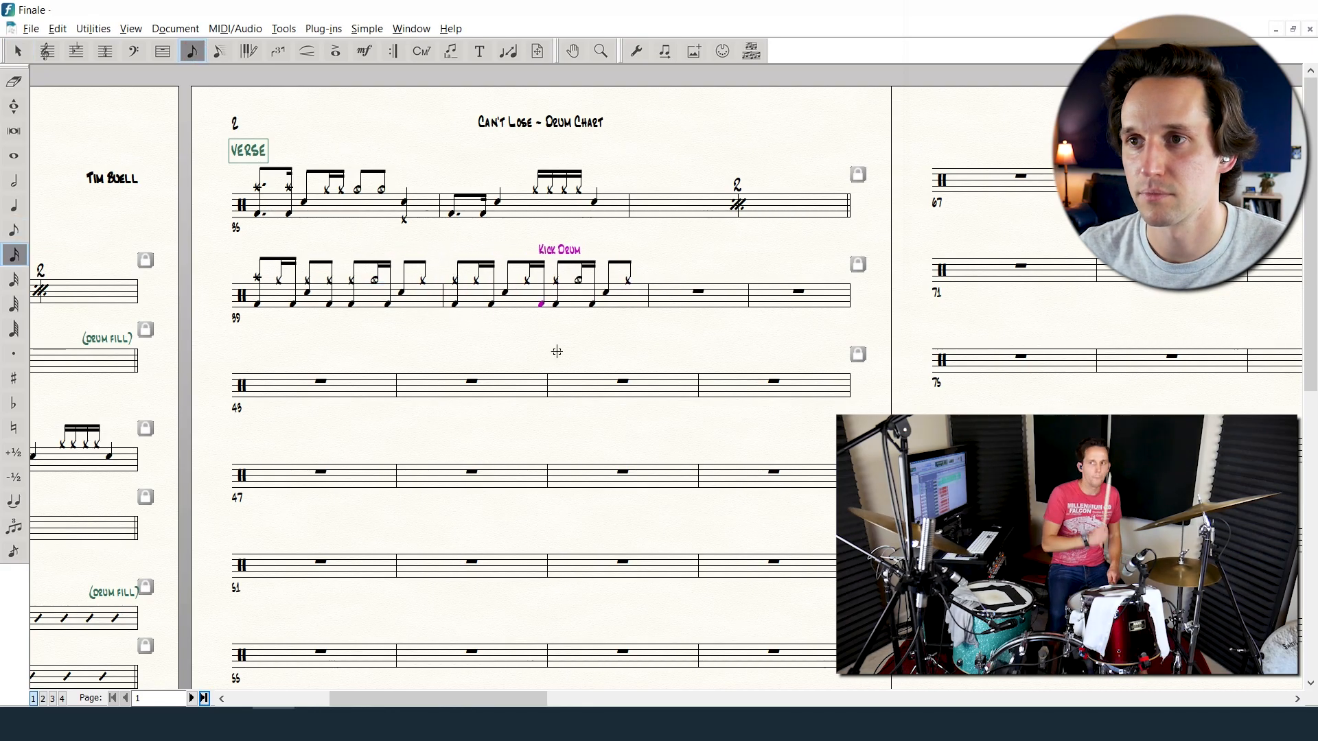
{"action": "key", "text": "Return"}
{"action": "key", "text": "Return"}
{"action": "key", "text": "Return"}
{"action": "key", "text": "Return"}
{"action": "key", "text": "Return"}
{"action": "key", "text": "4"}
{"action": "key", "text": "Return"}
{"action": "key", "text": "Return"}
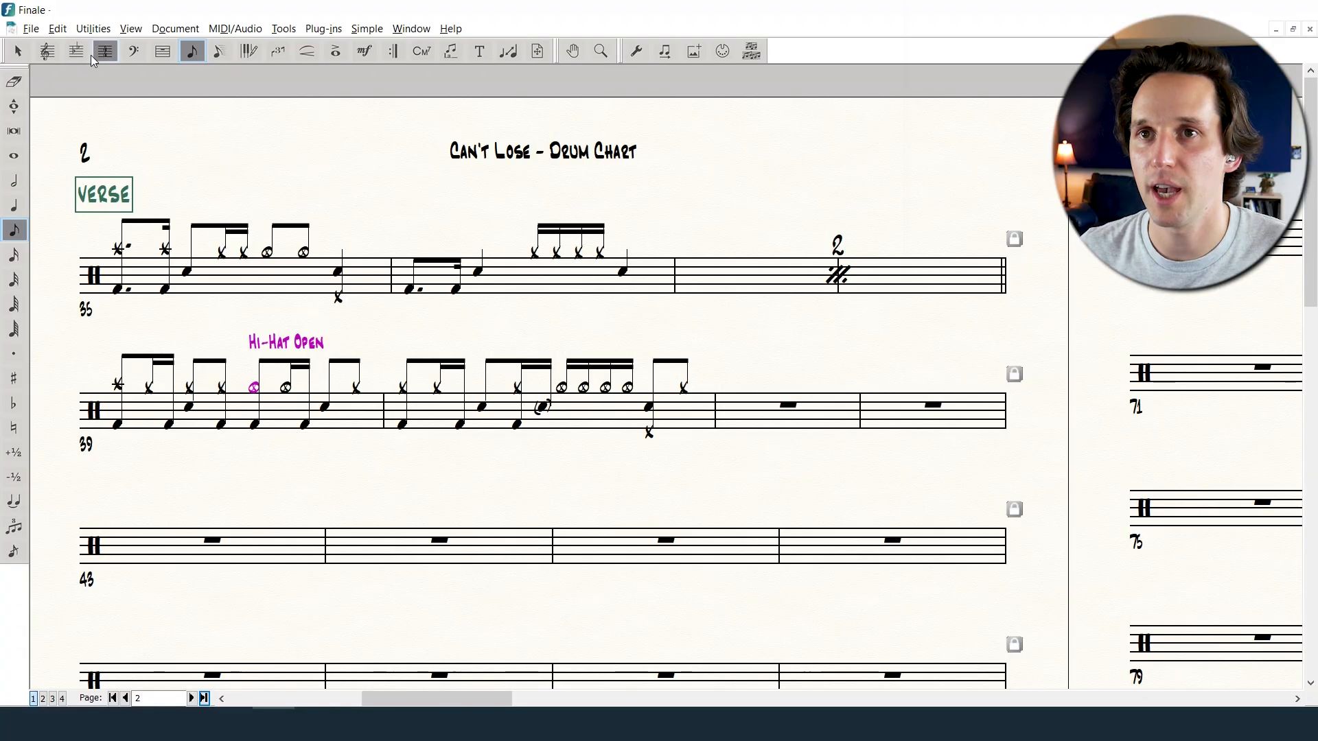
- Apply the Two-Bar Repeat staff style to measures 41–42
{"action": "left_click", "coordinate": [163, 51]}
{"action": "left_click", "coordinate": [48, 51]}
{"action": "left_click_drag", "start_coordinate": [789, 410], "coordinate": [921, 412]}
{"action": "right_click", "coordinate": [920, 412]}
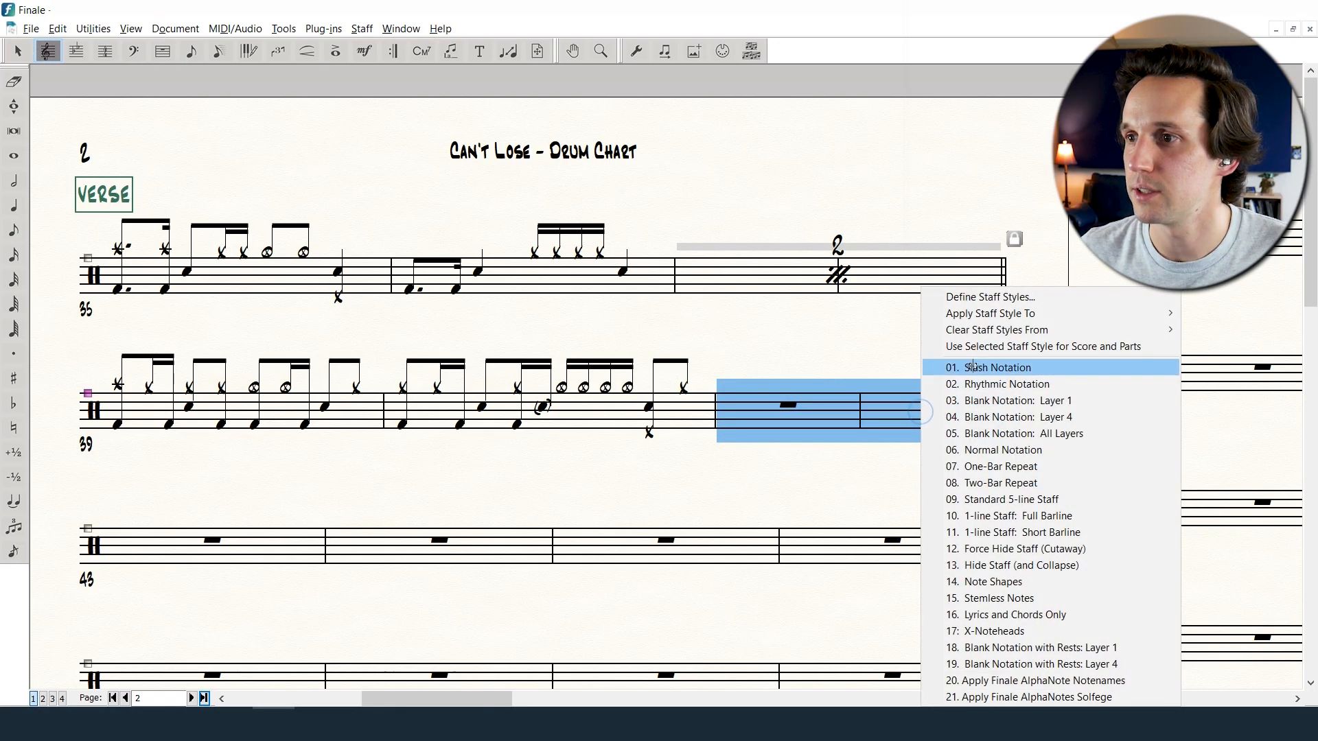
{"action": "left_click", "coordinate": [973, 482]}
{"action": "scroll", "coordinate": [709, 423], "scroll_direction": "down", "scroll_amount": 1}
{"action": "scroll", "coordinate": [709, 423], "scroll_direction": "down", "scroll_amount": 5}
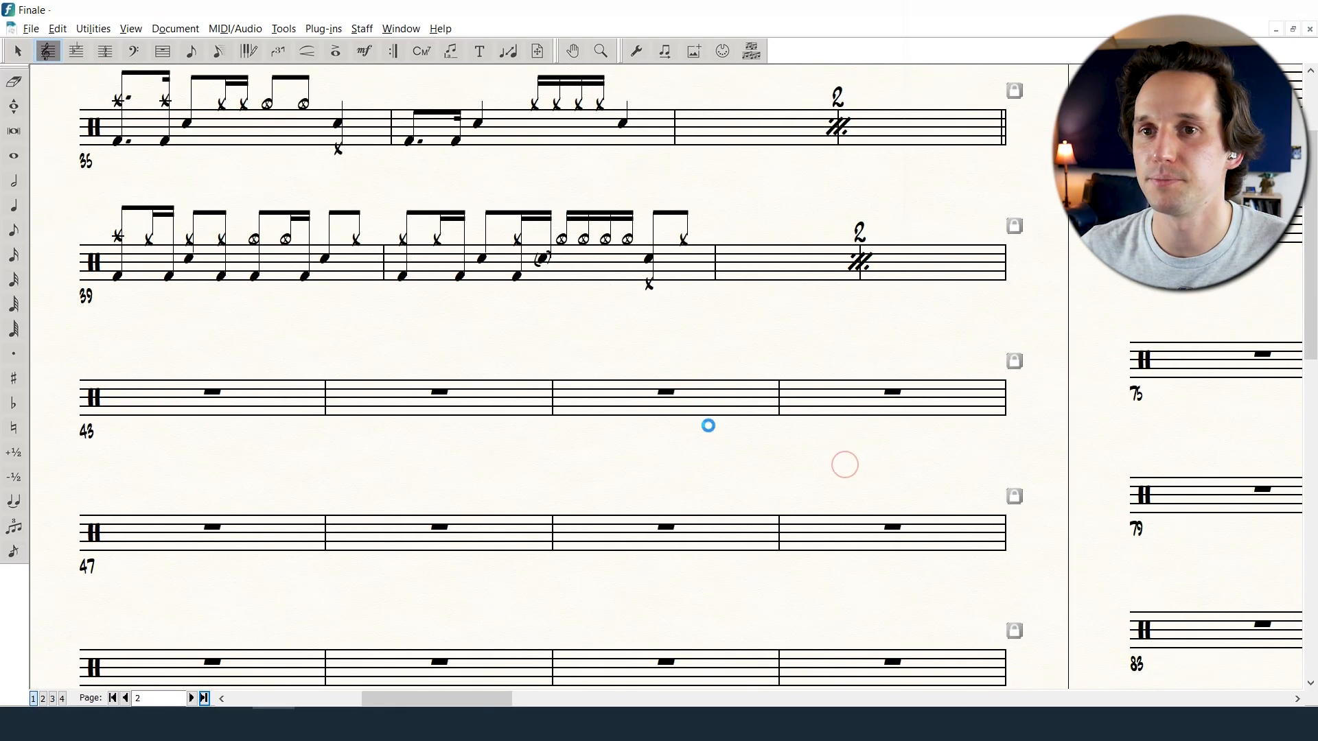
{"action": "left_click", "coordinate": [163, 51]}
{"action": "right_click", "coordinate": [209, 336]}
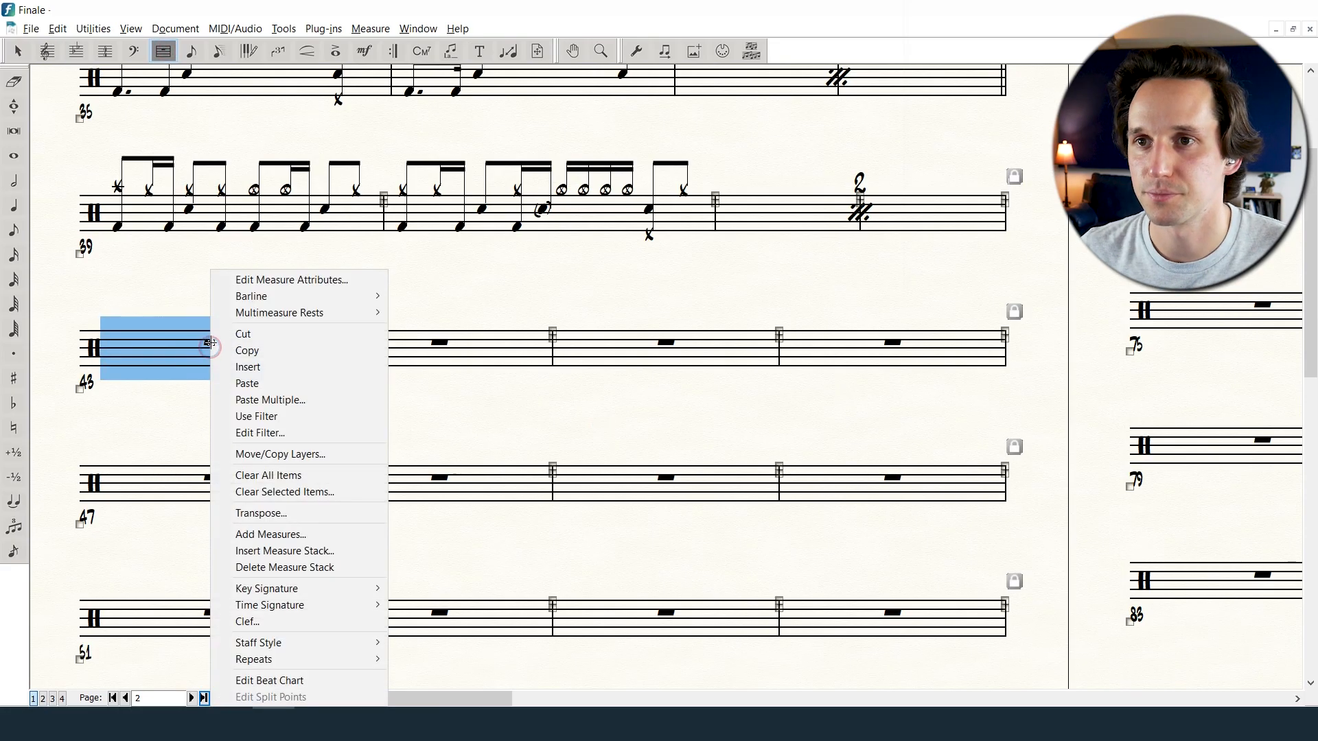
{"action": "left_click", "coordinate": [169, 282]}
- Apply the Slash Notation staff style to measures 43–50
{"action": "left_click", "coordinate": [48, 52]}
{"action": "left_click", "coordinate": [194, 368]}
{"action": "right_click", "coordinate": [198, 367]}
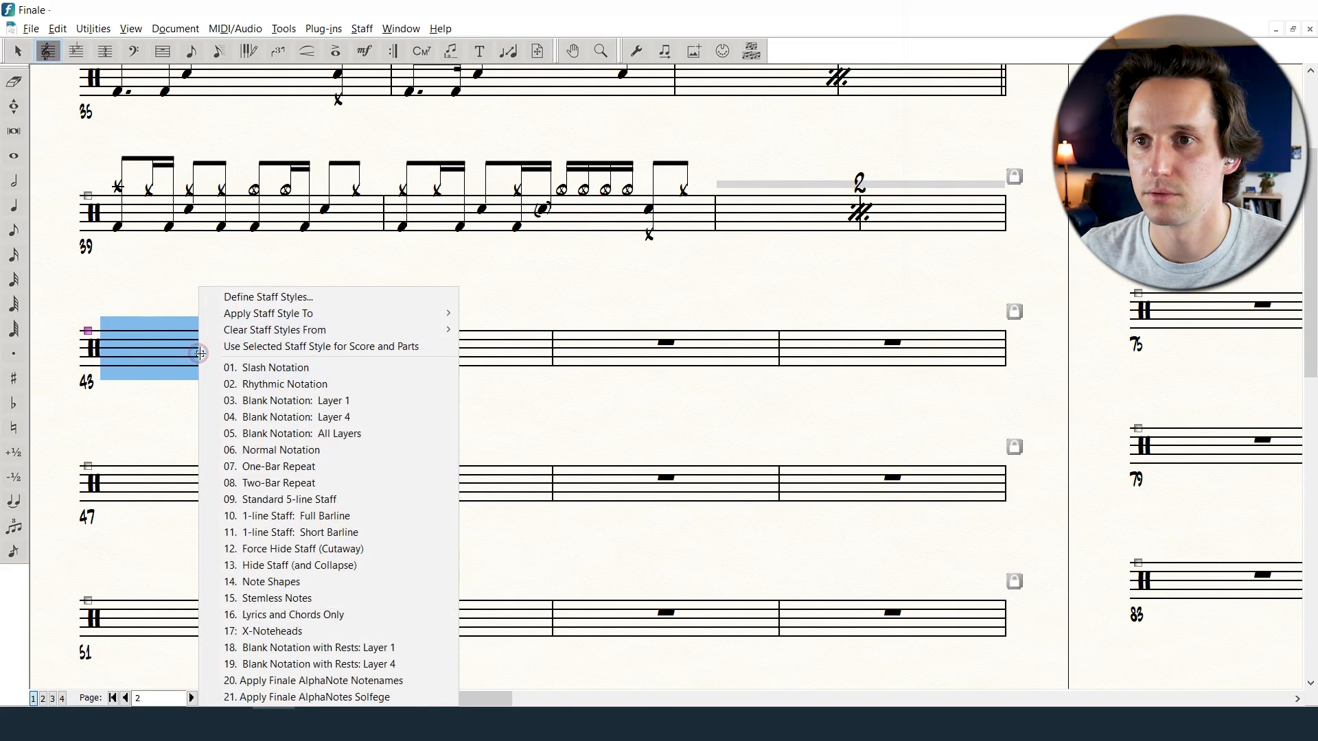
{"action": "left_click", "coordinate": [268, 368]}
{"action": "left_click", "coordinate": [430, 332]}
{"action": "left_click", "coordinate": [282, 353]}
{"action": "key", "text": "ctrl+shift+z"}
{"action": "left_click", "coordinate": [694, 500]}
{"action": "left_click", "coordinate": [315, 340]}
{"action": "left_click", "coordinate": [309, 397]}
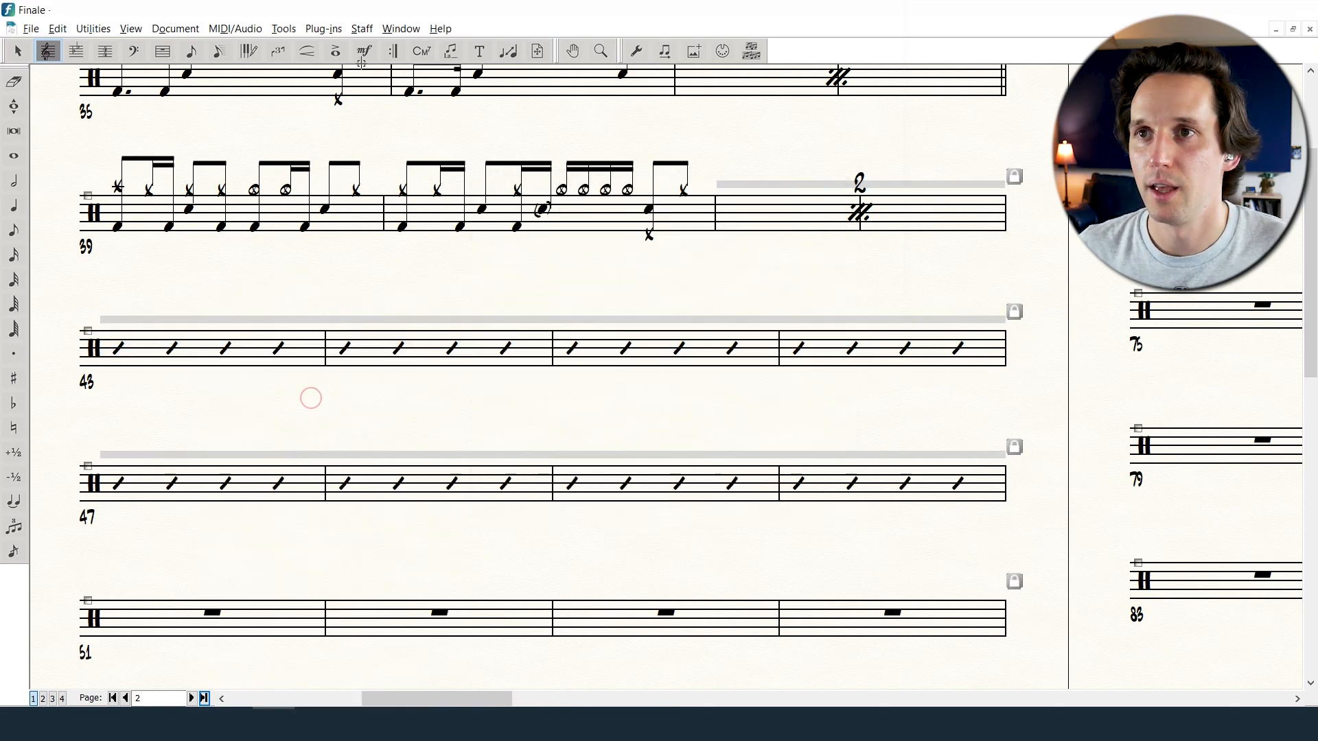
- Create the technique text expression "(Continue similar groove)" and attach it above measure 43
{"action": "left_click", "coordinate": [364, 51]}
{"action": "double_click", "coordinate": [105, 338]}
{"action": "left_click", "coordinate": [938, 376]}
{"action": "left_click", "coordinate": [798, 467]}
{"action": "left_click", "coordinate": [730, 466]}
{"action": "type", "text": "(go"}
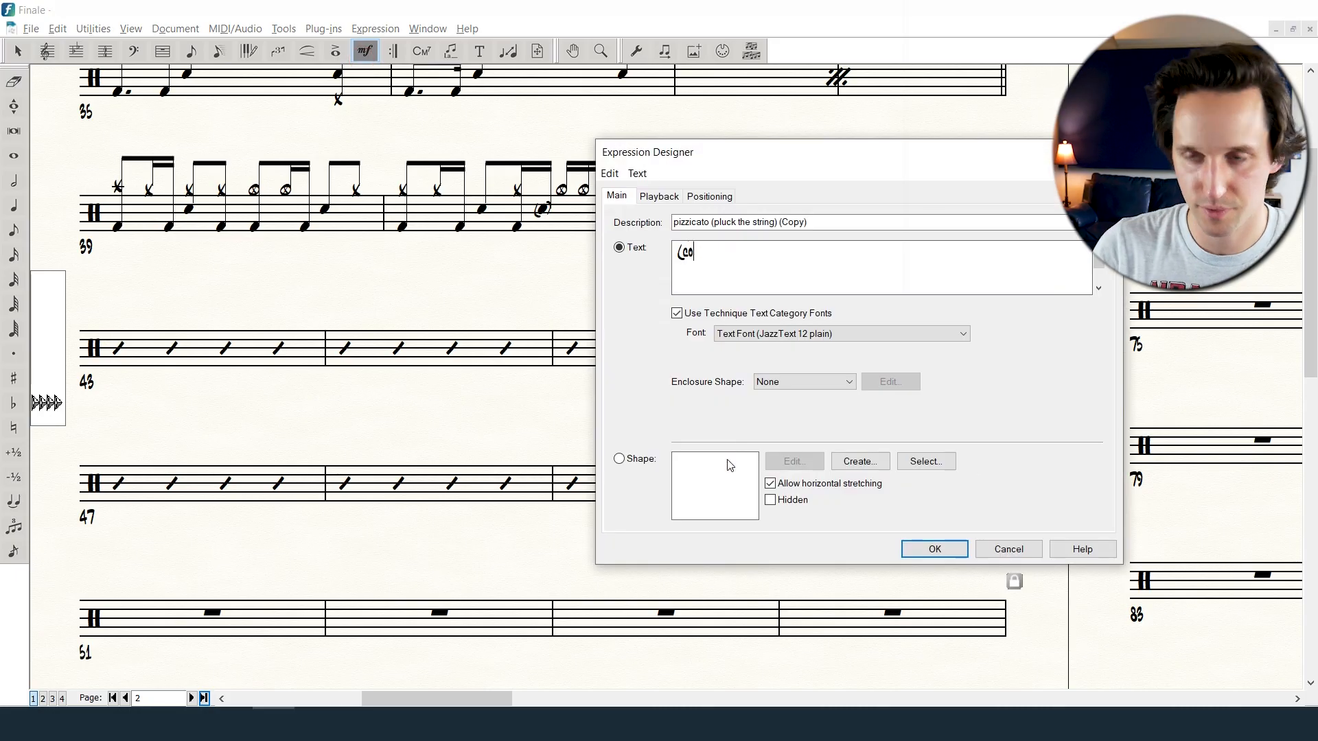
{"action": "left_click", "coordinate": [935, 549]}
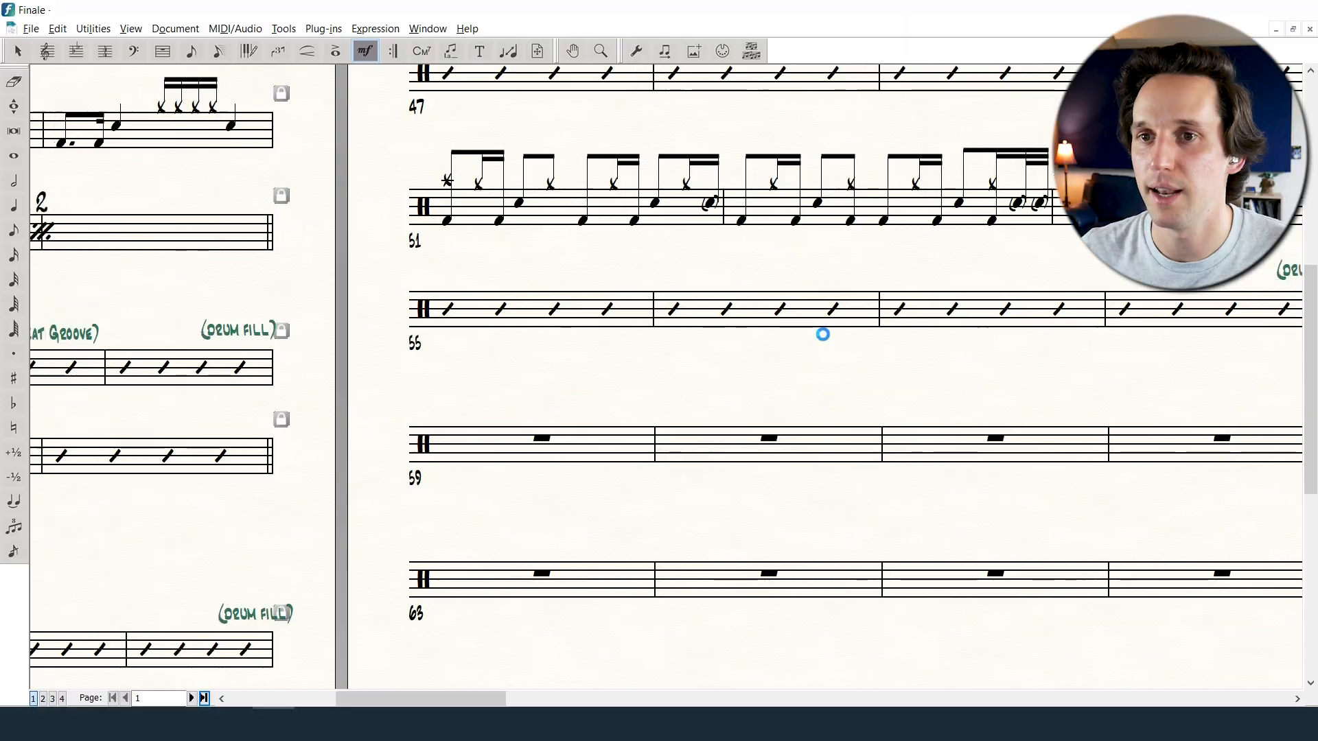
- Copy the CHORUS section from page 1 and paste it on page 2, starting at measure 59
{"action": "scroll", "coordinate": [824, 334], "scroll_direction": "left", "scroll_amount": 5}
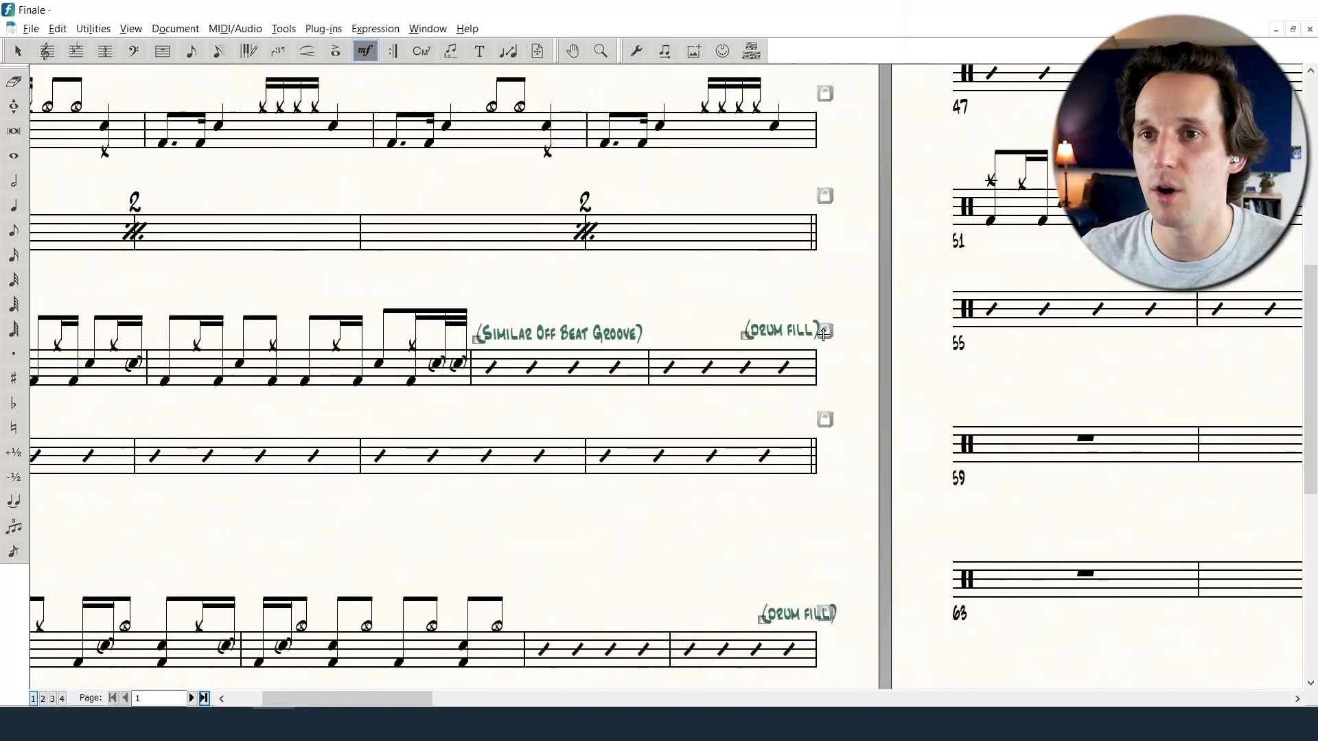
{"action": "scroll", "coordinate": [823, 335], "scroll_direction": "down", "scroll_amount": 5}
{"action": "scroll", "coordinate": [823, 334], "scroll_direction": "down", "scroll_amount": 1}
{"action": "left_click", "coordinate": [163, 51]}
{"action": "left_click_drag", "start_coordinate": [157, 206], "coordinate": [1078, 395]}
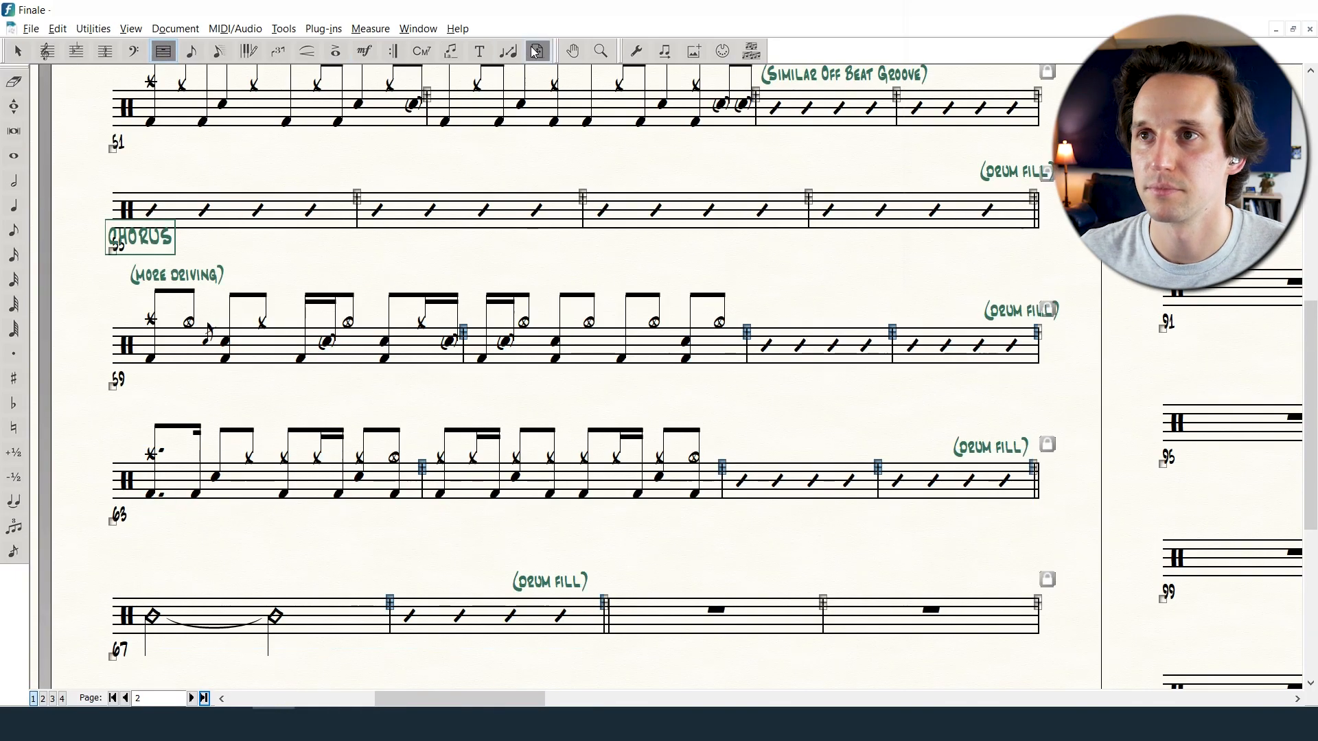
- Clear the contents of measures 67–70, including the tied notes, slashes and drum fill cue
{"action": "scroll", "coordinate": [230, 120], "scroll_direction": "down", "scroll_amount": 1}
{"action": "left_click", "coordinate": [162, 51]}
{"action": "left_click", "coordinate": [889, 560]}
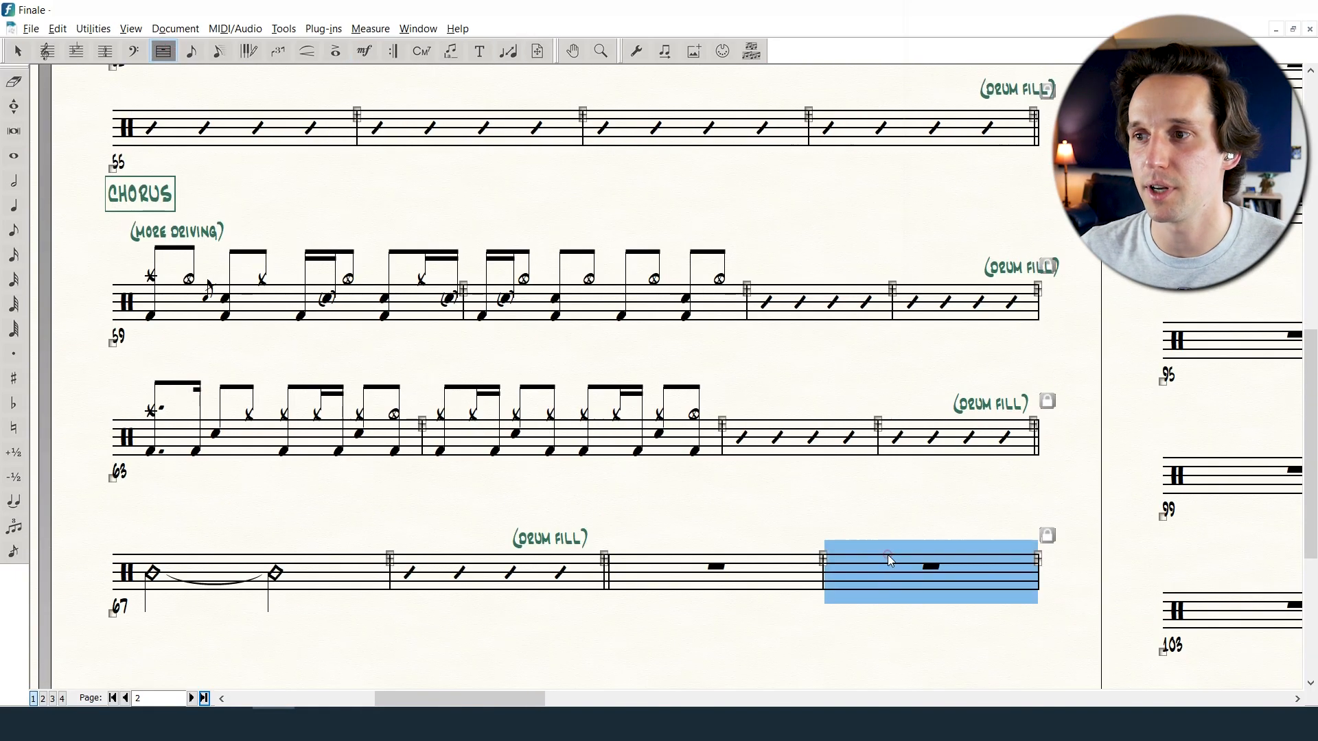
{"action": "left_click", "coordinate": [309, 571], "text": "shift"}
{"action": "key", "text": "BackSpace"}
{"action": "left_click", "coordinate": [533, 486]}
- Create a "Post-Chorus" rehearsal mark with a rectangle enclosure and align it with the start of measure 67
{"action": "scroll", "coordinate": [301, 114], "scroll_direction": "down", "scroll_amount": 1}
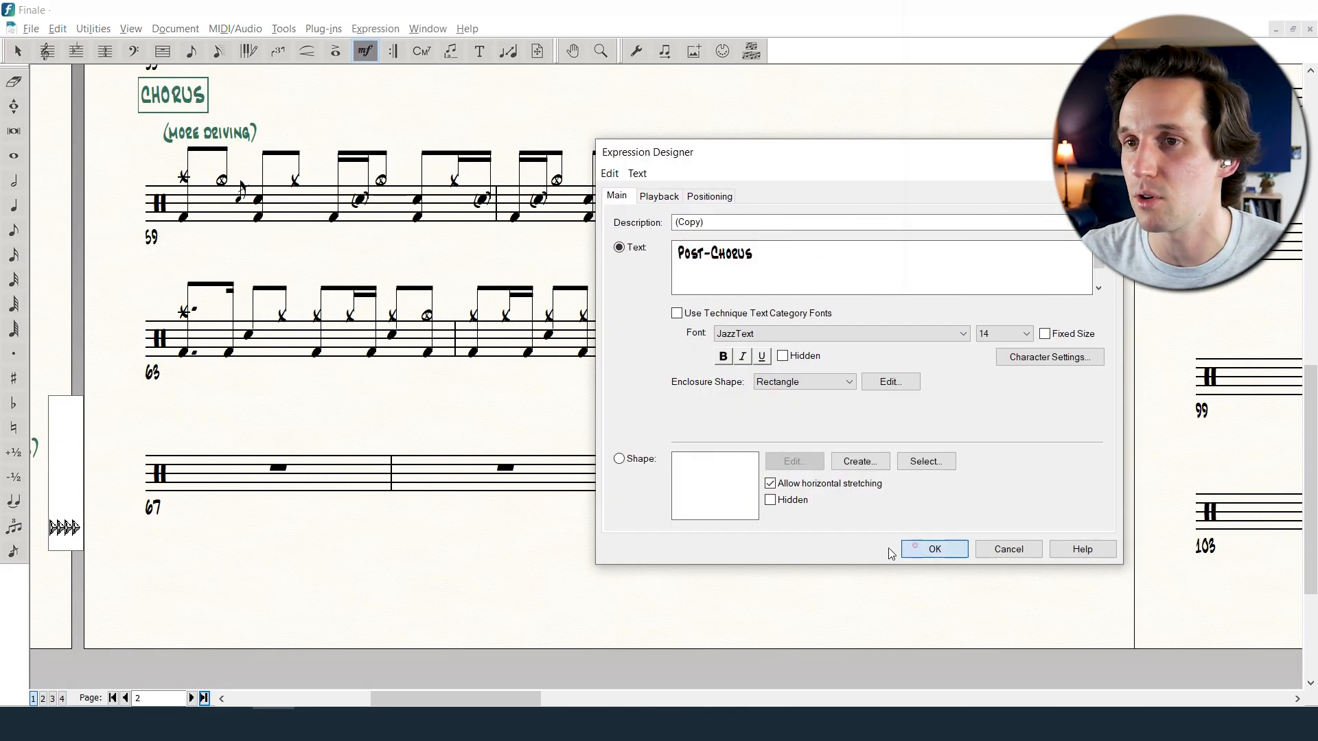
{"action": "left_click", "coordinate": [917, 550]}
{"action": "left_click", "coordinate": [932, 495]}
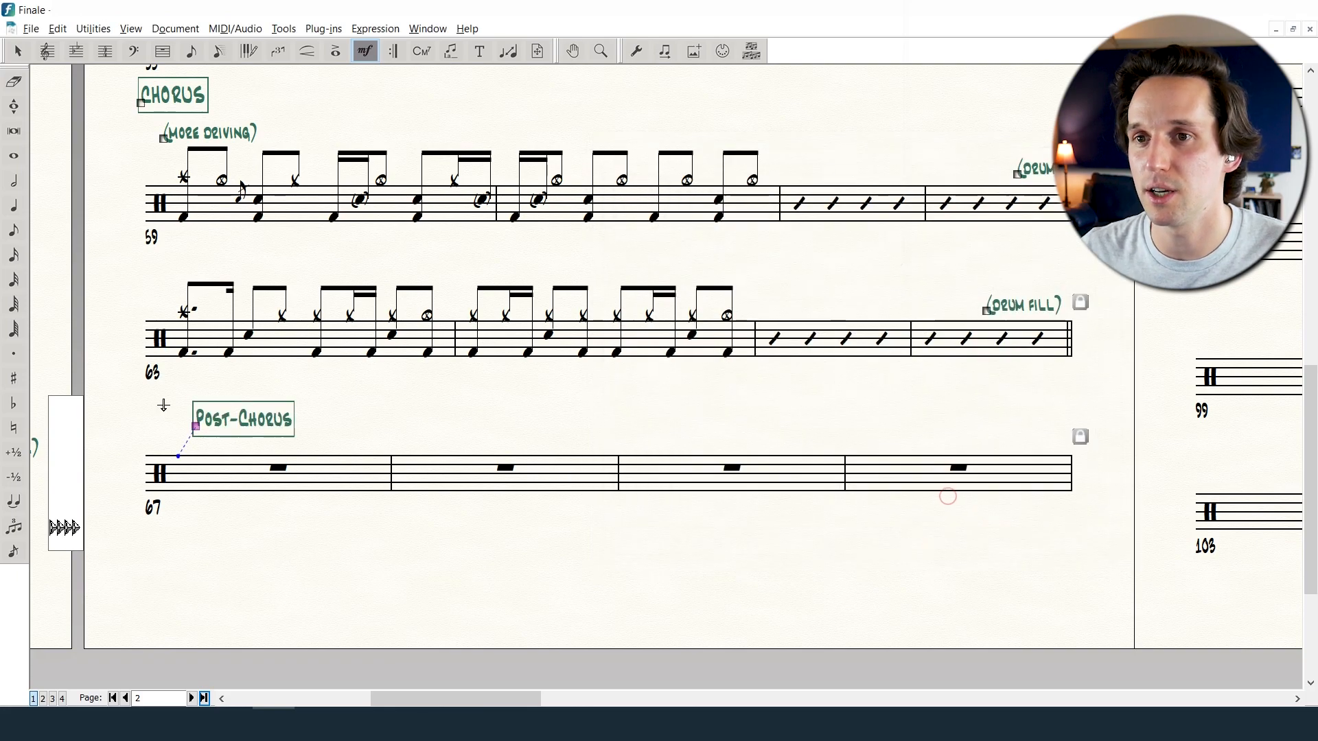
{"action": "left_click_drag", "start_coordinate": [194, 426], "coordinate": [141, 424]}
- Lower the system starting at measure 67 slightly and raise the Post-Chorus mark above it
{"action": "left_click", "coordinate": [538, 51]}
{"action": "left_click_drag", "start_coordinate": [478, 485], "coordinate": [479, 486]}
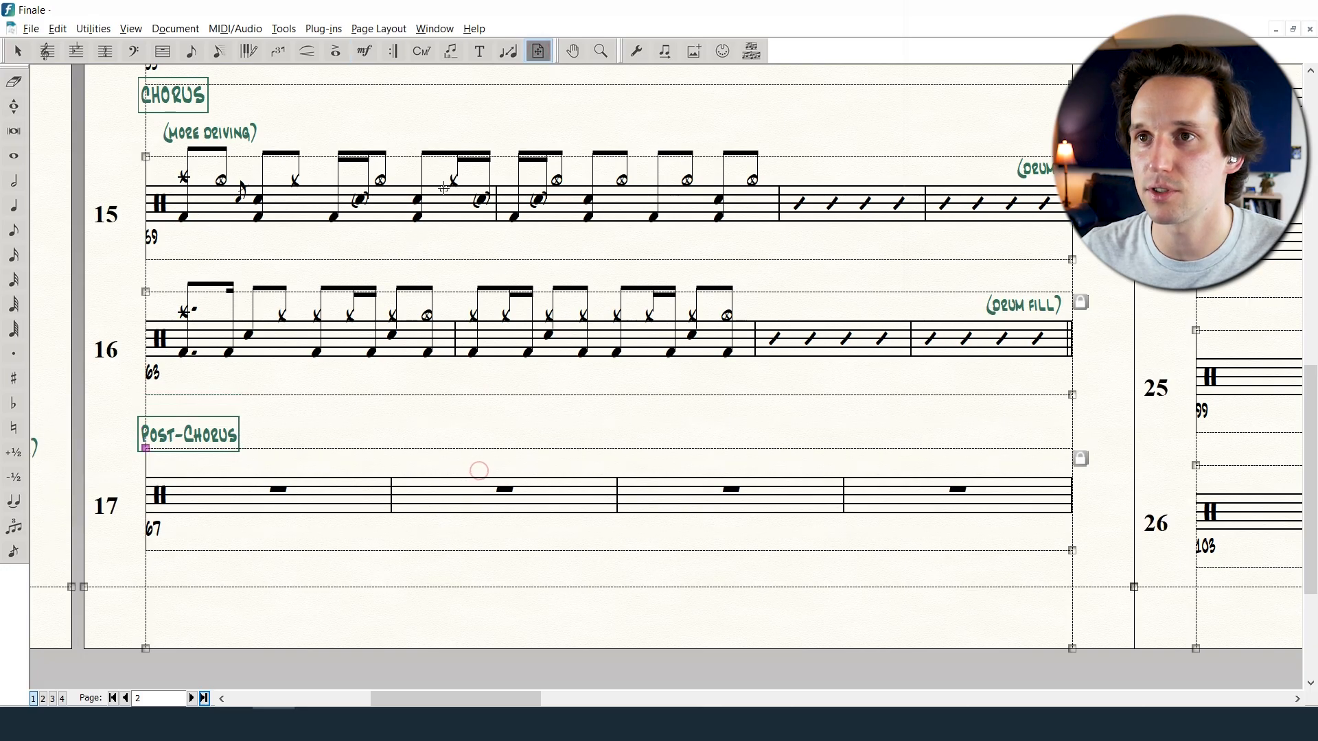
{"action": "left_click", "coordinate": [371, 56]}
{"action": "left_click_drag", "start_coordinate": [140, 445], "coordinate": [125, 434]}
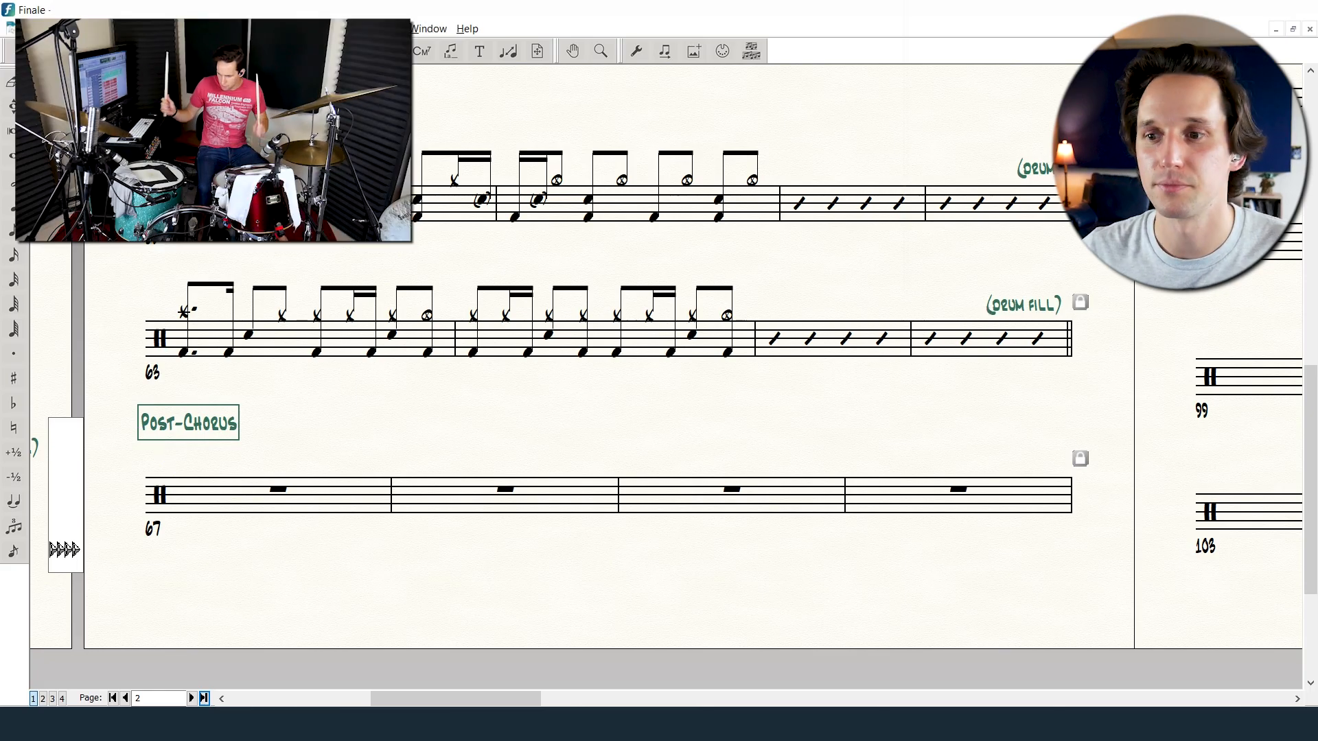
- Begin measure 67 with a crash-and-kick eighth and a ride eighth, followed by ride, snare and kick together on beat 2
{"action": "left_click", "coordinate": [183, 464]}
{"action": "left_click", "coordinate": [184, 508]}
{"action": "left_click", "coordinate": [229, 478]}
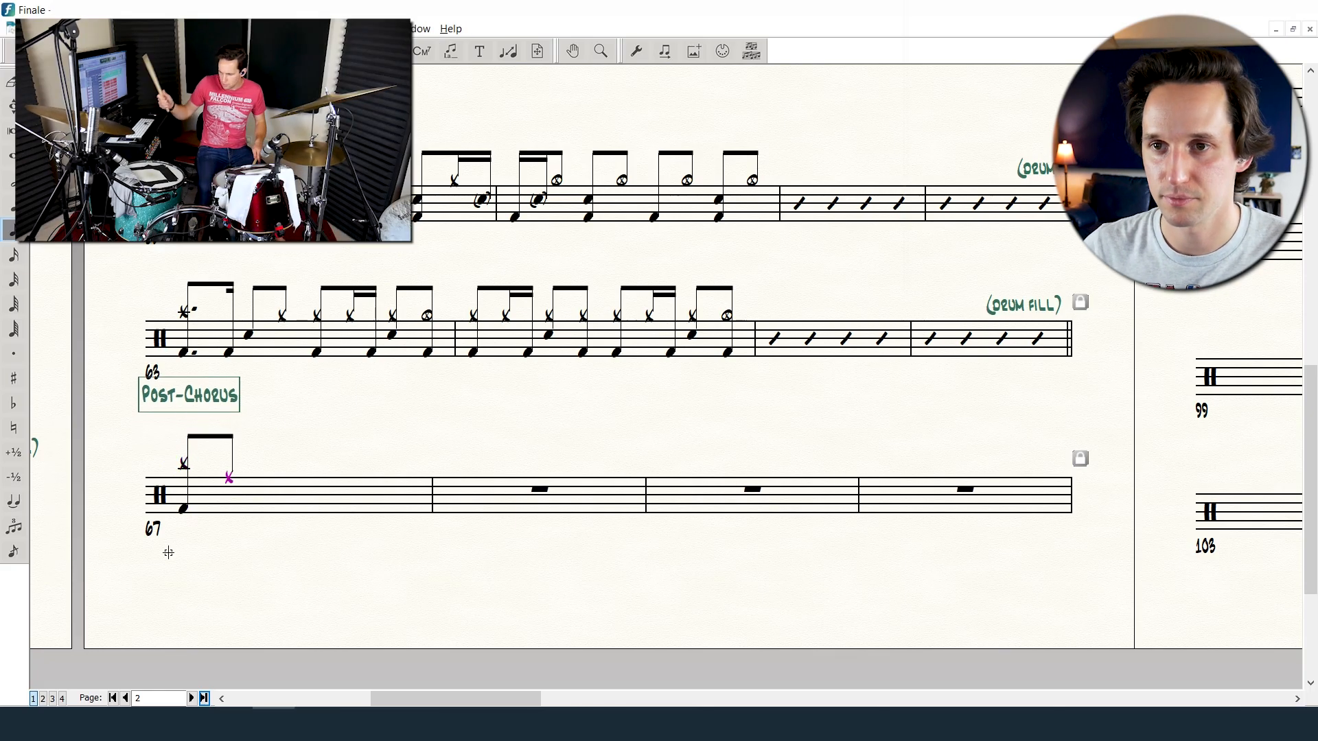
{"action": "left_click", "coordinate": [264, 478]}
{"action": "left_click", "coordinate": [303, 478]}
{"action": "left_click", "coordinate": [263, 492]}
{"action": "left_click", "coordinate": [264, 508]}
- Complete measure 67 with ride notes, ghosted snare sixteenths, a snare-and-kick on beat 4, and hi-hat foot notes
{"action": "left_click", "coordinate": [302, 478]}
{"action": "left_click", "coordinate": [314, 492]}
{"action": "left_click", "coordinate": [364, 478]}
{"action": "left_click", "coordinate": [394, 491]}
{"action": "left_click", "coordinate": [459, 492]}
{"action": "left_click", "coordinate": [415, 517]}
{"action": "left_click", "coordinate": [13, 230]}
{"action": "left_click", "coordinate": [501, 516]}
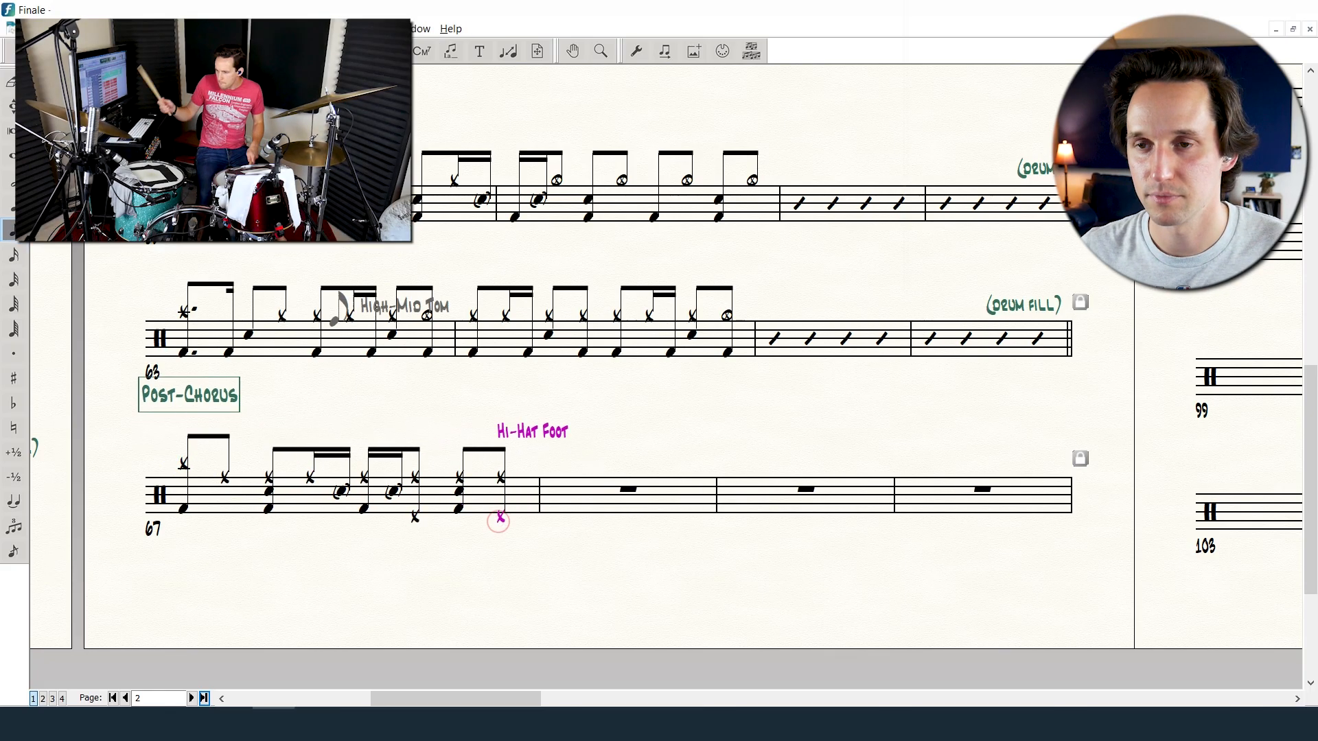
- Enter the basic eighth-note ride pattern of measure 68 with kick and hi-hat foot notes
{"action": "scroll", "coordinate": [341, 306], "scroll_direction": "down", "scroll_amount": 1}
{"action": "left_click", "coordinate": [551, 428]}
{"action": "left_click", "coordinate": [509, 459]}
{"action": "left_click", "coordinate": [538, 468]}
{"action": "left_click", "coordinate": [571, 443]}
- Refine measure 68 with ghosted snare sixteenths, snare hits on beats 2 and 4, and hi-hat foot notes on the off-beats
{"action": "left_click", "coordinate": [14, 255]}
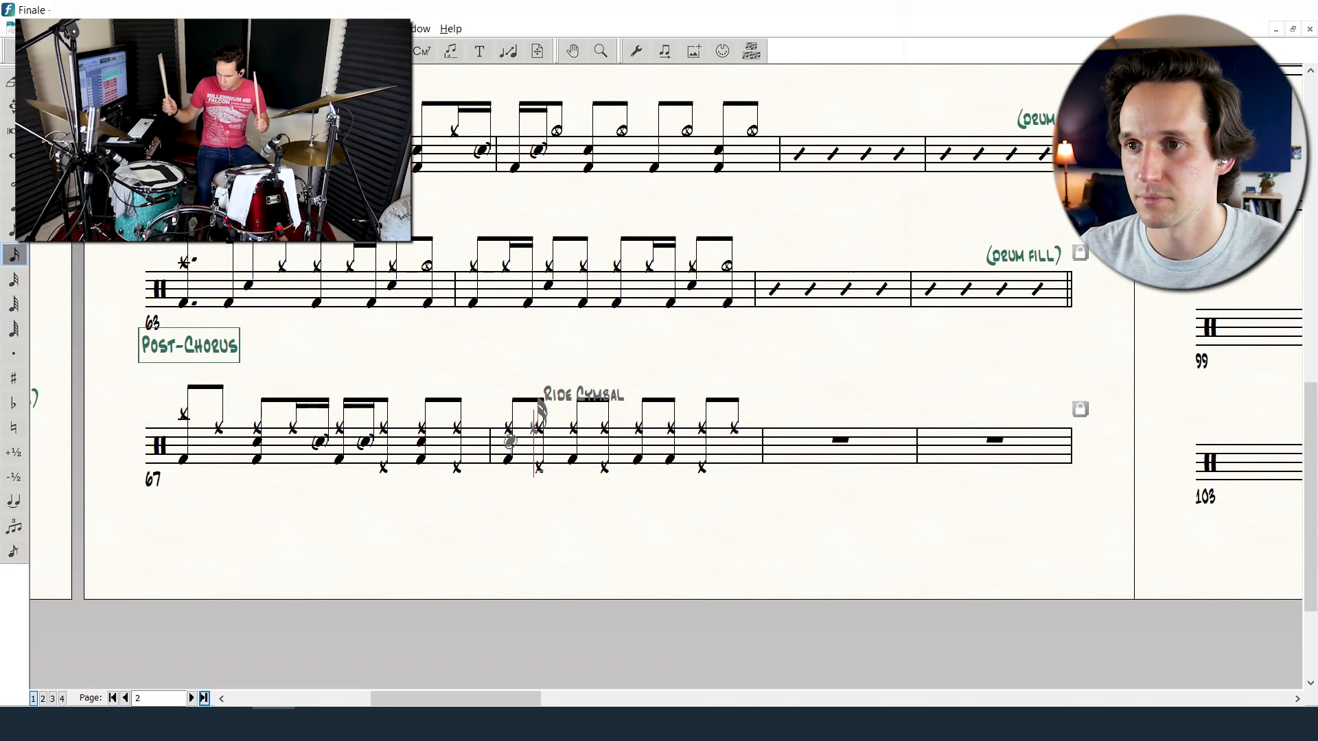
{"action": "left_click", "coordinate": [525, 442]}
{"action": "left_click", "coordinate": [608, 428]}
{"action": "left_click", "coordinate": [666, 442]}
{"action": "key", "text": "ctrl+z"}
{"action": "left_click", "coordinate": [686, 467]}
{"action": "left_click", "coordinate": [667, 442]}
{"action": "left_click", "coordinate": [719, 460]}
{"action": "left_click", "coordinate": [719, 442]}
{"action": "left_click", "coordinate": [755, 429]}
{"action": "left_click", "coordinate": [780, 442]}
{"action": "left_click", "coordinate": [754, 468]}
- Fill measures 69–70 with slash notation and nudge the Post-Chorus rehearsal mark slightly
{"action": "left_click", "coordinate": [48, 50]}
{"action": "left_click", "coordinate": [864, 446]}
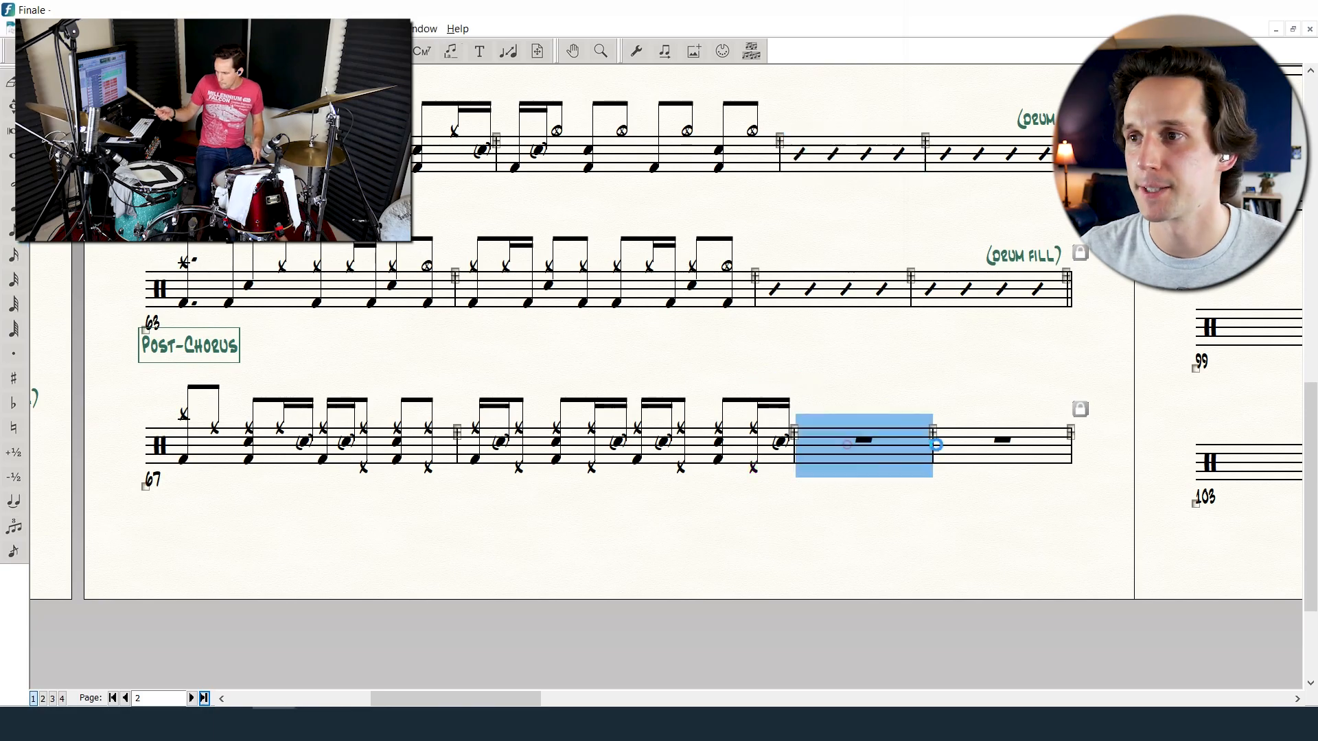
{"action": "left_click", "coordinate": [764, 376]}
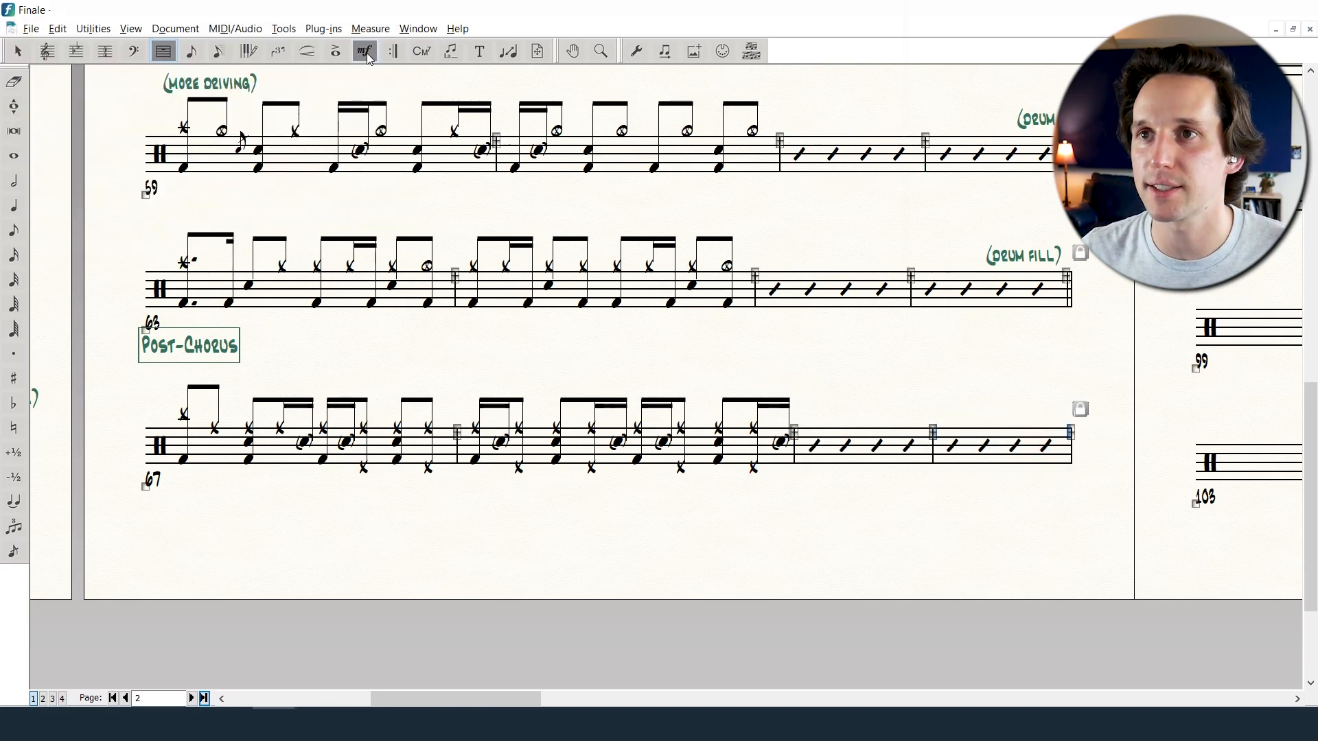
{"action": "left_click", "coordinate": [367, 53]}
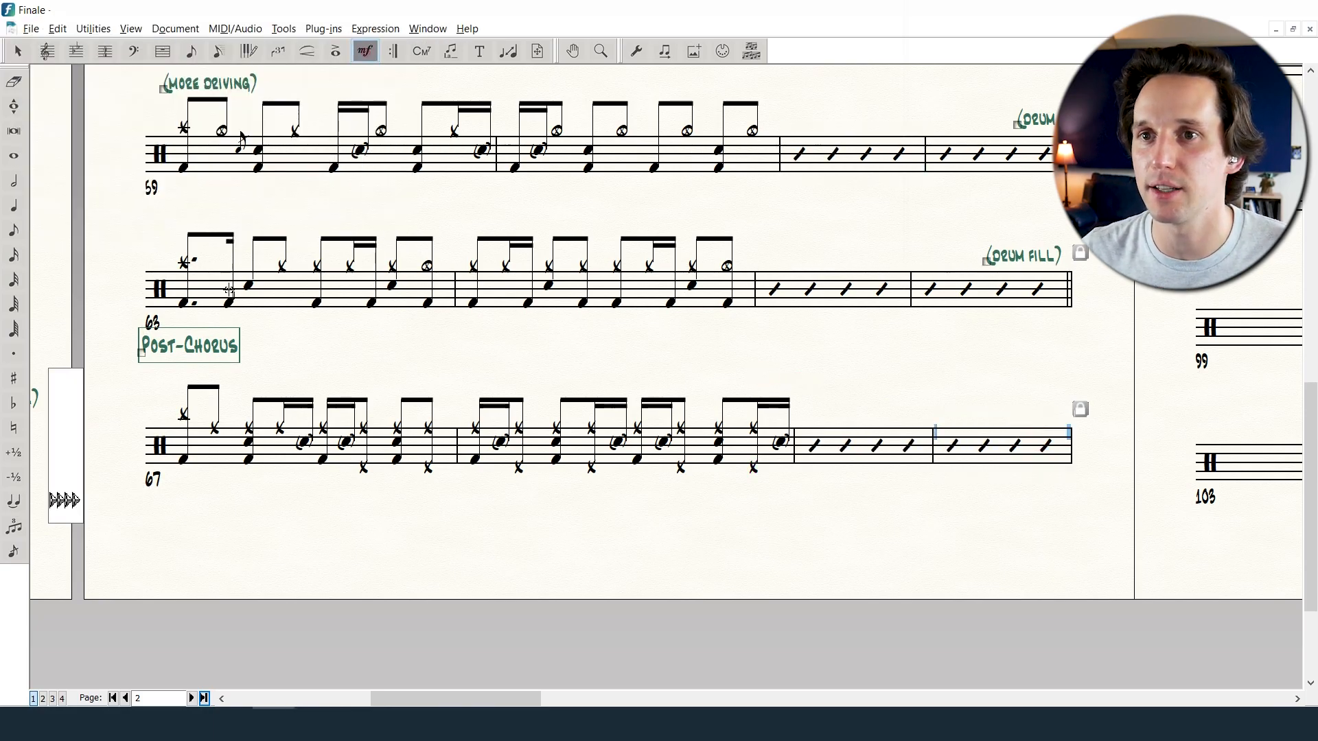
{"action": "left_click_drag", "start_coordinate": [138, 360], "coordinate": [143, 365]}
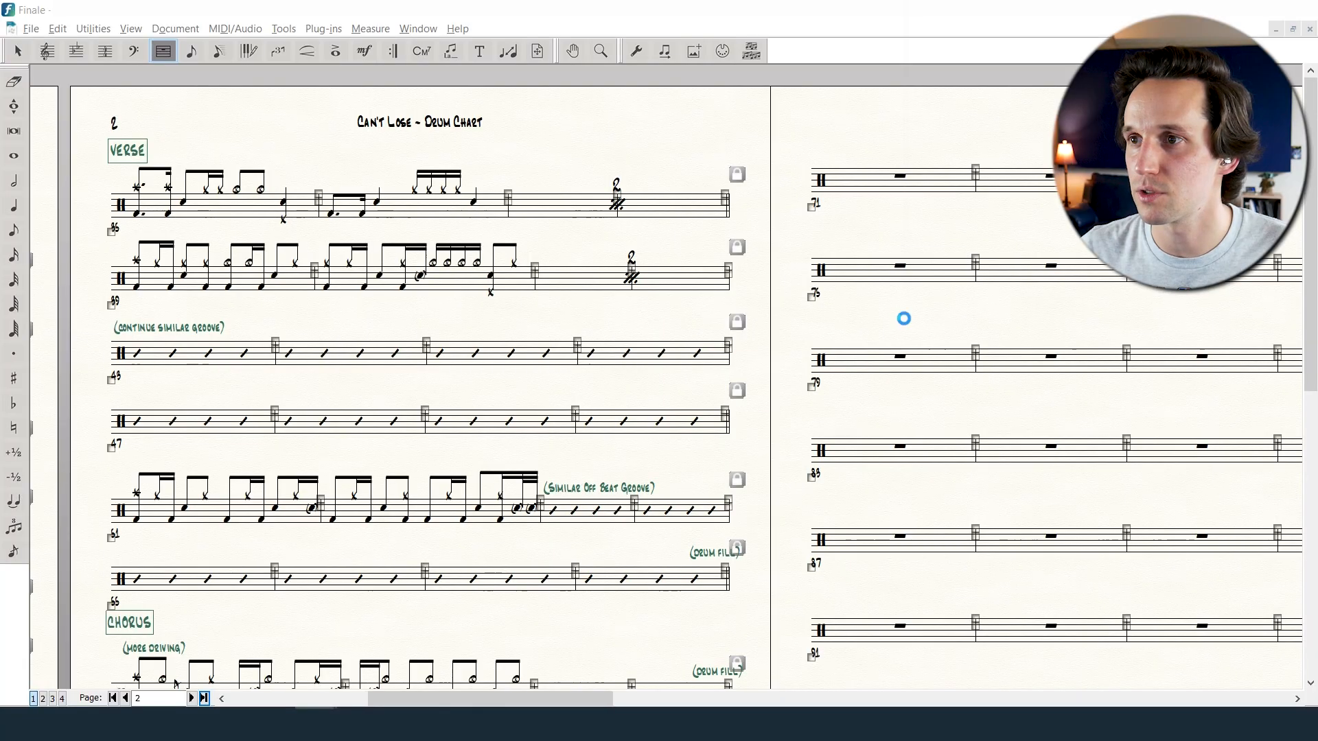
- Copy the slashes from measure 70 into measures 71–74 and end measure 74 with a double barline
{"action": "scroll", "coordinate": [904, 319], "scroll_direction": "right", "scroll_amount": 5}
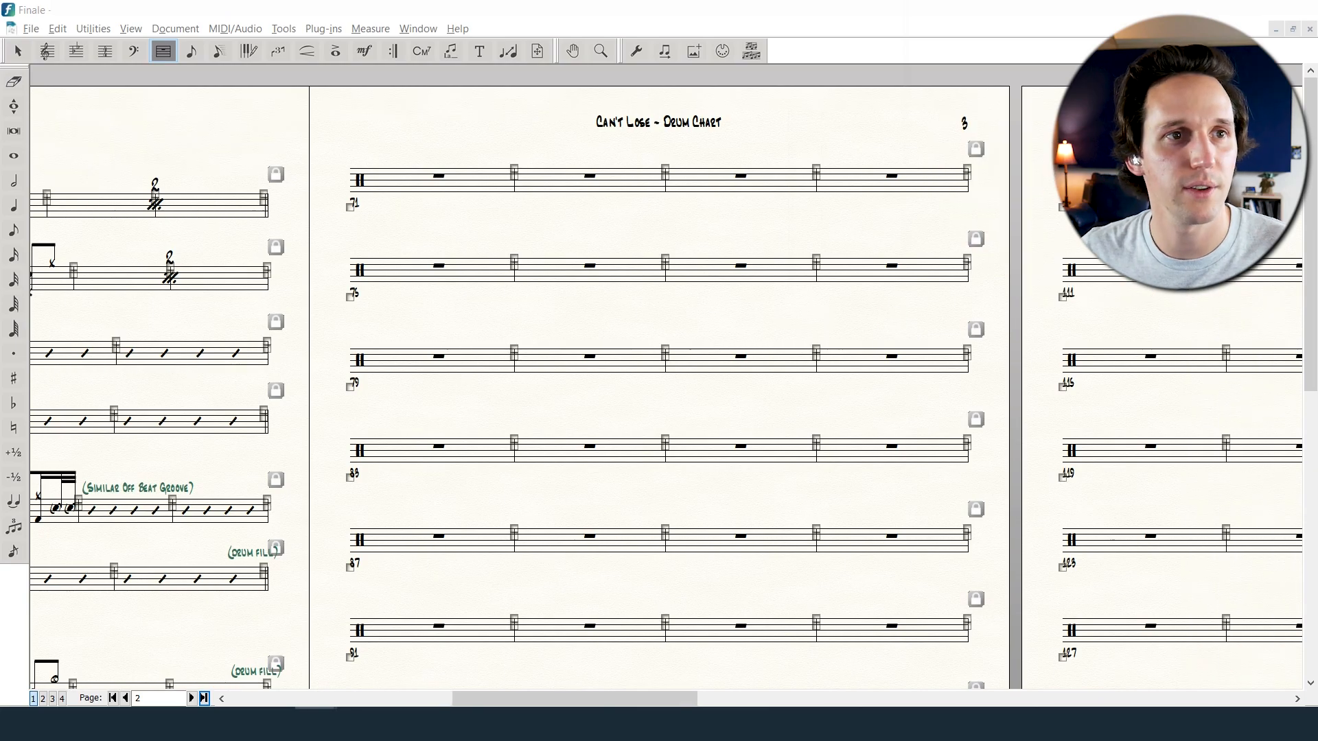
{"action": "left_click", "coordinate": [168, 55]}
{"action": "scroll", "coordinate": [326, 357], "scroll_direction": "down", "scroll_amount": 5}
{"action": "left_click", "coordinate": [178, 546]}
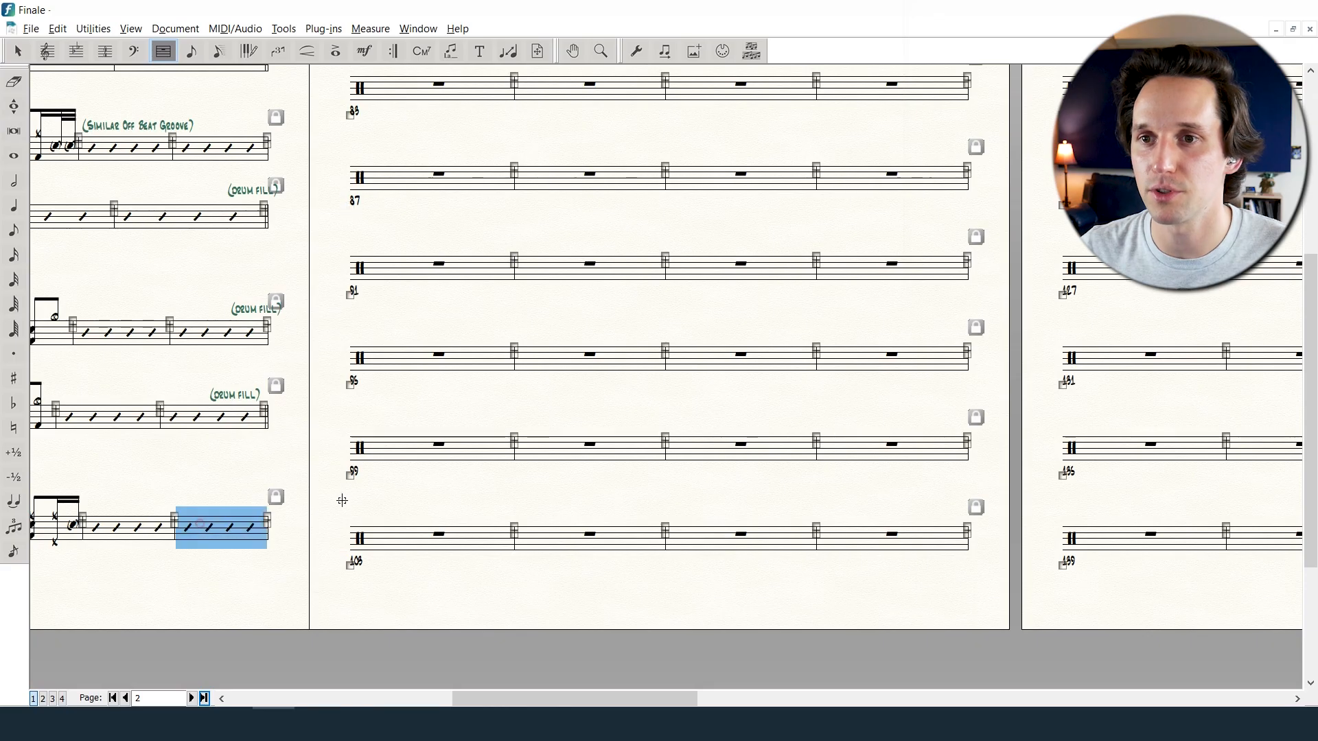
{"action": "scroll", "coordinate": [364, 97], "scroll_direction": "up", "scroll_amount": 5}
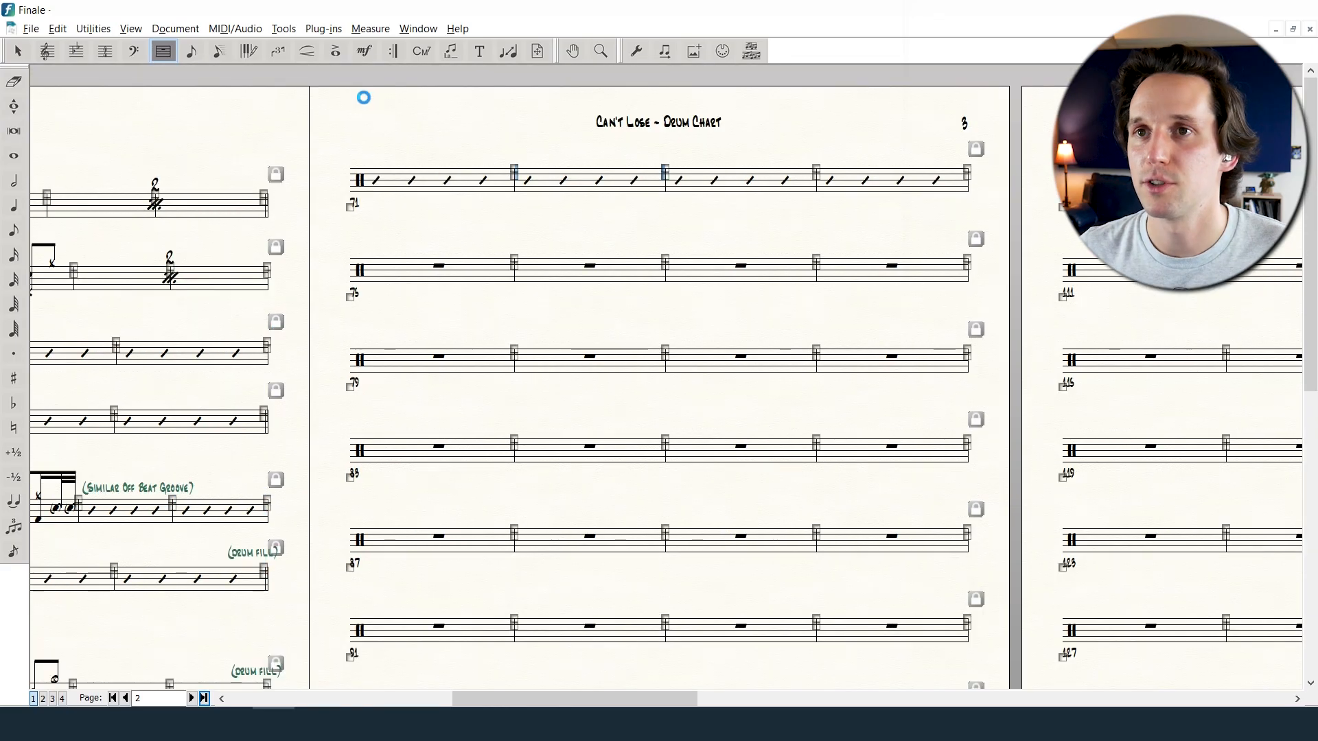
{"action": "left_click", "coordinate": [899, 186]}
{"action": "right_click", "coordinate": [893, 180]}
{"action": "left_click", "coordinate": [920, 183]}
- Add a boxed "Drum Solo" rehearsal mark aligned with the start of measure 75, and adjust the spacing of the surrounding systems
{"action": "left_click", "coordinate": [933, 495]}
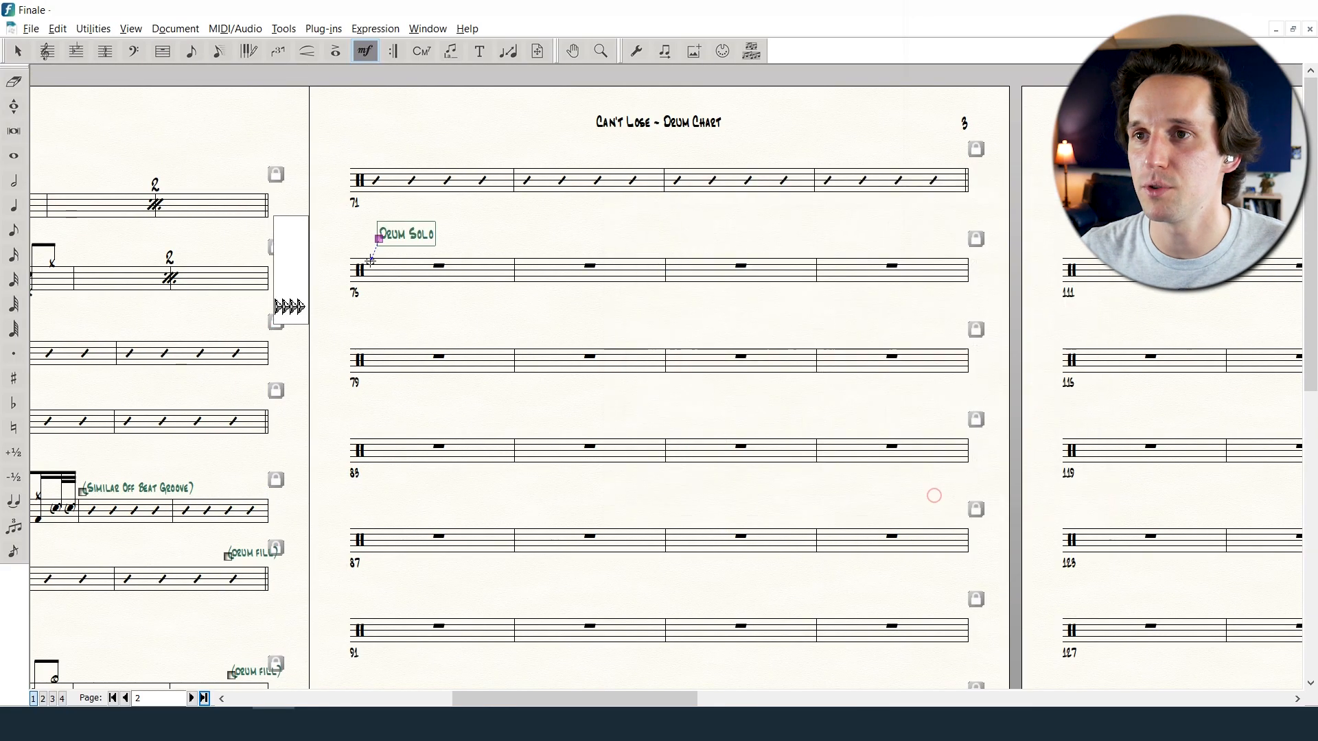
{"action": "left_click_drag", "start_coordinate": [529, 181], "coordinate": [529, 165]}
{"action": "left_click_drag", "start_coordinate": [505, 255], "coordinate": [508, 259]}
{"action": "left_click_drag", "start_coordinate": [497, 275], "coordinate": [502, 292]}
{"action": "left_click", "coordinate": [366, 52]}
- Apply the Rhythmic Notation staff style to the Drum Solo measures 75–82
{"action": "left_click", "coordinate": [47, 51]}
{"action": "left_click", "coordinate": [460, 273]}
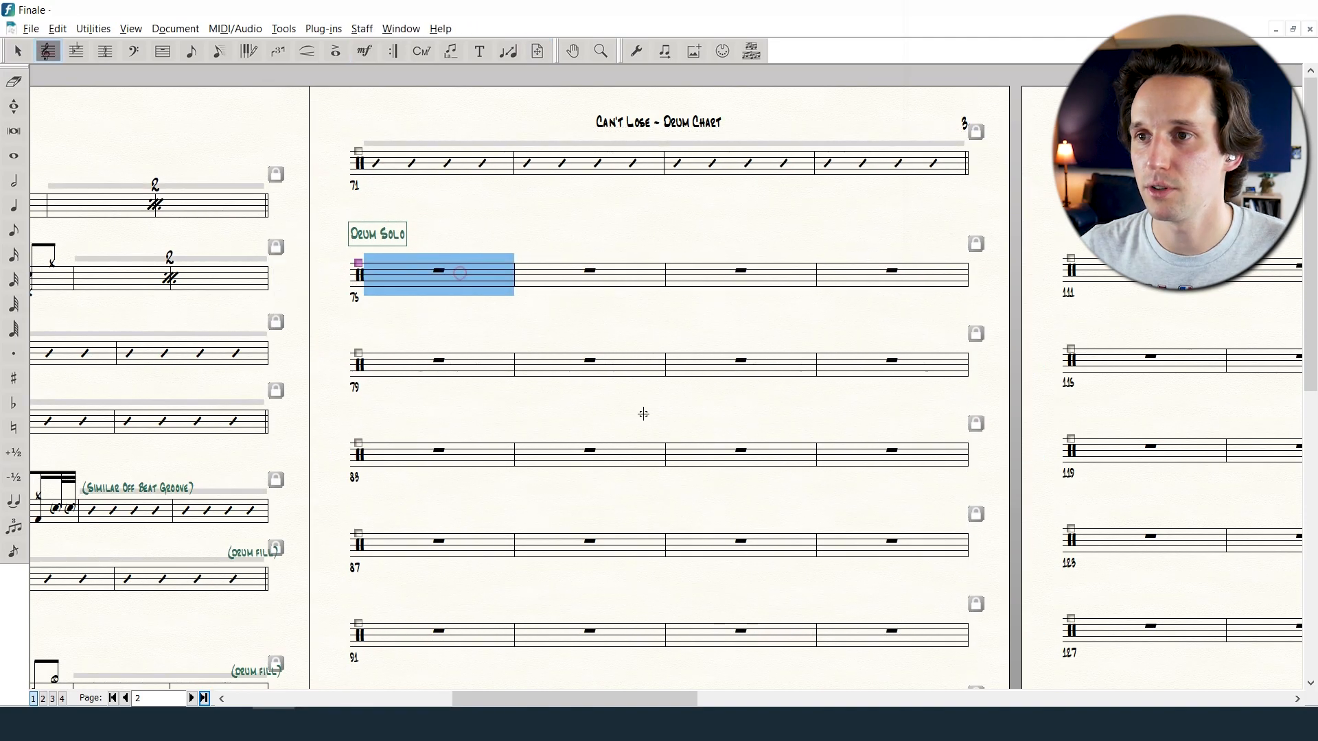
{"action": "left_click", "coordinate": [868, 361], "text": "shift"}
{"action": "right_click", "coordinate": [867, 362]}
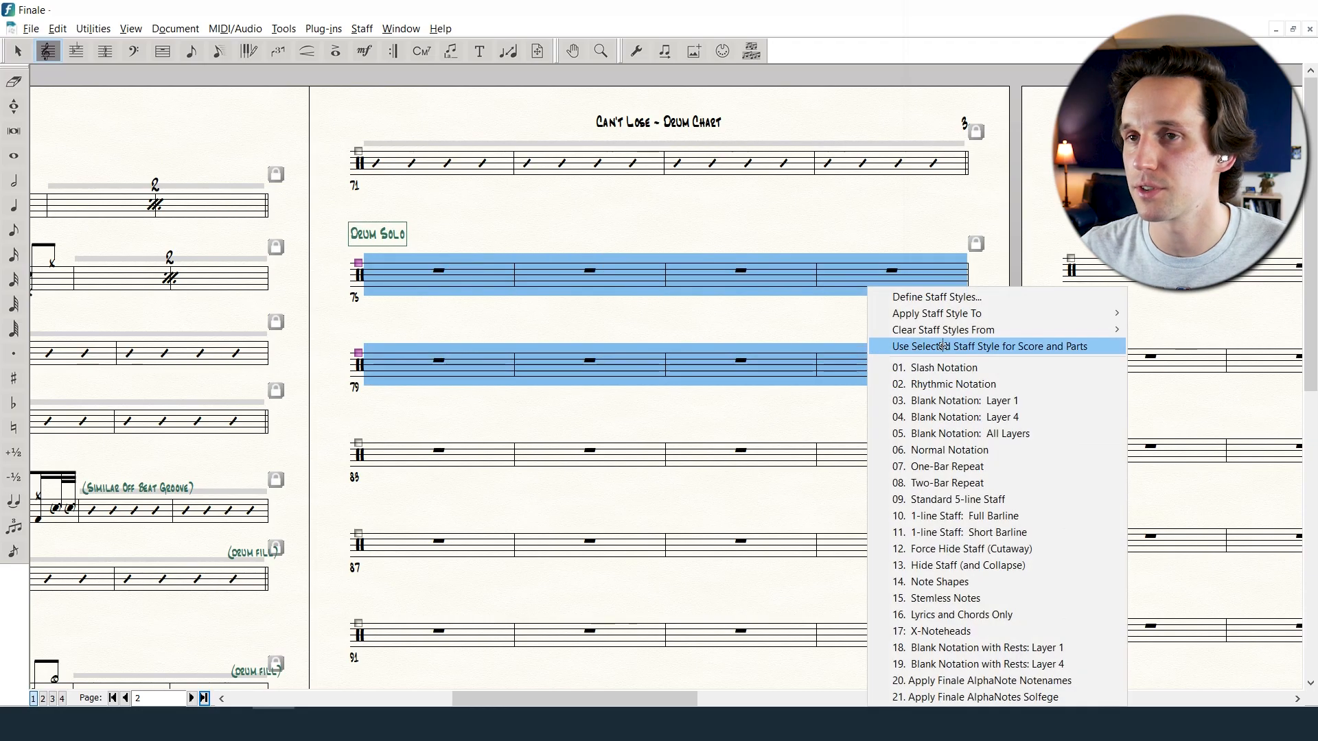
{"action": "left_click", "coordinate": [938, 385]}
{"action": "left_click", "coordinate": [716, 333]}
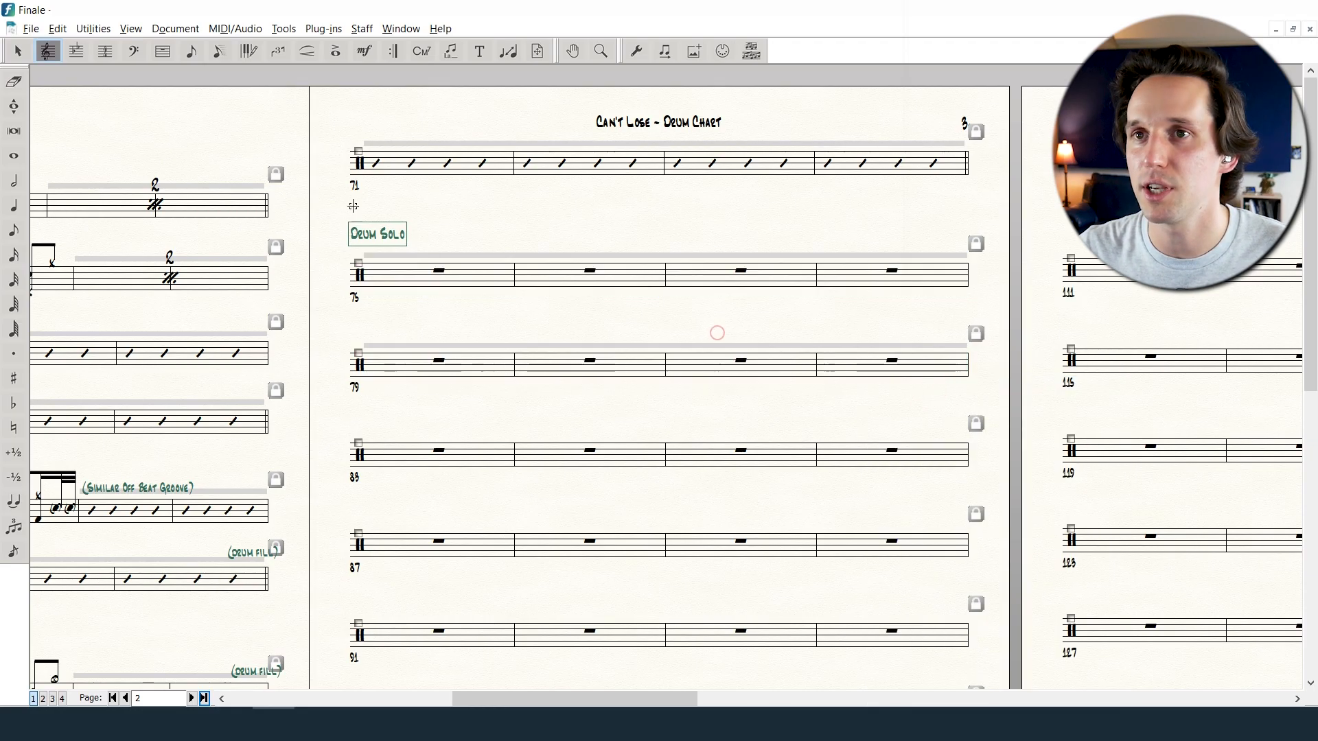
- Enter a dotted eighth and a sixteenth tied through a quarter and half note in measure 75, accenting the first two notes
{"action": "left_click", "coordinate": [191, 53]}
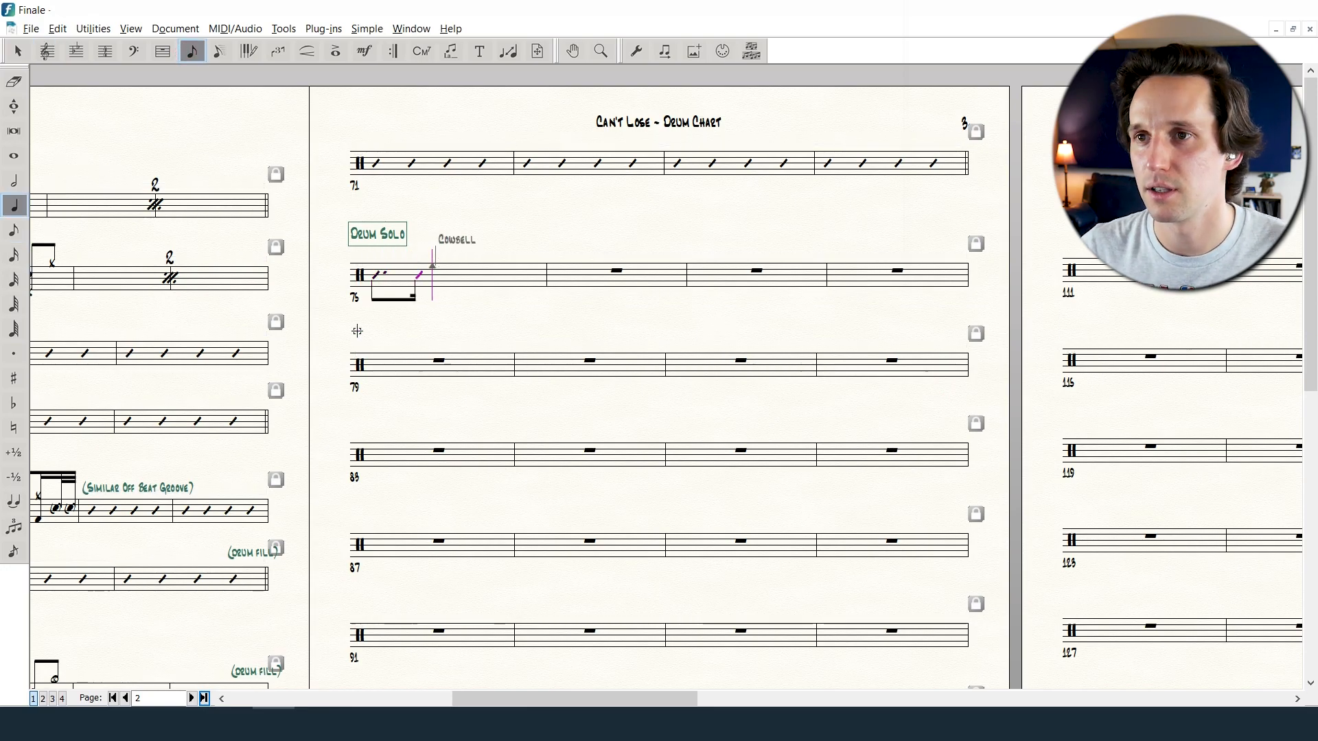
{"action": "left_click", "coordinate": [340, 50]}
{"action": "left_click", "coordinate": [414, 310]}
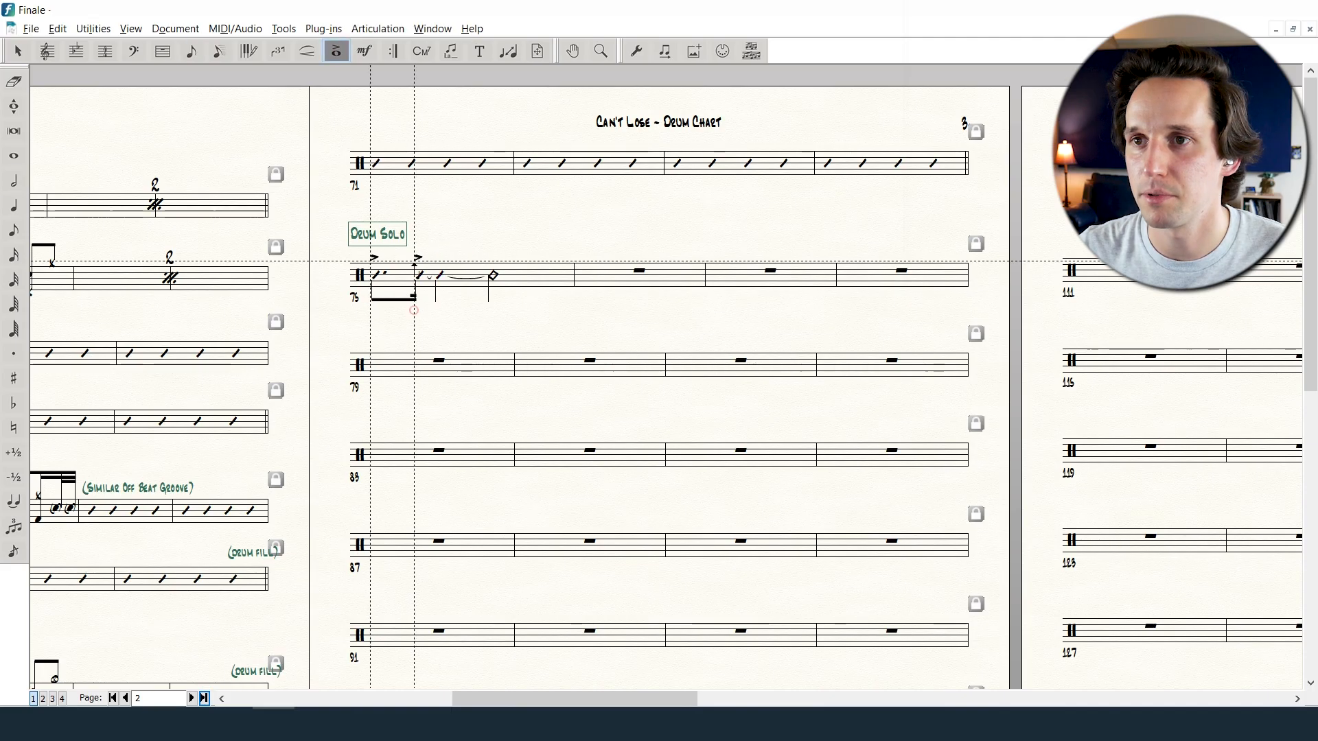
- Duplicate the "(More Driving)" technique text as "(Drums solo around figures)" and assign it above measure 75
{"action": "key", "text": "alt+t"}
{"action": "key", "text": "x"}
{"action": "double_click", "coordinate": [441, 249]}
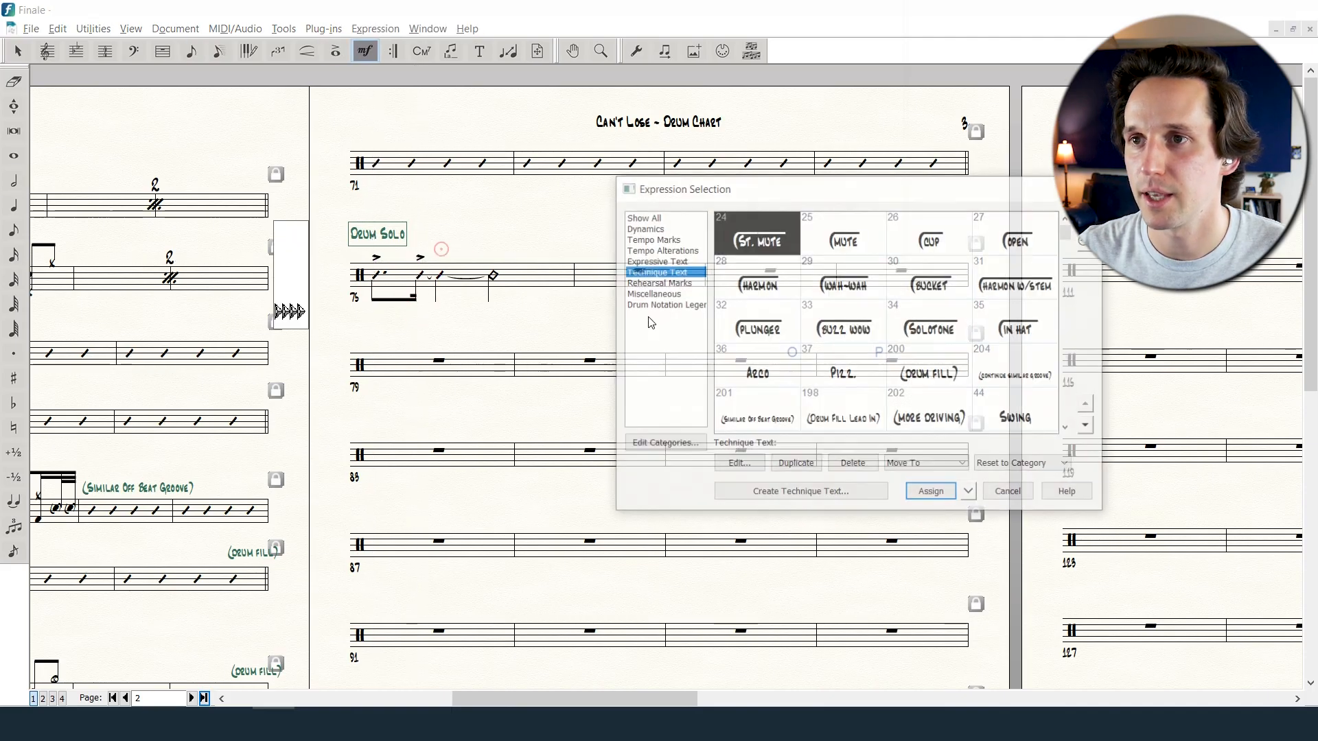
{"action": "left_click", "coordinate": [923, 415]}
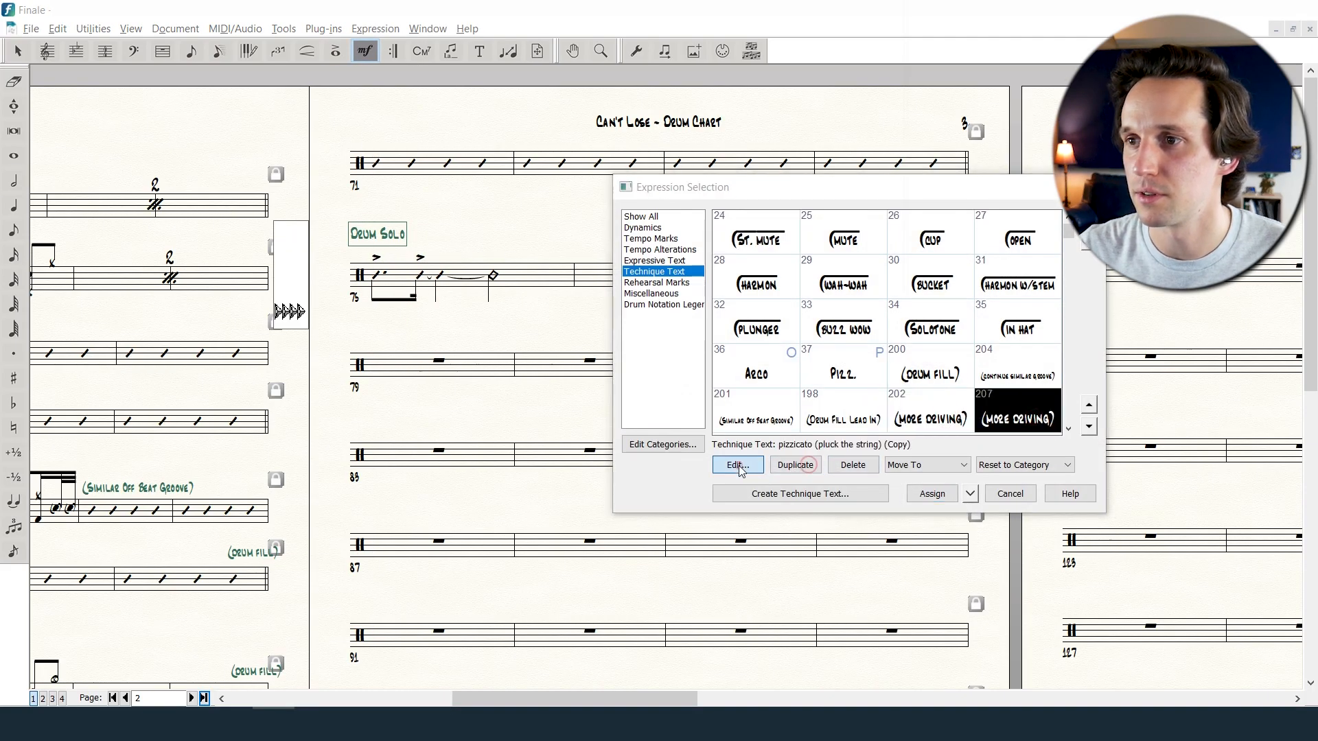
{"action": "left_click", "coordinate": [738, 465]}
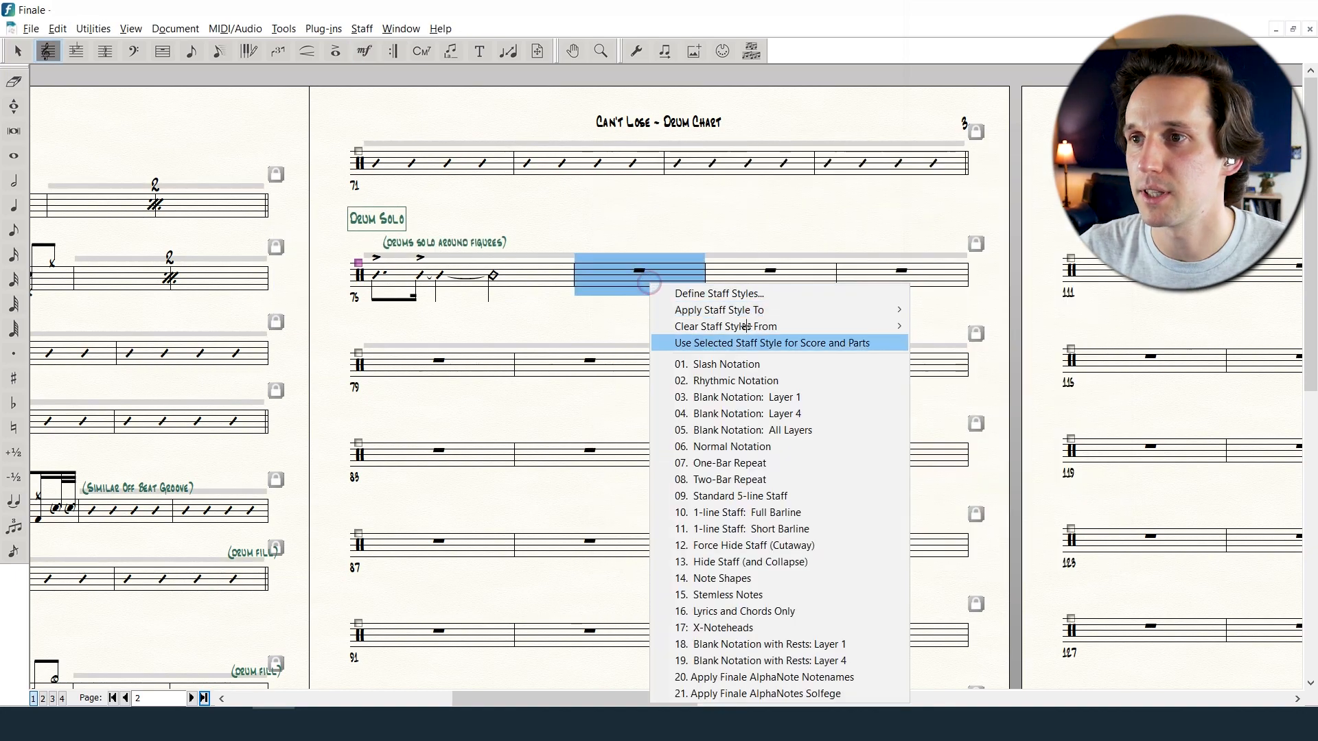
- Fill measure 76 with slash notation and copy measures 75–76 into measures 77–78
{"action": "left_click", "coordinate": [707, 362]}
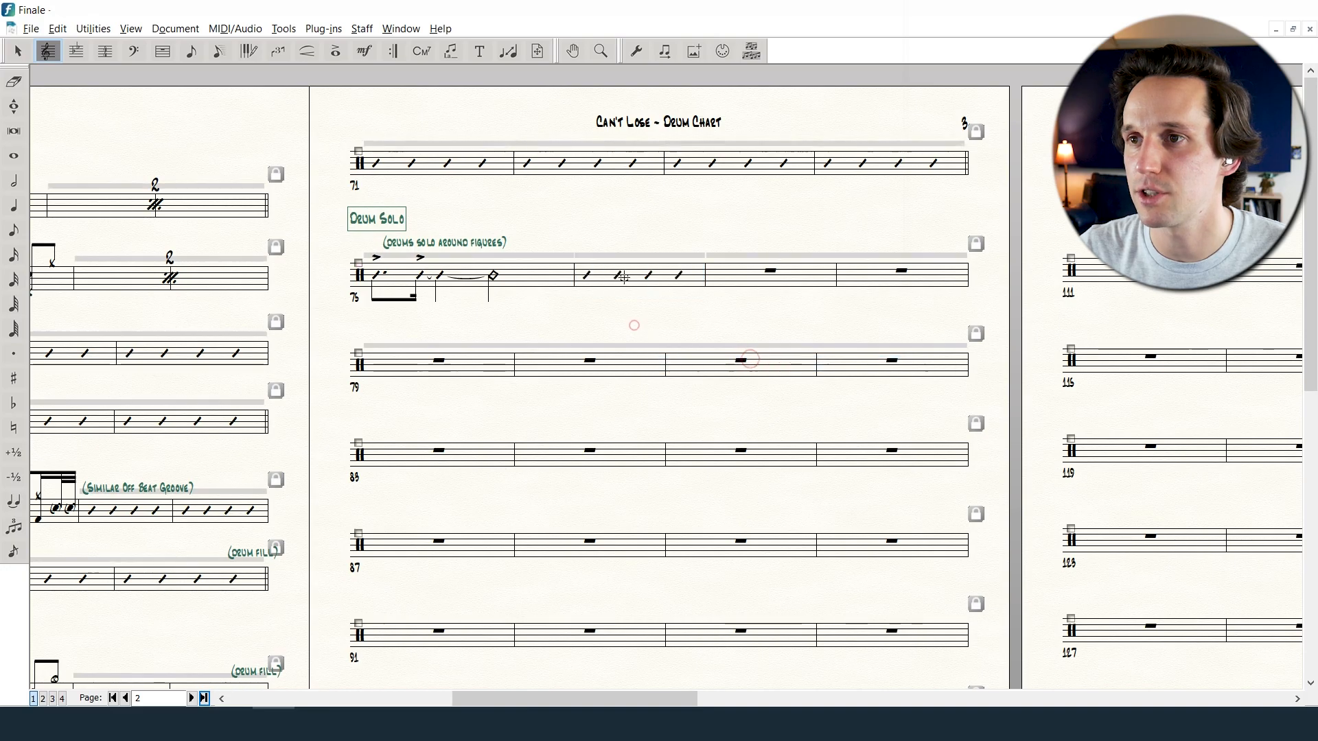
{"action": "left_click", "coordinate": [511, 282], "text": "shift"}
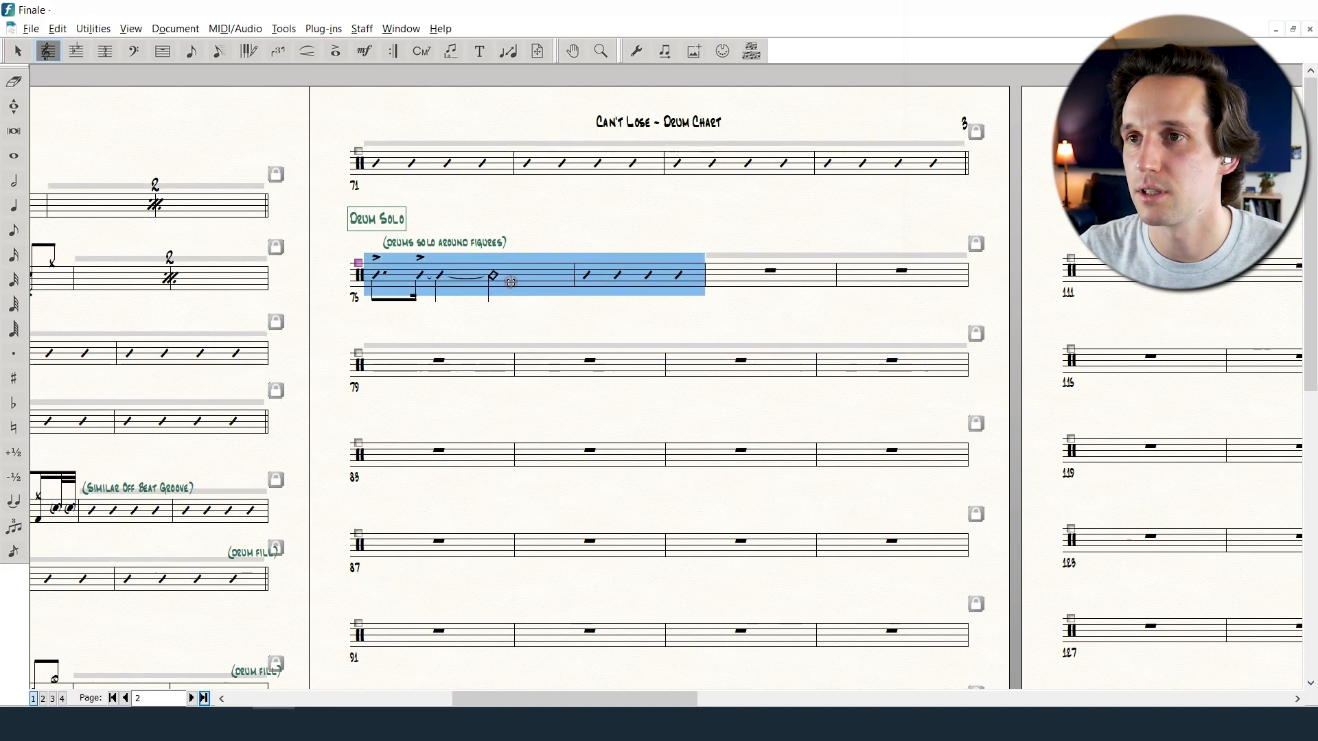
{"action": "left_click", "coordinate": [769, 282]}
{"action": "key", "text": "ctrl+v"}
{"action": "left_click", "coordinate": [734, 219]}
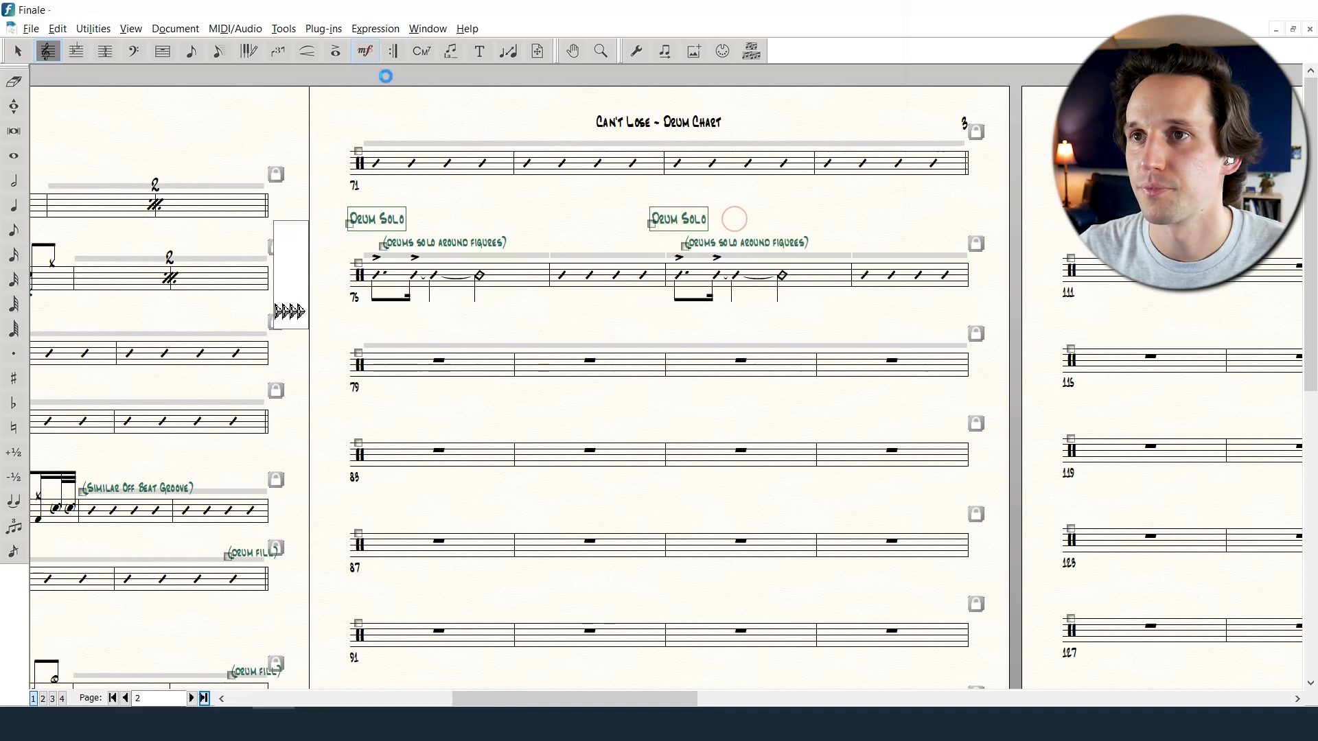
- Delete the duplicate rehearsal mark and solo cue above measure 77, and copy measures 77–78 into 79–80
{"action": "left_click", "coordinate": [365, 51]}
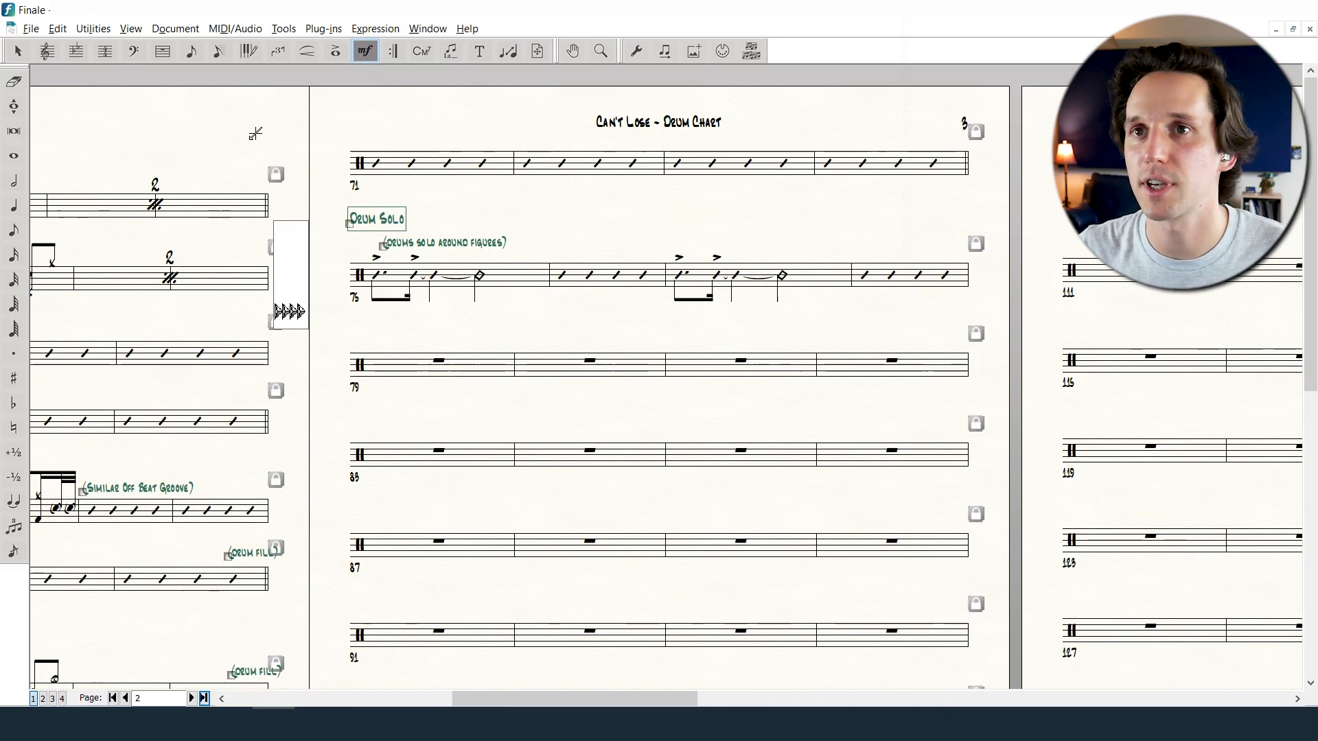
{"action": "left_click", "coordinate": [163, 51]}
{"action": "left_click", "coordinate": [574, 355]}
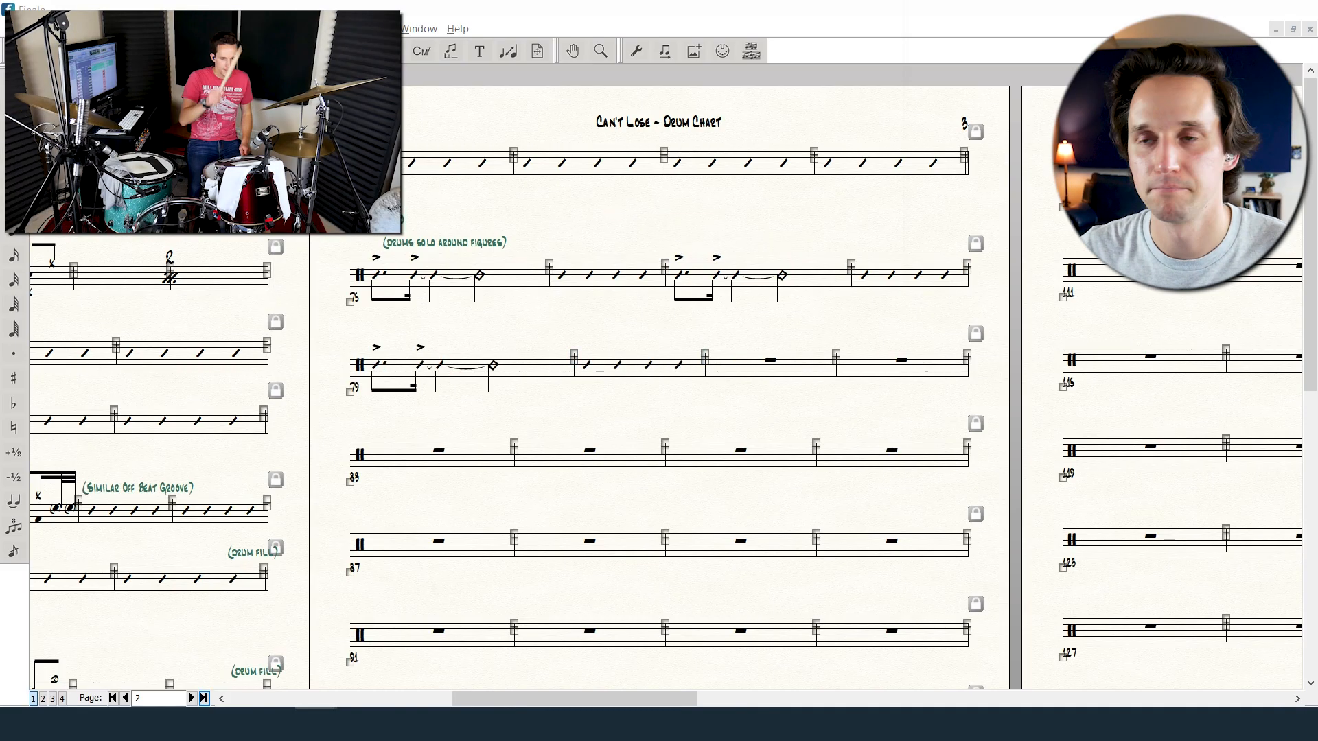
- Copy the accented figure from the first half of measure 79 into both halves of measure 81
{"action": "left_click", "coordinate": [18, 51]}
{"action": "left_click_drag", "start_coordinate": [365, 341], "coordinate": [485, 381]}
{"action": "key", "text": "ctrl+c"}
{"action": "left_click", "coordinate": [738, 365]}
{"action": "key", "text": "ctrl+v"}
{"action": "left_click", "coordinate": [796, 365]}
{"action": "key", "text": "ctrl+v"}
{"action": "left_click", "coordinate": [747, 326]}
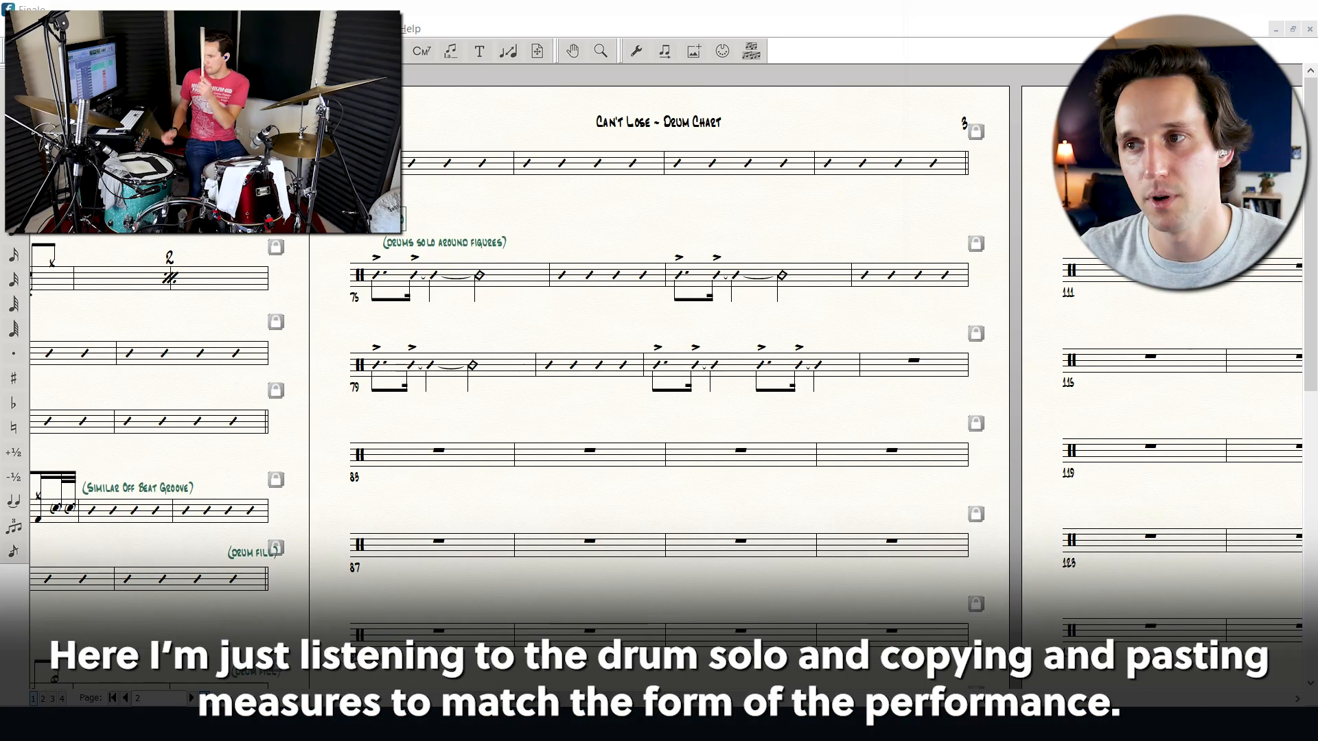
- Delete the empty measure following measure 81
{"action": "left_click", "coordinate": [162, 51]}
{"action": "left_click", "coordinate": [885, 370]}
{"action": "key", "text": "Delete"}
{"action": "scroll", "coordinate": [516, 291], "scroll_direction": "down", "scroll_amount": 2}
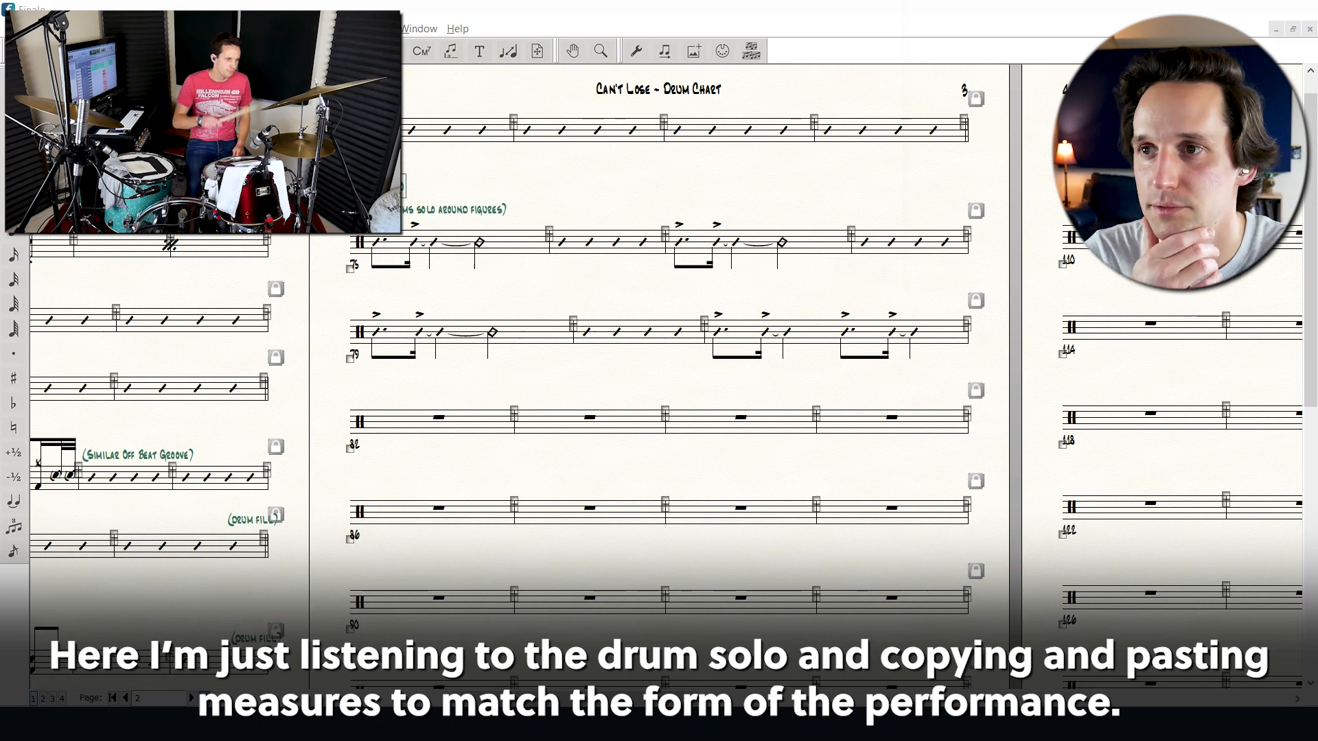
- Copy the four solo measures 75–78 into measures 82–85, leaving out the text marks
{"action": "left_click", "coordinate": [439, 421]}
{"action": "key", "text": "ctrl+v"}
{"action": "scroll", "coordinate": [442, 431], "scroll_direction": "down", "scroll_amount": 2}
- Copy the accented solo figure into measures 86 and 87, and keep these two measures alone on their system
{"action": "left_click", "coordinate": [441, 431]}
{"action": "key", "text": "ctrl+v"}
{"action": "left_click", "coordinate": [570, 372]}
{"action": "left_click", "coordinate": [617, 430]}
{"action": "key", "text": "ctrl+v"}
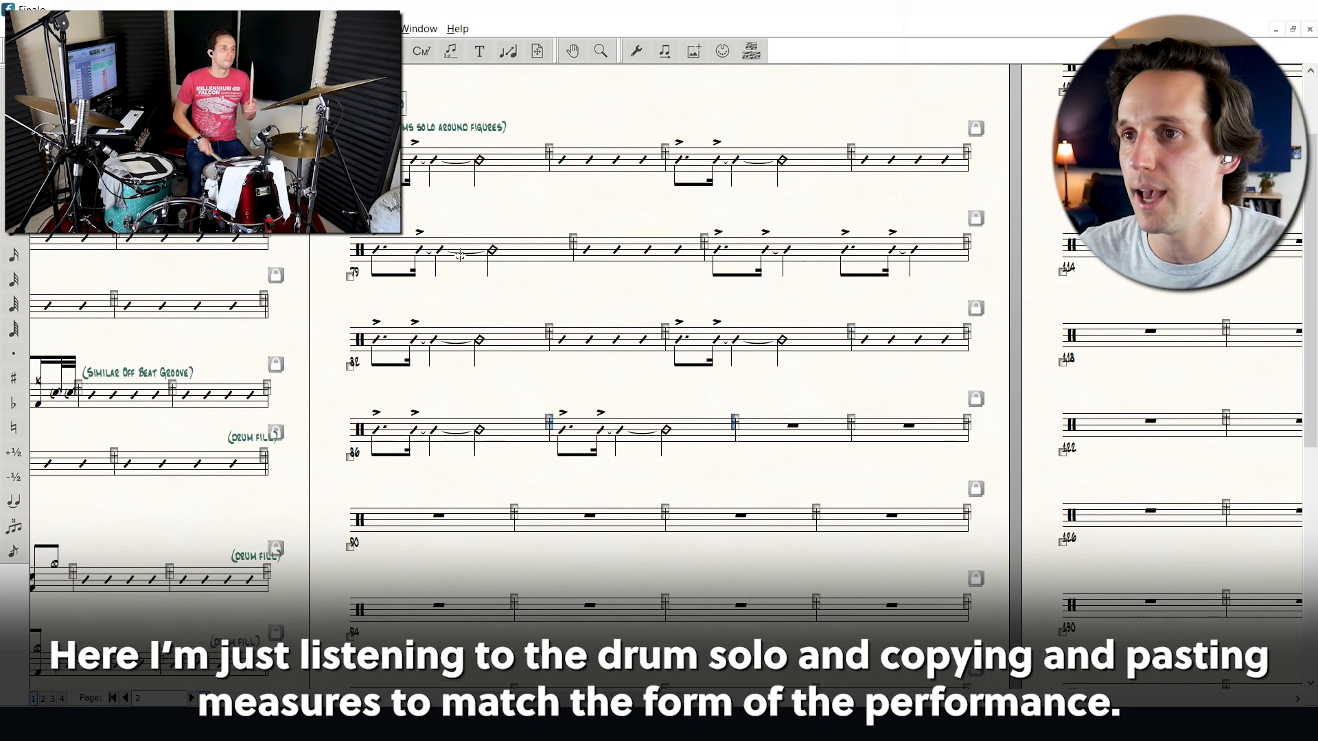
{"action": "scroll", "coordinate": [646, 431], "scroll_direction": "down", "scroll_amount": 2}
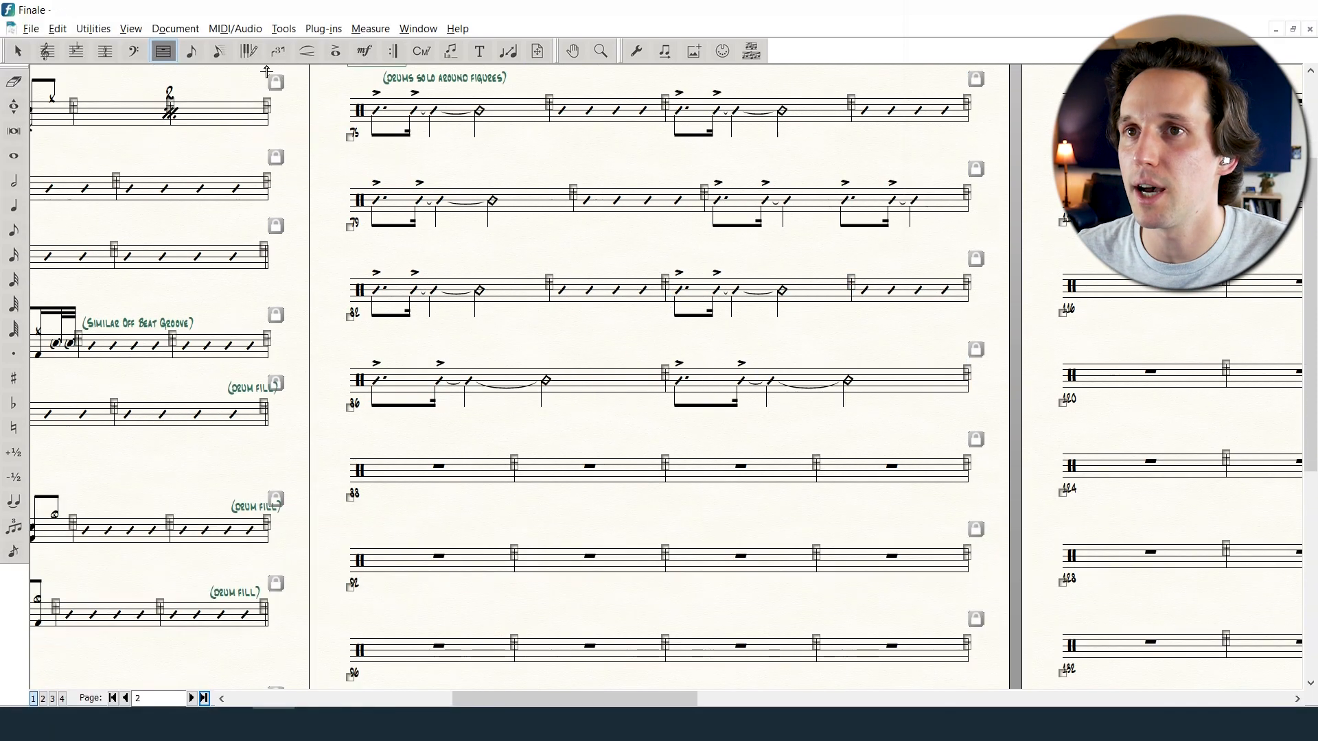
- Add the text cue "(Fill Sets Up Groove)" above the end of measure 87
{"action": "left_click", "coordinate": [364, 51]}
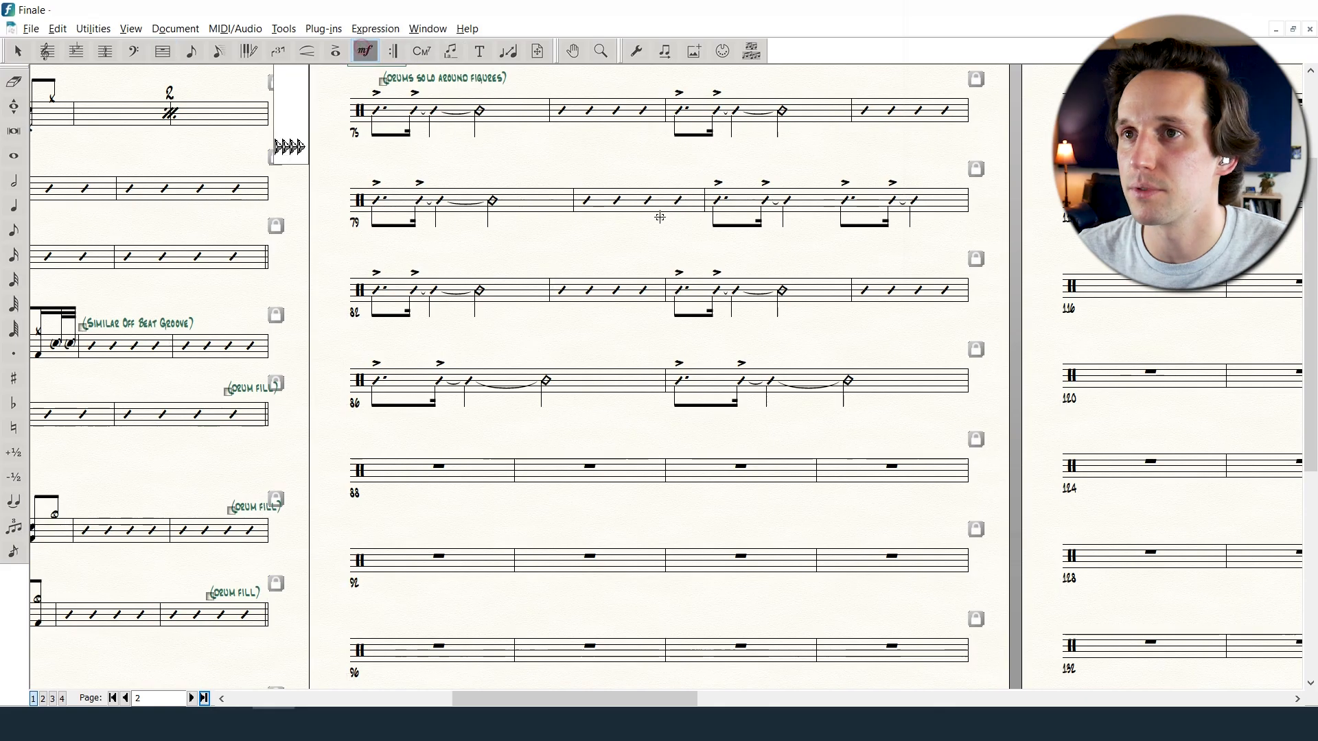
{"action": "double_click", "coordinate": [887, 373]}
{"action": "double_click", "coordinate": [929, 418]}
- Move the systems starting at measures 79, 82 and 86 closer together and even out their vertical spacing
{"action": "left_click", "coordinate": [537, 51]}
{"action": "scroll", "coordinate": [549, 357], "scroll_direction": "up", "scroll_amount": 3}
{"action": "left_click_drag", "start_coordinate": [501, 361], "coordinate": [501, 338]}
{"action": "left_click_drag", "start_coordinate": [497, 432], "coordinate": [497, 411]}
{"action": "left_click_drag", "start_coordinate": [491, 510], "coordinate": [488, 459]}
{"action": "left_click_drag", "start_coordinate": [488, 451], "coordinate": [488, 451]}
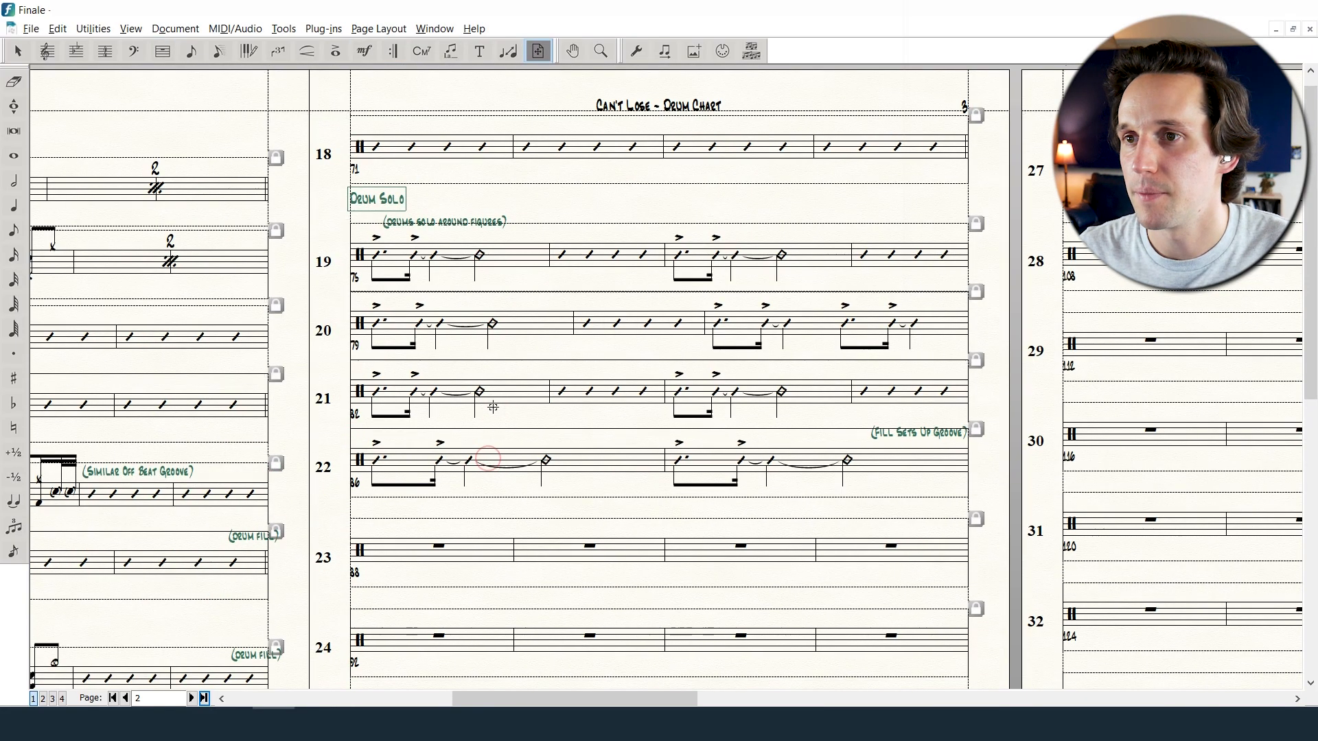
{"action": "left_click_drag", "start_coordinate": [493, 402], "coordinate": [493, 407]}
{"action": "left_click_drag", "start_coordinate": [491, 345], "coordinate": [491, 348]}
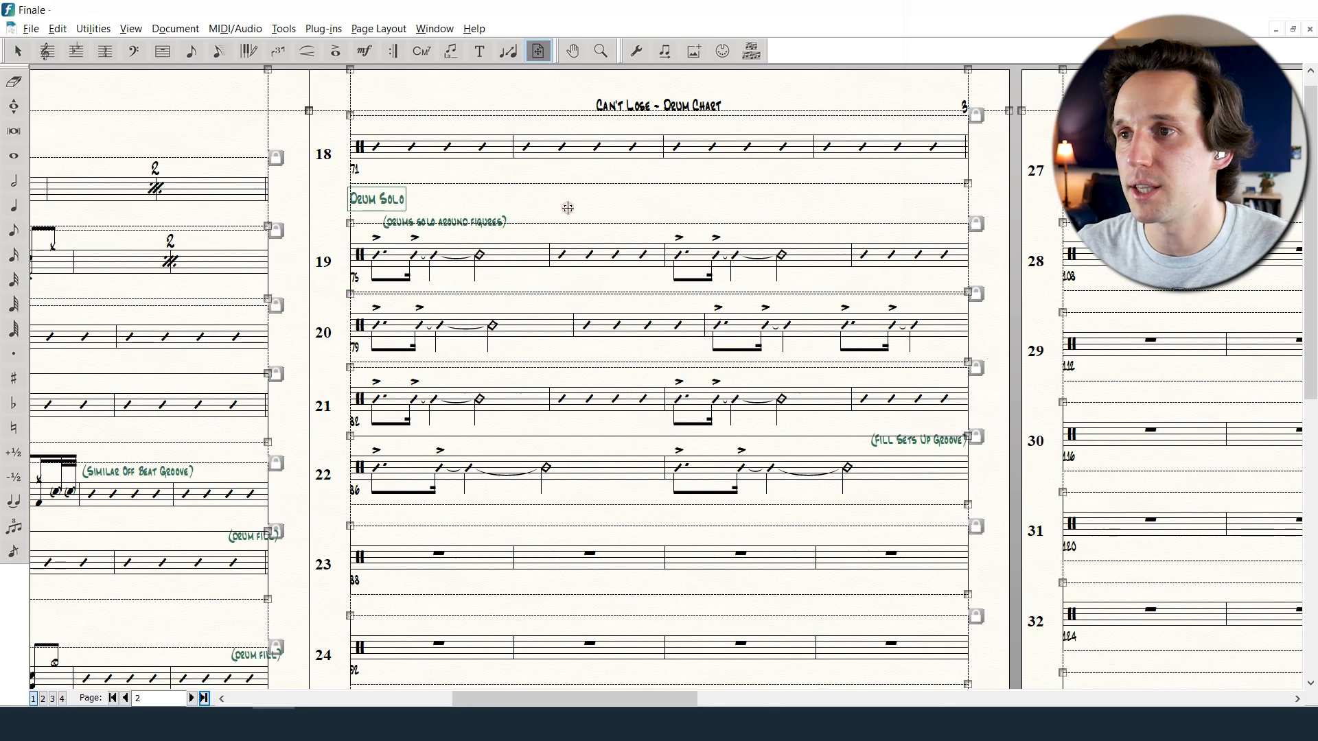
- Examine the phrase structure of the Drum Solo in measures 75–81 and 82–87
{"action": "key", "text": "Escape"}
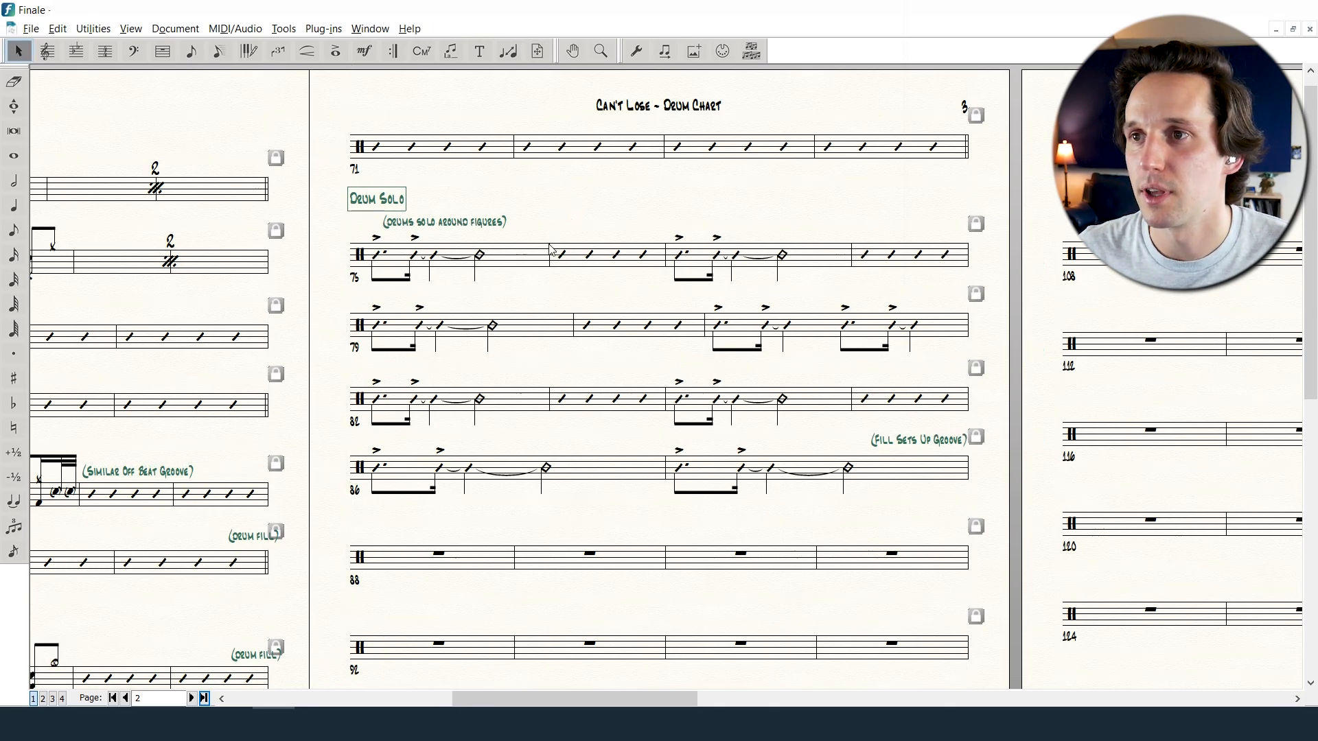
{"action": "left_click_drag", "start_coordinate": [511, 256], "coordinate": [850, 322]}
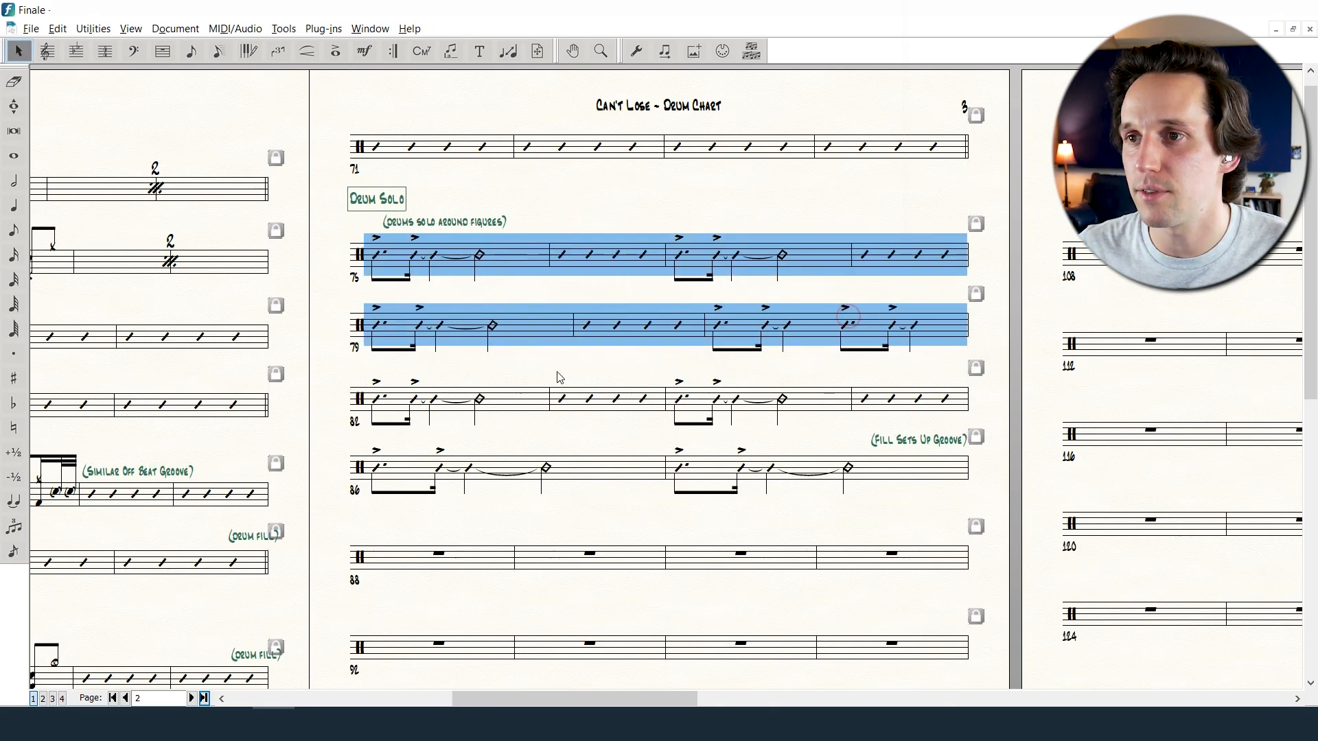
{"action": "left_click_drag", "start_coordinate": [513, 401], "coordinate": [787, 486]}
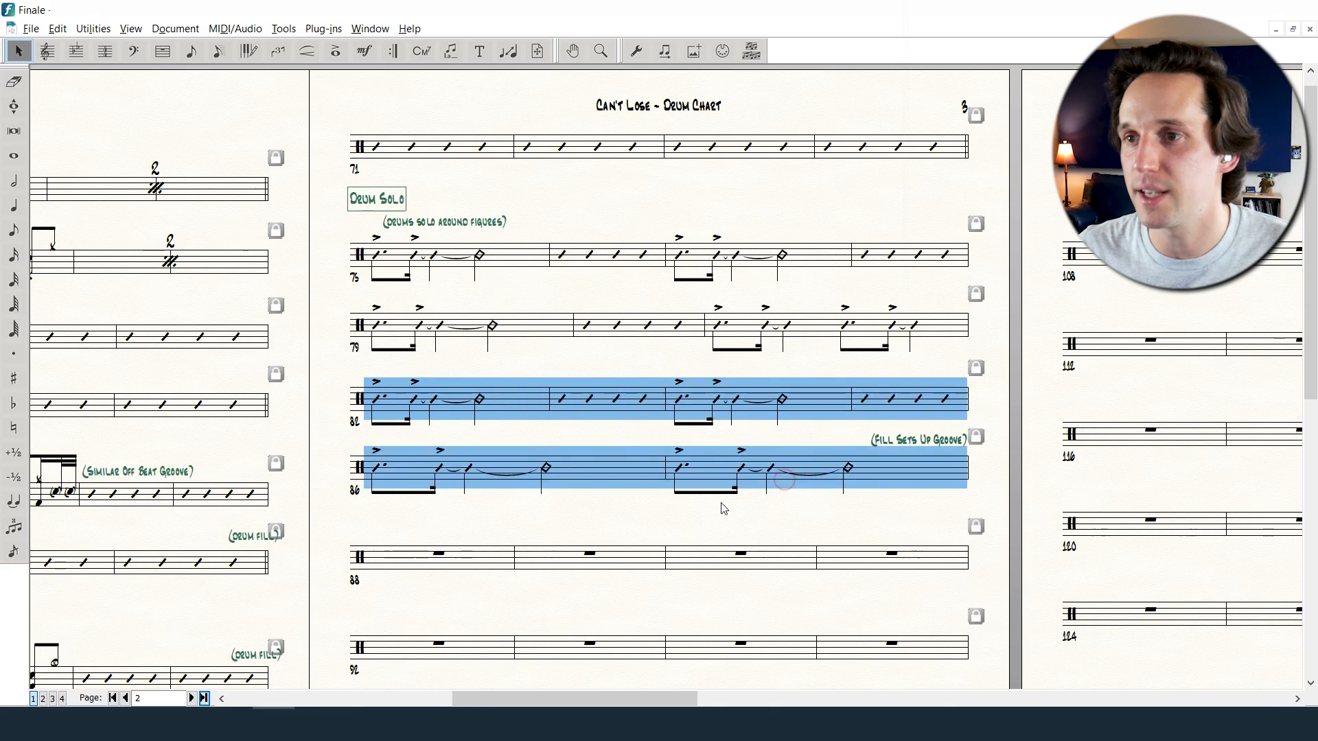
{"action": "left_click", "coordinate": [670, 530]}
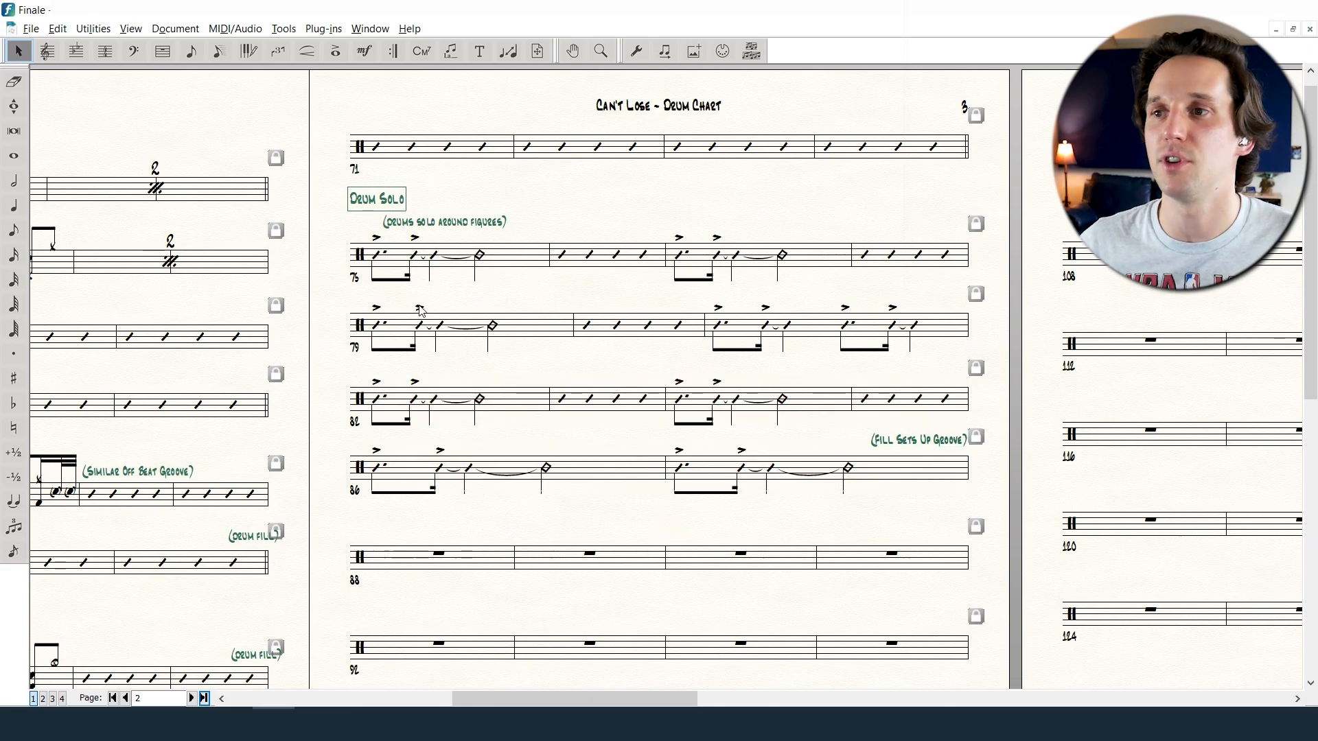
{"action": "left_click", "coordinate": [163, 51]}
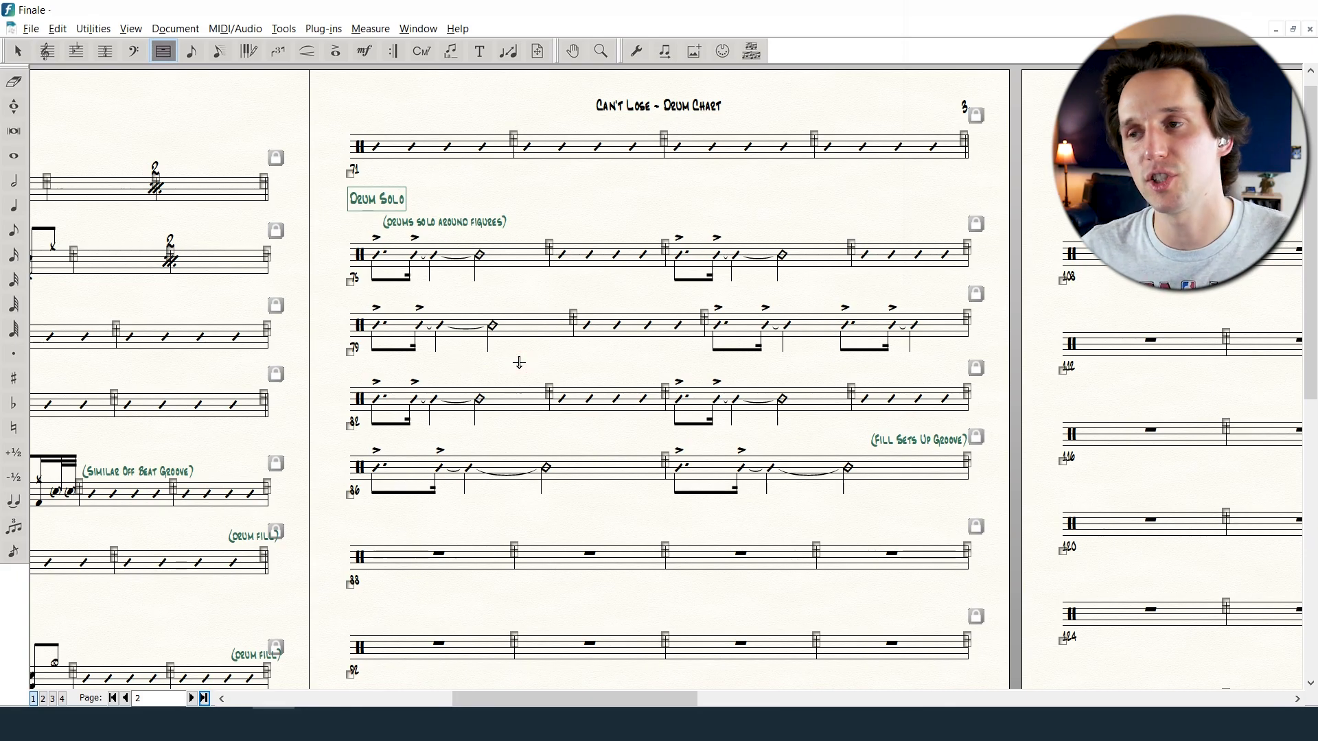
{"action": "left_click_drag", "start_coordinate": [511, 267], "coordinate": [616, 257]}
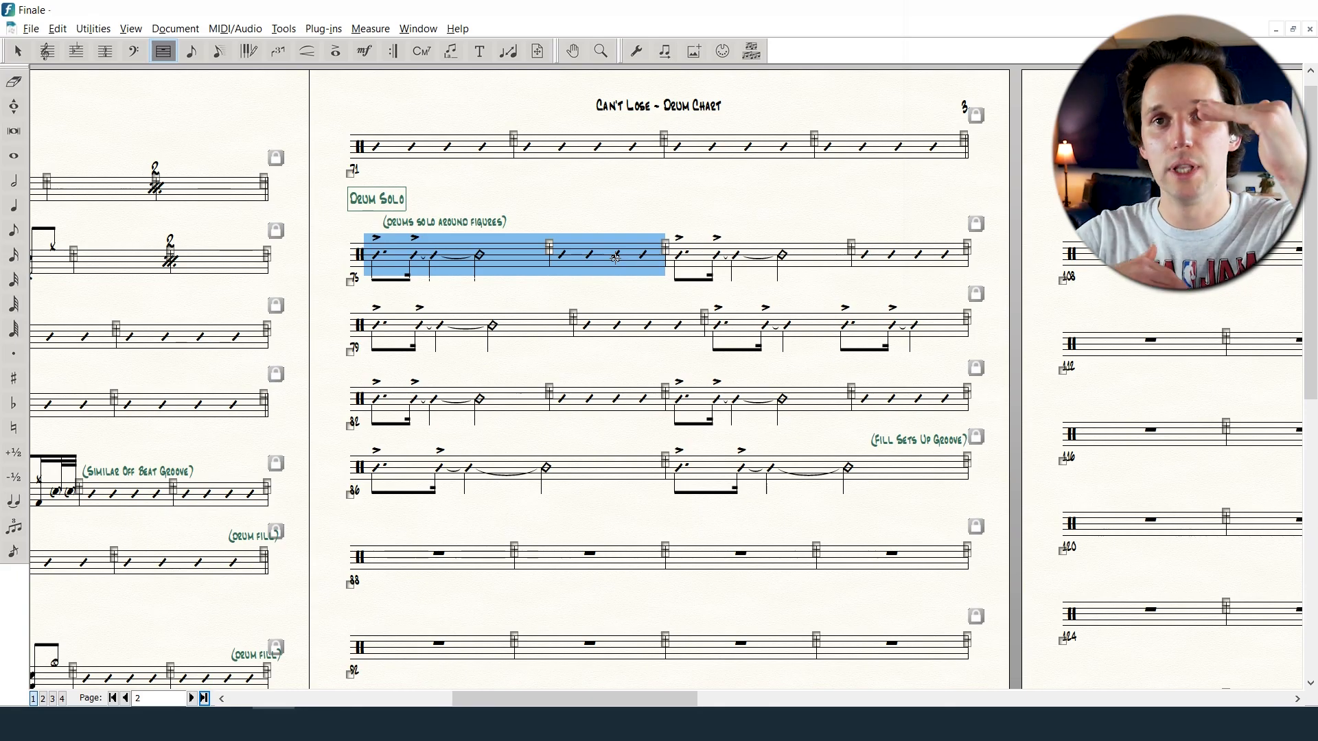
{"action": "left_click_drag", "start_coordinate": [582, 381], "coordinate": [523, 394]}
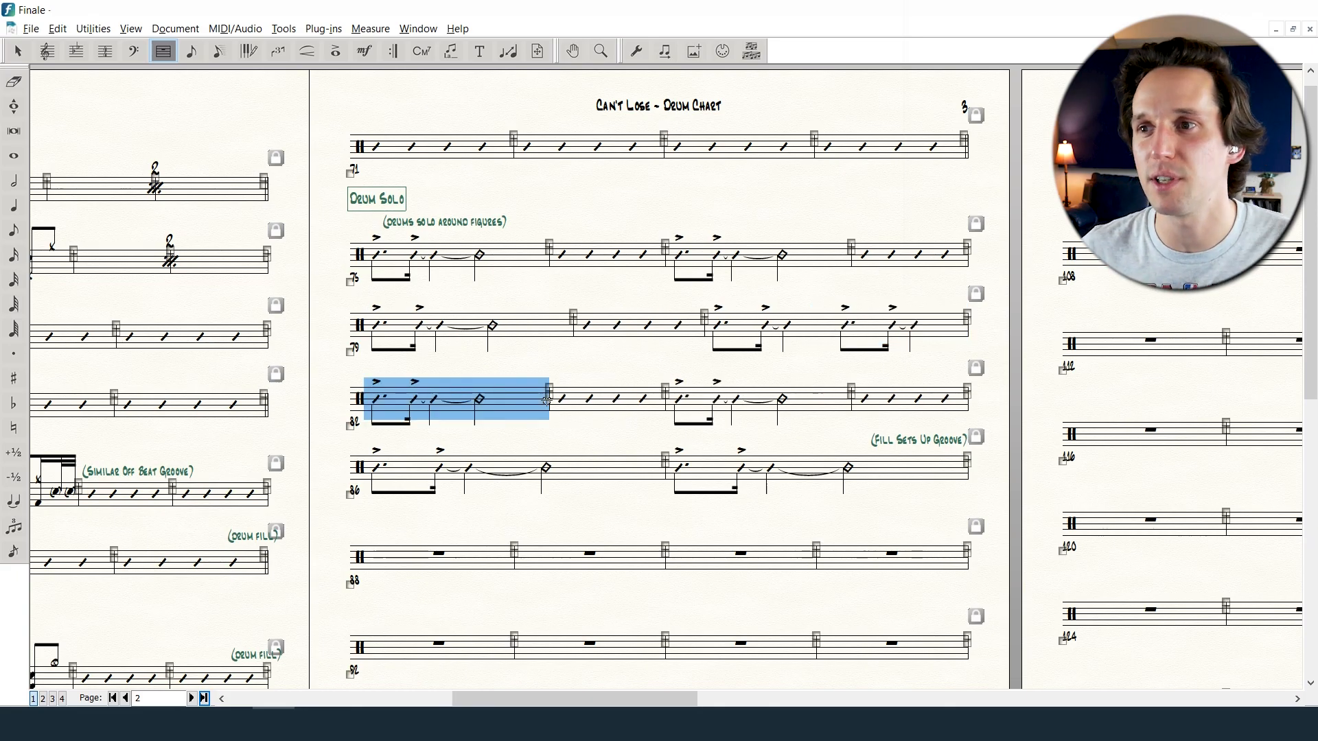
- Try to fit measures 82–87 on a single system and reposition the "(Fill Sets Up Groove)" cue
{"action": "left_click", "coordinate": [737, 471], "text": "ctrl"}
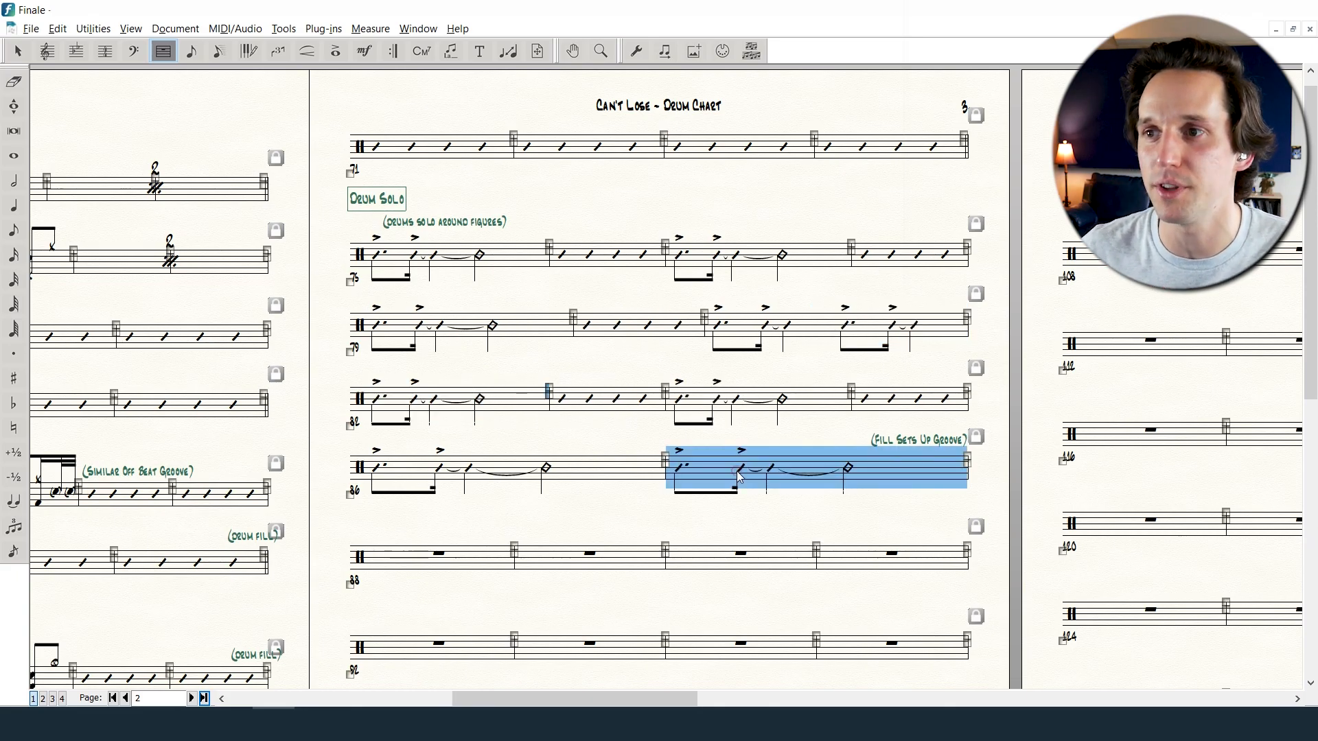
{"action": "left_click", "coordinate": [689, 434]}
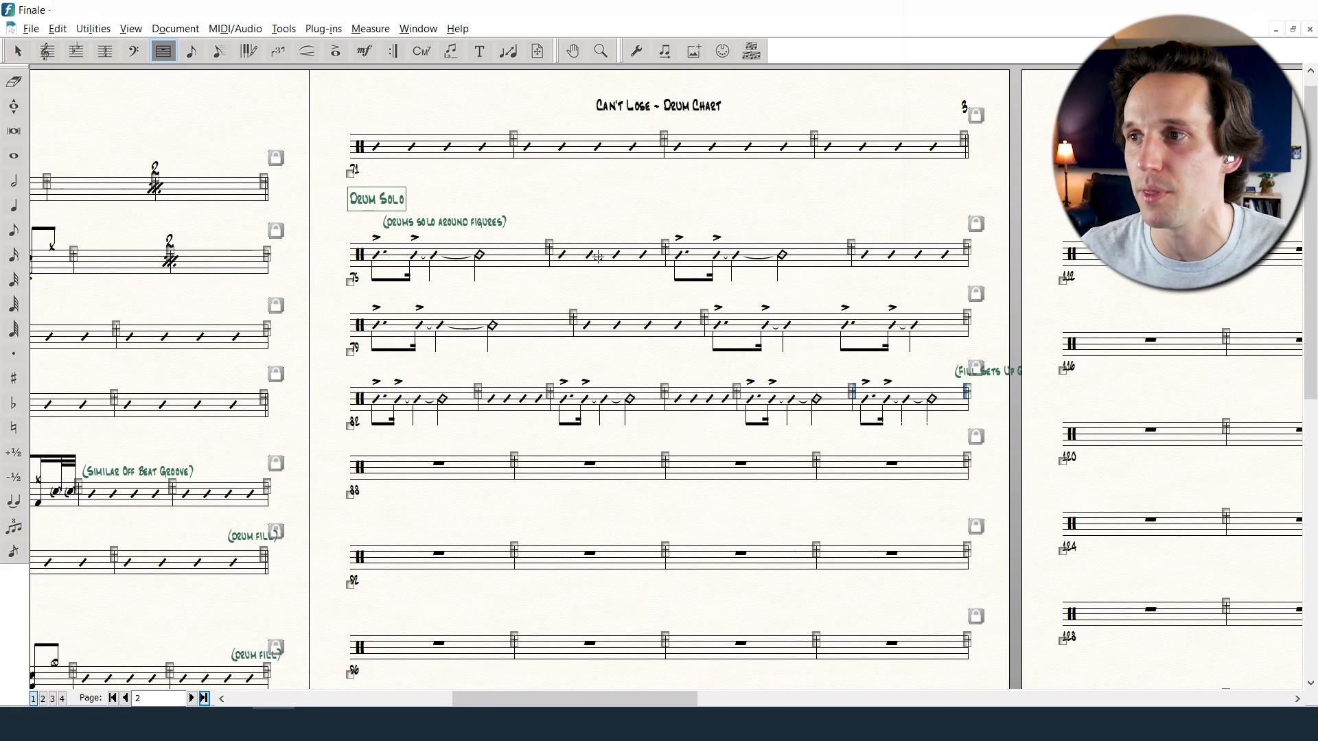
{"action": "left_click", "coordinate": [365, 51]}
{"action": "left_click_drag", "start_coordinate": [955, 374], "coordinate": [898, 379]}
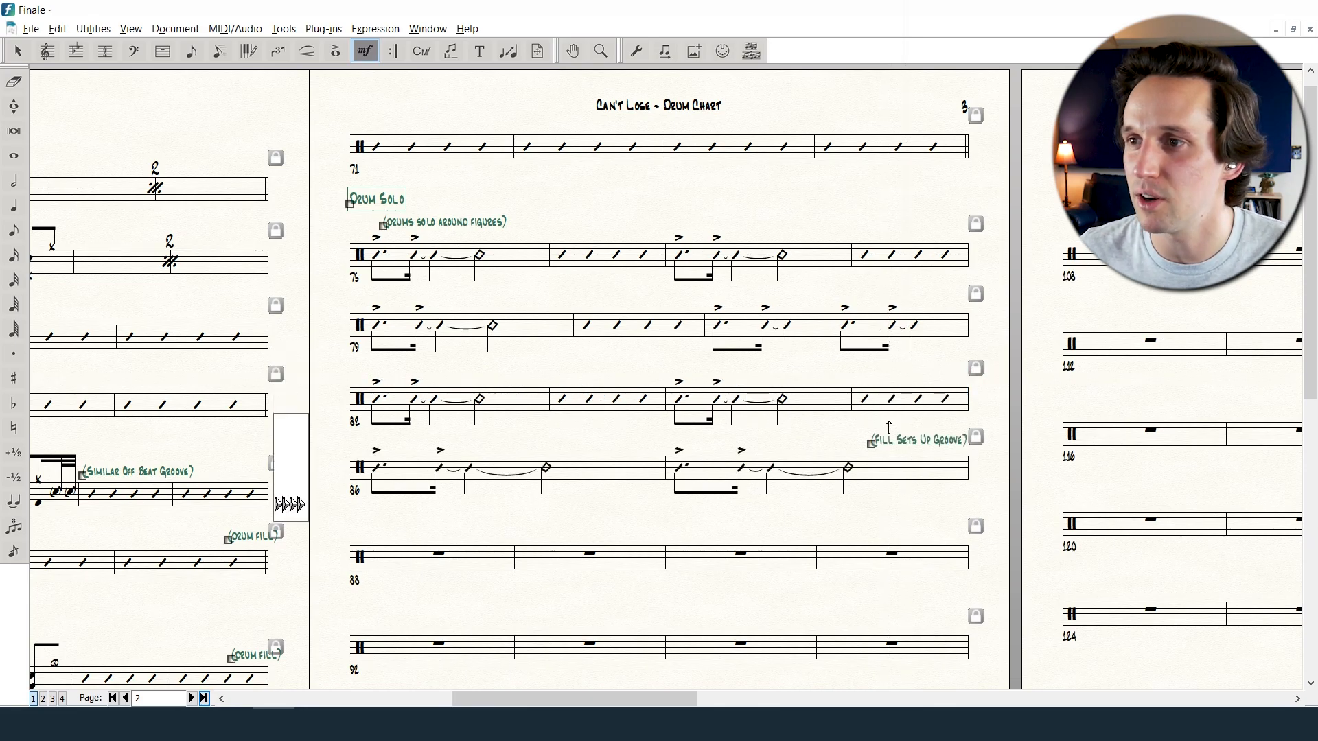
- Nudge the "(Fill Sets Up Groove)" cue slightly and end measure 87 with a double barline
{"action": "left_click", "coordinate": [873, 445]}
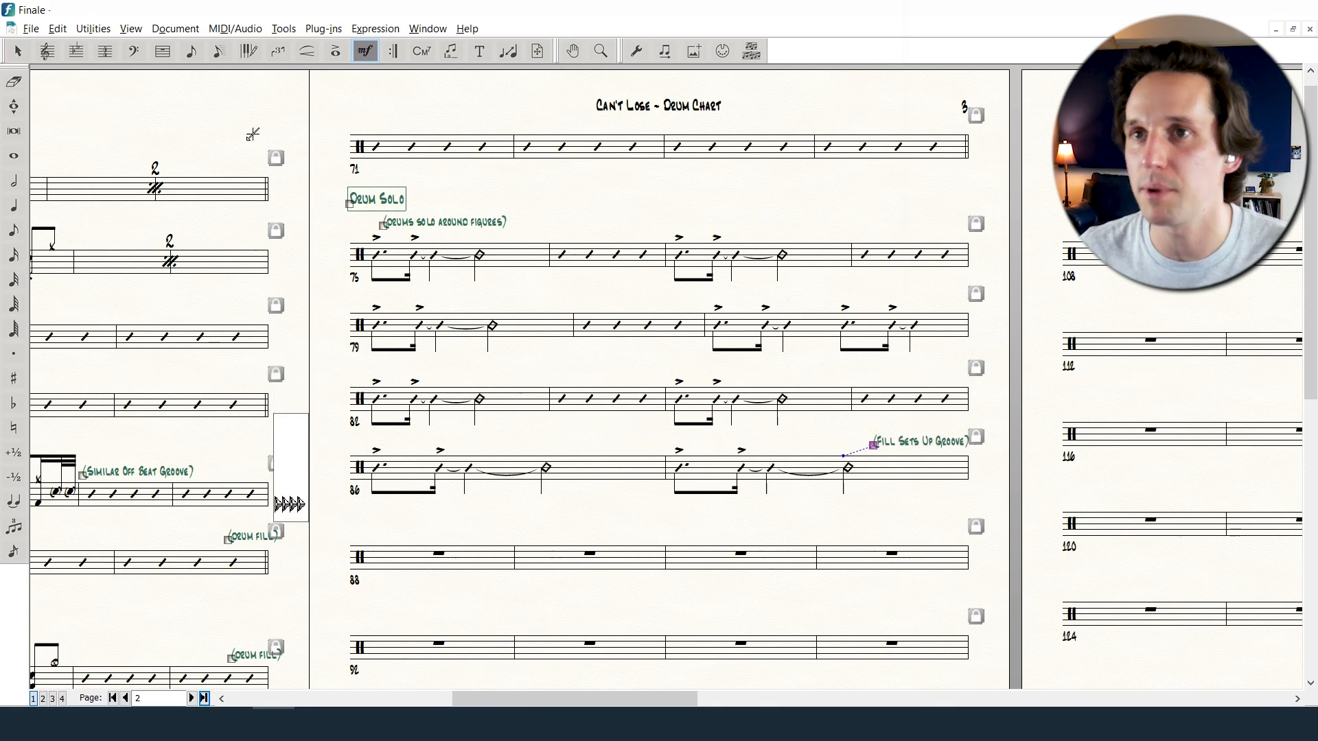
{"action": "left_click", "coordinate": [163, 51]}
{"action": "left_click", "coordinate": [838, 472]}
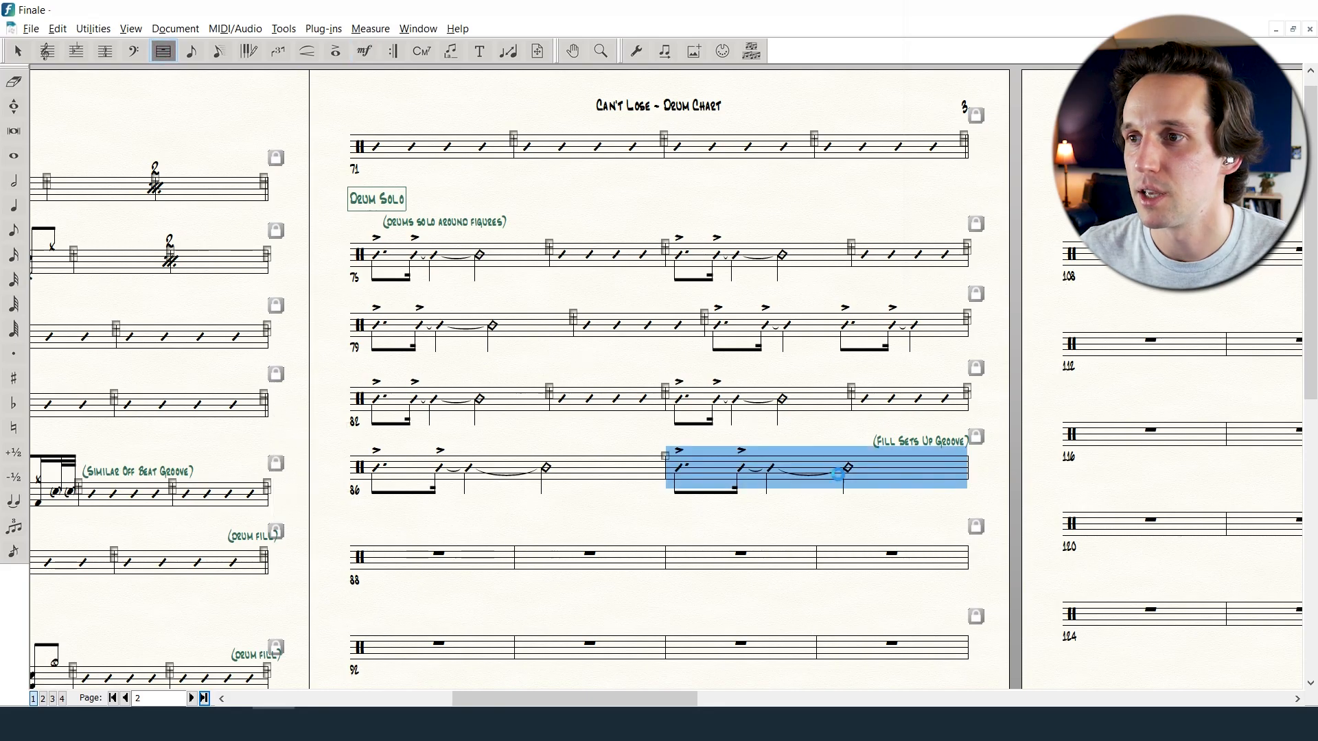
{"action": "right_click", "coordinate": [839, 472]}
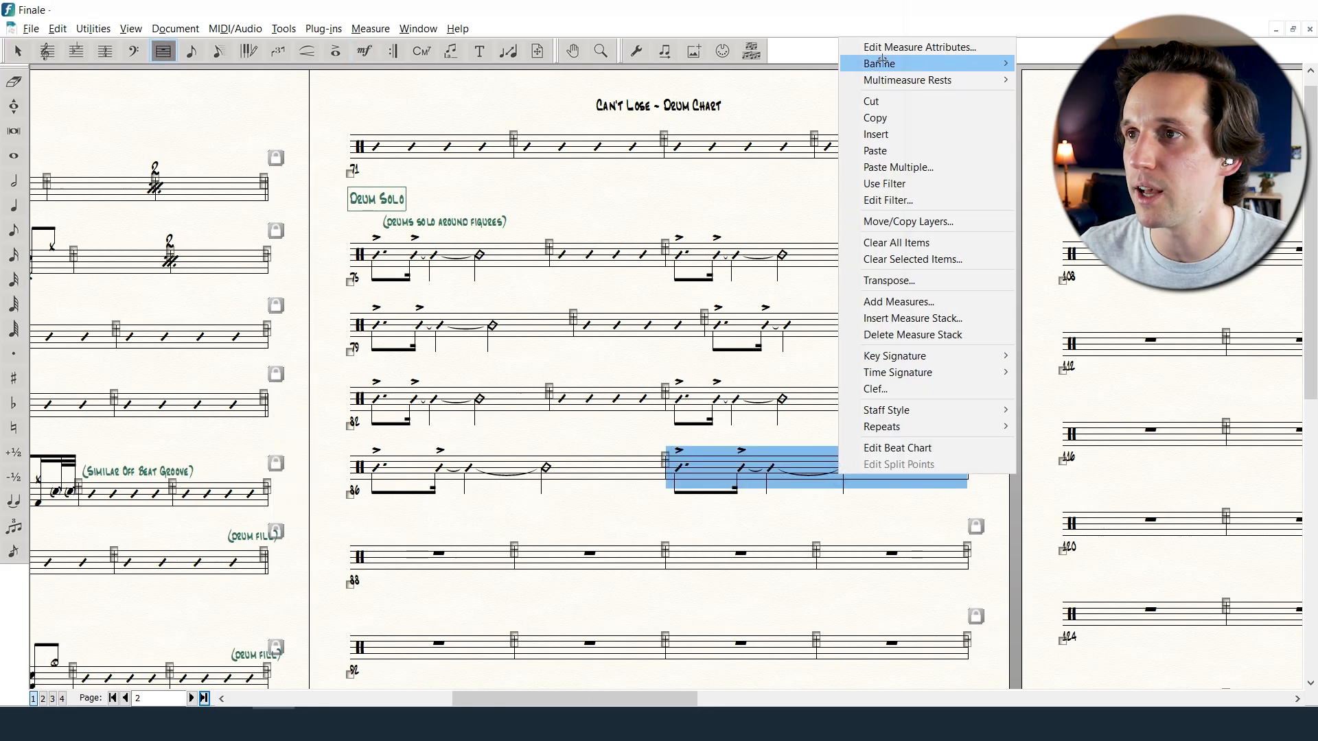
{"action": "mouse_move", "coordinate": [975, 63]}
{"action": "left_click", "coordinate": [1033, 81]}
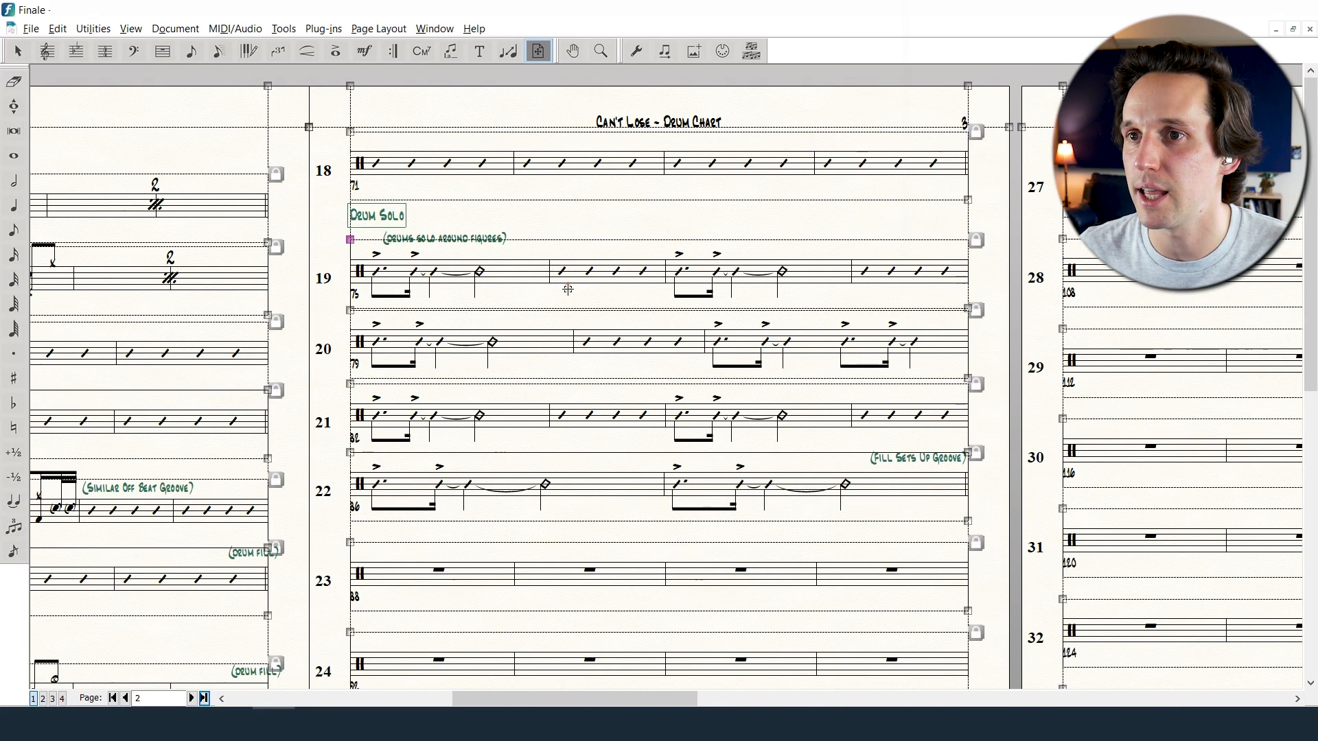
- Fine-tune the vertical spacing of the Drum Solo systems starting at measures 79, 82 and 86
{"action": "left_click", "coordinate": [563, 345]}
{"action": "left_click_drag", "start_coordinate": [550, 418], "coordinate": [550, 414]}
{"action": "left_click_drag", "start_coordinate": [544, 474], "coordinate": [544, 470]}
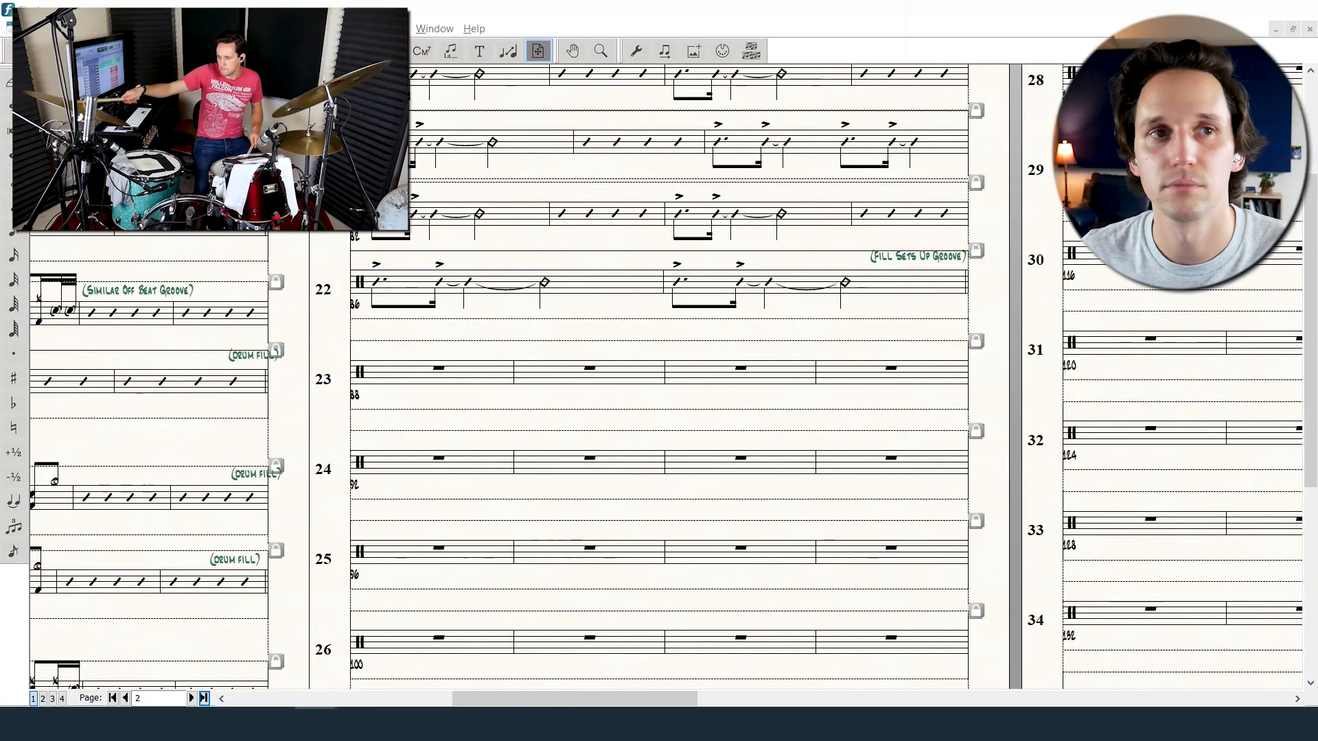
- Lower the system starting at measure 88 and place a boxed "Chorus" rehearsal mark above its first measure
{"action": "scroll", "coordinate": [538, 268], "scroll_direction": "down", "scroll_amount": 2}
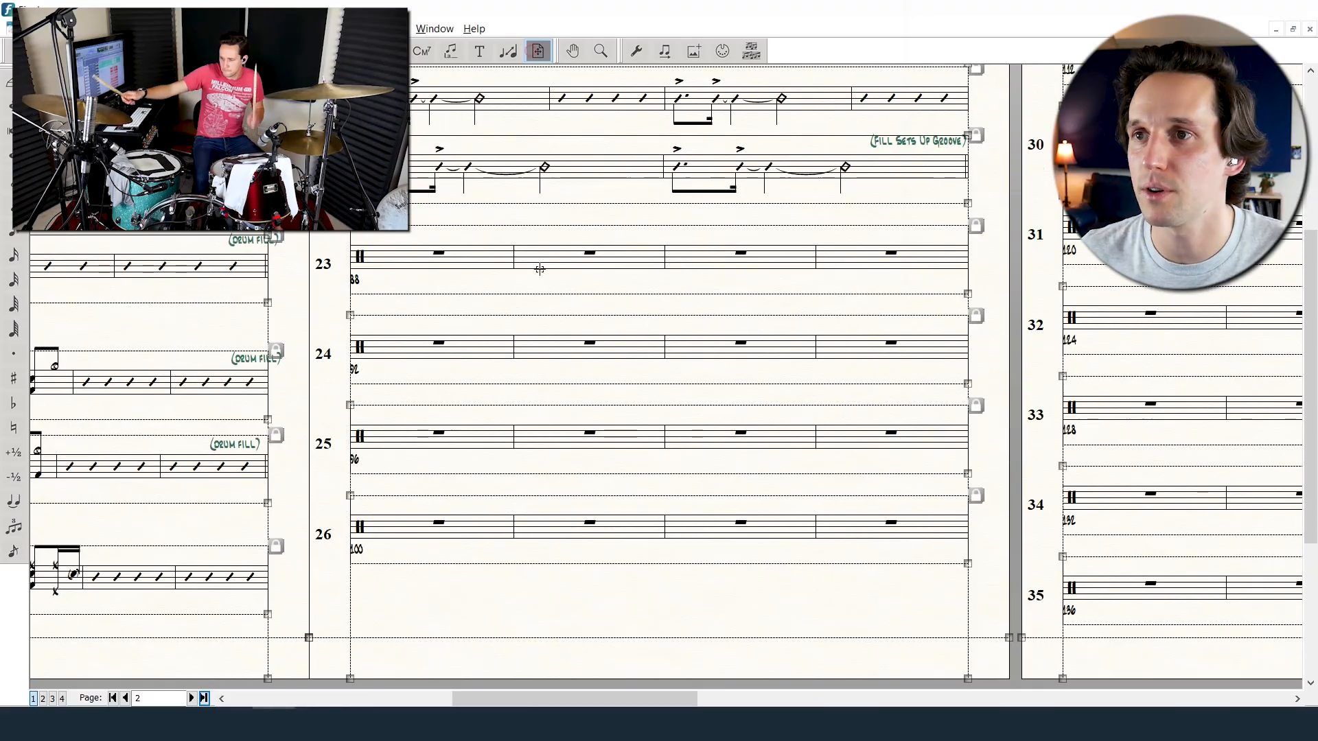
{"action": "left_click_drag", "start_coordinate": [538, 267], "coordinate": [538, 301]}
{"action": "key", "text": "ctrl+equal"}
{"action": "double_click", "coordinate": [206, 401]}
{"action": "key", "text": "ctrl+minus"}
{"action": "left_click_drag", "start_coordinate": [186, 310], "coordinate": [186, 283]}
- Enter the first three beats of the Chorus drum groove in measure 88, combining cymbal, snare, kick and hi-hat notes
{"action": "left_click", "coordinate": [210, 368]}
{"action": "left_click", "coordinate": [209, 414]}
{"action": "left_click", "coordinate": [252, 382]}
{"action": "left_click", "coordinate": [296, 396]}
{"action": "left_click", "coordinate": [340, 382]}
{"action": "left_click", "coordinate": [341, 423]}
{"action": "left_click", "coordinate": [414, 397]}
{"action": "left_click", "coordinate": [460, 382]}
{"action": "left_click", "coordinate": [439, 422]}
- Complete beat four of the measure 88 groove with ride and snare, hi-hat, and closing ghost snare notes
{"action": "left_click", "coordinate": [480, 396]}
{"action": "left_click", "coordinate": [481, 383]}
{"action": "key", "text": "3"}
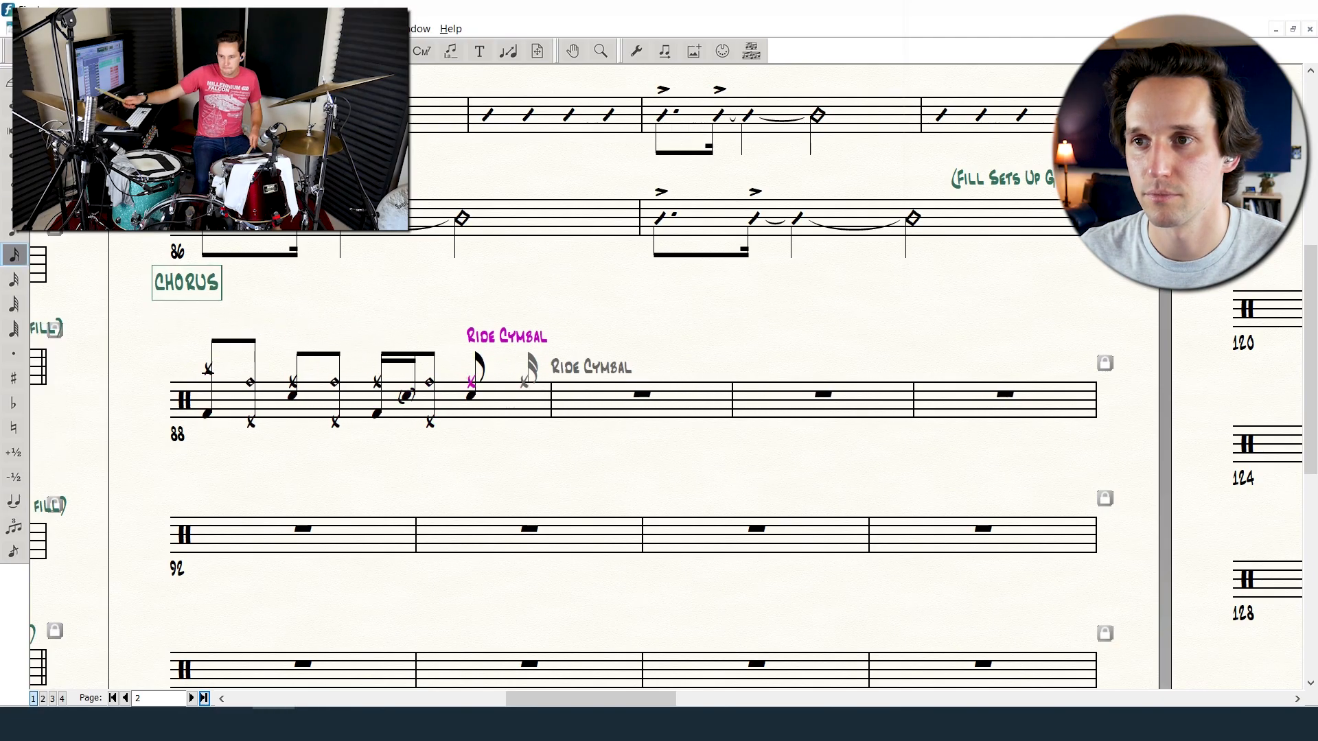
{"action": "left_click", "coordinate": [525, 382]}
{"action": "left_click", "coordinate": [554, 396]}
{"action": "left_click", "coordinate": [525, 422]}
- Fill measures 89–91 with slash notation and add the "(Continue Similar Groove)" cue above measure 89
{"action": "mouse_move", "coordinate": [596, 343]}
{"action": "left_mouse_down"}
{"action": "mouse_move", "coordinate": [1090, 434]}
{"action": "mouse_move", "coordinate": [615, 376]}
{"action": "left_mouse_up"}
{"action": "key", "text": "s"}
{"action": "double_click", "coordinate": [628, 371]}
{"action": "scroll", "coordinate": [618, 412], "scroll_direction": "down", "scroll_amount": 2}
{"action": "scroll", "coordinate": [618, 412], "scroll_direction": "down", "scroll_amount": 1}
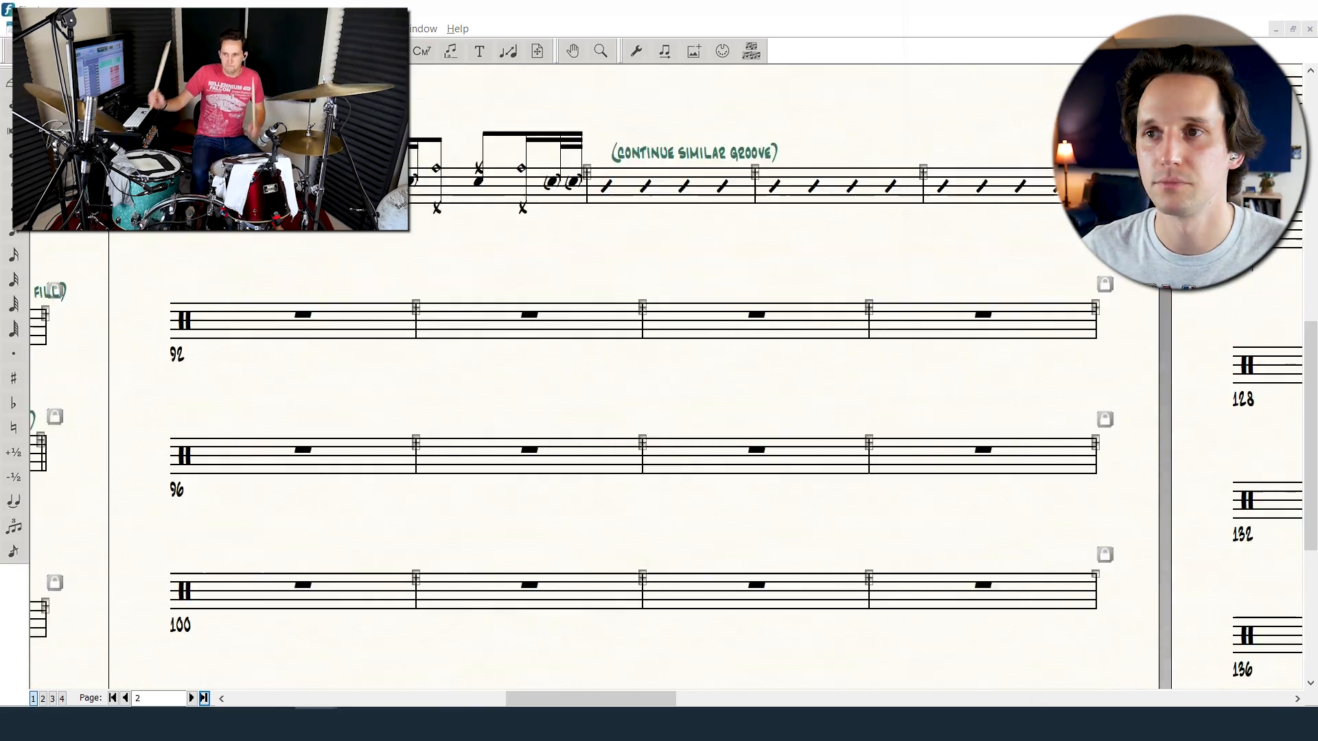
- Notate the measure 92 groove with an opening crash and kick, ride eighths, snare backbeats, kicks and two ghost snares on beat three
{"action": "scroll", "coordinate": [618, 411], "scroll_direction": "down", "scroll_amount": 1}
{"action": "left_click", "coordinate": [14, 231]}
{"action": "left_click", "coordinate": [208, 278]}
{"action": "left_click", "coordinate": [207, 318]}
{"action": "left_click", "coordinate": [253, 287]}
{"action": "left_click", "coordinate": [294, 287]}
{"action": "left_click", "coordinate": [329, 287]}
{"action": "left_click", "coordinate": [535, 287]}
{"action": "left_click", "coordinate": [320, 318]}
{"action": "left_click", "coordinate": [359, 318]}
{"action": "left_click", "coordinate": [394, 300]}
{"action": "left_click", "coordinate": [502, 318]}
{"action": "key", "text": "Delete"}
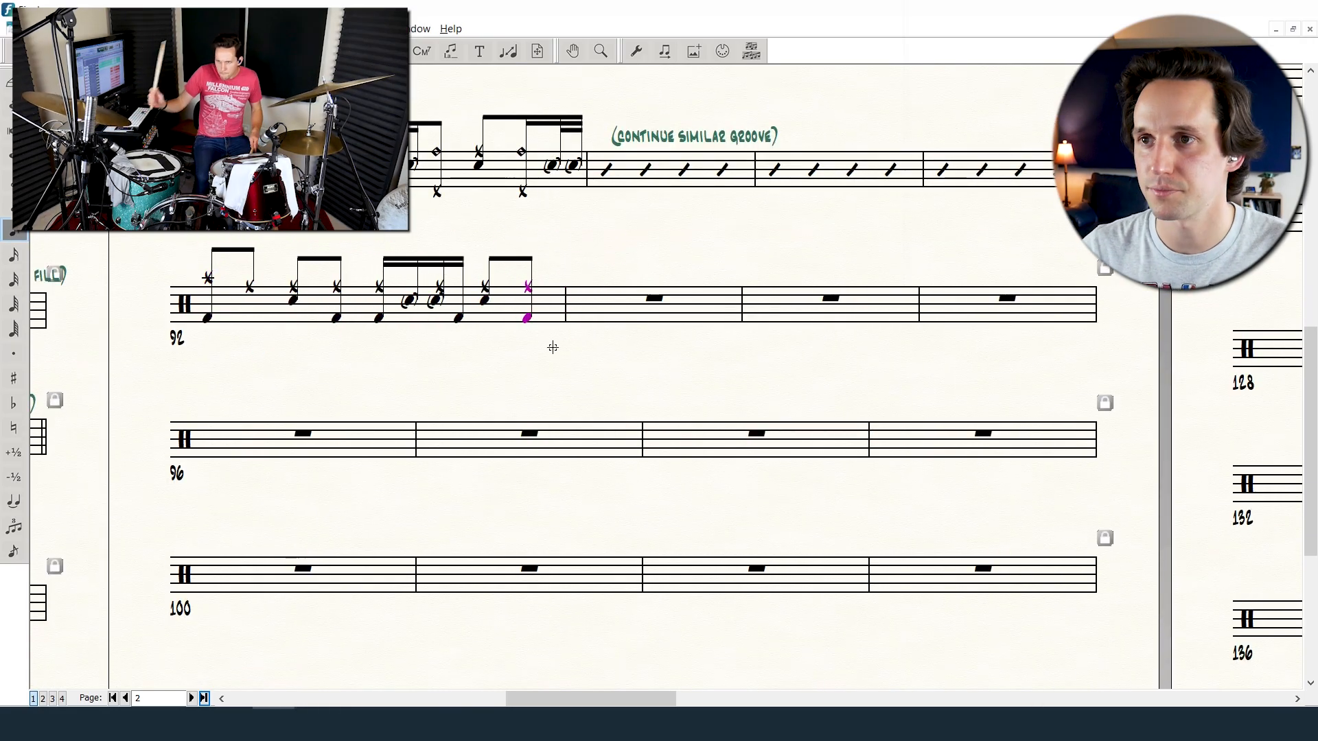
- Enter the measure 93 driving ride groove, combining ride eighths and sixteenths with kick, snare and ghost snare notes
{"action": "left_click", "coordinate": [574, 287]}
{"action": "left_click", "coordinate": [575, 318]}
{"action": "left_click", "coordinate": [598, 286]}
{"action": "left_click", "coordinate": [621, 318]}
{"action": "left_click", "coordinate": [657, 321]}
{"action": "left_click", "coordinate": [689, 286]}
{"action": "left_click", "coordinate": [689, 318]}
{"action": "left_click", "coordinate": [731, 323]}
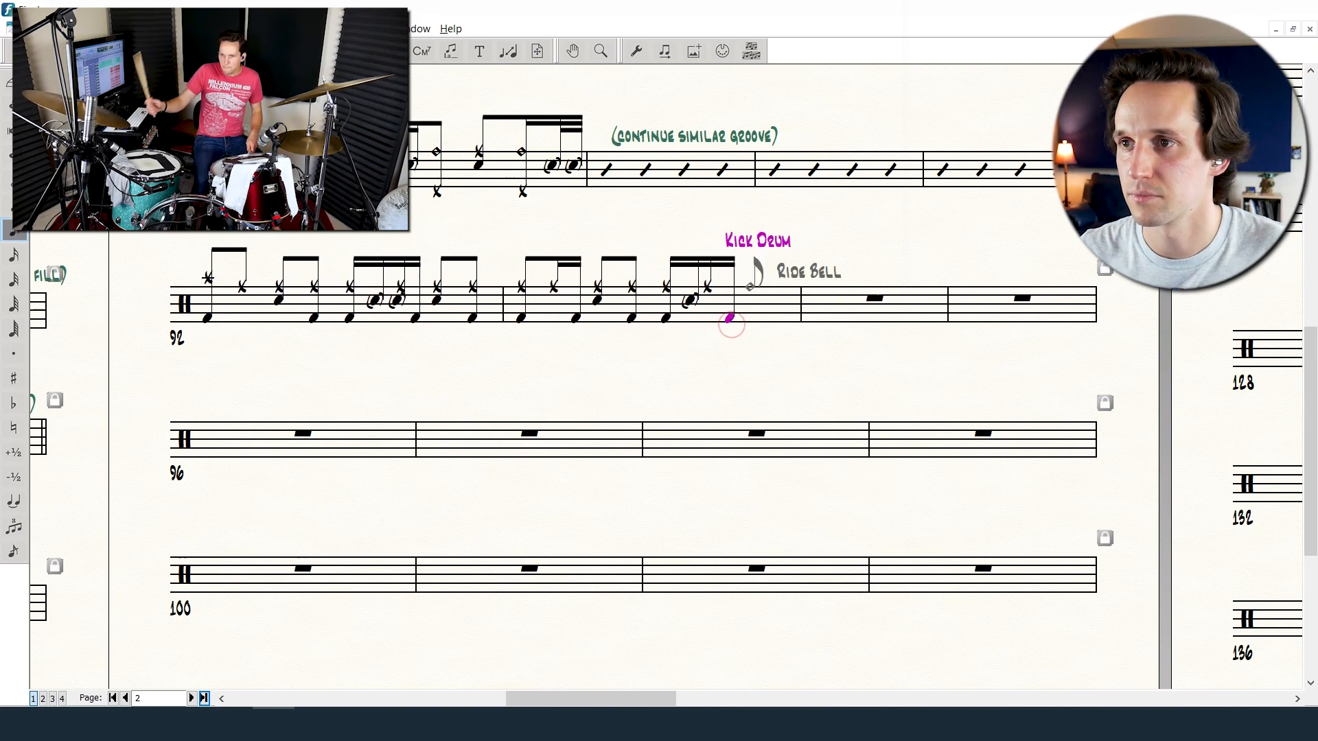
{"action": "left_click", "coordinate": [732, 300]}
- Fill measures 94–95 with slash notation and add the "(Continue Driving Ride Groove)" cue above measure 94
{"action": "left_click", "coordinate": [1023, 309]}
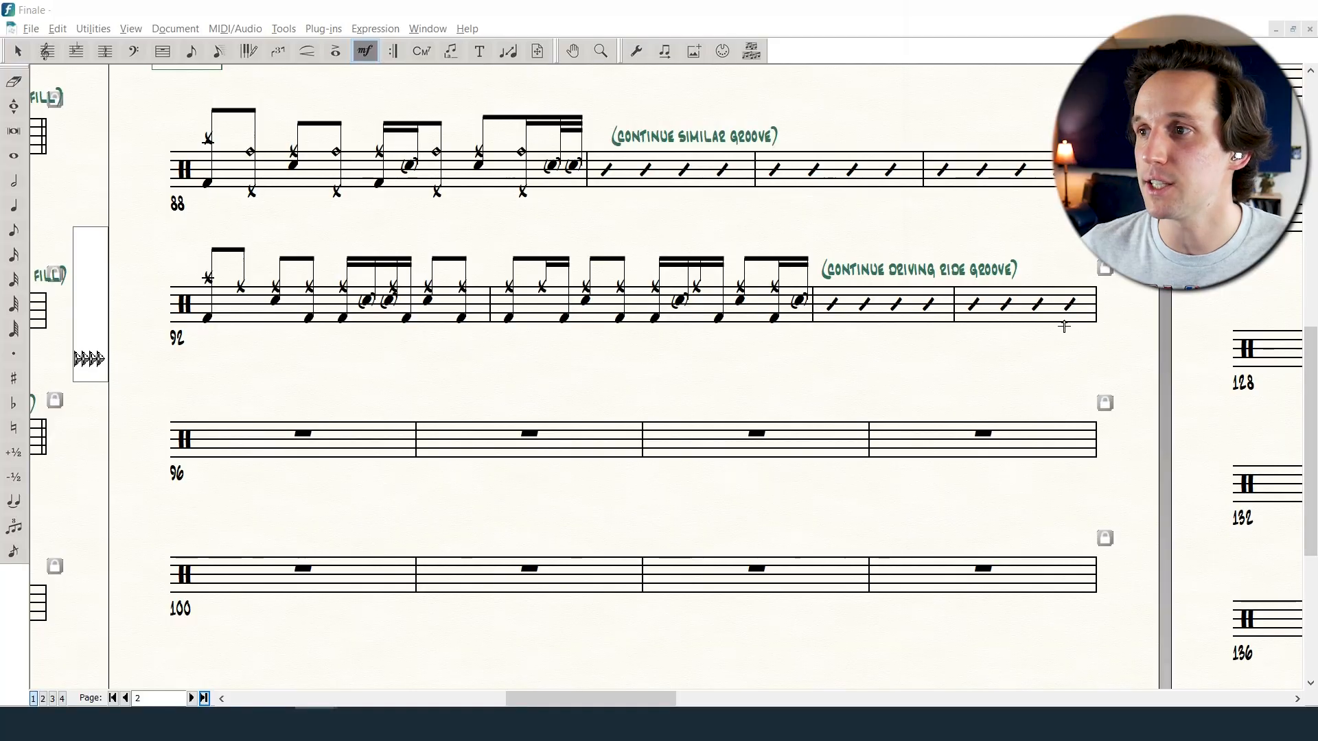
{"action": "left_click", "coordinate": [1063, 309]}
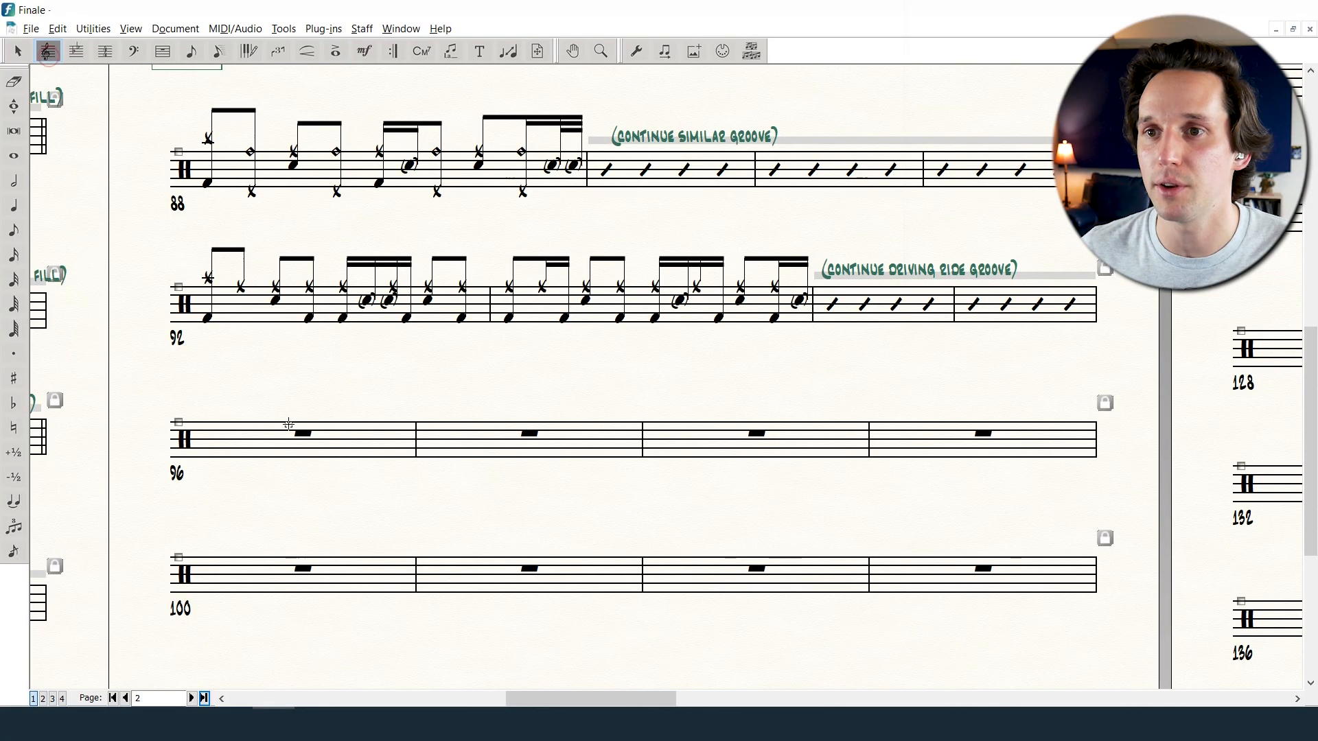
- Apply the Rhythmic Notation staff style to measure 96 and enter quarter rests on its first three beats
{"action": "right_click", "coordinate": [263, 455]}
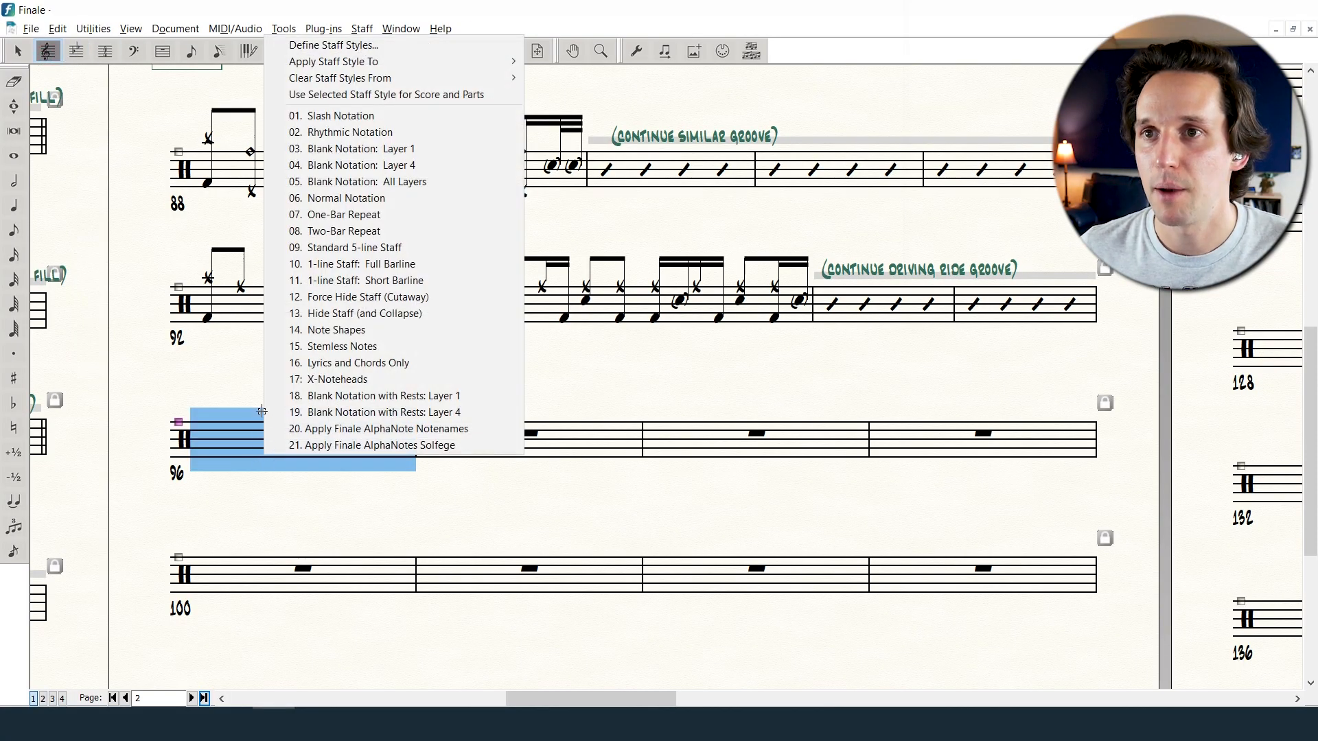
{"action": "left_click", "coordinate": [323, 134]}
{"action": "left_click", "coordinate": [190, 51]}
{"action": "key", "text": "r"}
{"action": "left_click", "coordinate": [237, 425]}
{"action": "left_click", "coordinate": [254, 430]}
{"action": "left_click", "coordinate": [320, 435]}
{"action": "key", "text": "r"}
{"action": "key", "text": "2"}
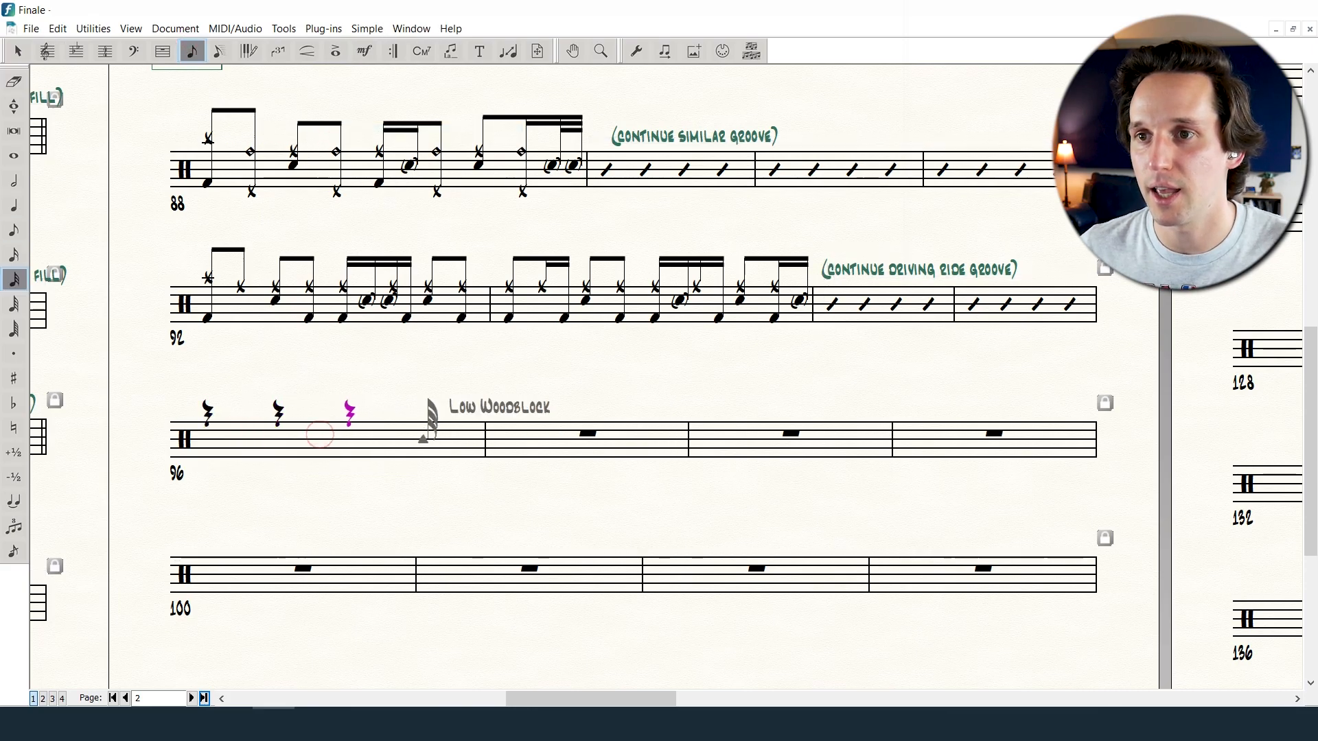
- Enter four sixteenth-note rhythmic slashes on beat four of measure 96
{"action": "key", "text": "3"}
{"action": "left_click", "coordinate": [422, 440]}
{"action": "left_click", "coordinate": [452, 439]}
{"action": "left_click", "coordinate": [479, 439]}
{"action": "left_click", "coordinate": [506, 439]}
- Add a marcato accent to the last sixteenth in measure 96 and copy the beat-four figure to the end of measure 95
{"action": "left_click", "coordinate": [335, 51]}
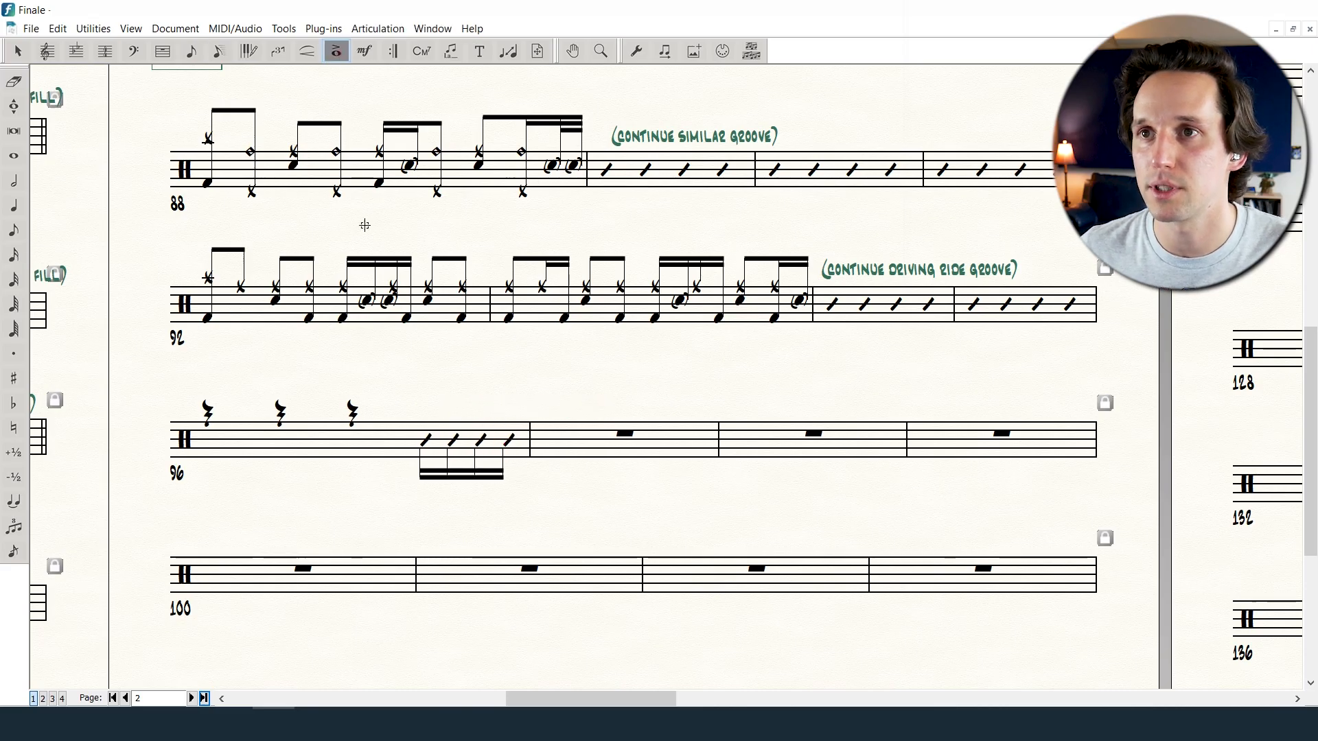
{"action": "left_click", "coordinate": [430, 393]}
{"action": "key", "text": "Escape"}
{"action": "key", "text": "Escape"}
{"action": "left_click_drag", "start_coordinate": [402, 393], "coordinate": [1068, 316]}
{"action": "left_click", "coordinate": [884, 354]}
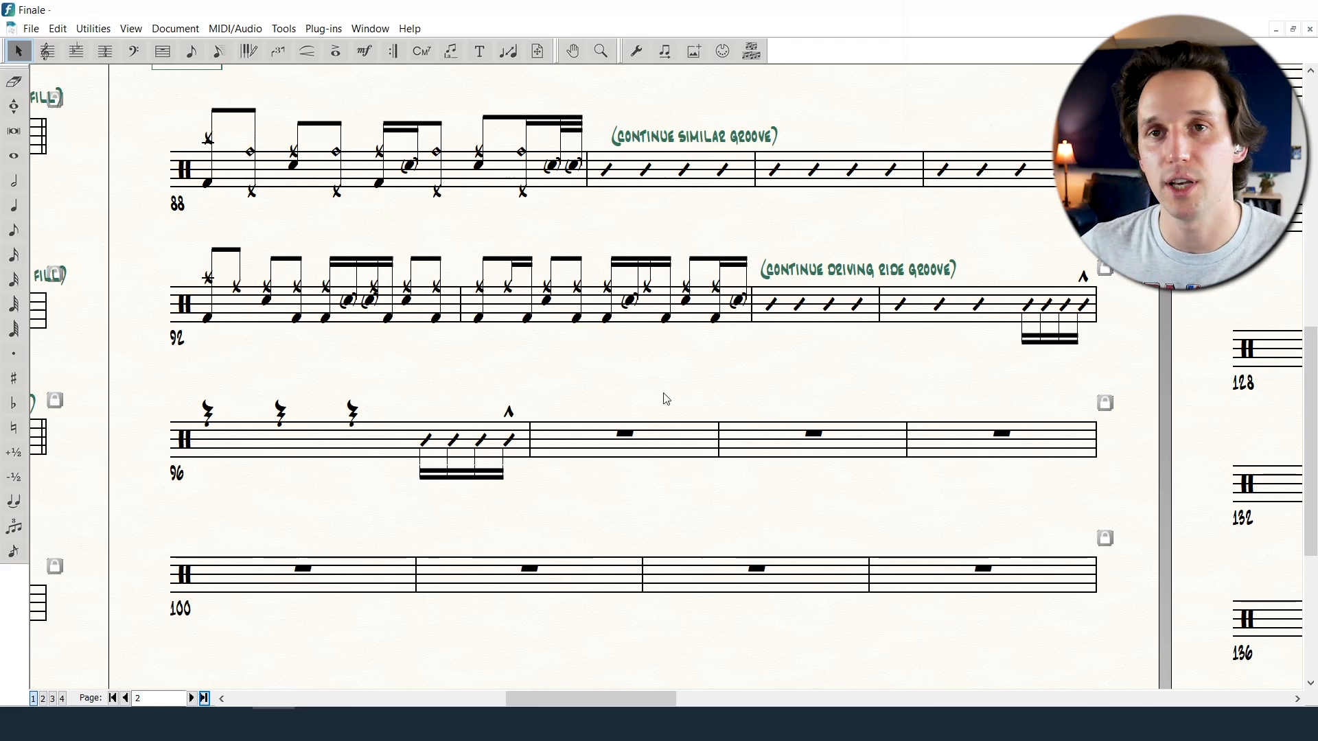
- Delete the measures after measure 95 so the chart ends there, and review the finished pages from the beginning
{"action": "left_click", "coordinate": [163, 51]}
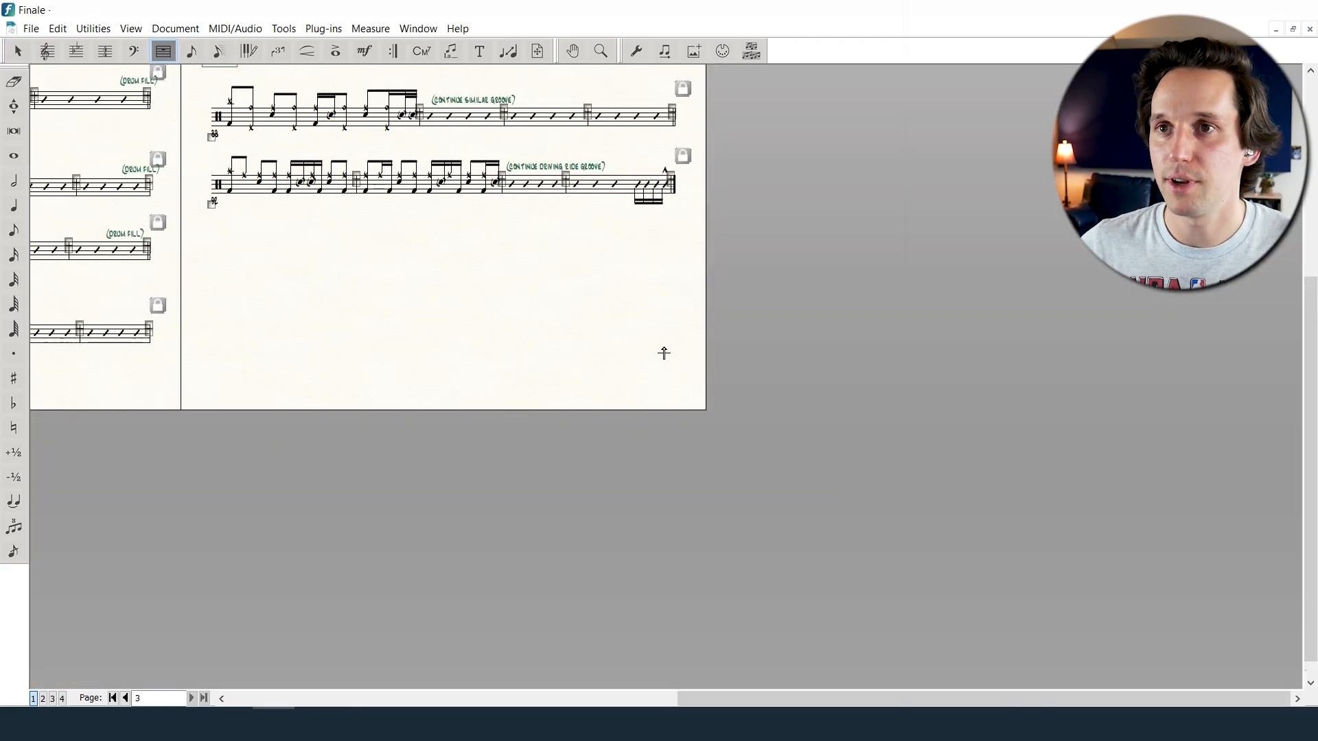
{"action": "scroll", "coordinate": [663, 353], "scroll_direction": "up", "scroll_amount": 5}
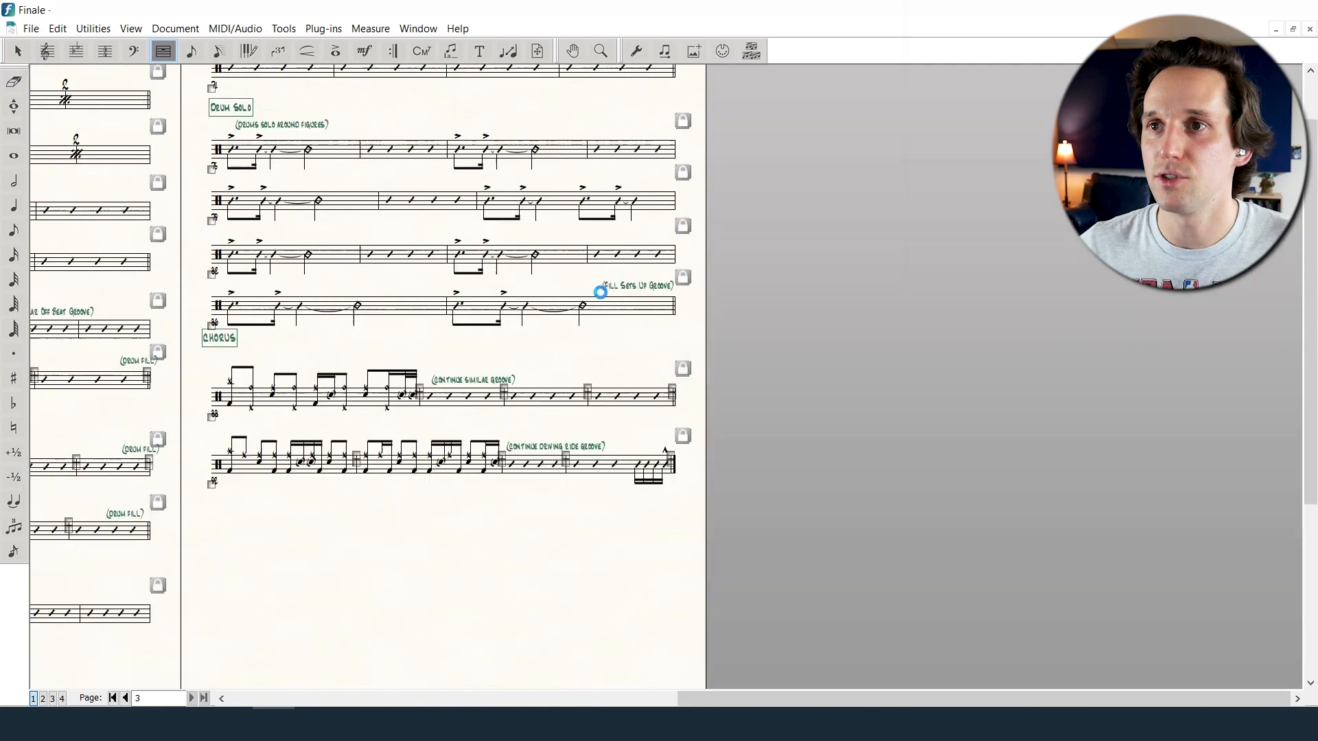
{"action": "left_click", "coordinate": [676, 318]}
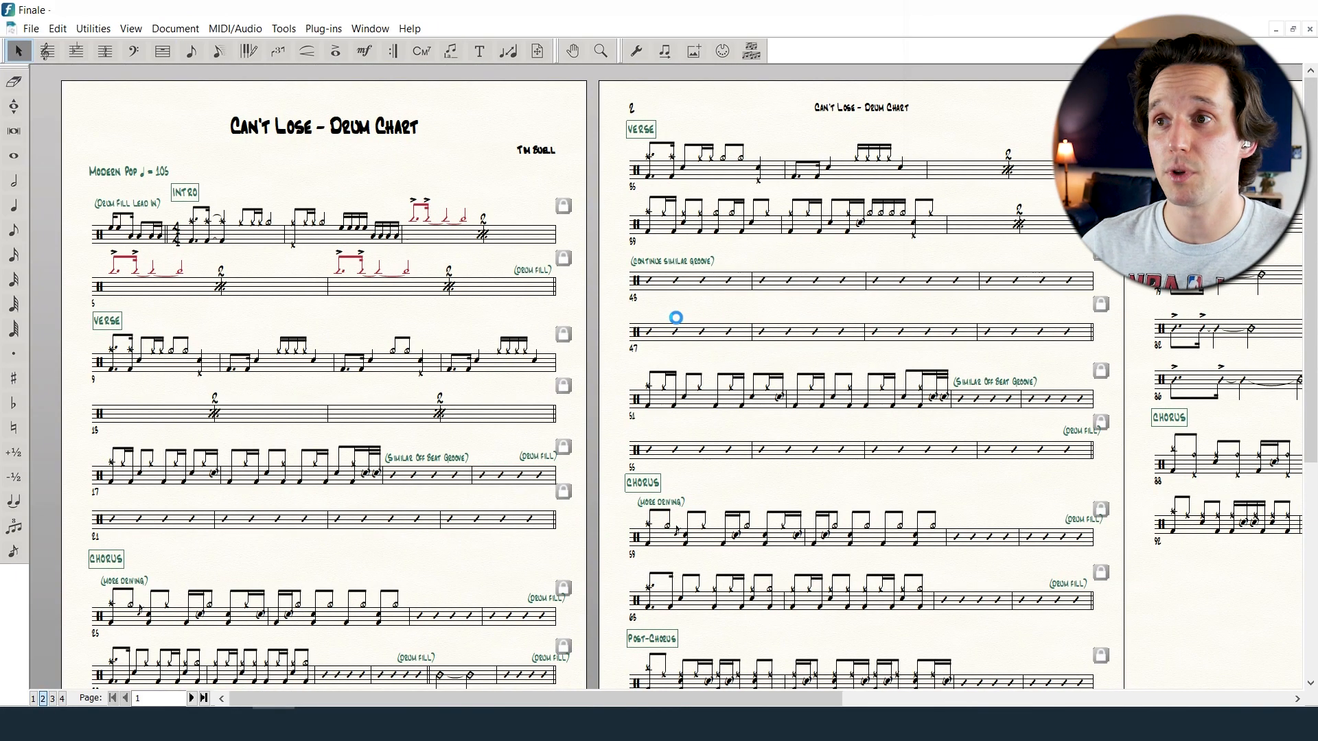
{"action": "scroll", "coordinate": [676, 318], "scroll_direction": "down", "scroll_amount": 3}
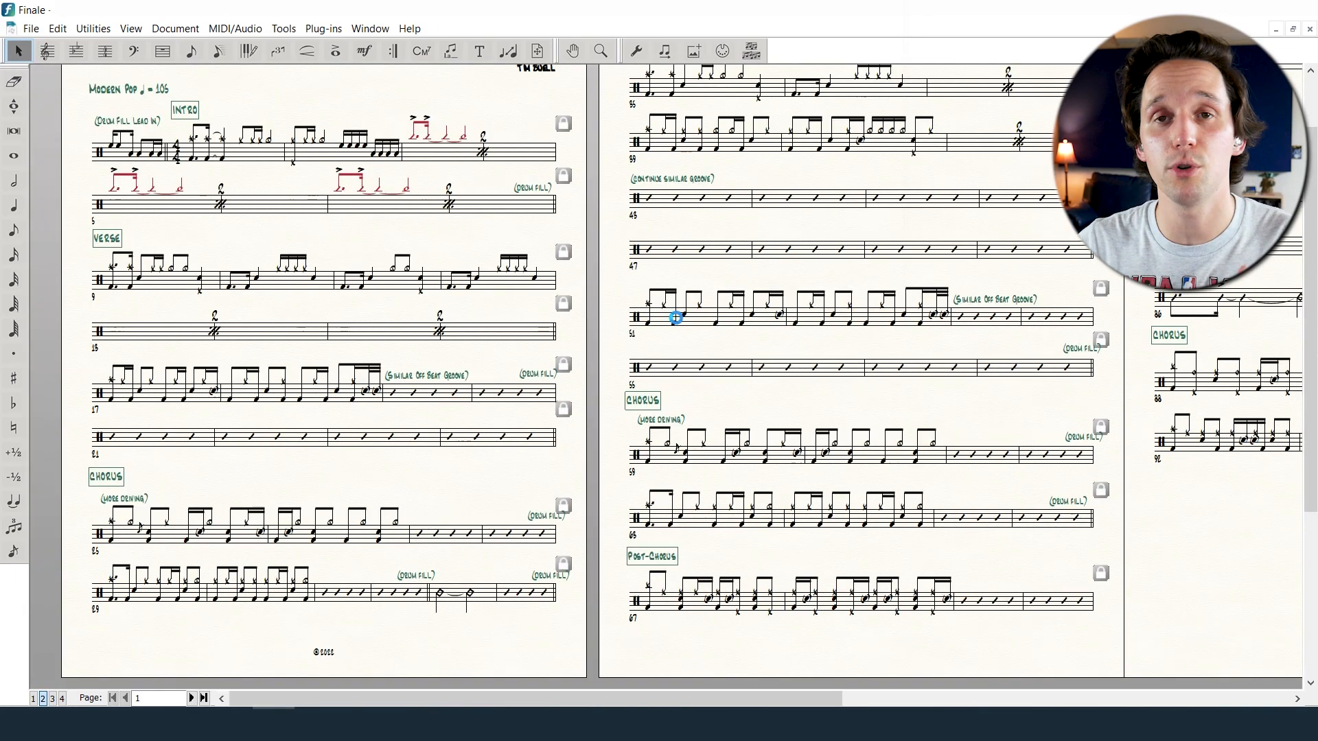